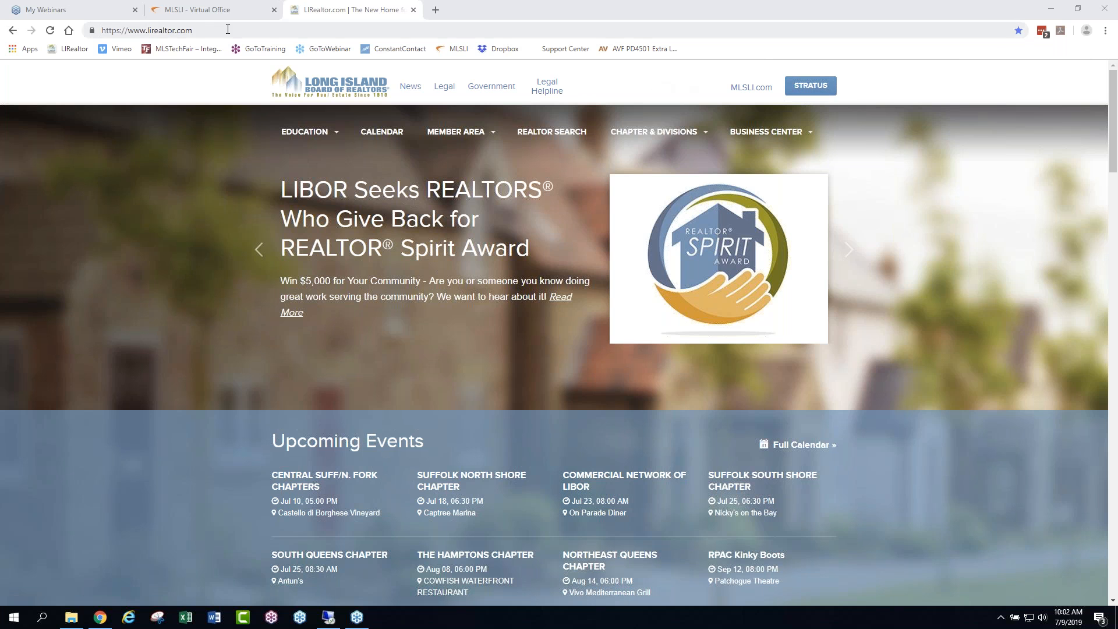
- Review the Education, Member Area and Chapter & Divisions navigation entries on lirealtor.com
left_click_drag(193, 30, 146, 26)
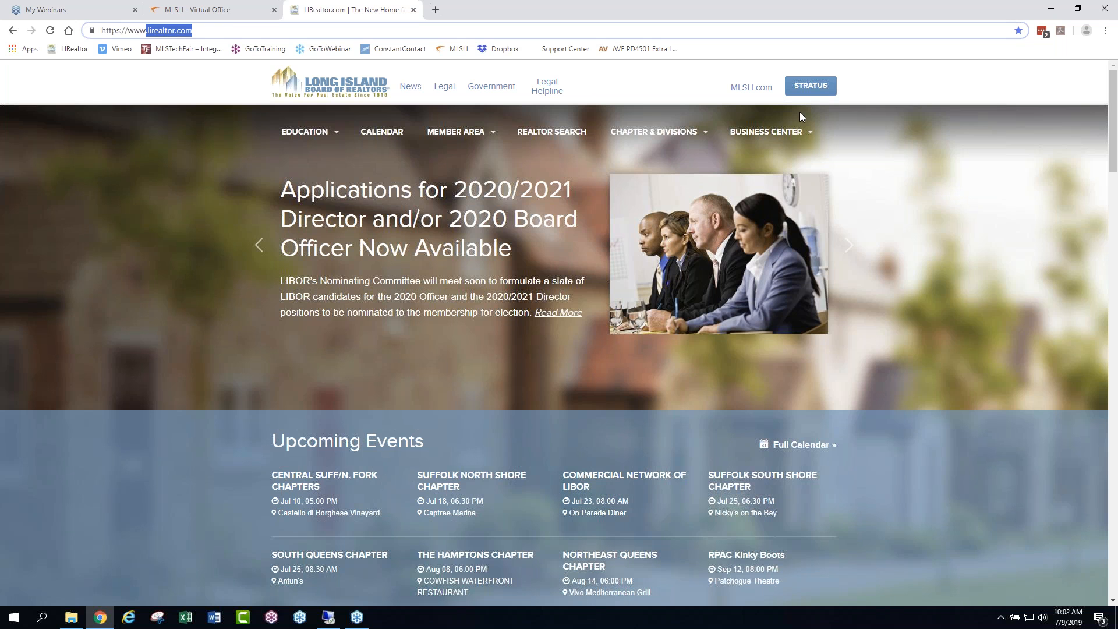
mouse_move(321, 131)
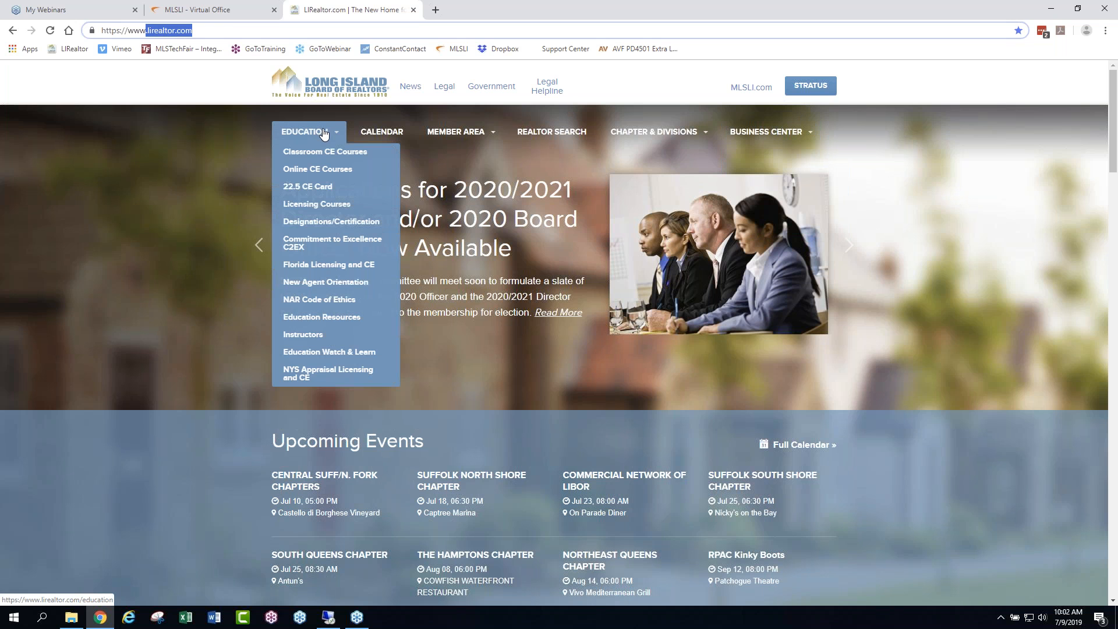
mouse_move(476, 137)
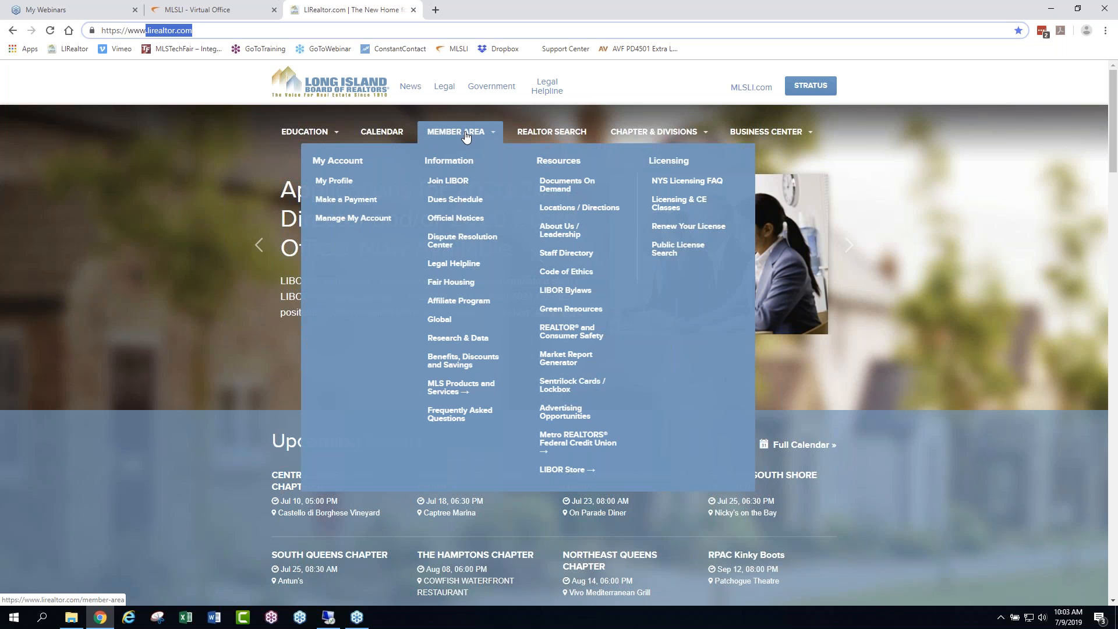
mouse_move(679, 135)
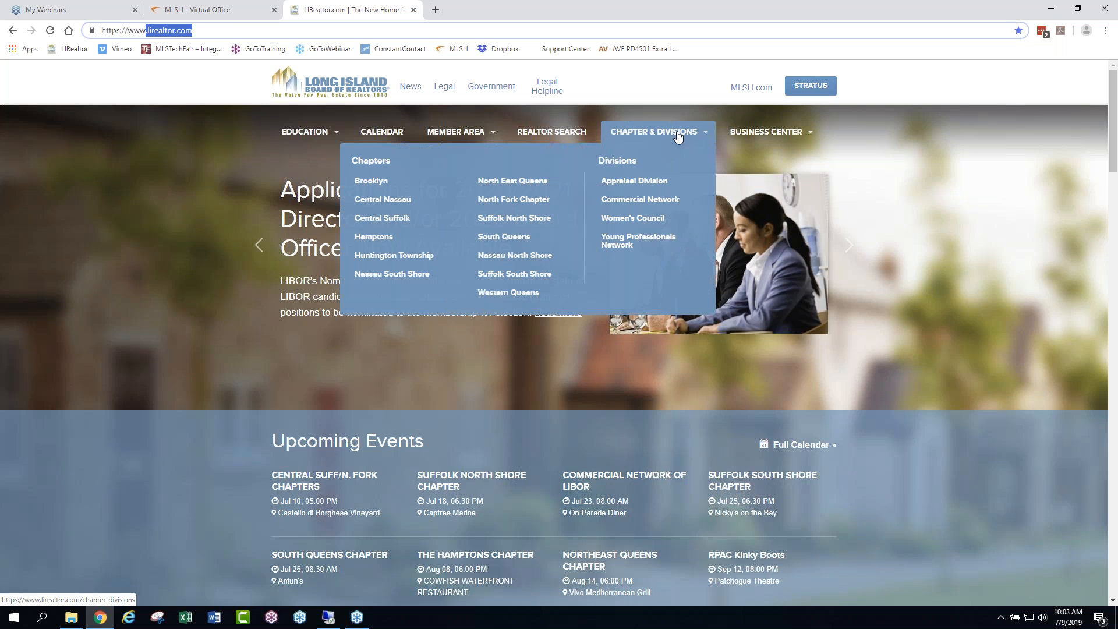
mouse_move(769, 139)
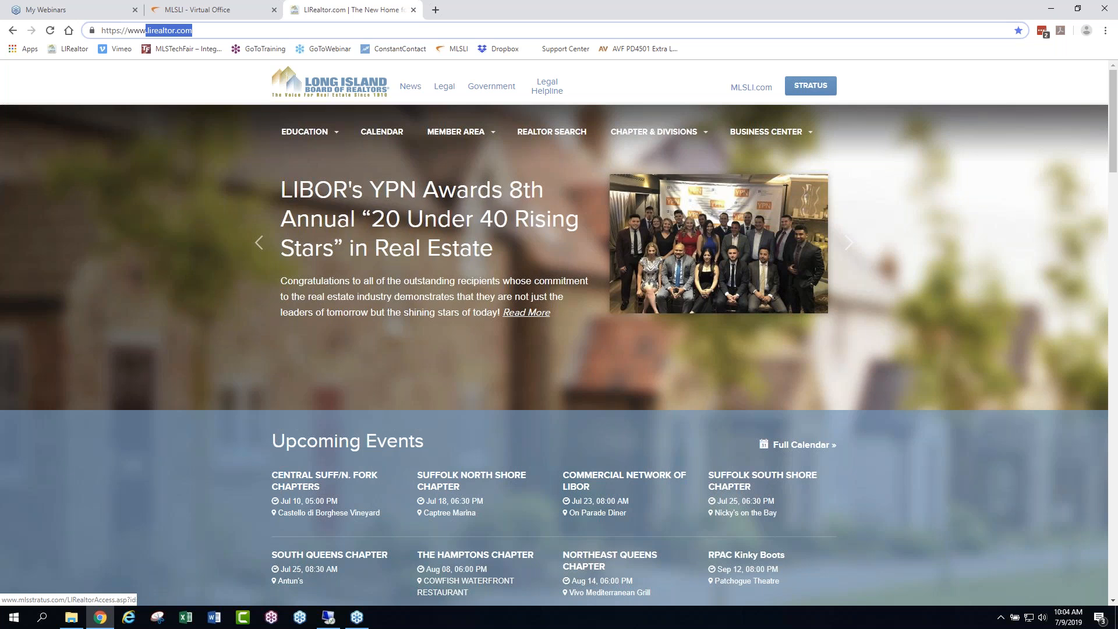
- Look through the home page's events, courses, news, legal, government affairs and text message sign-up sections
scroll(890, 383, "down", 6)
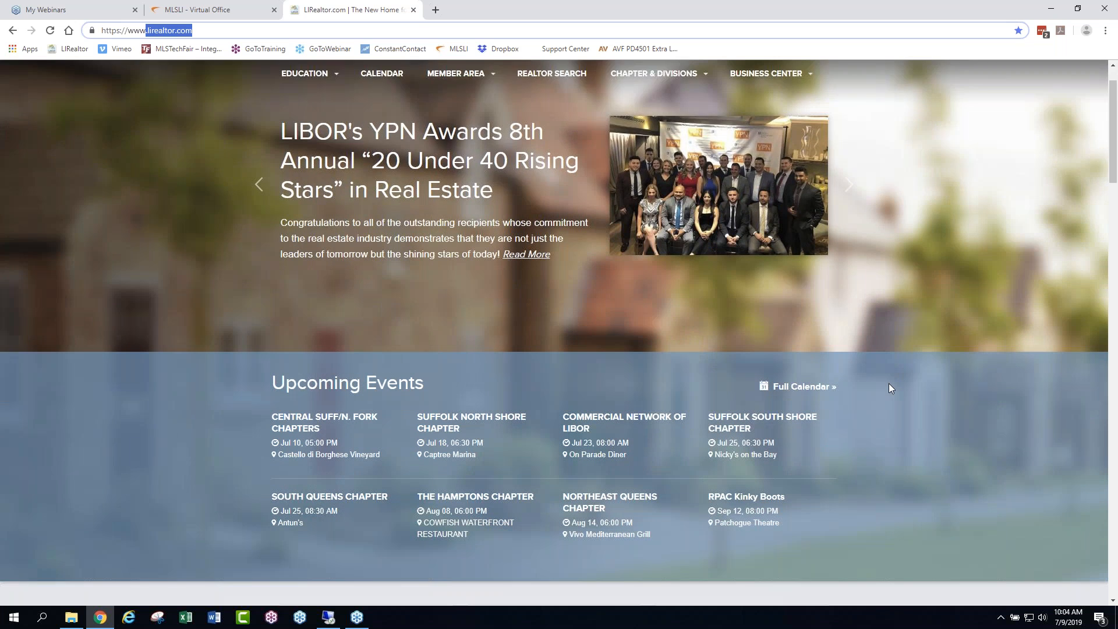
scroll(889, 388, "down", 4)
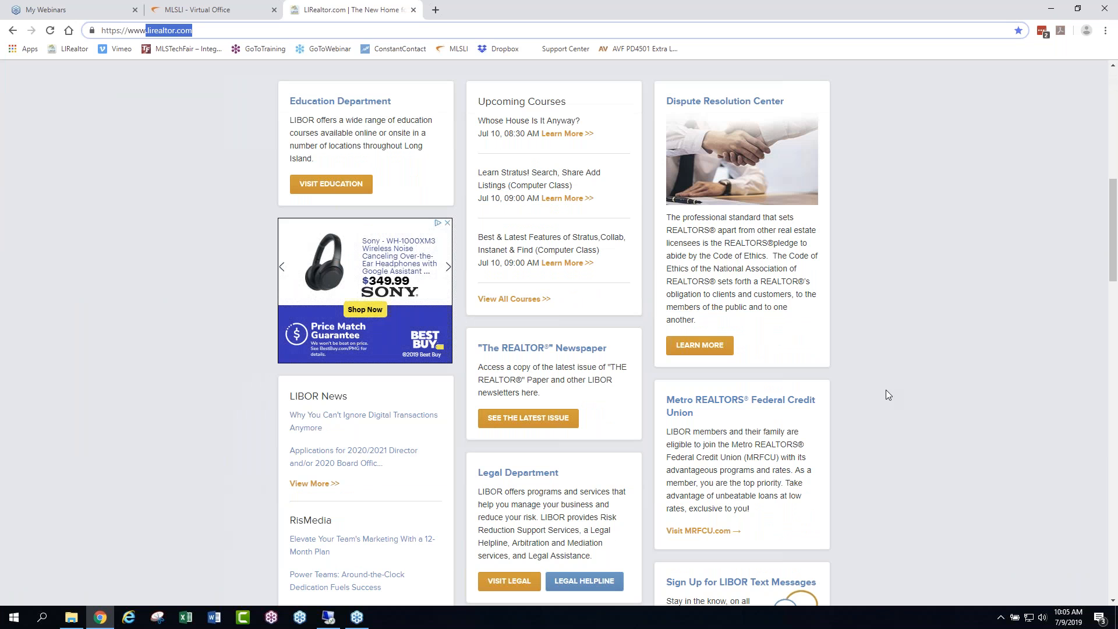
scroll(884, 391, "down", 3)
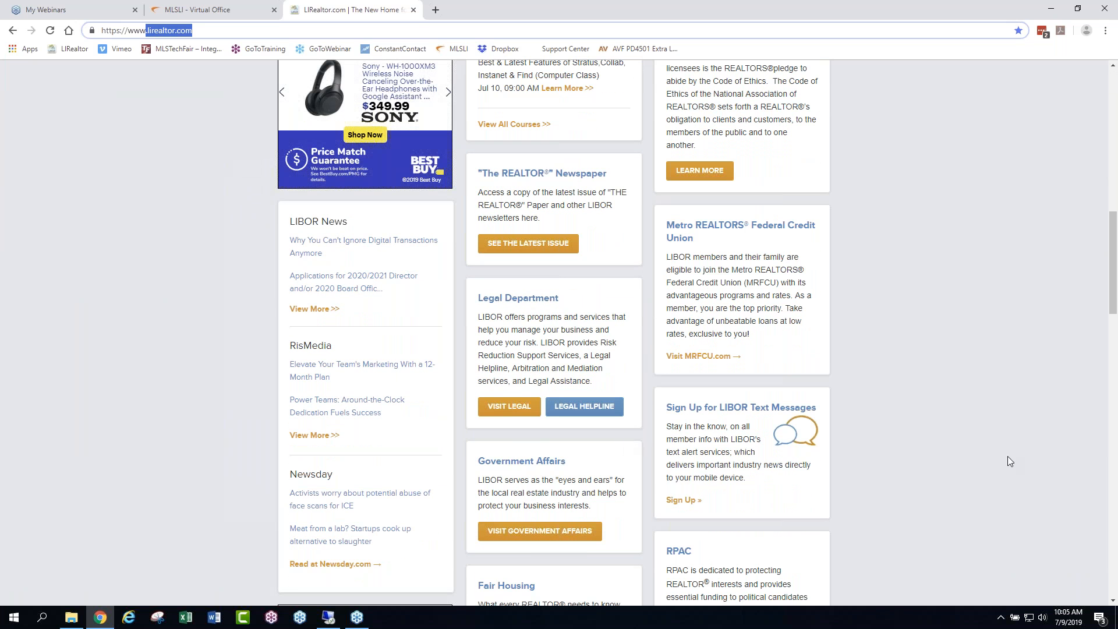
scroll(919, 437, "up", 12)
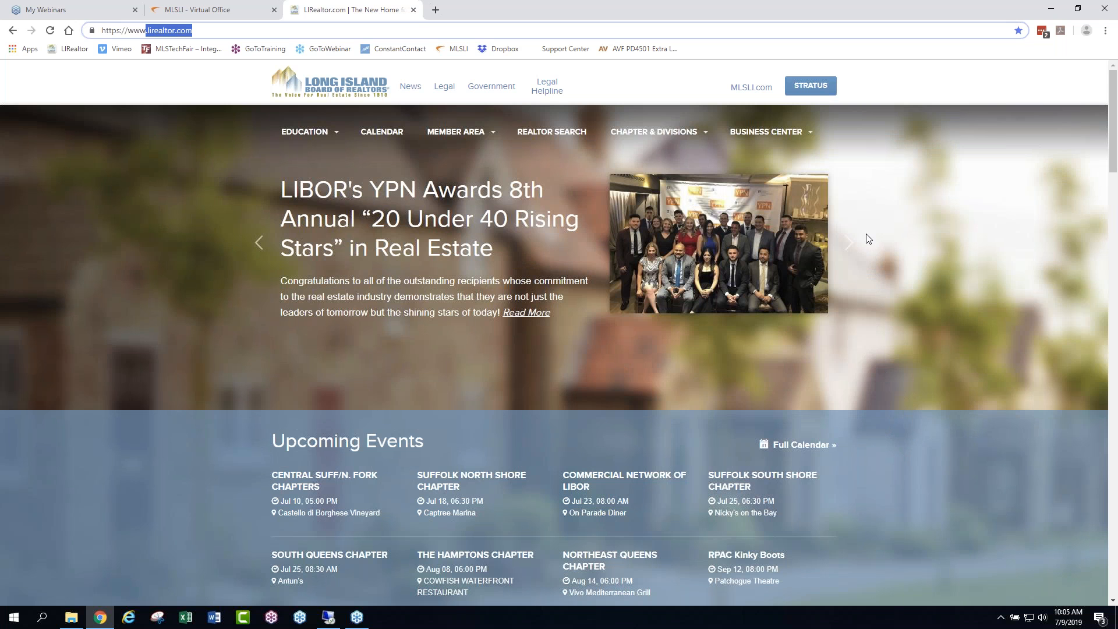
scroll(866, 244, "down", 6)
scroll(866, 244, "down", 9)
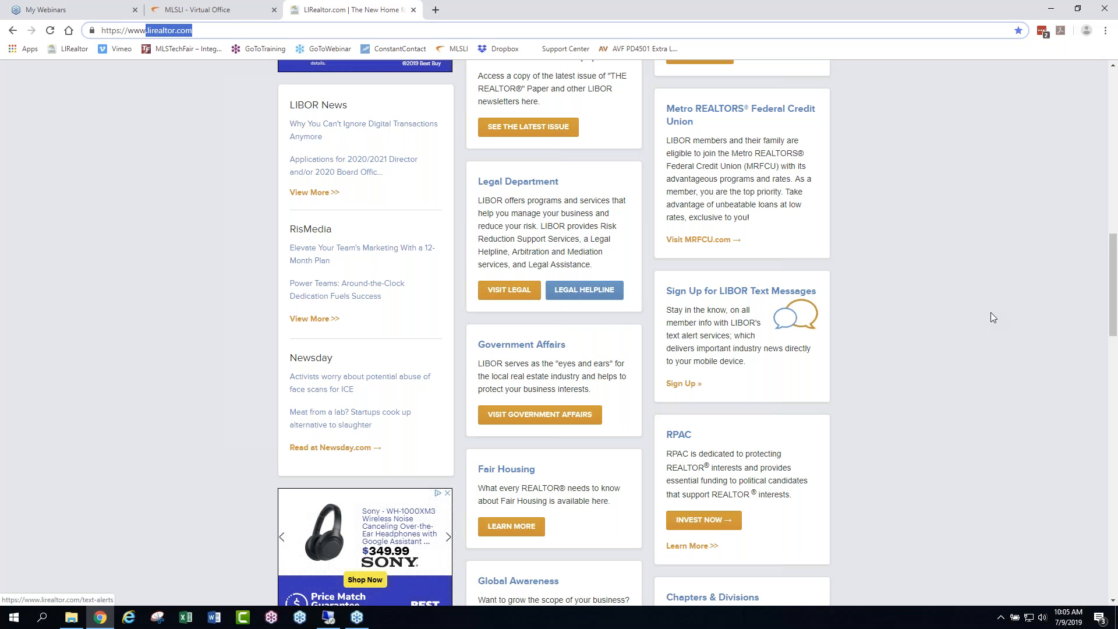
scroll(978, 302, "up", 10)
scroll(977, 304, "up", 5)
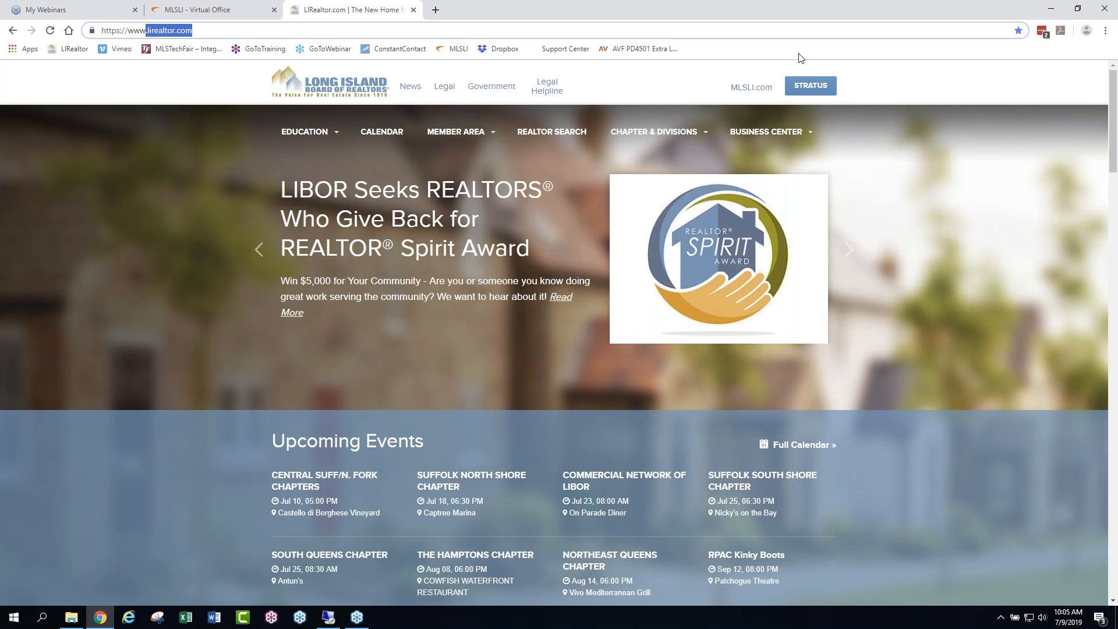
- Open Stratus, log in with the prefilled credentials, and dismiss the news announcement
left_click(813, 87)
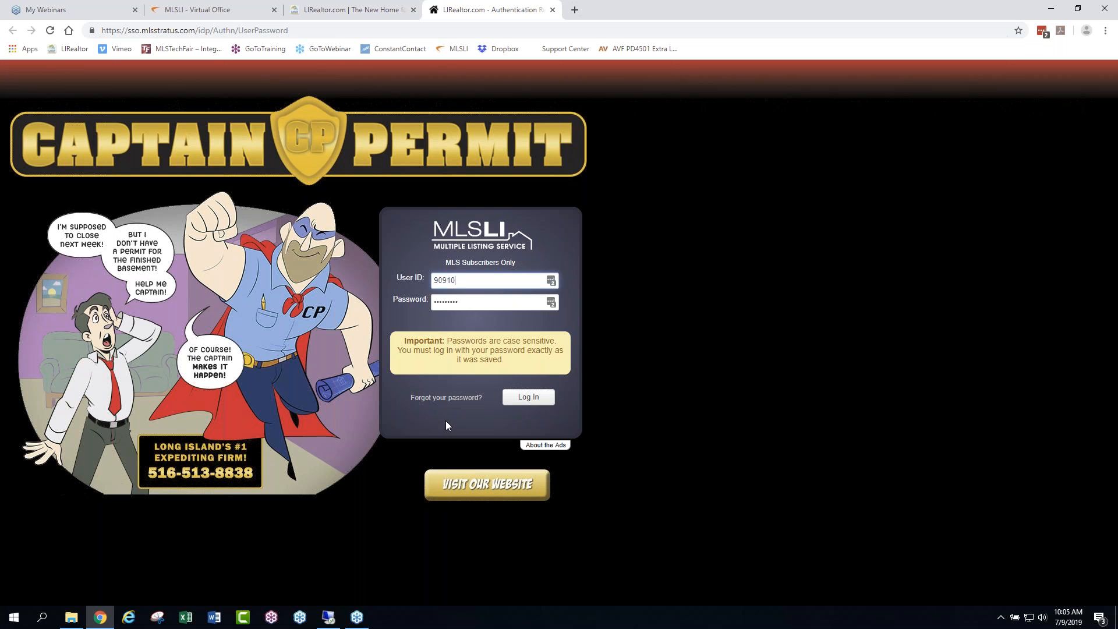
left_click(527, 397)
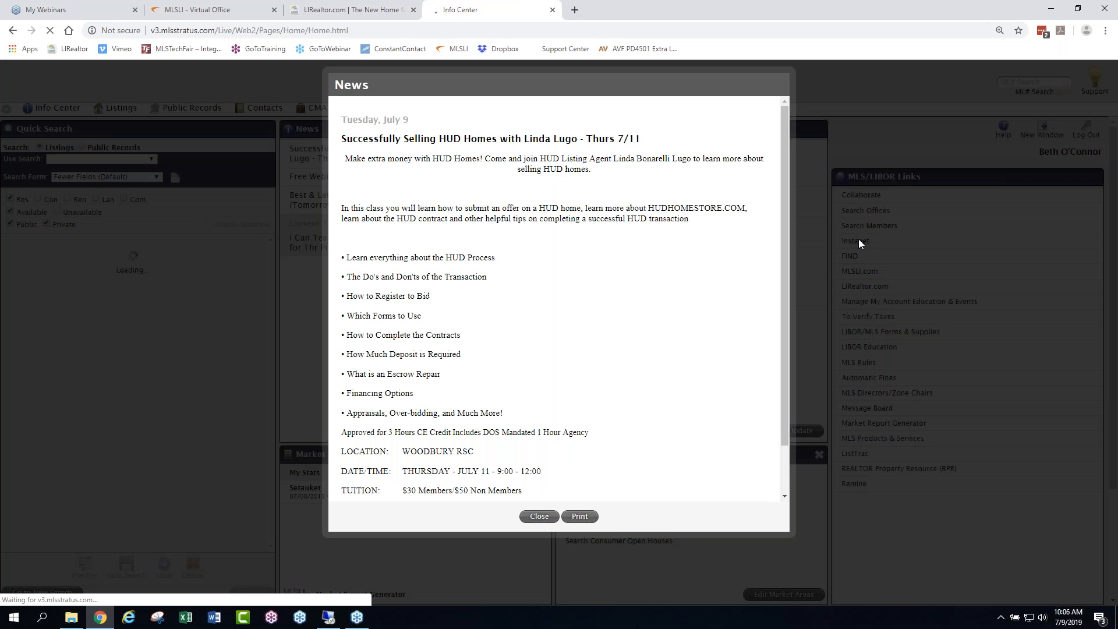
left_click(540, 518)
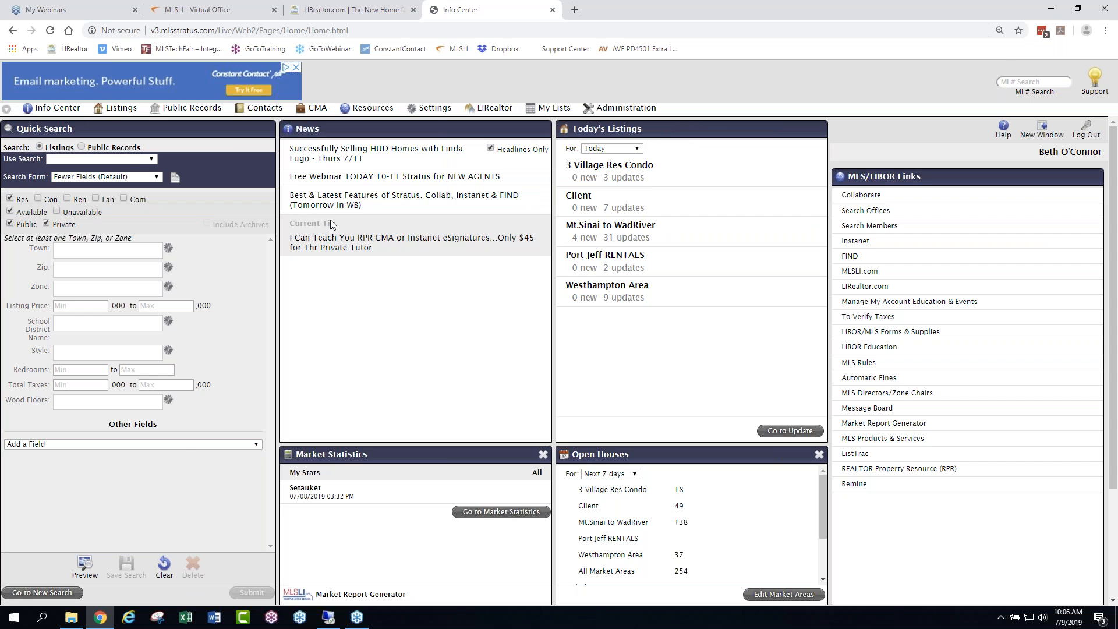
- Enlarge the page, switch the navigation to the sidebar layout, view its Resources entries, and restore the horizontal layout
key("ctrl+plus")
key("ctrl+plus")
key("ctrl+plus")
key("ctrl+plus")
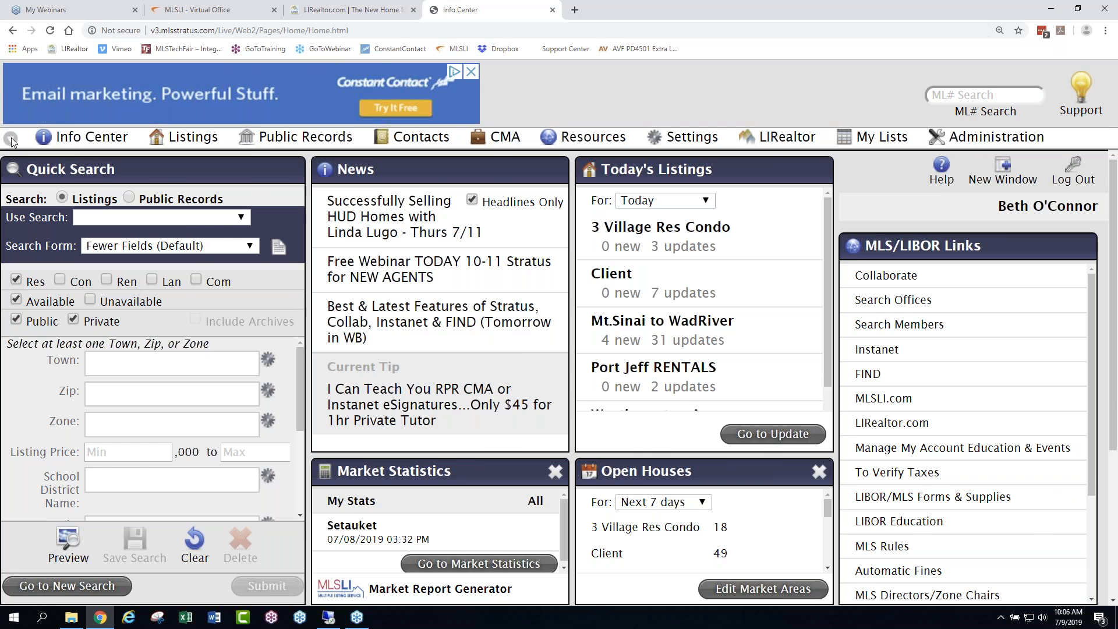
left_click(11, 140)
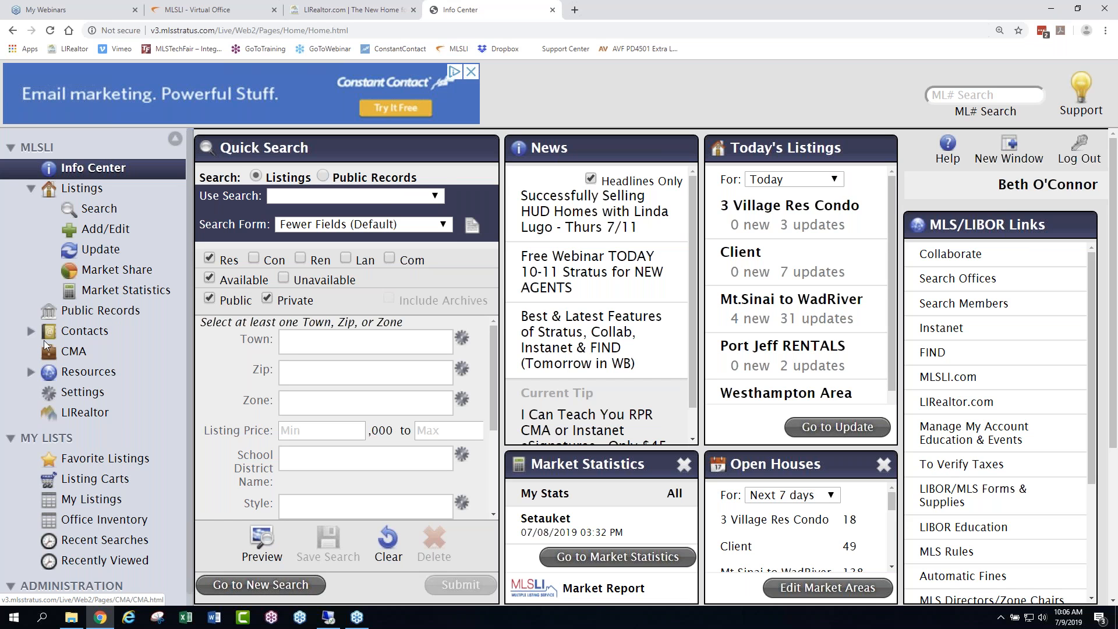
left_click(32, 372)
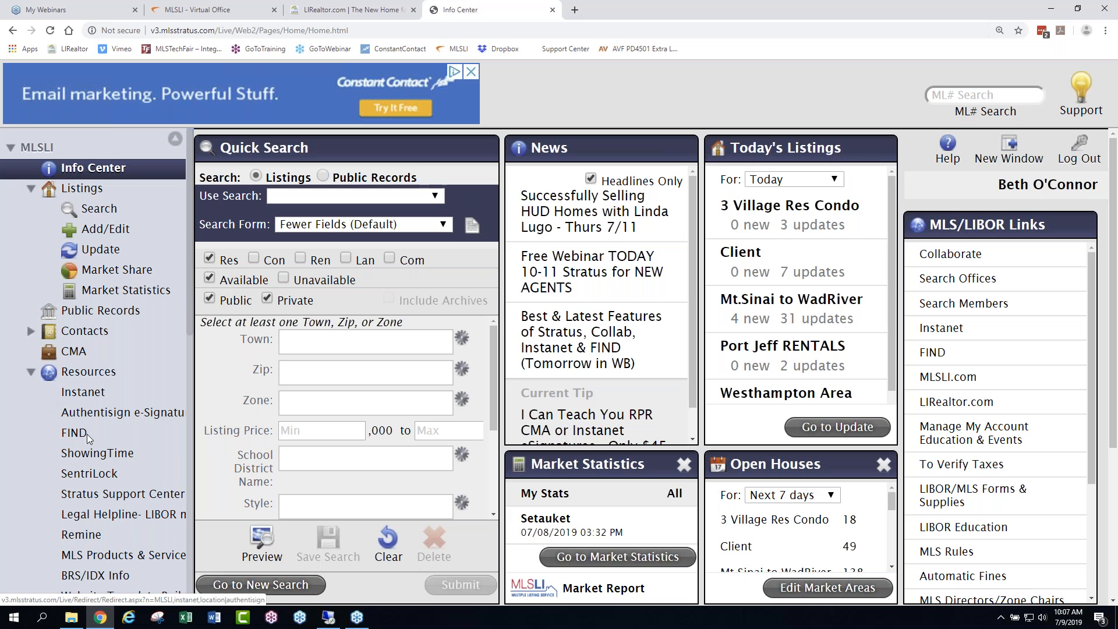
left_click(30, 372)
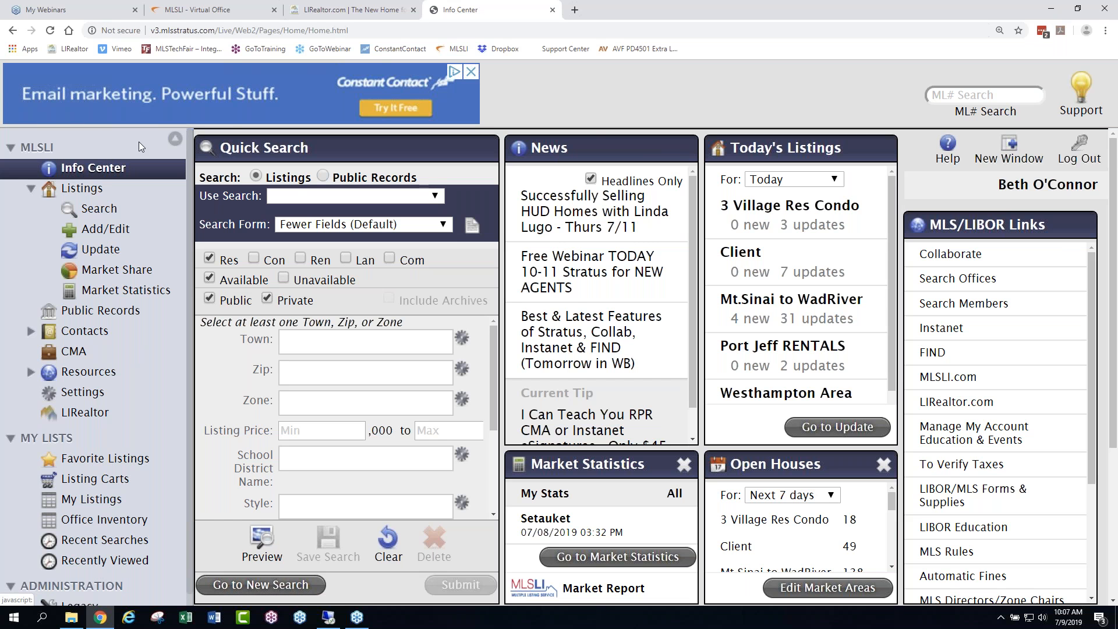
left_click(174, 140)
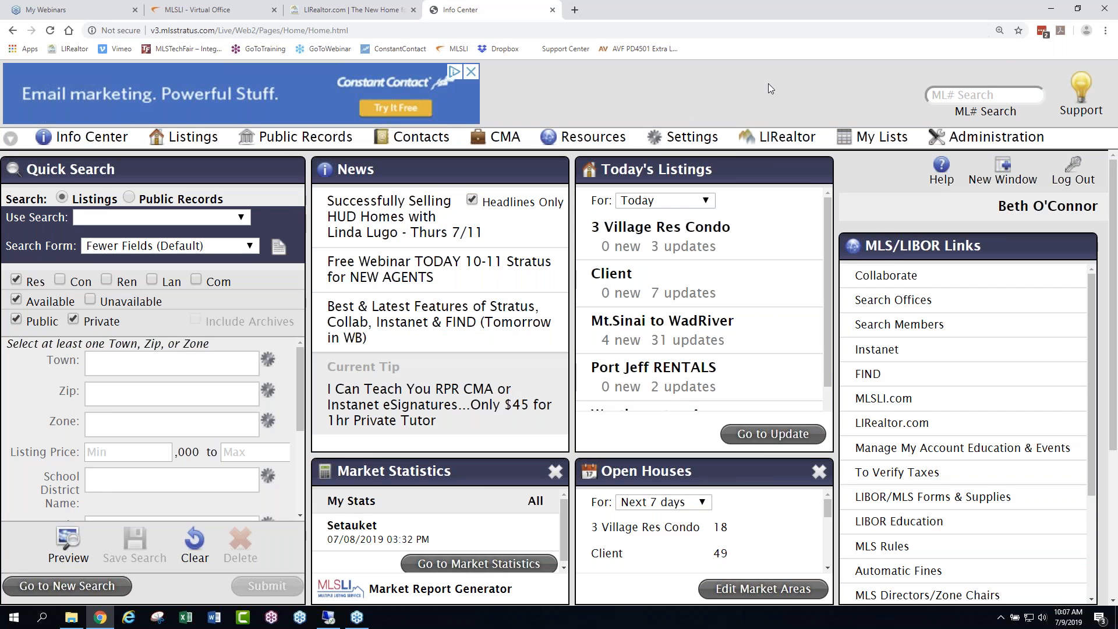
- Reset the browser zoom to its default and enlarge the Info Center by two zoom levels
key("ctrl+minus")
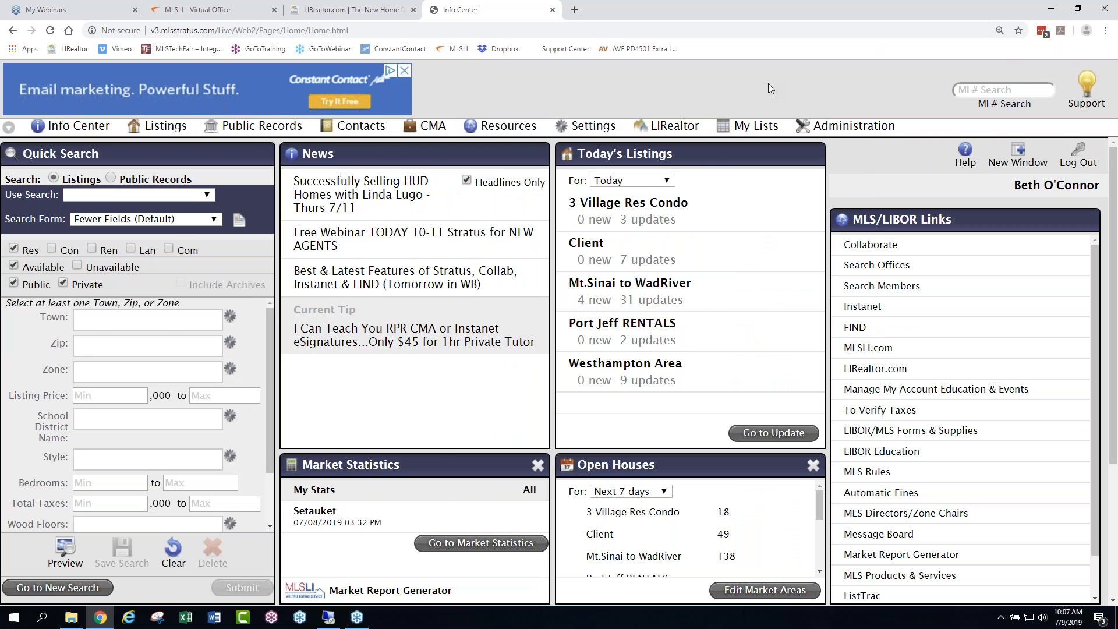
key("ctrl+plus")
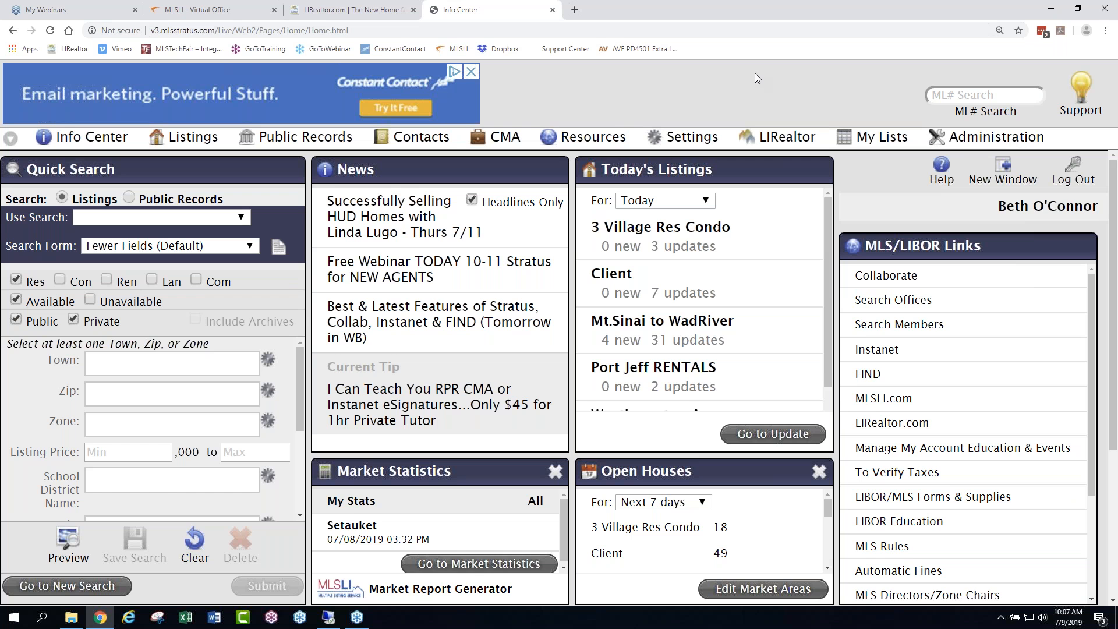
key("ctrl+0")
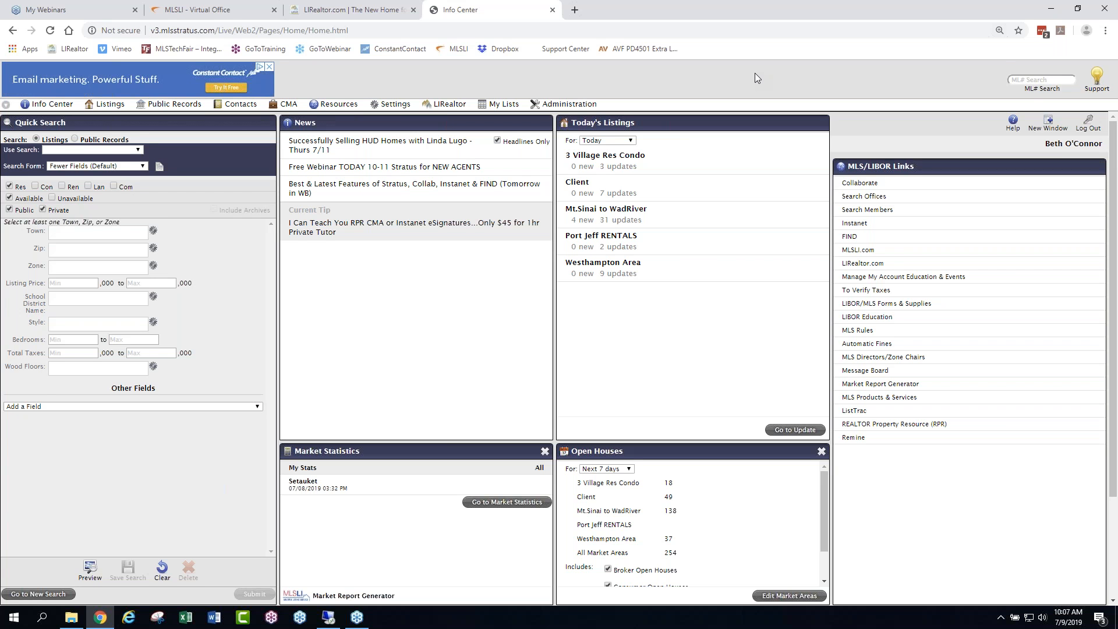
key("ctrl+plus")
key("ctrl+plus")
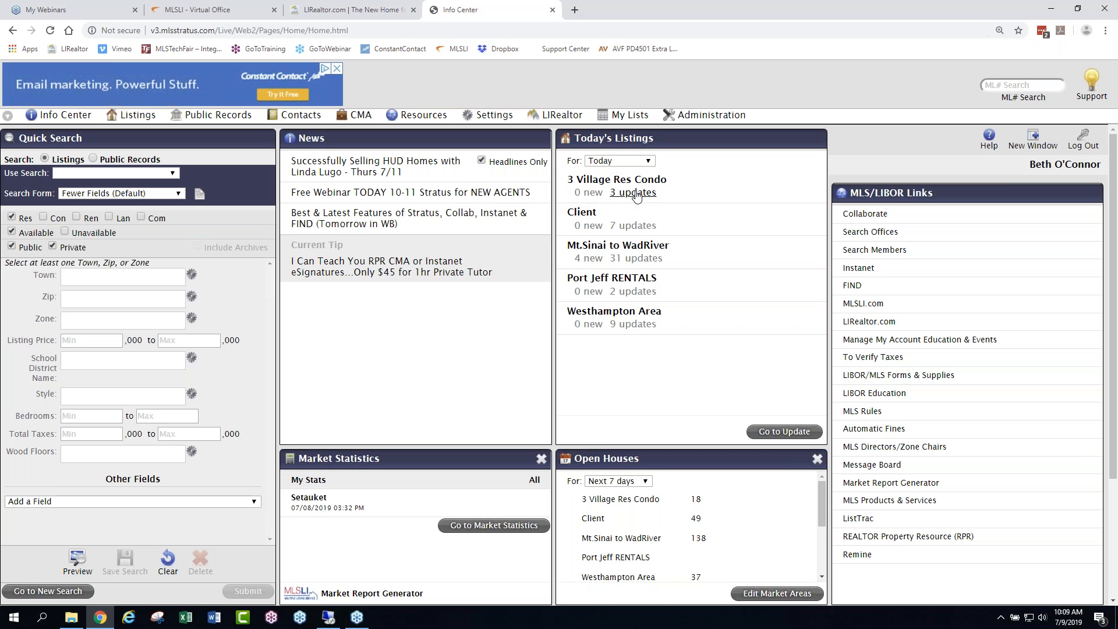
- Examine the date range choices for Today's Listings without changing the range
left_click(649, 161)
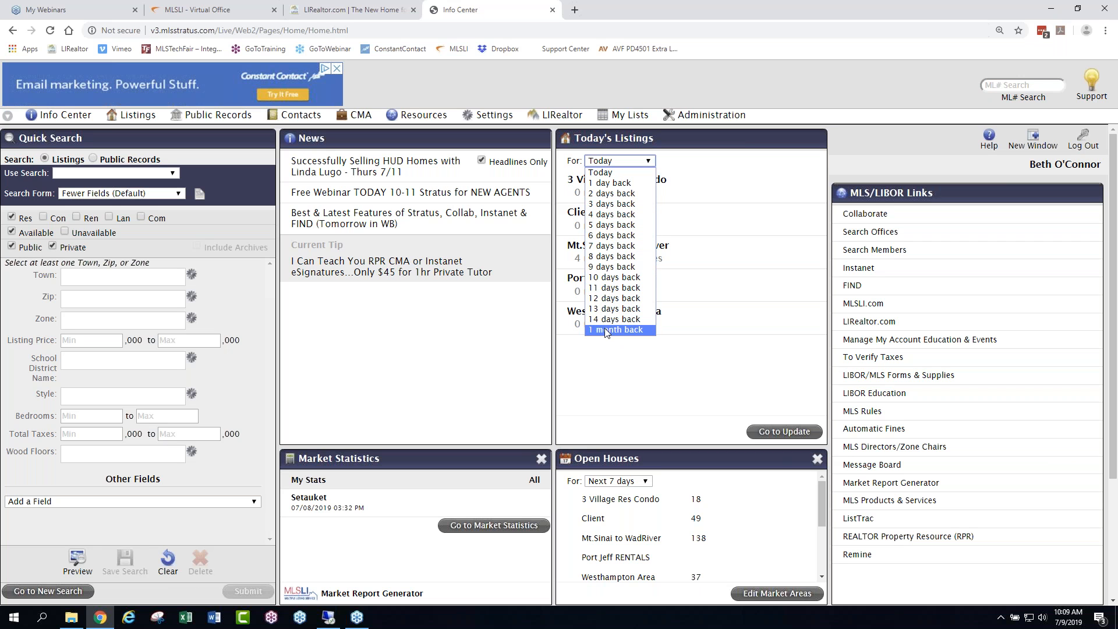
left_click(702, 167)
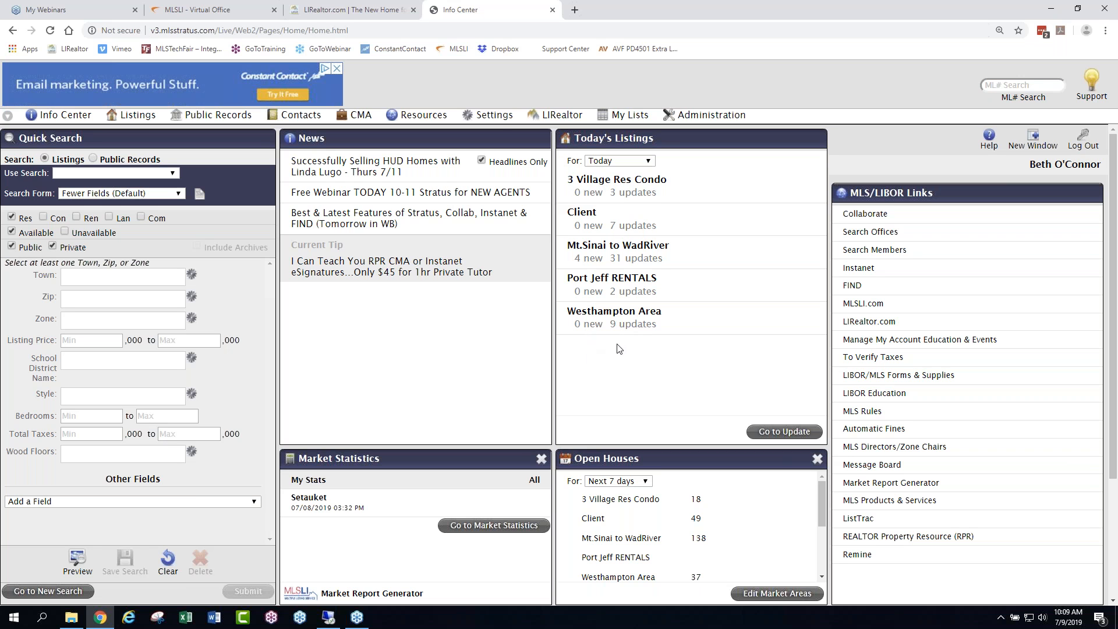
- Open the Stratus settings and review the Profile, Agent Photo and Office Logo sections
left_click(498, 120)
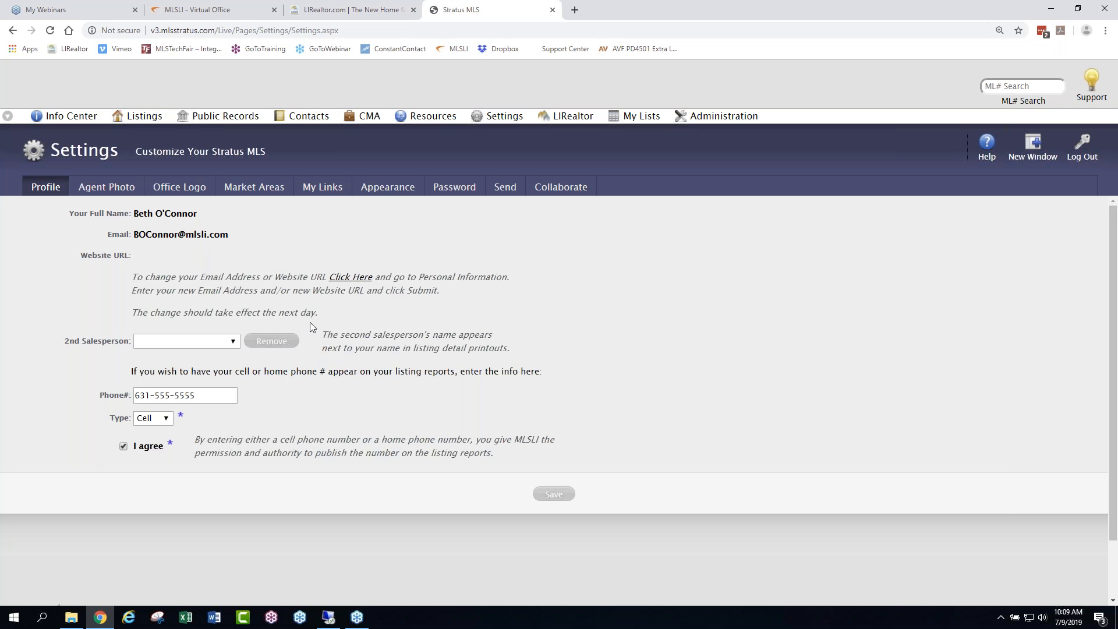
left_click_drag(330, 321, 197, 307)
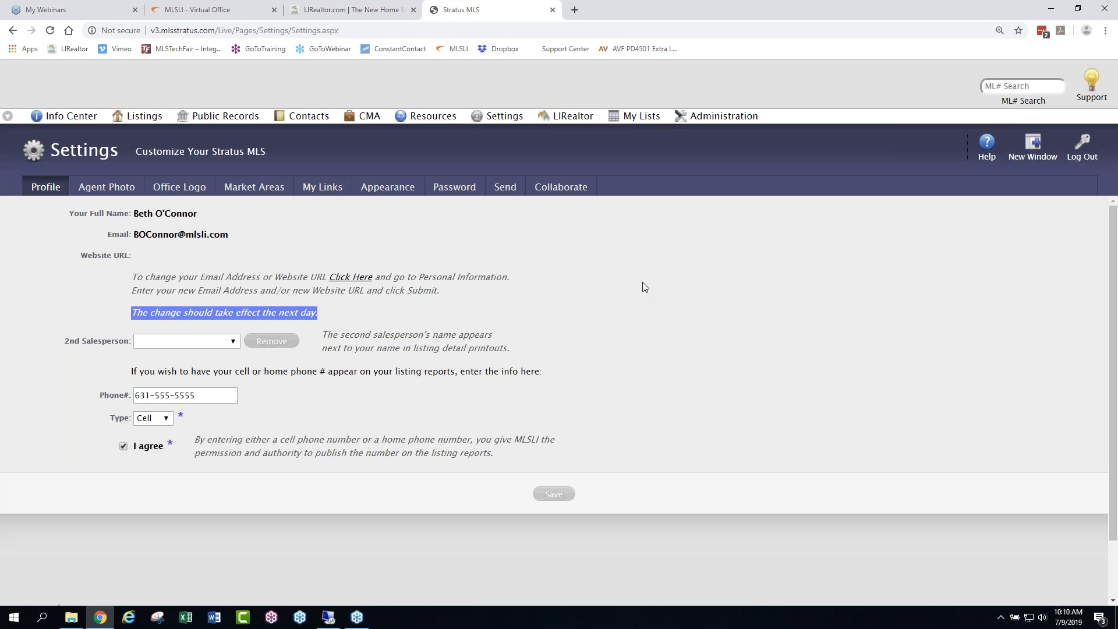
left_click(599, 261)
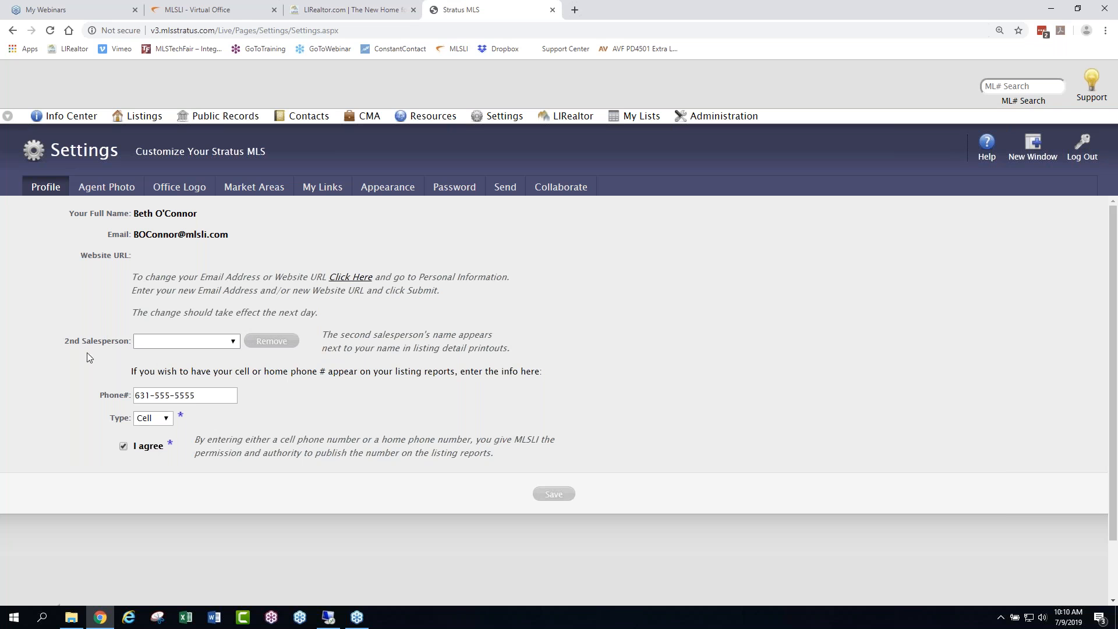
left_click_drag(197, 396, 103, 387)
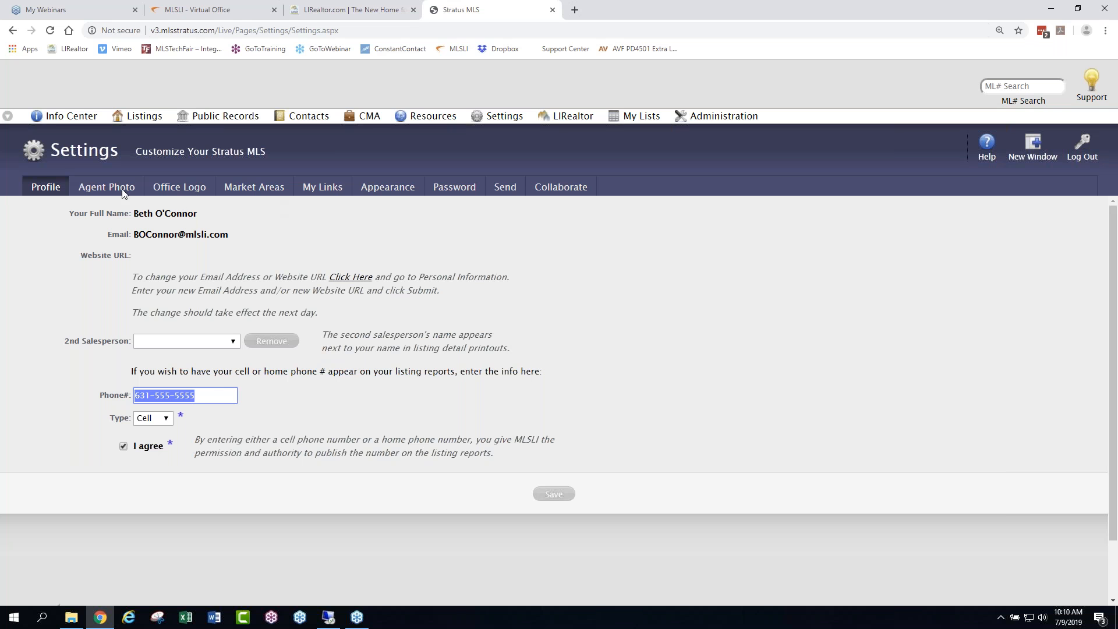
left_click(107, 186)
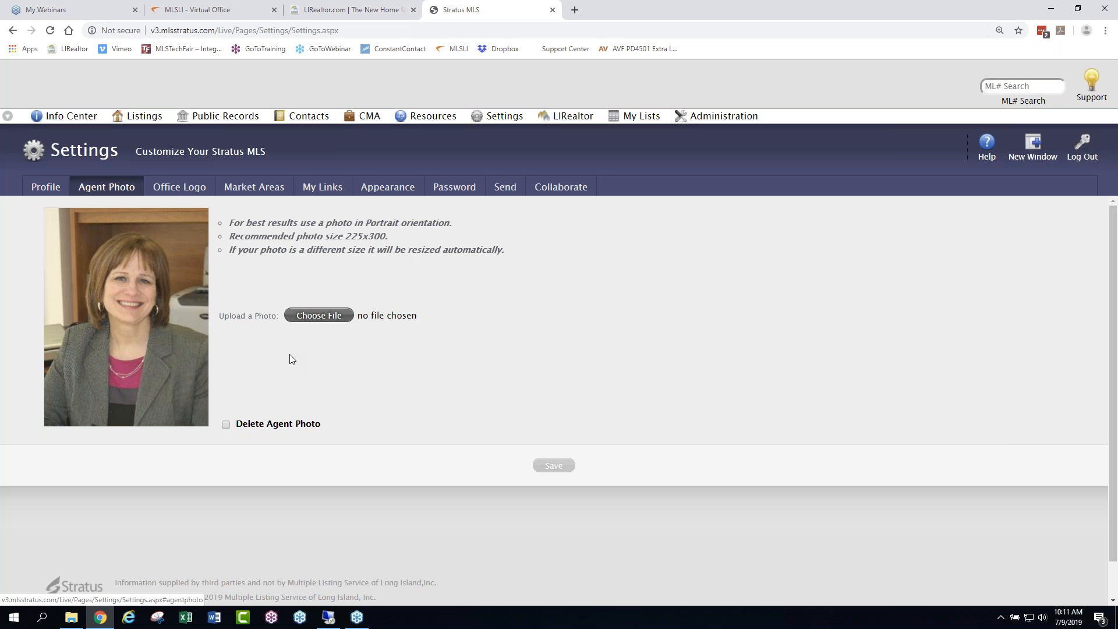
left_click(191, 185)
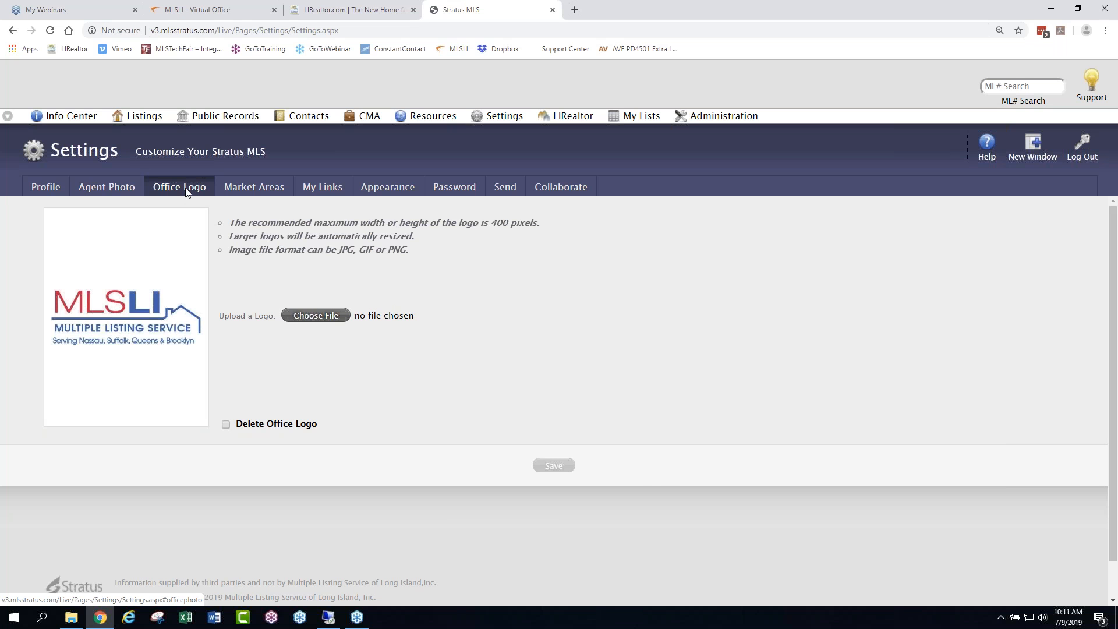
- Open the Market Areas settings, review Market Area 1's name and its multiple-town selection, and cancel the town selection without changes
left_click(258, 186)
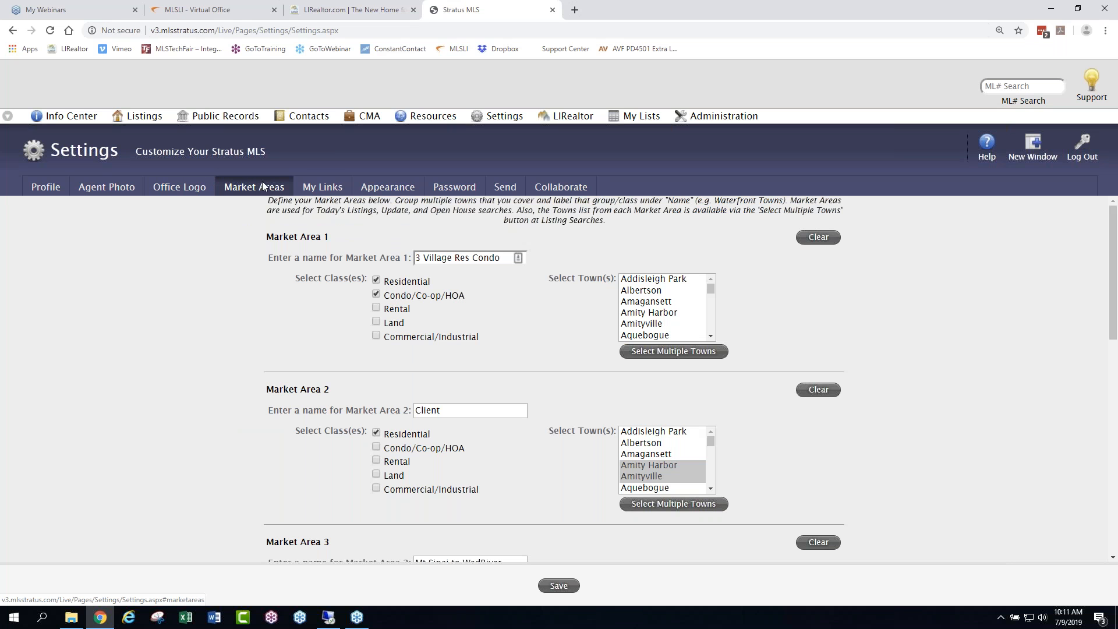
left_click_drag(498, 260, 385, 263)
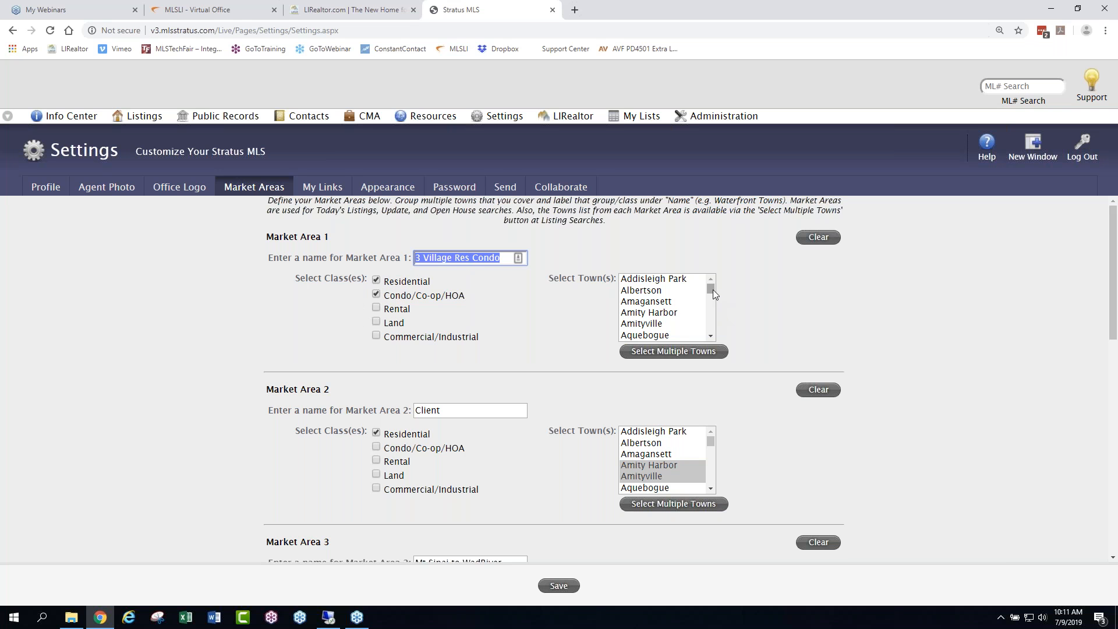
mouse_move(713, 289)
left_mouse_down()
mouse_move(713, 305)
mouse_move(713, 285)
left_mouse_up()
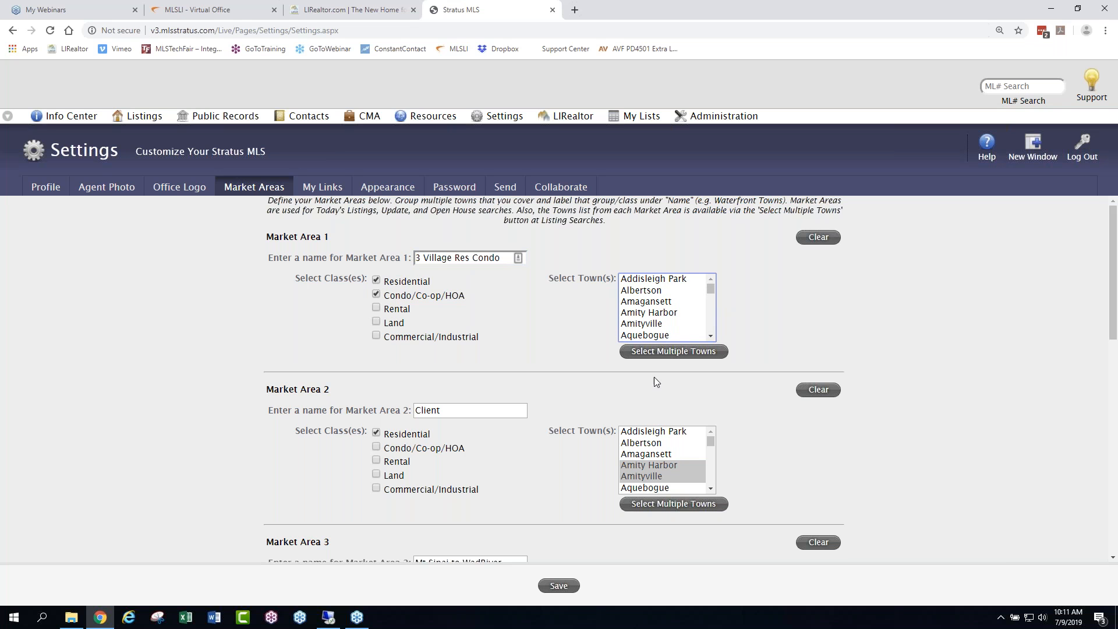
left_click(671, 353)
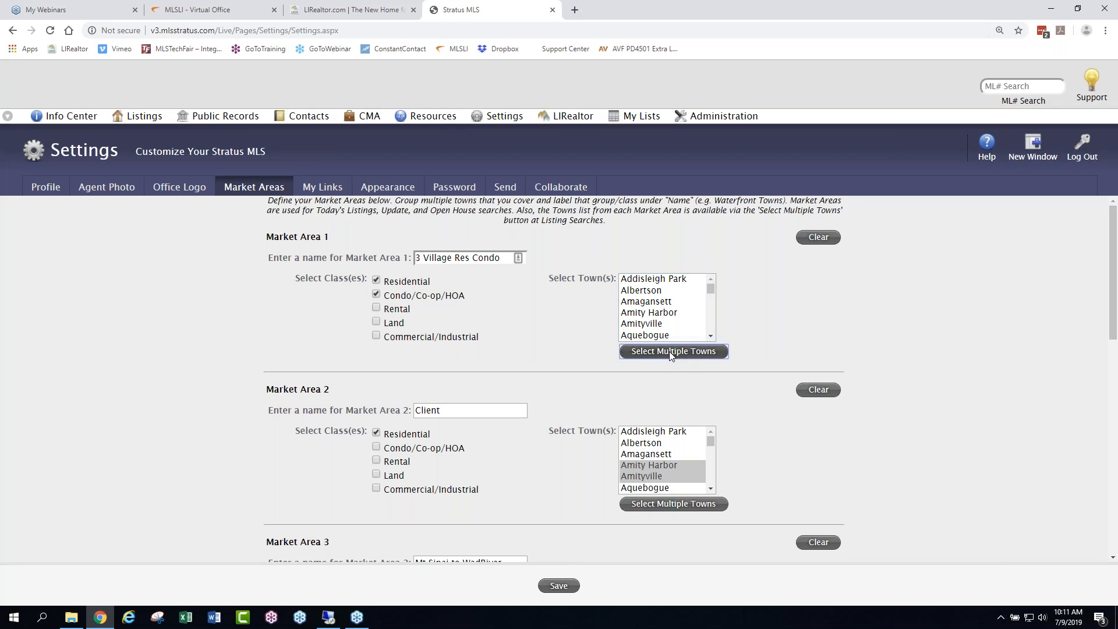
scroll(671, 348, "down", 12)
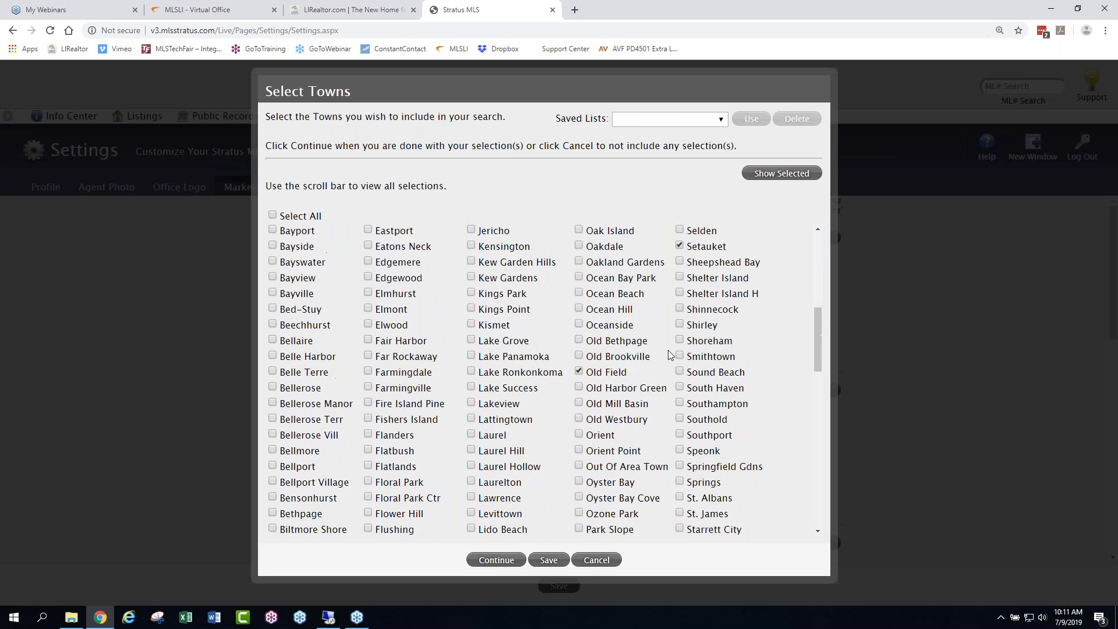
scroll(669, 353, "down", 10)
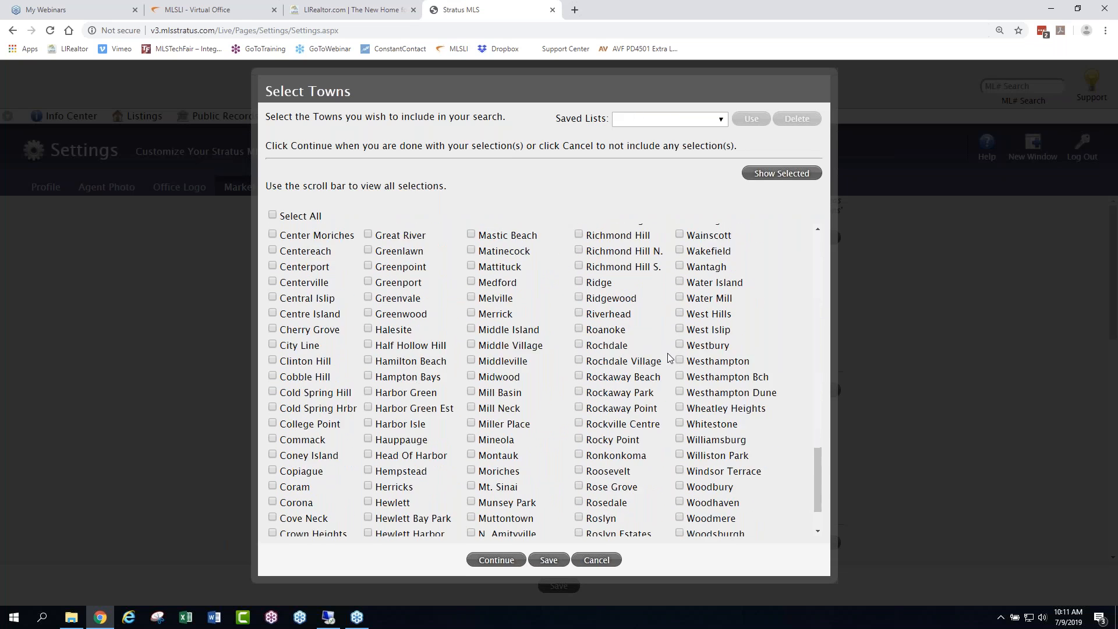
scroll(669, 356, "up", 20)
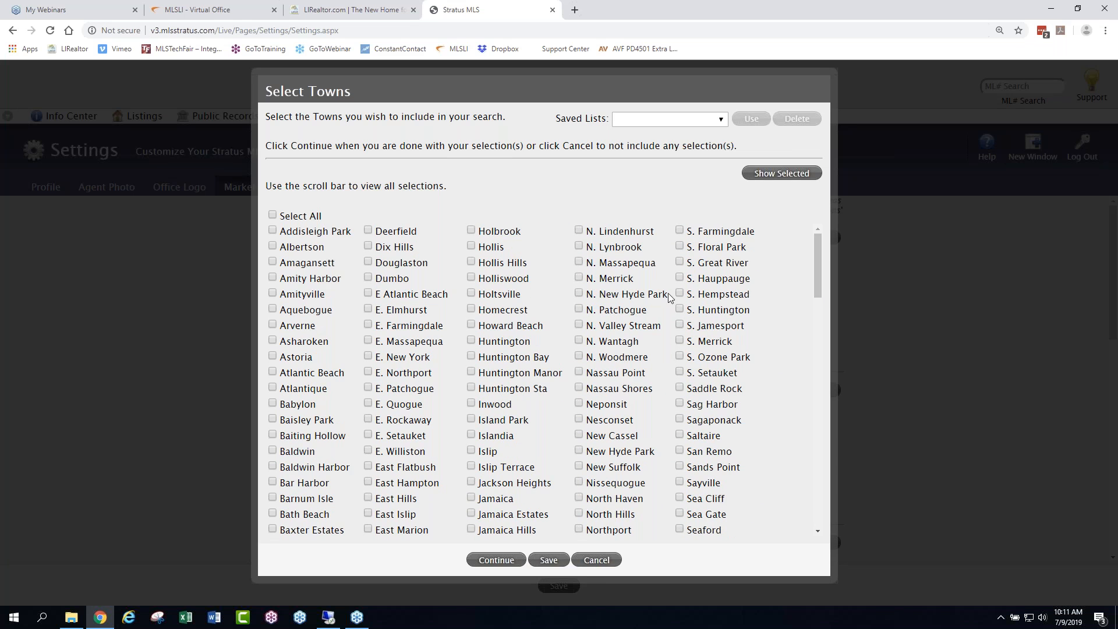
left_click(596, 560)
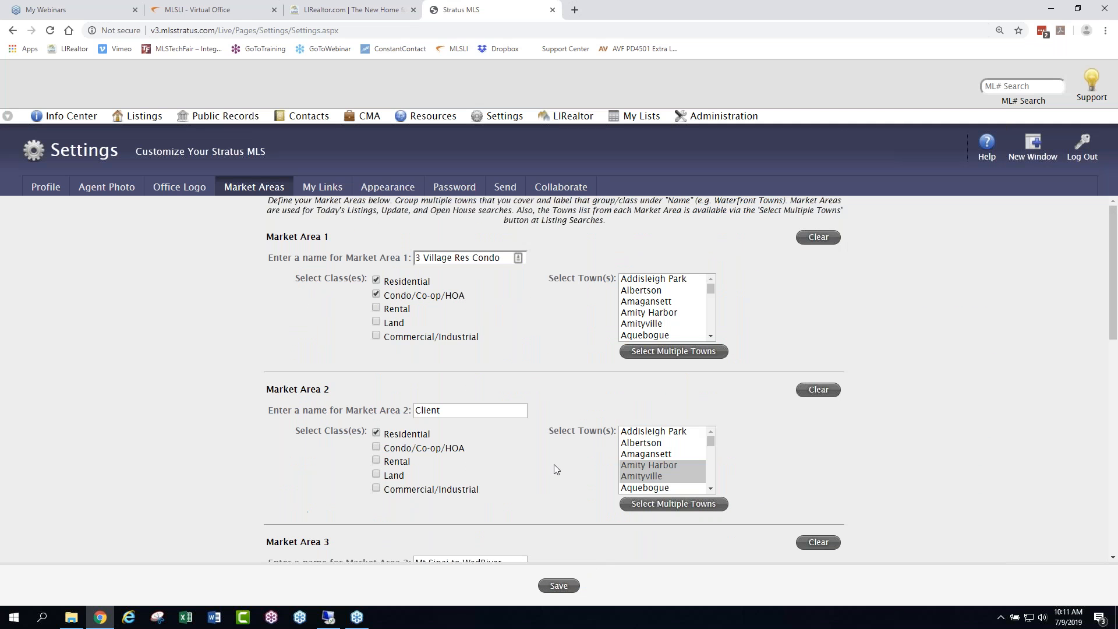
- Review the names, classes and towns of the six market areas and save the market area settings
scroll(496, 448, "down", 5)
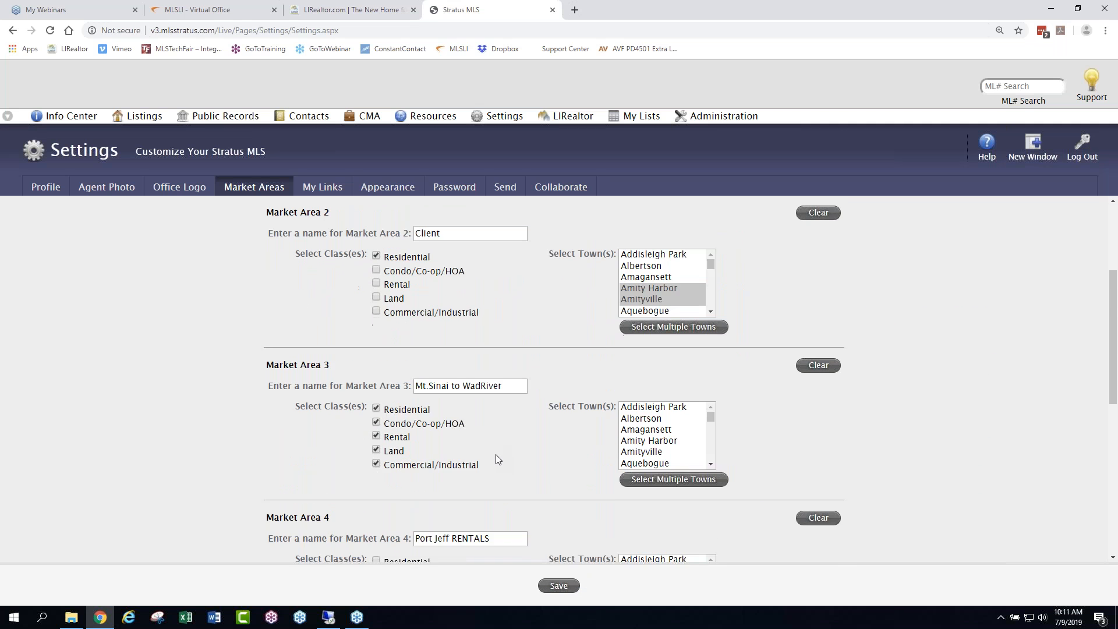
scroll(495, 458, "down", 5)
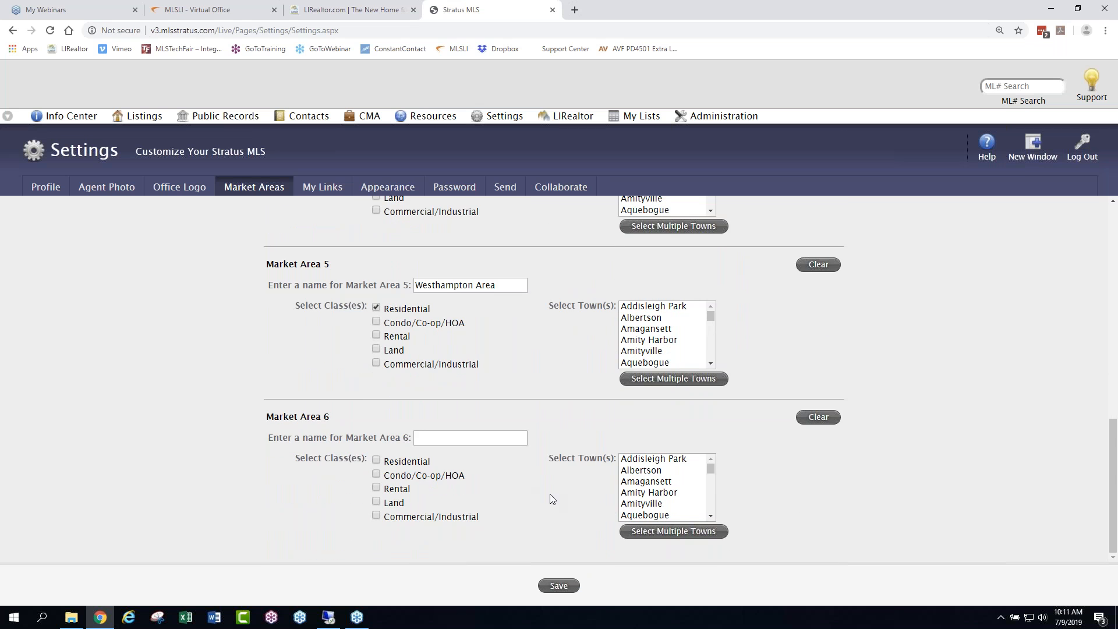
scroll(534, 483, "up", 3)
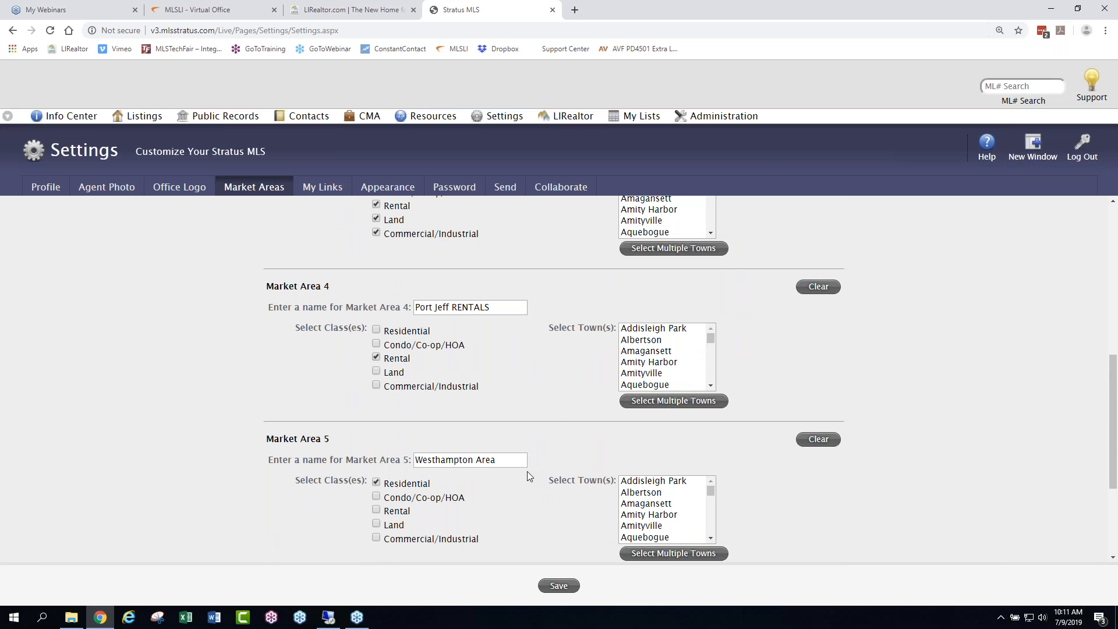
scroll(512, 443, "up", 5)
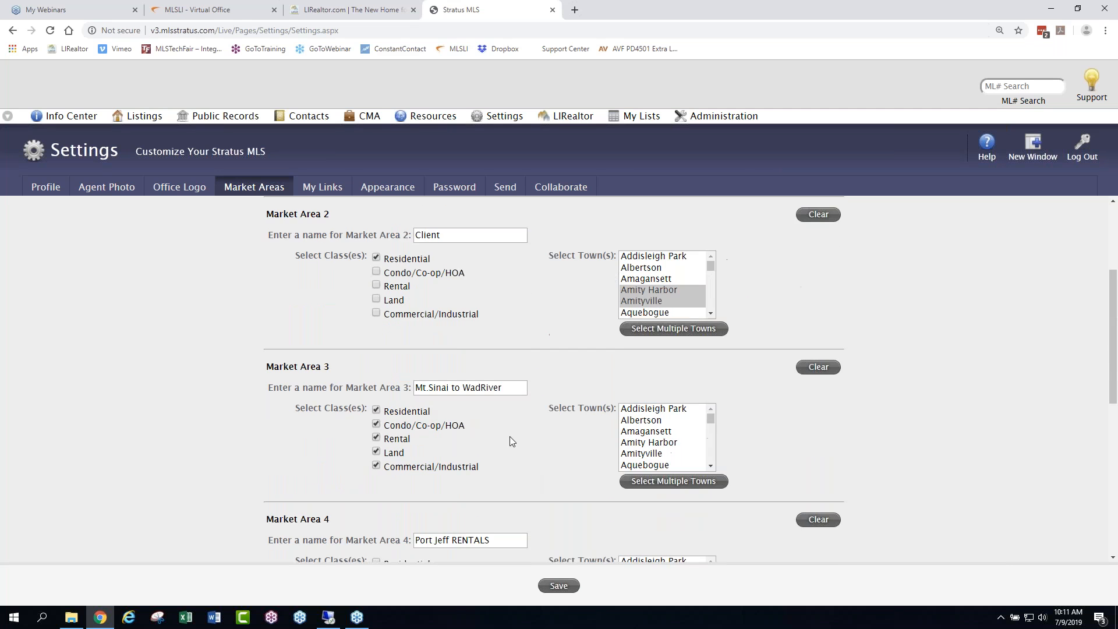
left_click_drag(501, 446, 409, 448)
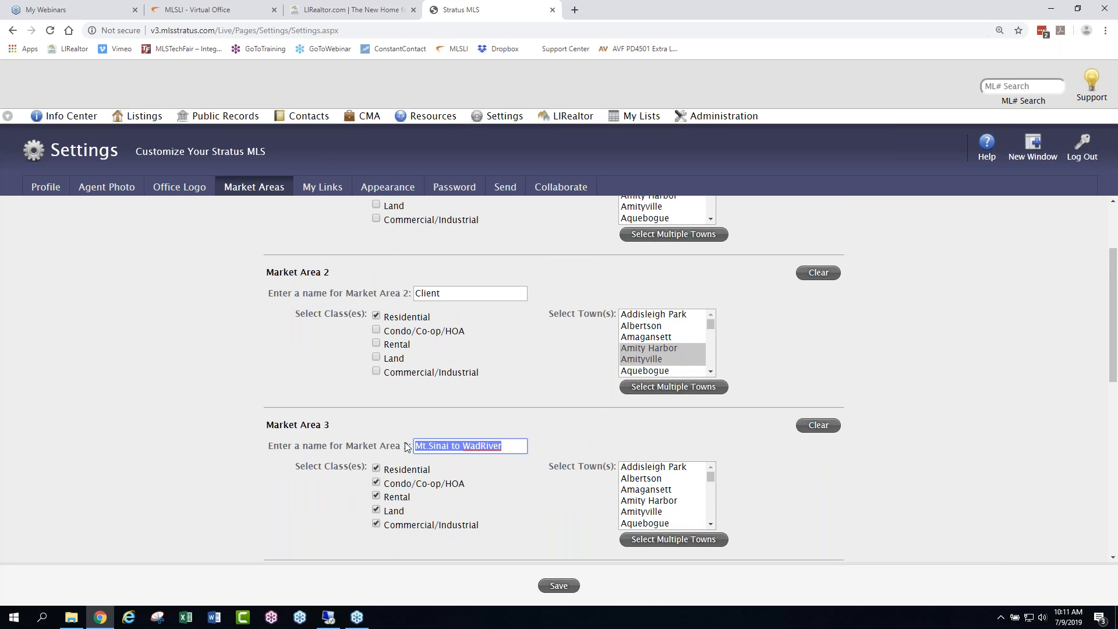
double_click(427, 294)
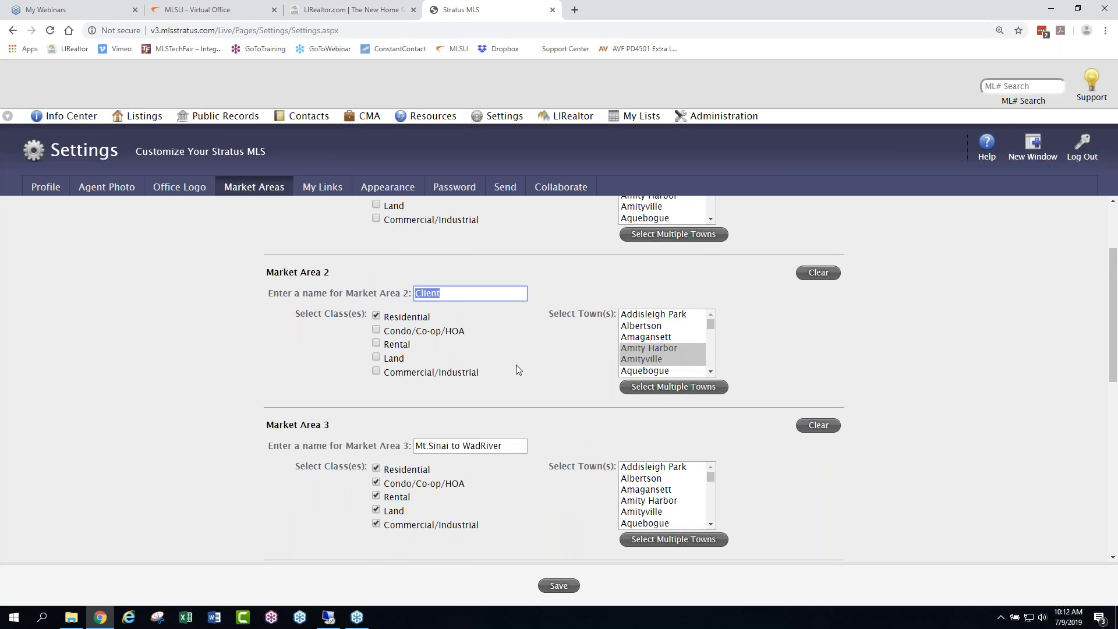
scroll(529, 366, "up", 2)
left_click_drag(507, 258, 415, 258)
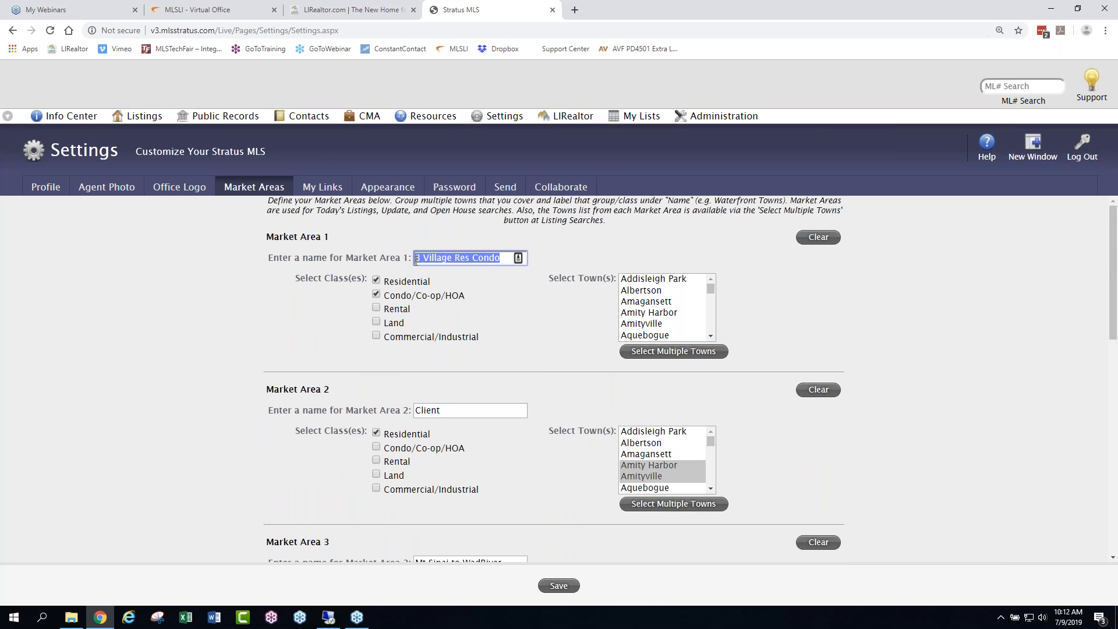
left_click(541, 331)
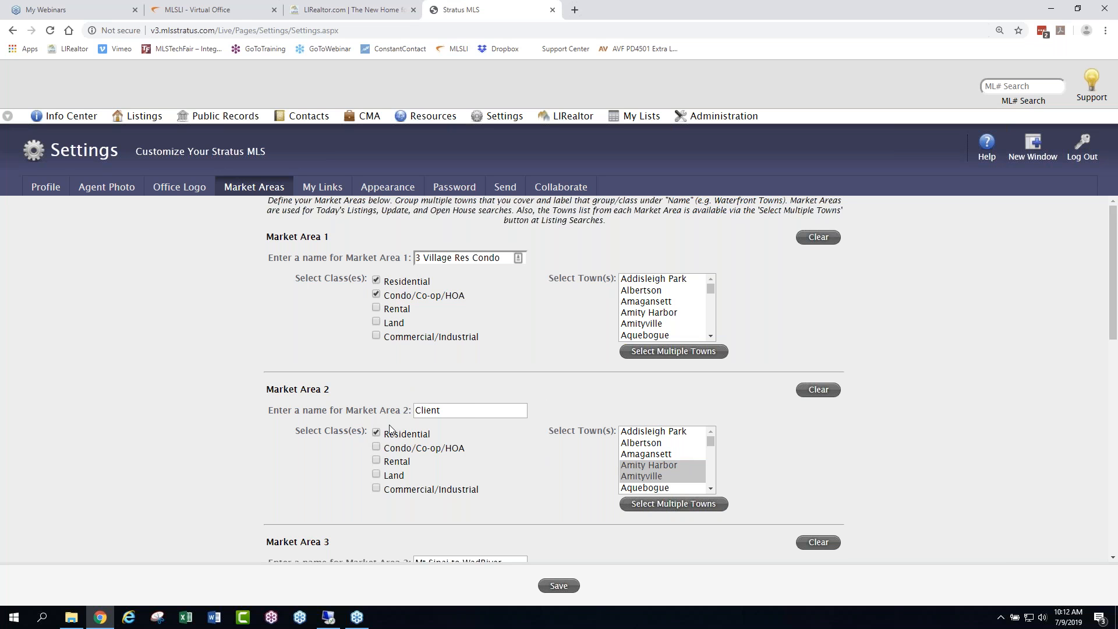
left_click(564, 586)
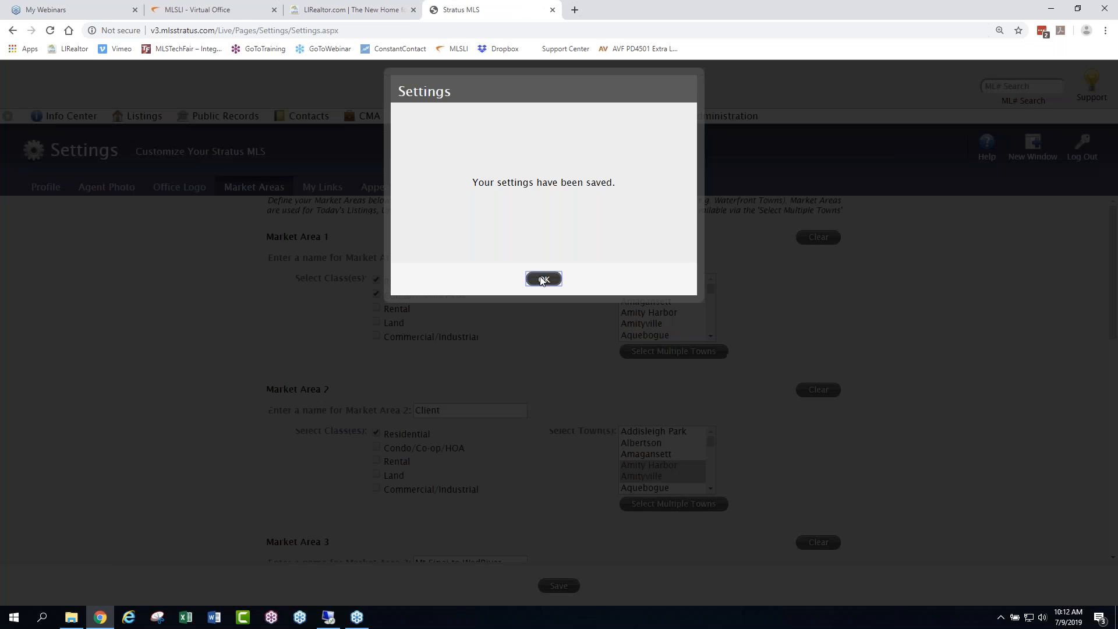
left_click(542, 277)
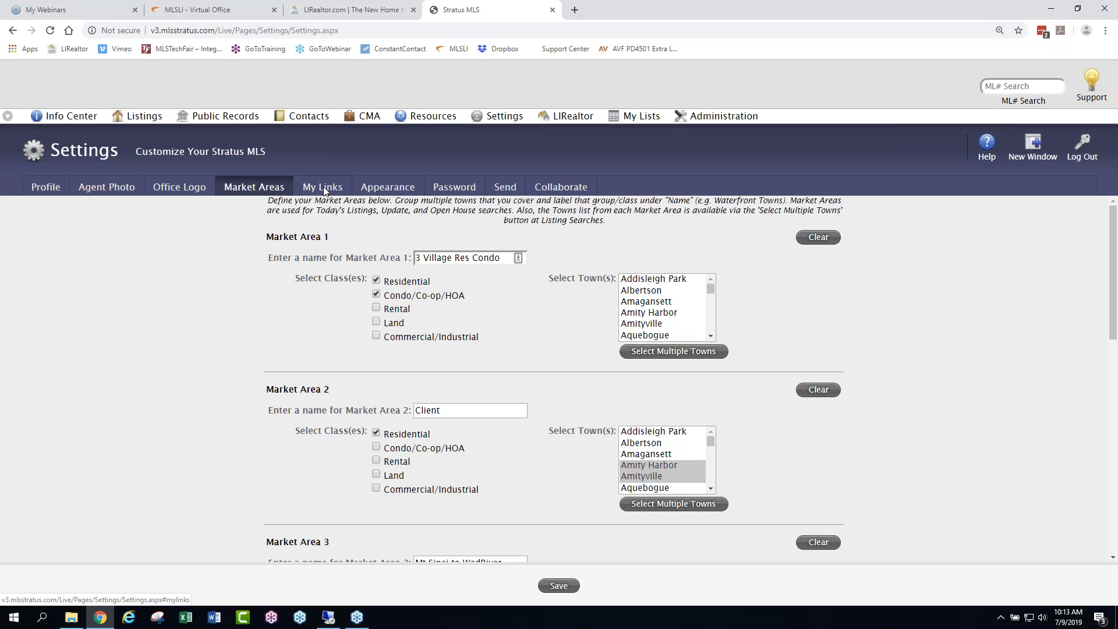
- Review the Send settings for listing emails, prospect match emails, the business card and email signatures
left_click(504, 187)
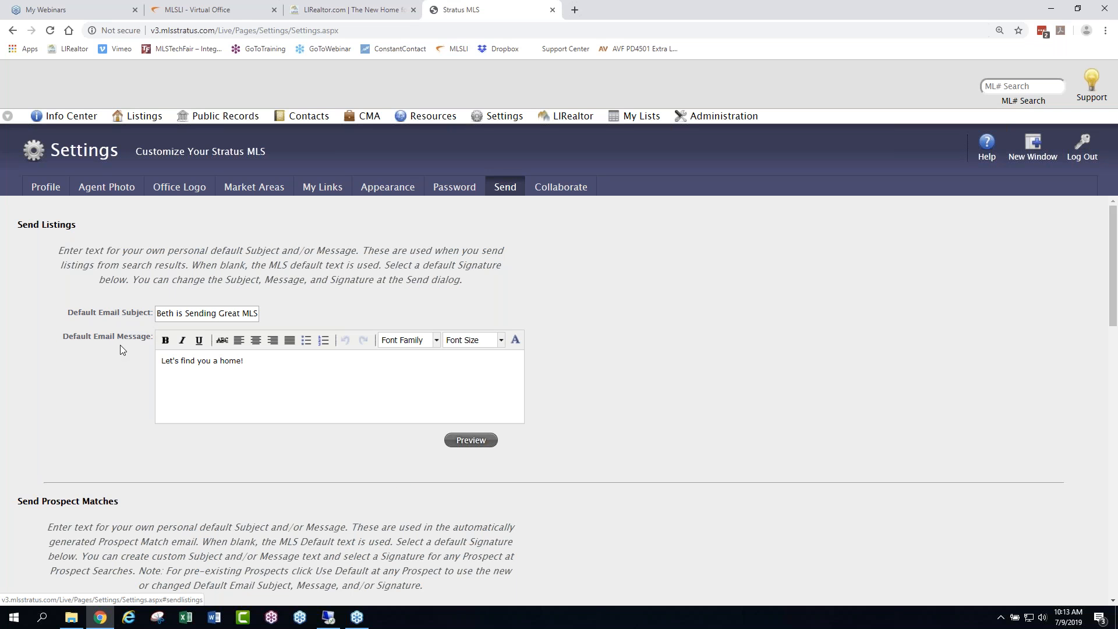
scroll(120, 345, "down", 5)
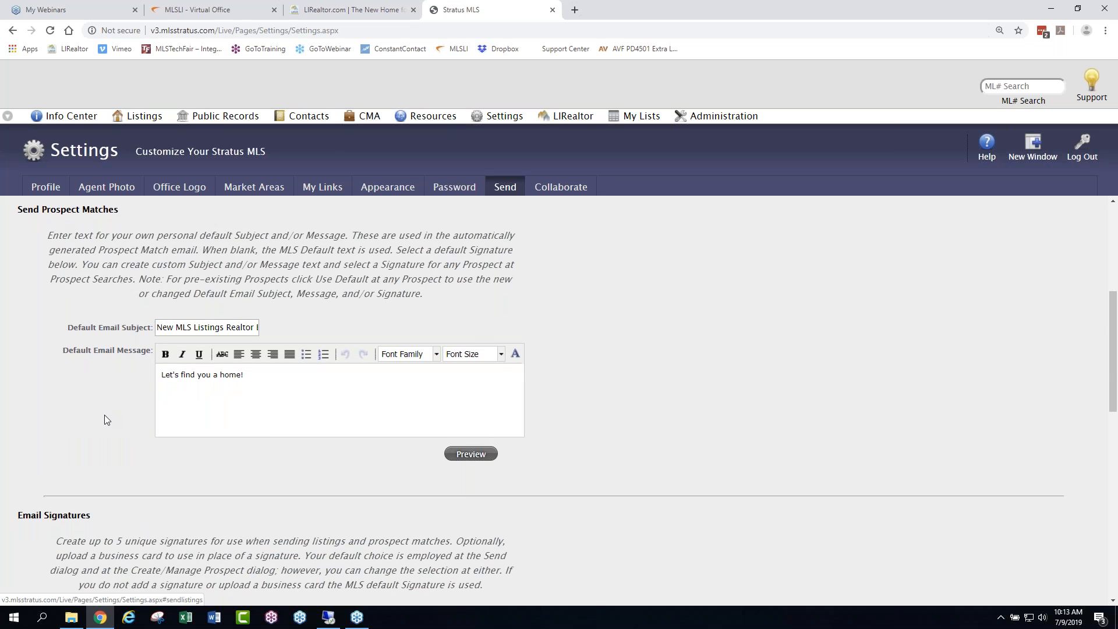
scroll(105, 418, "down", 5)
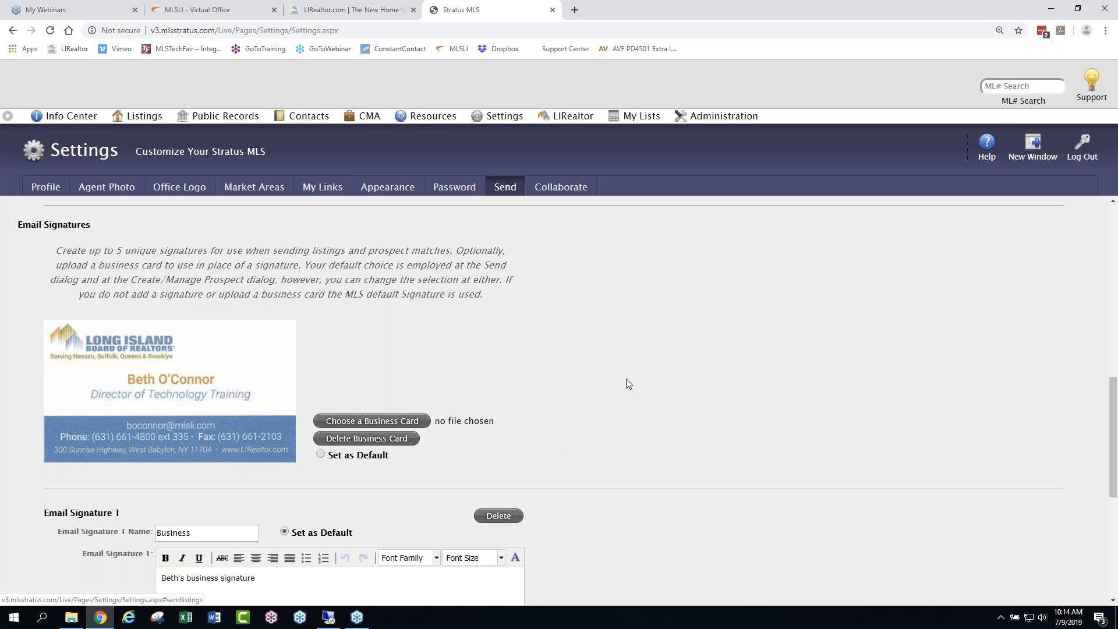
scroll(625, 379, "up", 10)
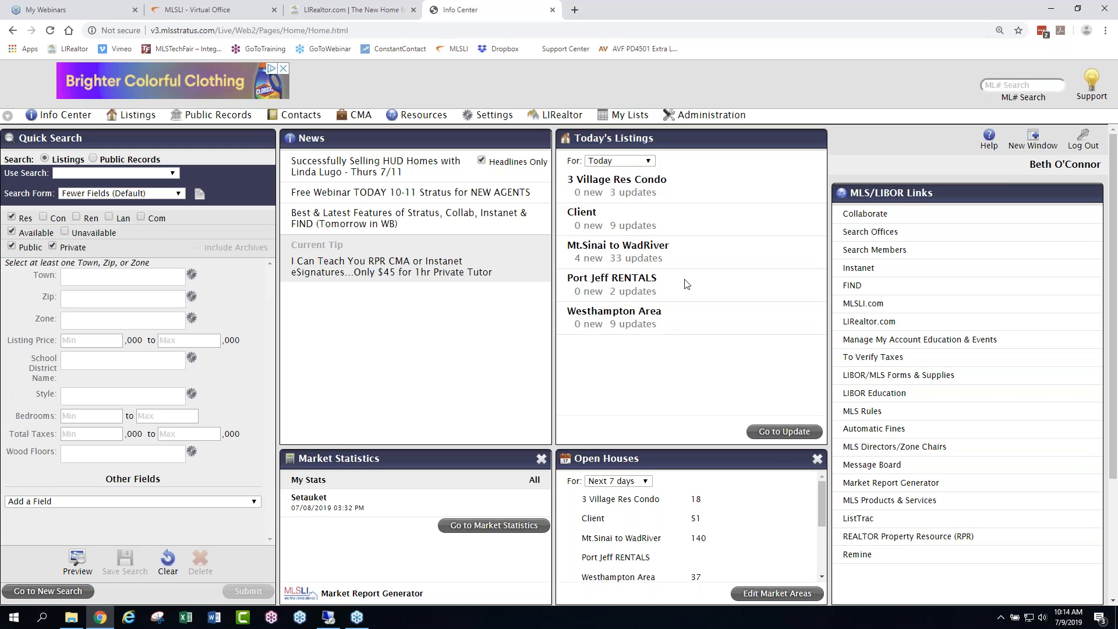
- Set Today's Listings to 3 days back and open the new listings for 3 Village Res Condo
left_click(648, 161)
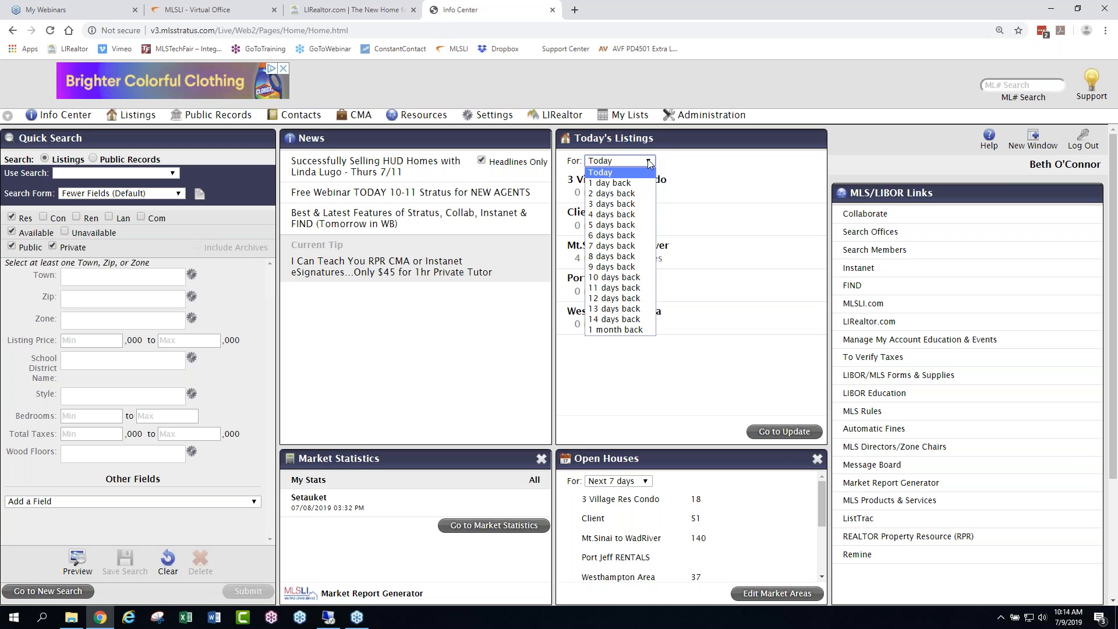
left_click(611, 205)
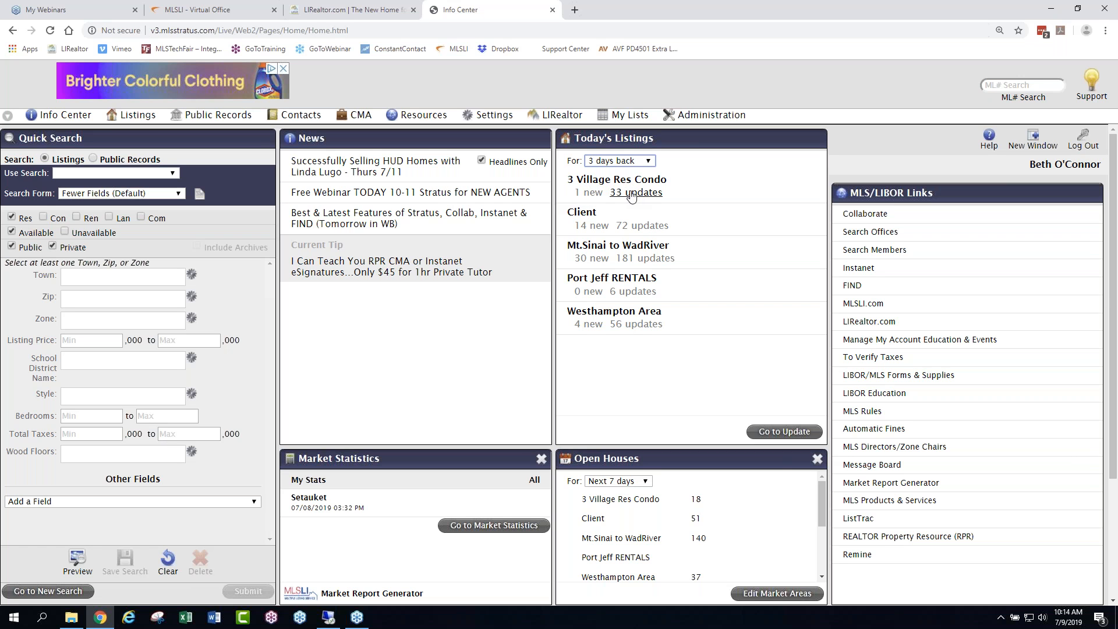
left_click(589, 192)
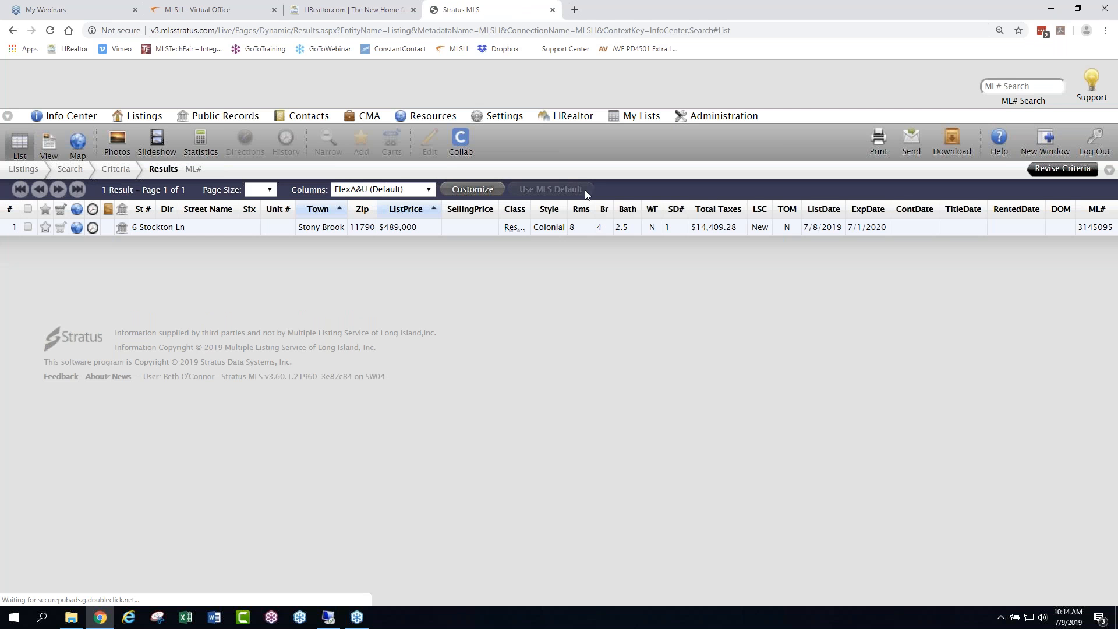
- Return to the Info Center, set Today's Listings to 3 days back, and open the 3 Village Res Condo updates
left_click(69, 114)
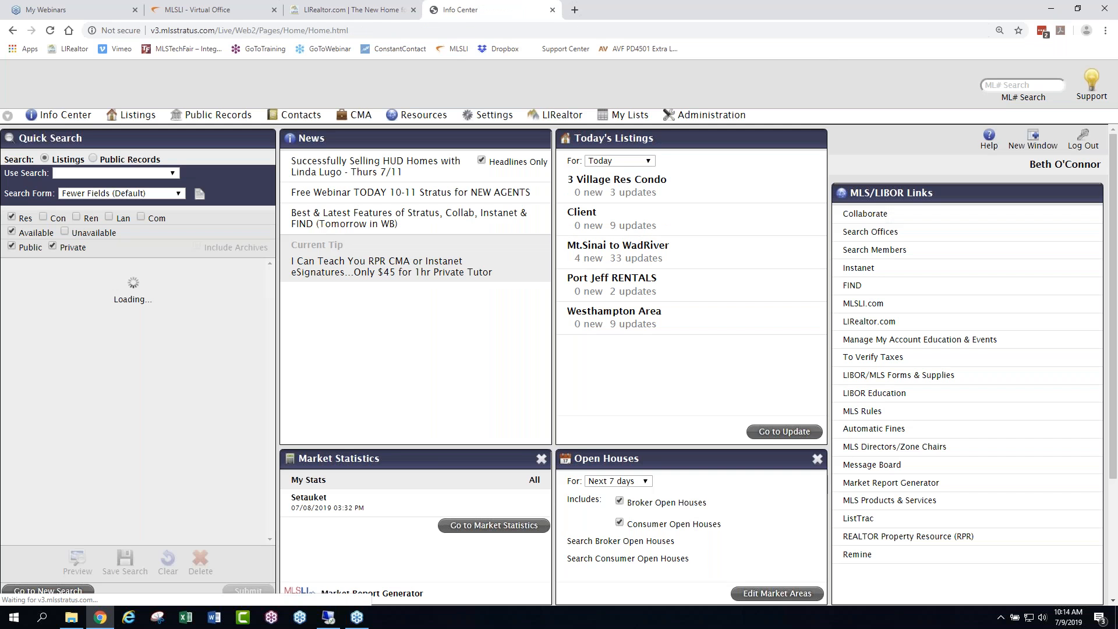
left_click(649, 162)
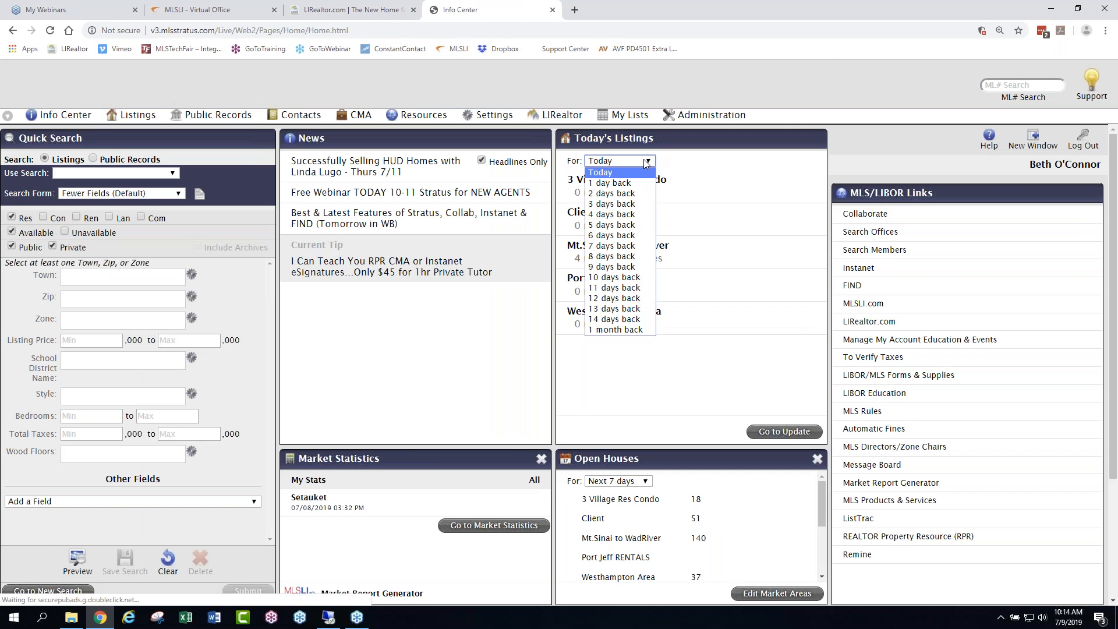
left_click(622, 207)
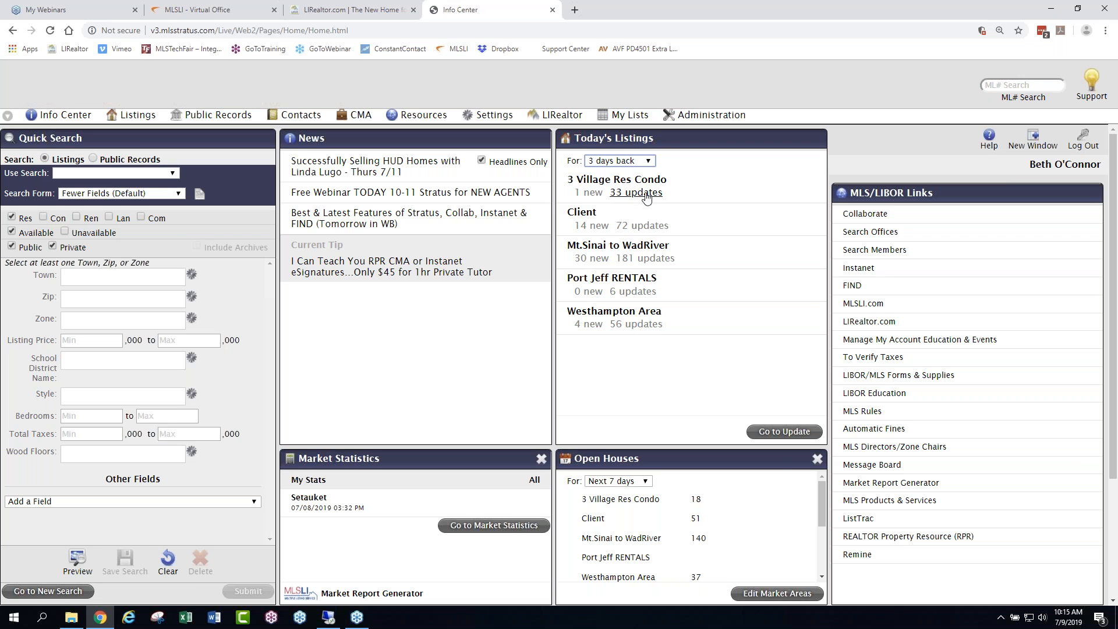
left_click(646, 193)
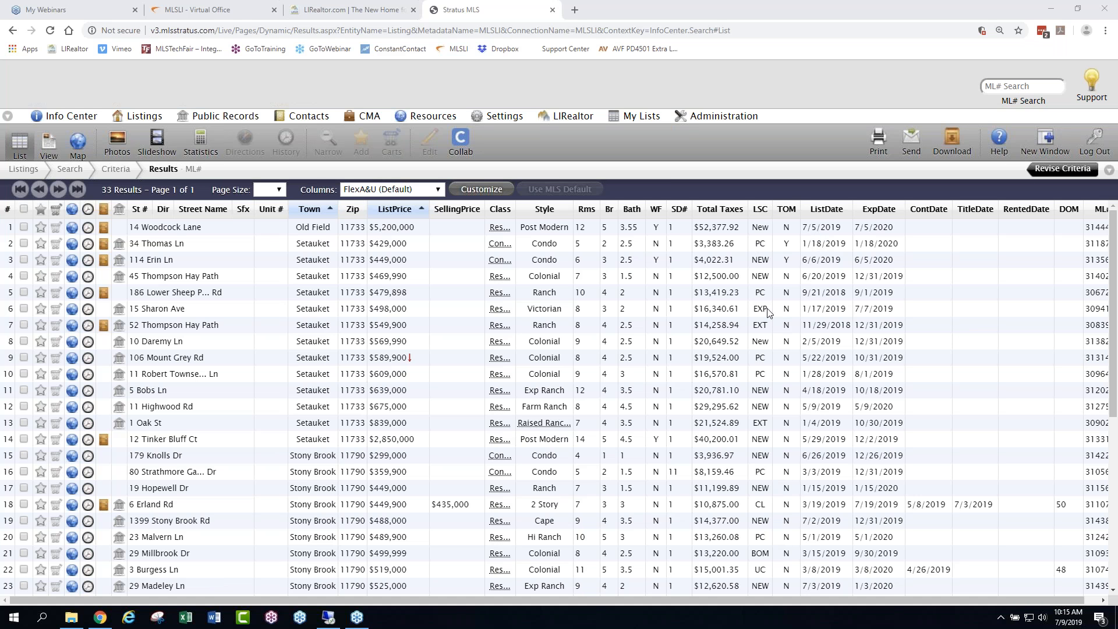
- Sort the updated listings by LSC, examine the price changes and days on market, and return to the Info Center
left_click(761, 211)
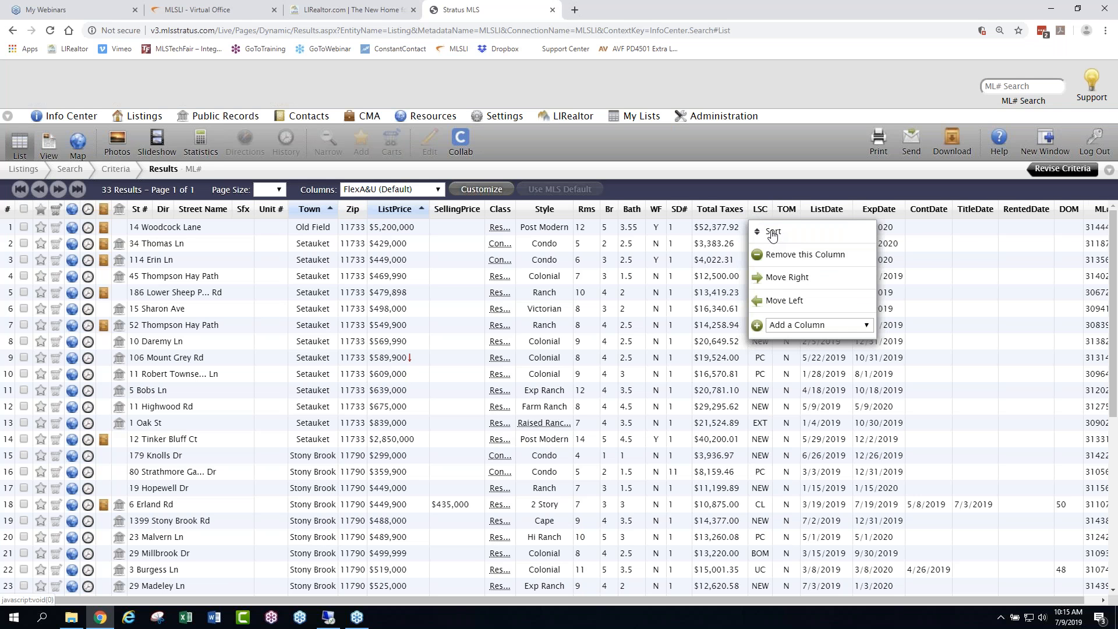
left_click(773, 233)
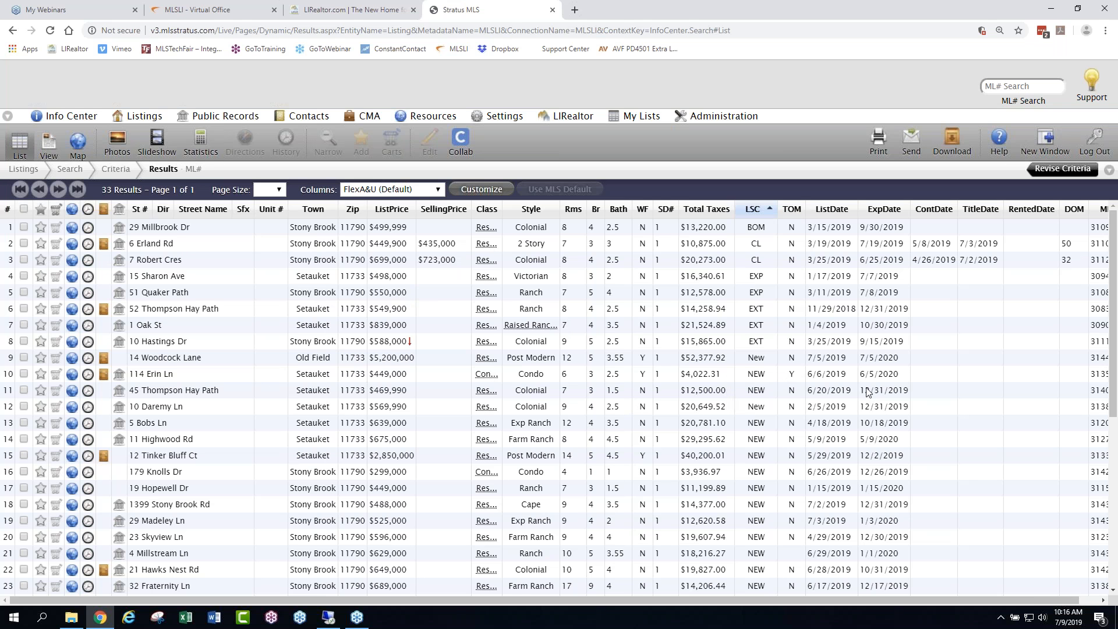
scroll(851, 386, "down", 5)
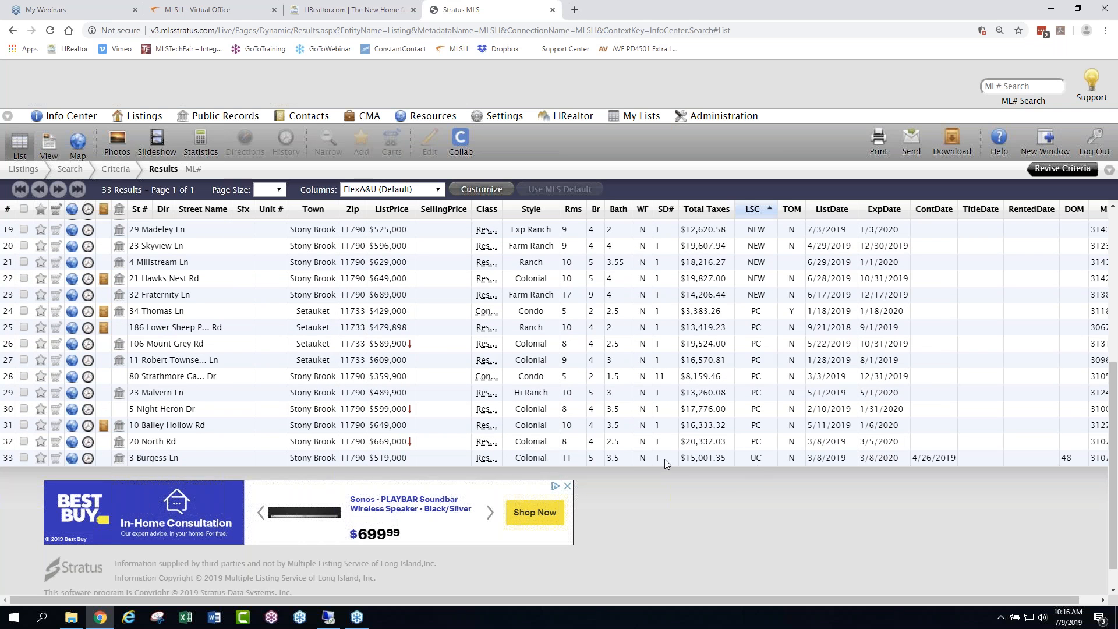
mouse_move(410, 345)
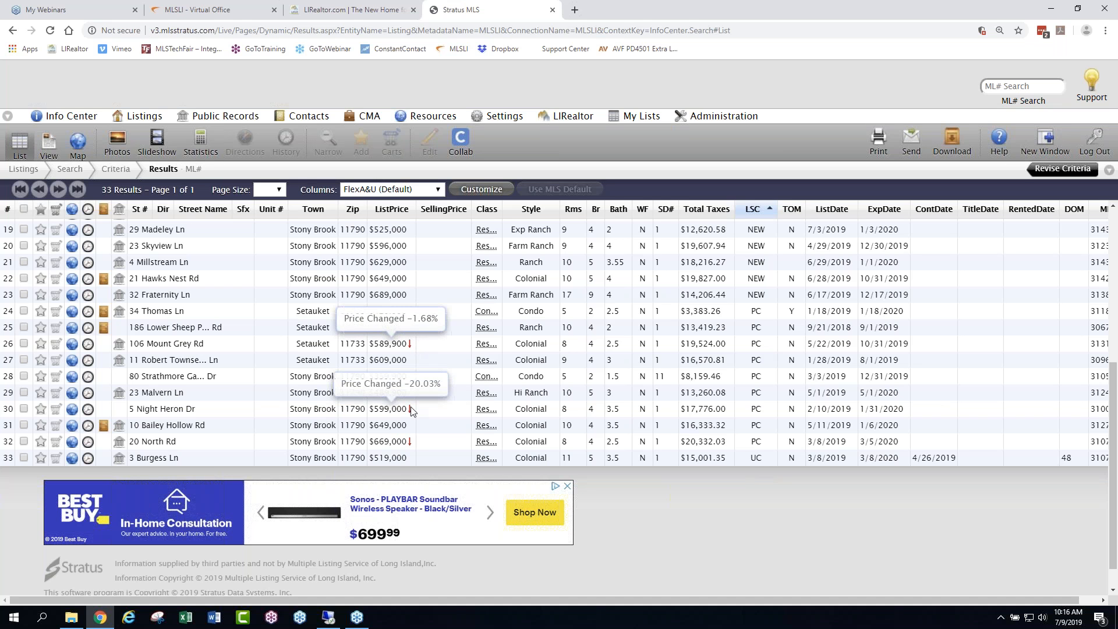
mouse_move(411, 445)
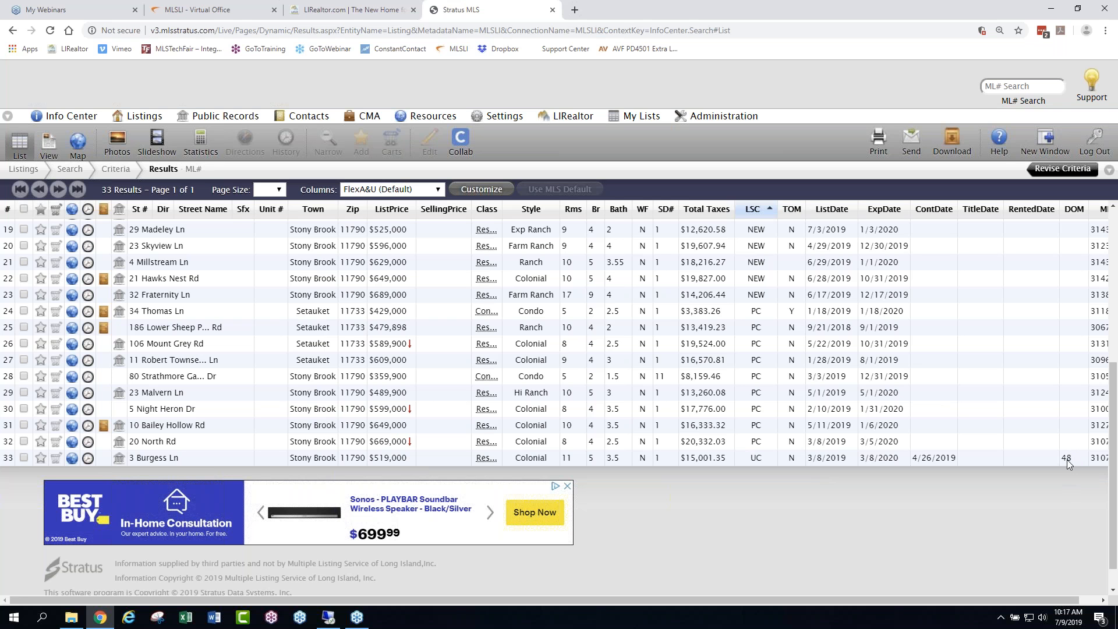
left_click(64, 114)
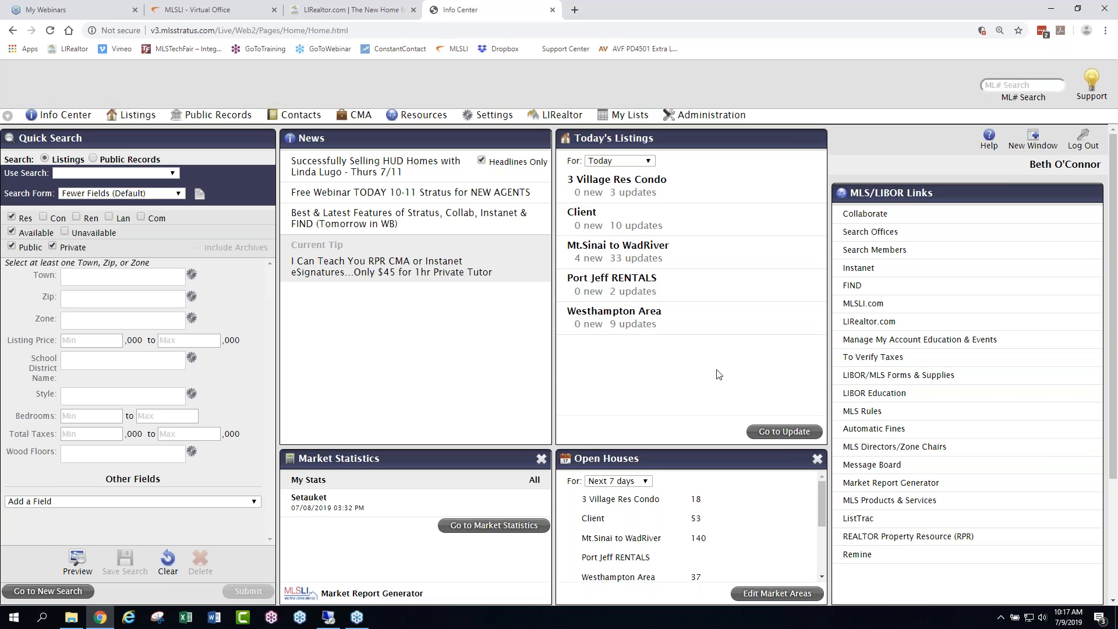
- Open the listings Update form, set the timeframe to 3 days back, and include UC and Cl instead of Exp
left_click(789, 436)
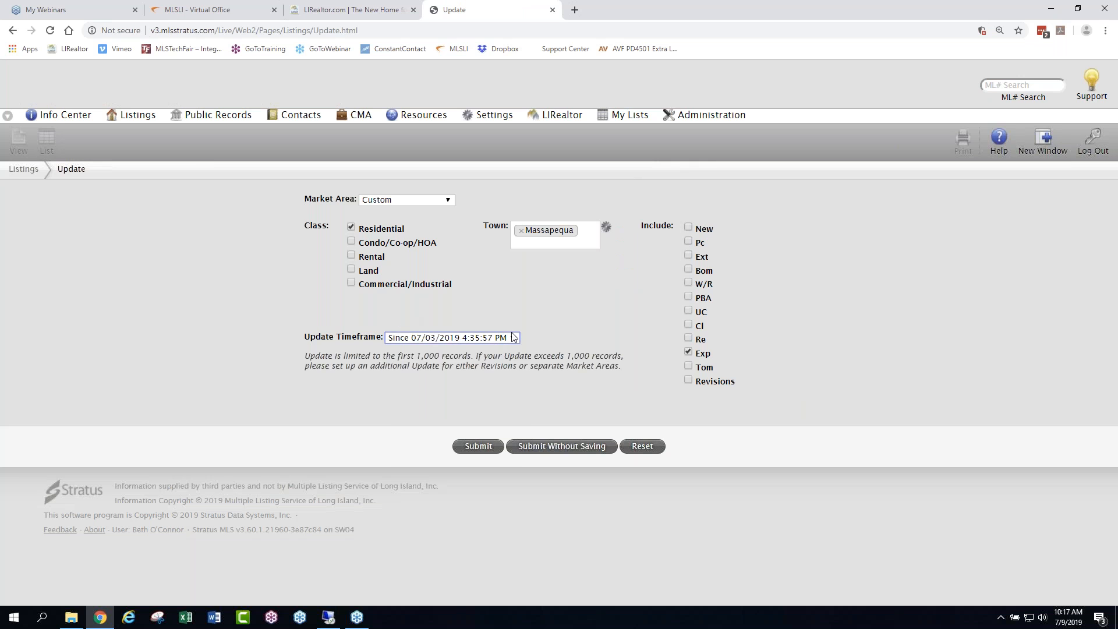
left_click(418, 337)
left_click(431, 398)
left_click(688, 325)
left_click(688, 353)
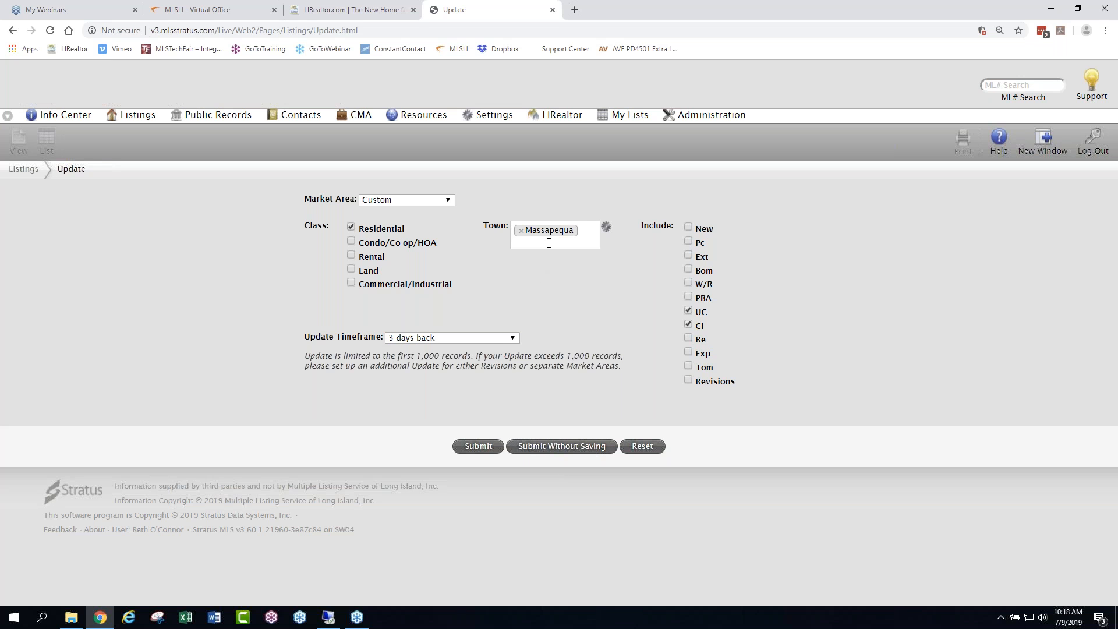
- Set the update's towns to Massapequa, Massapequa Park and Massapequa Shores
left_click(578, 245)
type("mass")
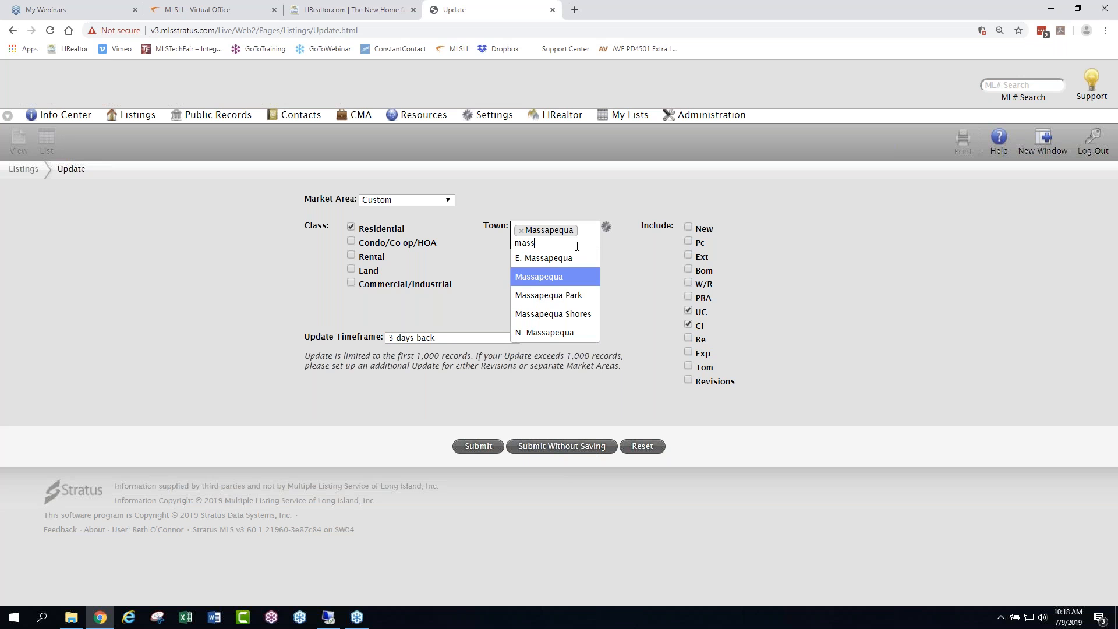
left_click(530, 279)
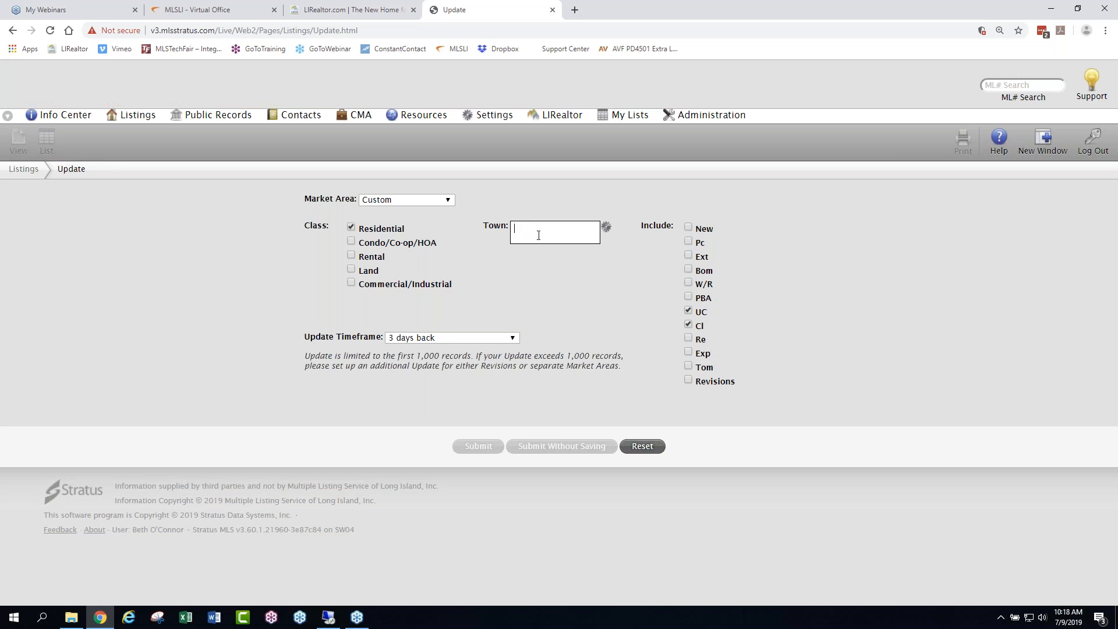
type("mass")
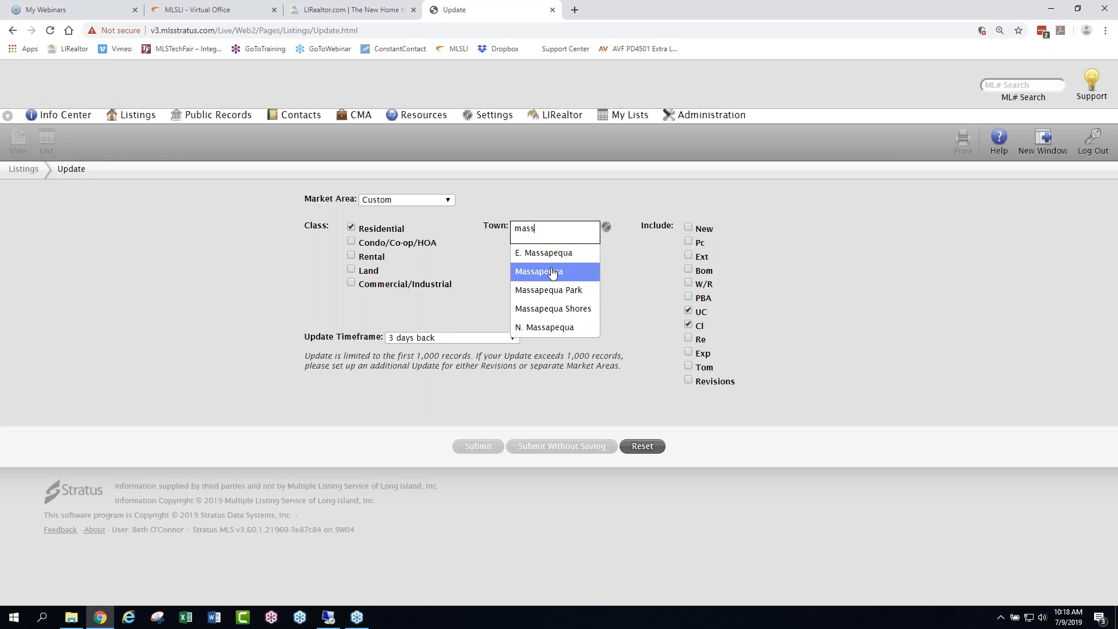
left_click(550, 272)
left_click(556, 242)
type("mass")
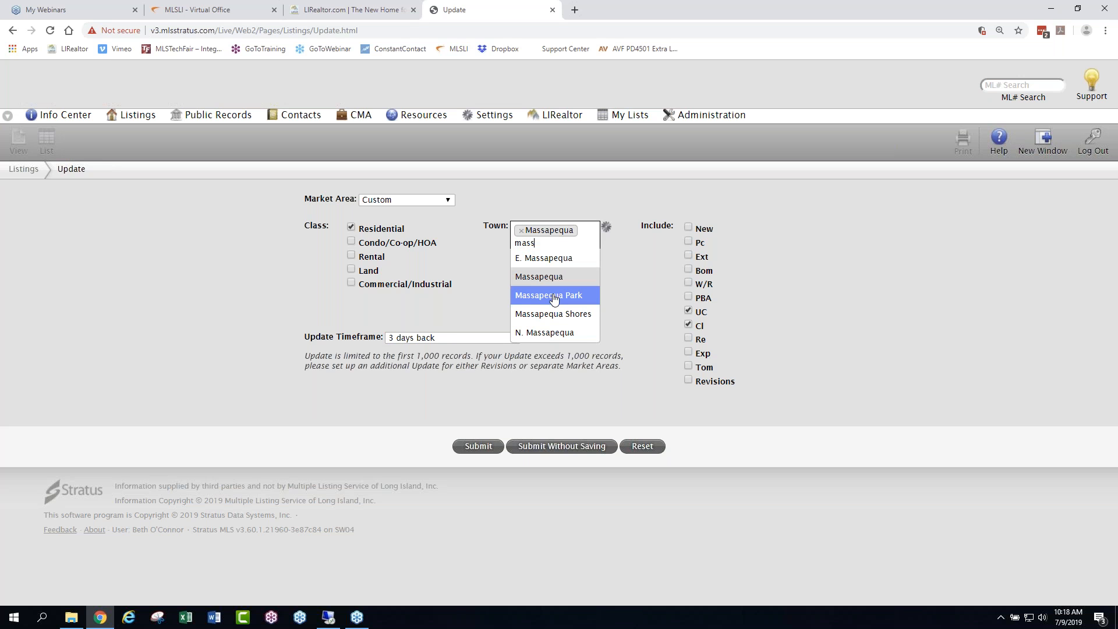
left_click(554, 296)
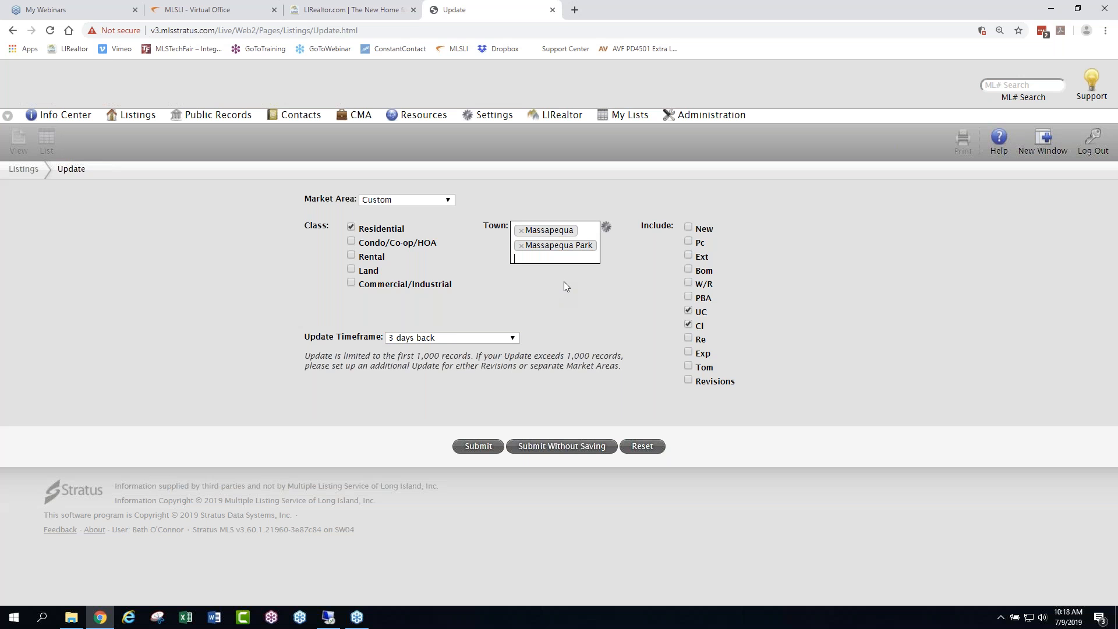
type("mass")
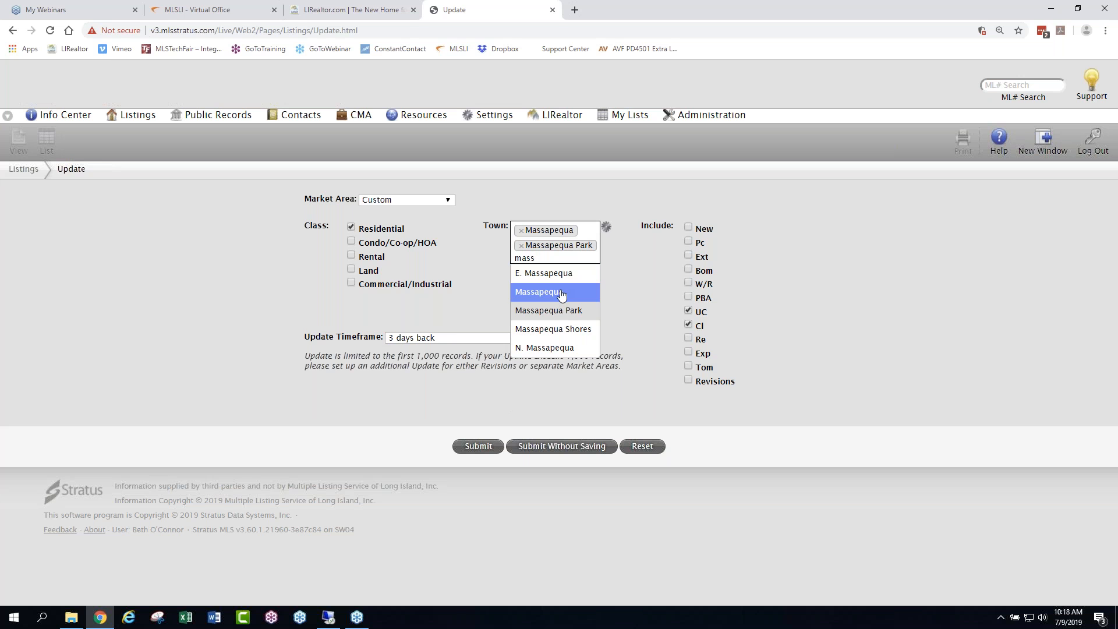
left_click(558, 329)
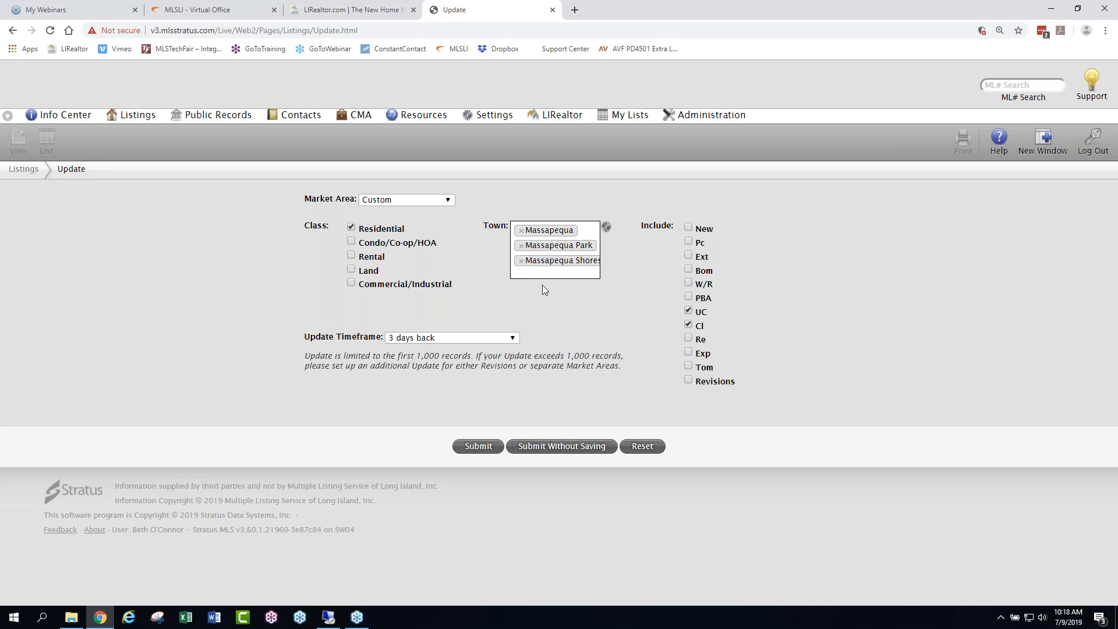
- View the full town selection list without changing it, and run the update without saving the criteria
left_click(606, 227)
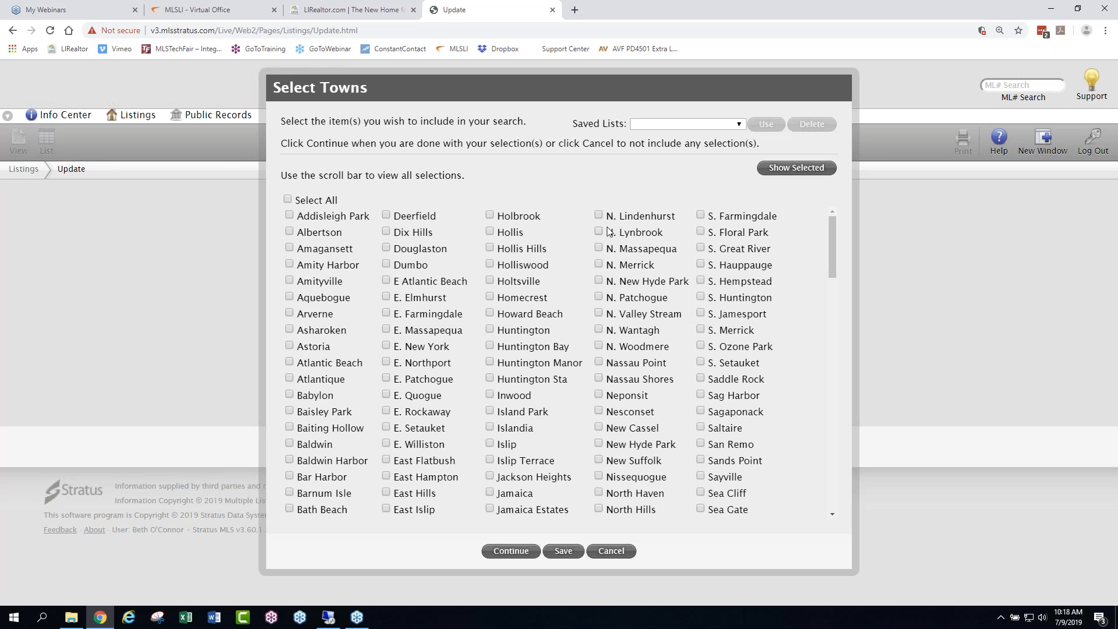
left_click(609, 552)
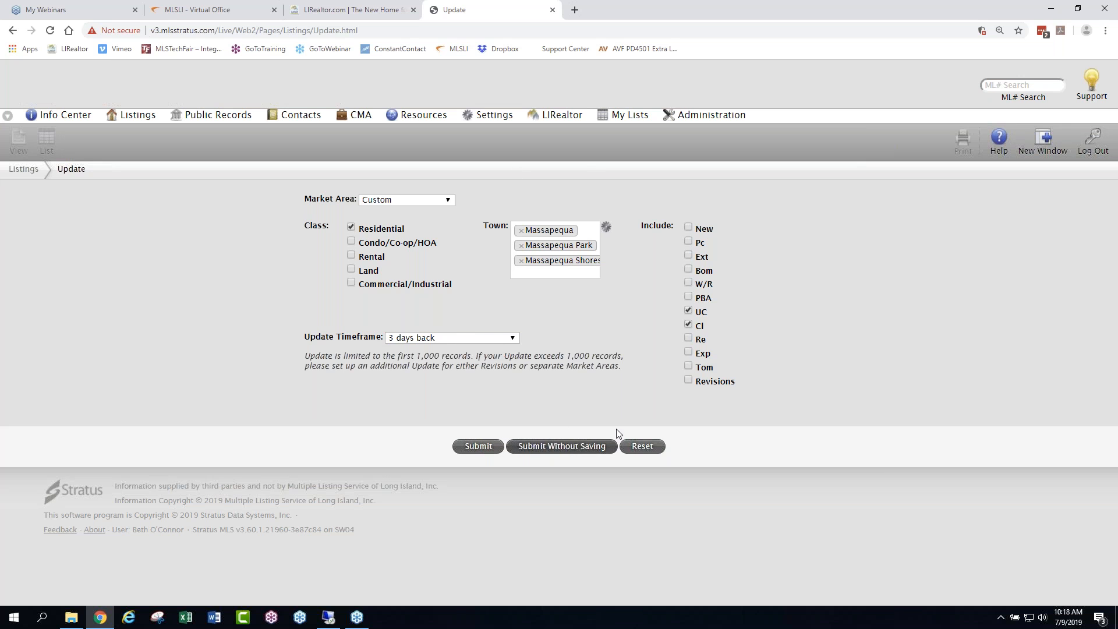
left_click(577, 447)
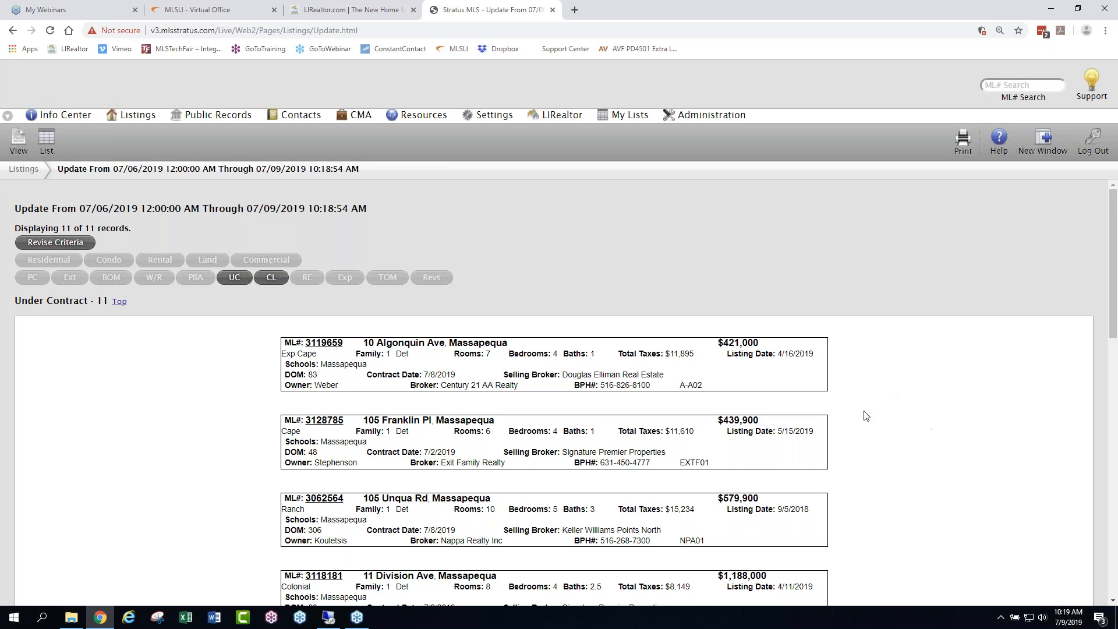
- Examine the Under Contract and Closed sections of the Massapequa update results, including contract dates and days on market
scroll(900, 440, "down", 1)
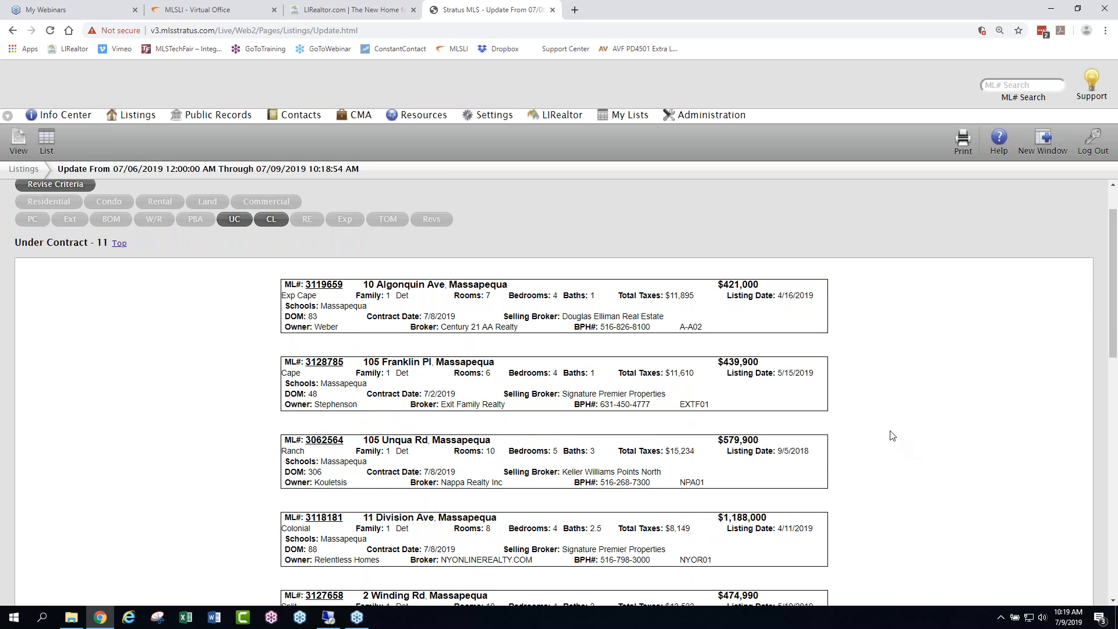
scroll(893, 438, "down", 2)
scroll(893, 438, "down", 1)
scroll(893, 438, "down", 4)
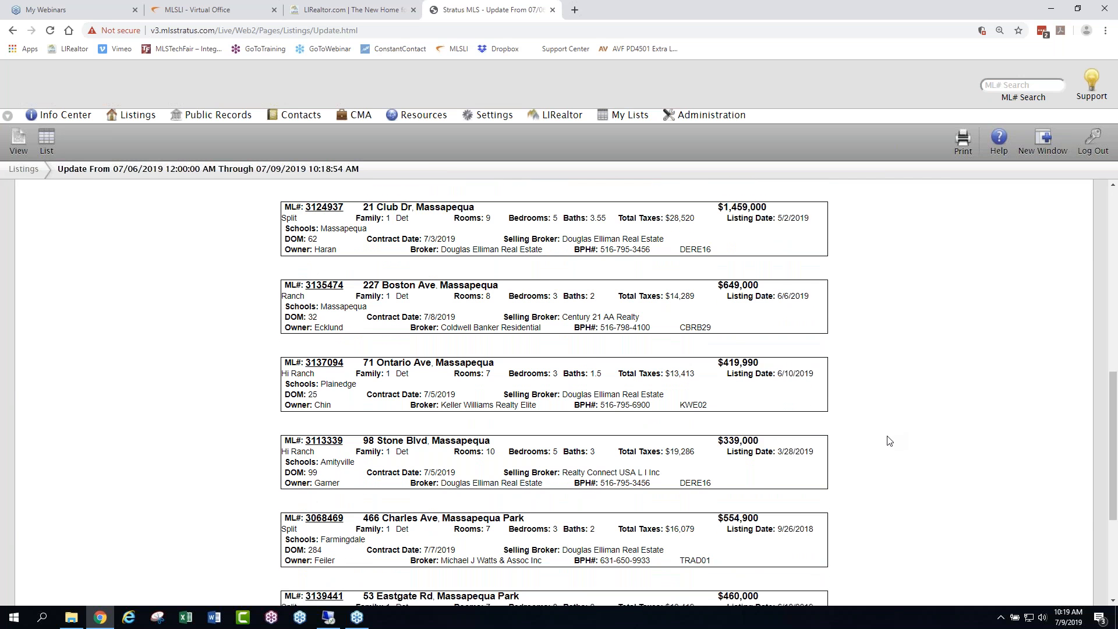
scroll(890, 441, "down", 3)
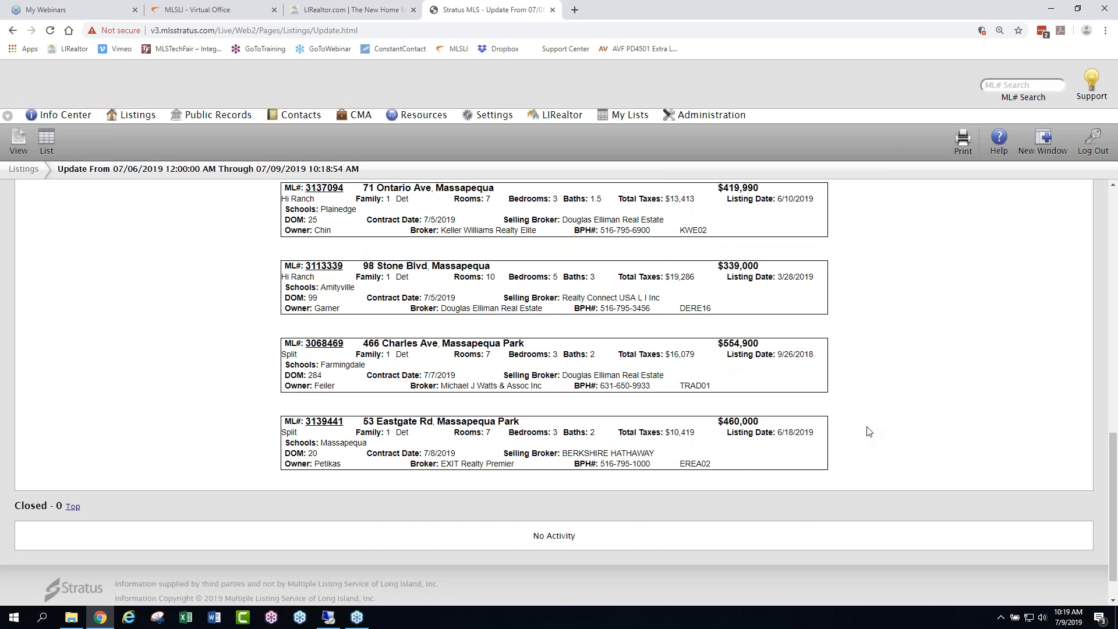
scroll(870, 432, "up", 8)
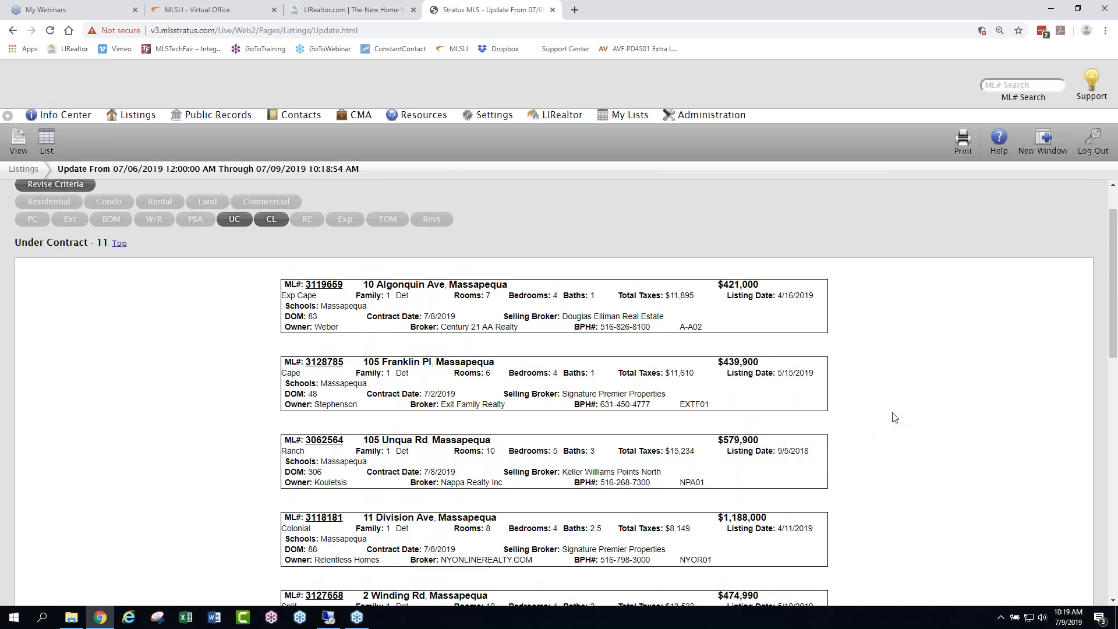
scroll(896, 417, "up", 1)
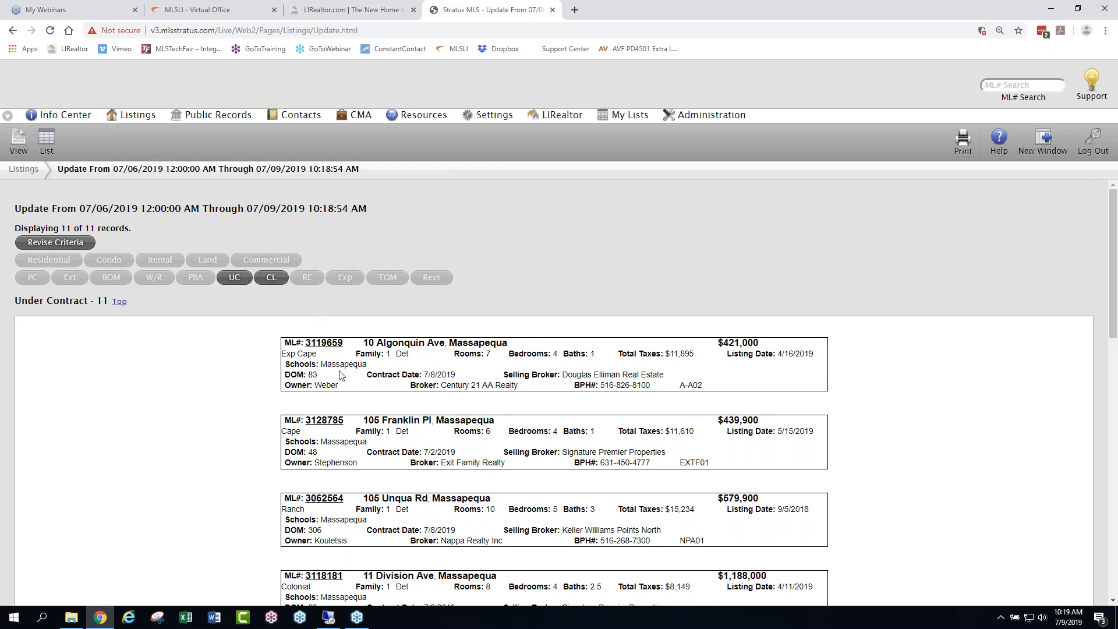
left_click_drag(15, 301, 89, 301)
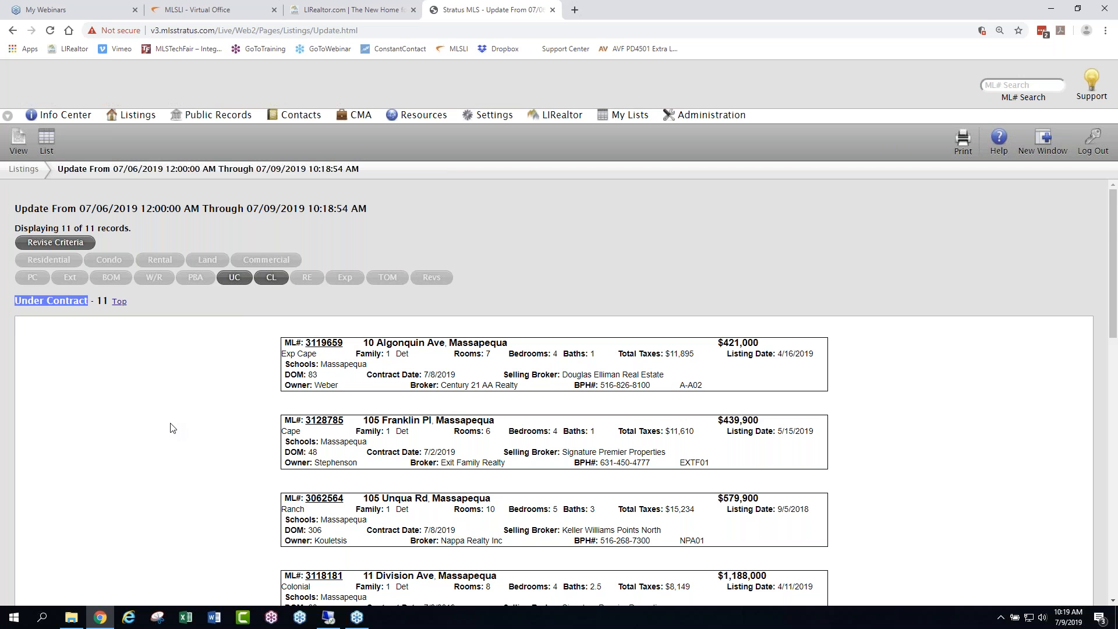
scroll(173, 429, "down", 12)
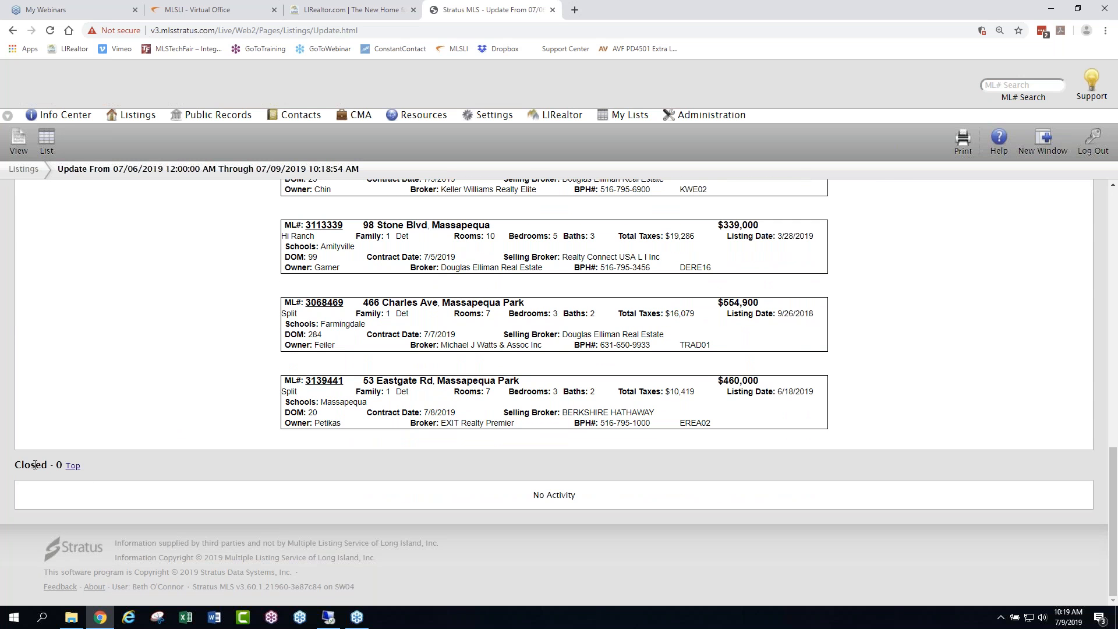
left_click_drag(15, 465, 51, 466)
scroll(169, 449, "up", 12)
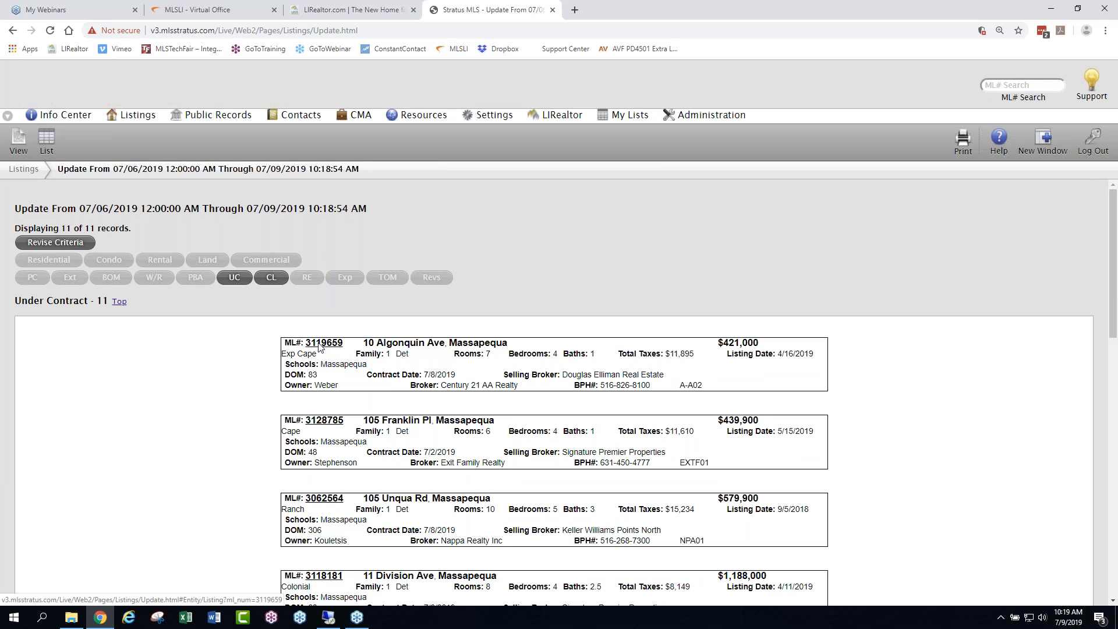
- Open the detail view of the first under-contract listing, go back to the results, and return to the Info Center
left_click(326, 343)
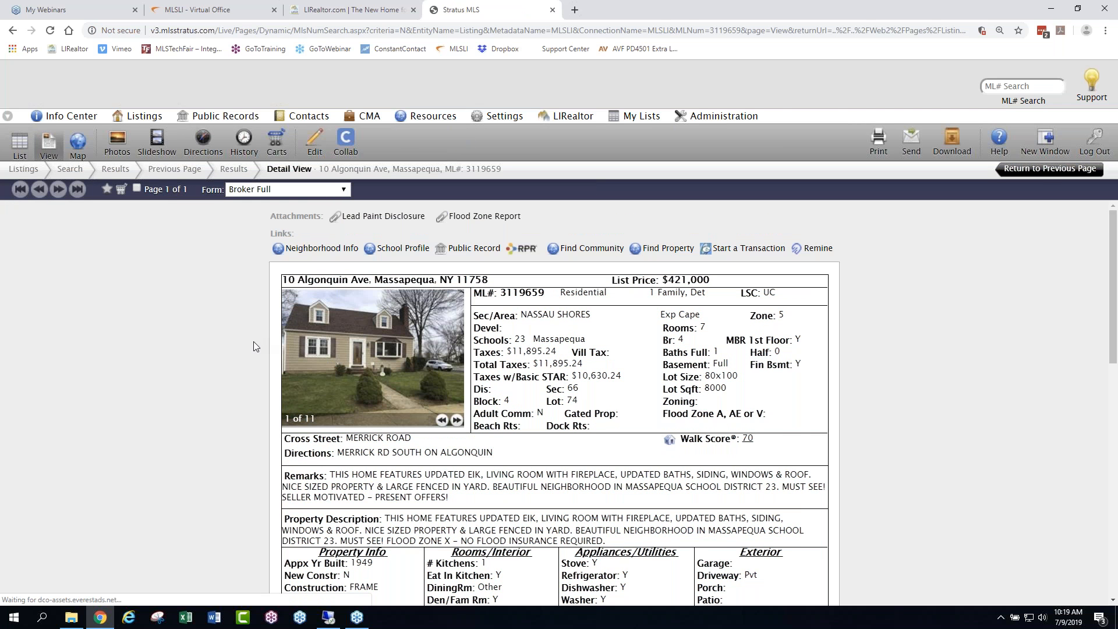
left_click(1054, 171)
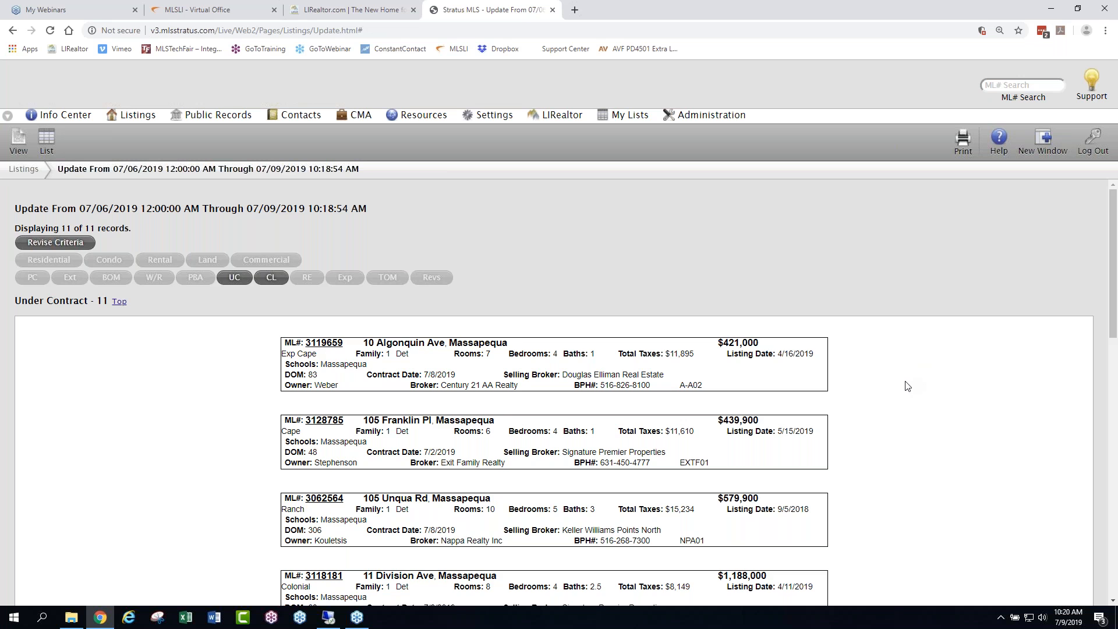
scroll(906, 383, "down", 5)
scroll(900, 377, "up", 5)
mouse_move(124, 118)
left_click(77, 116)
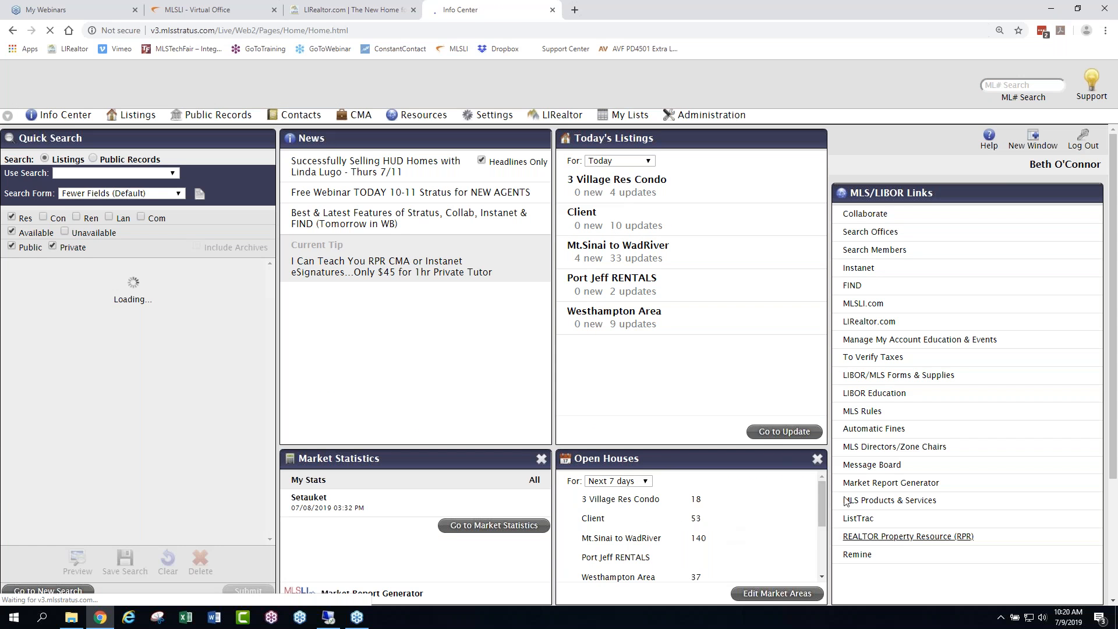
- Review the Update Timeframe choices on the listings Update form up to 1 month back, and return to the Info Center
left_click(760, 431)
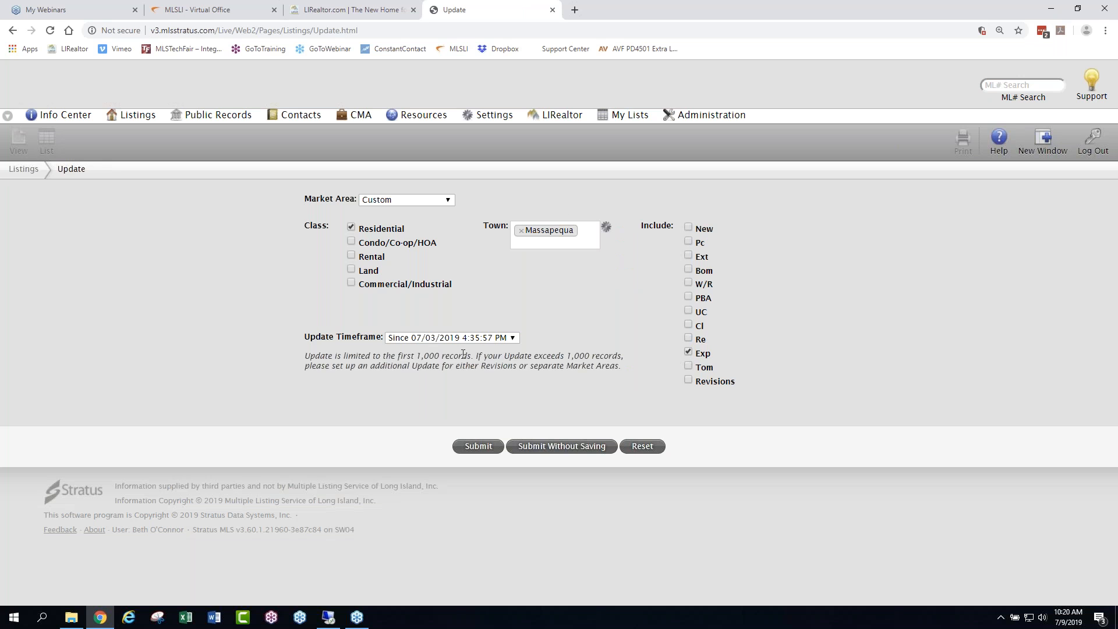
left_click(513, 339)
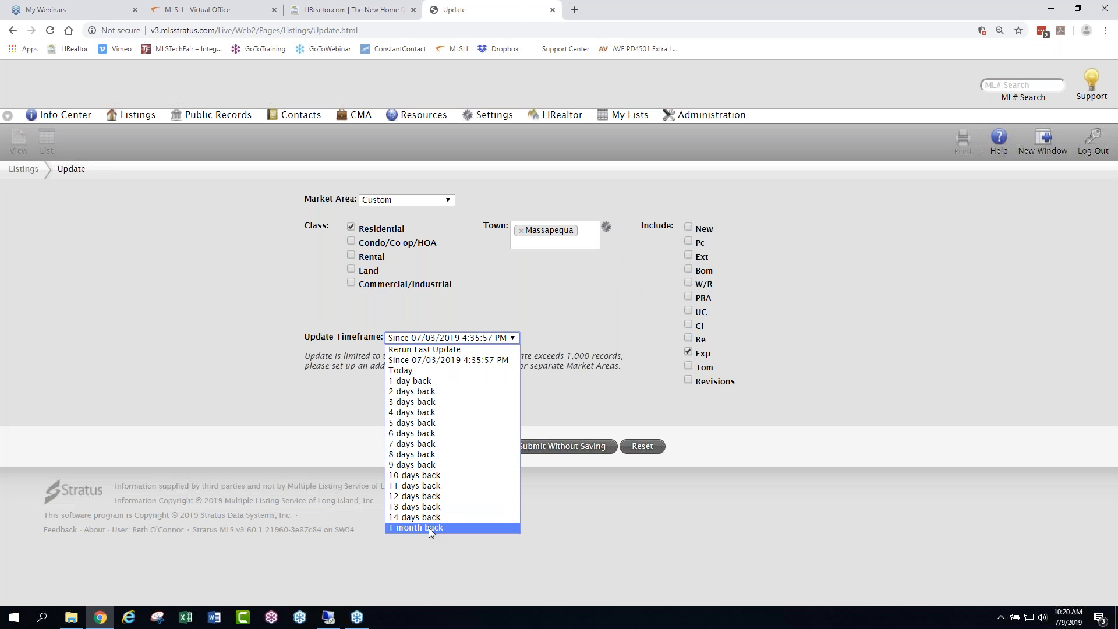
left_click(617, 536)
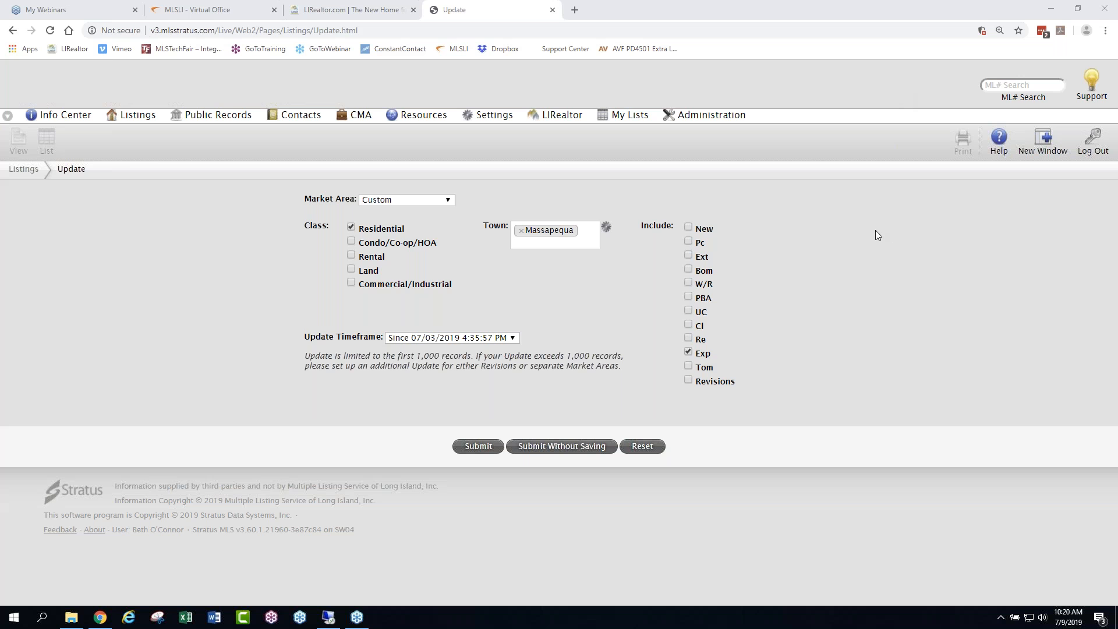
left_click(84, 120)
left_click(108, 118)
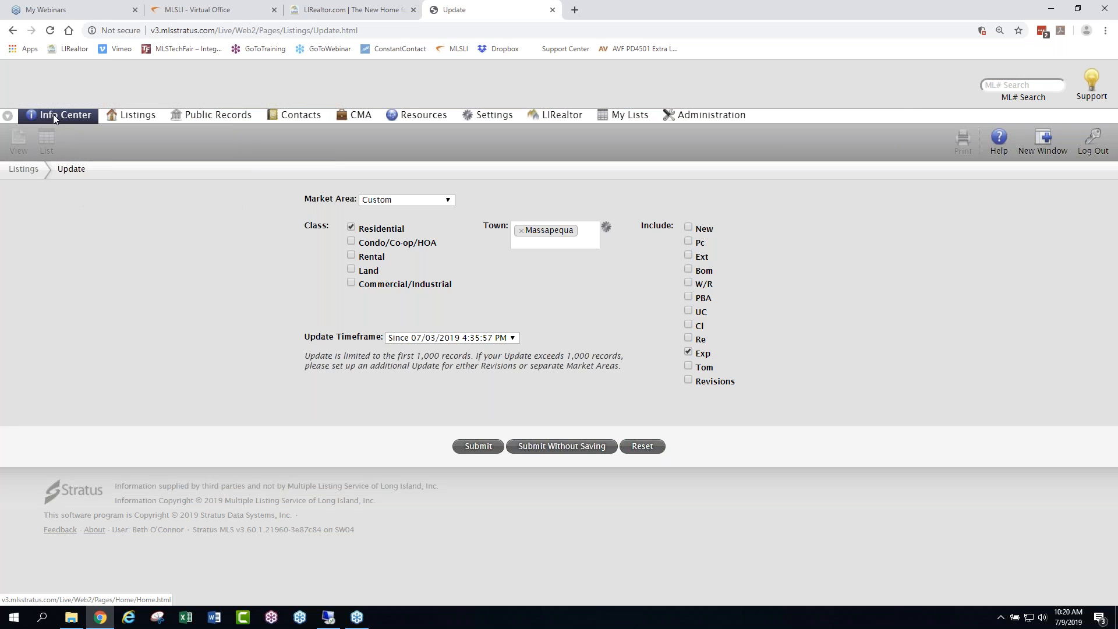
left_click(55, 116)
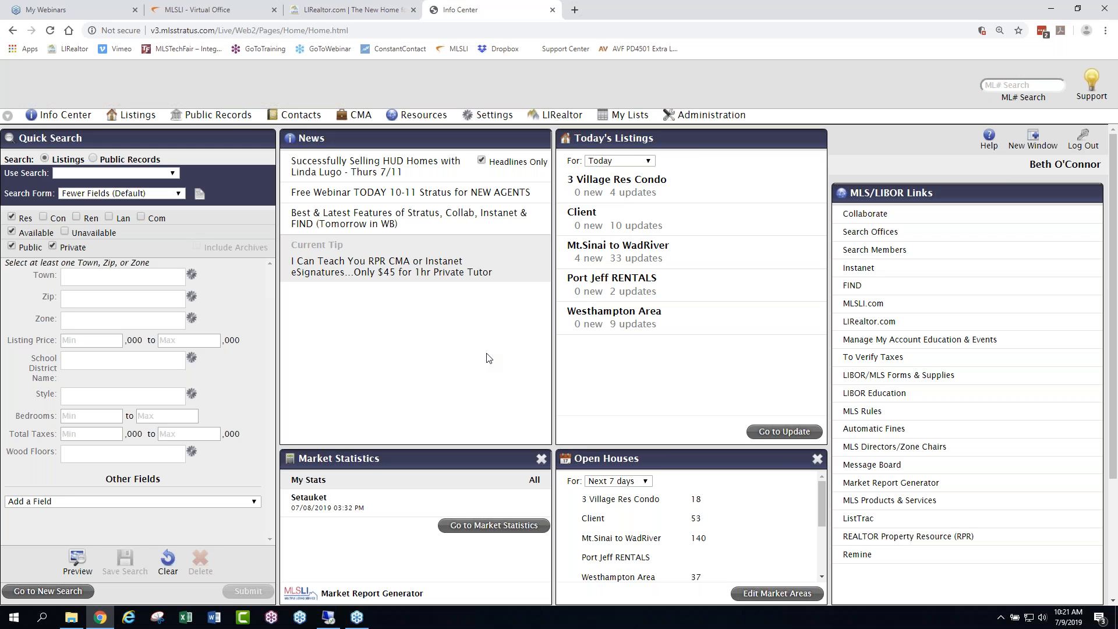
- Switch the Quick Search form to MLS Form and view its customizable fields without changing them
mouse_move(139, 120)
left_click(179, 194)
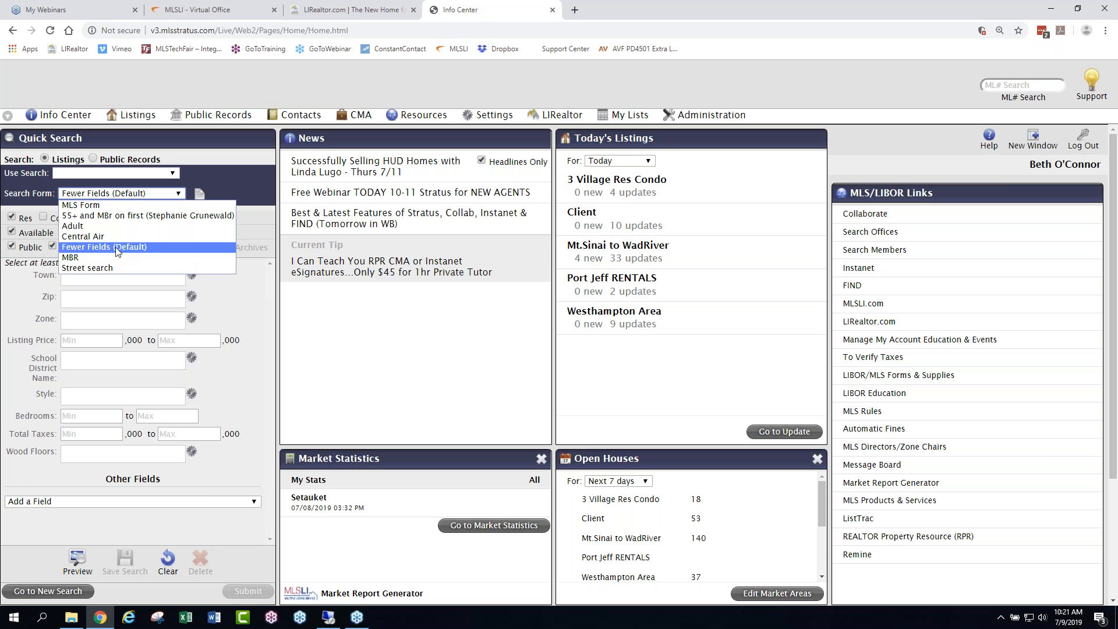
left_click(82, 206)
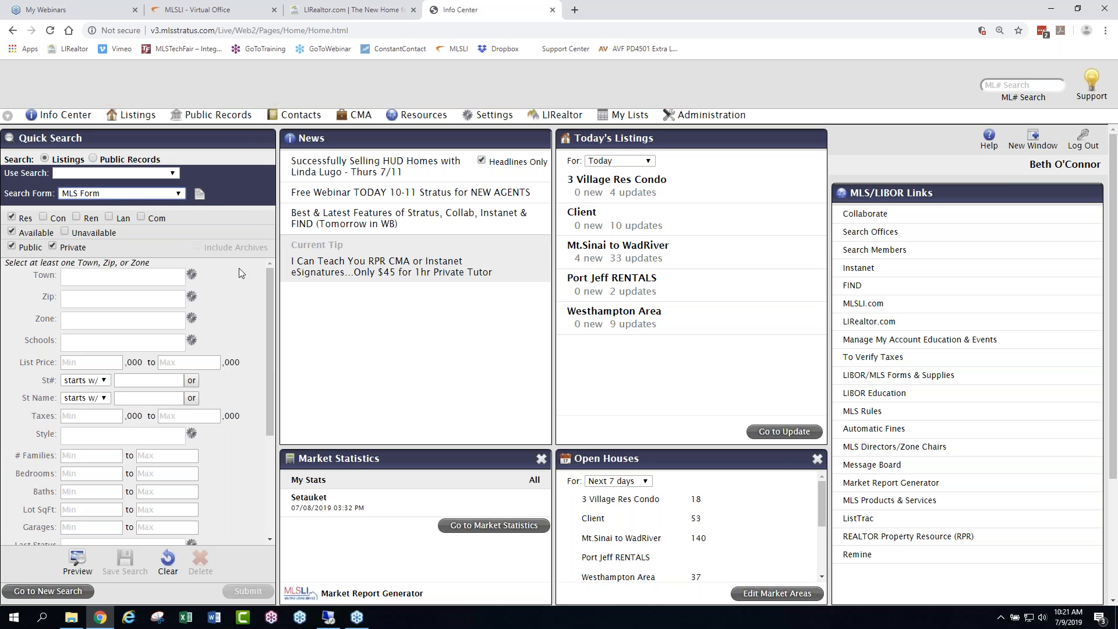
left_click_drag(269, 281, 265, 229)
left_click(200, 194)
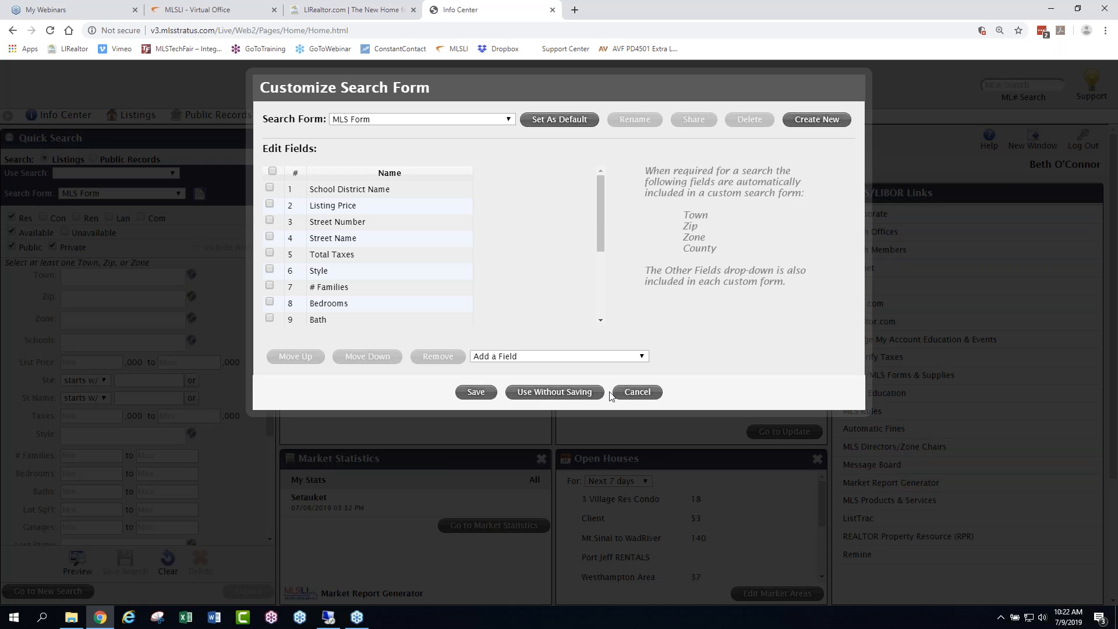
left_click(636, 392)
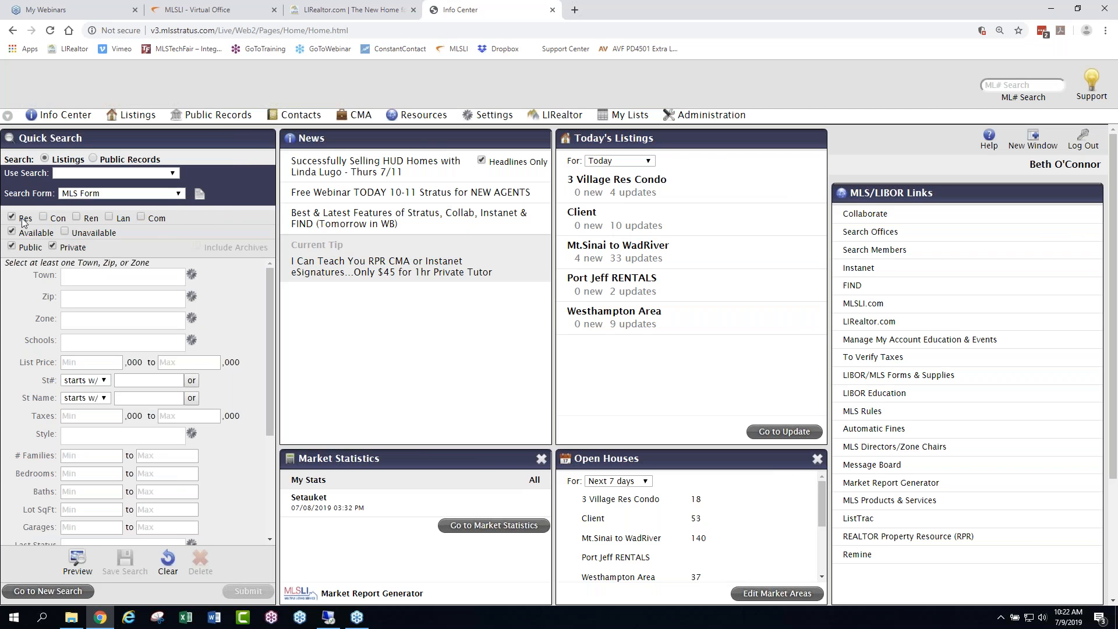
- Compare the Quick Search fields for the Con and Ren property classes, and restore the class to Res
left_click(44, 217)
left_click(11, 217)
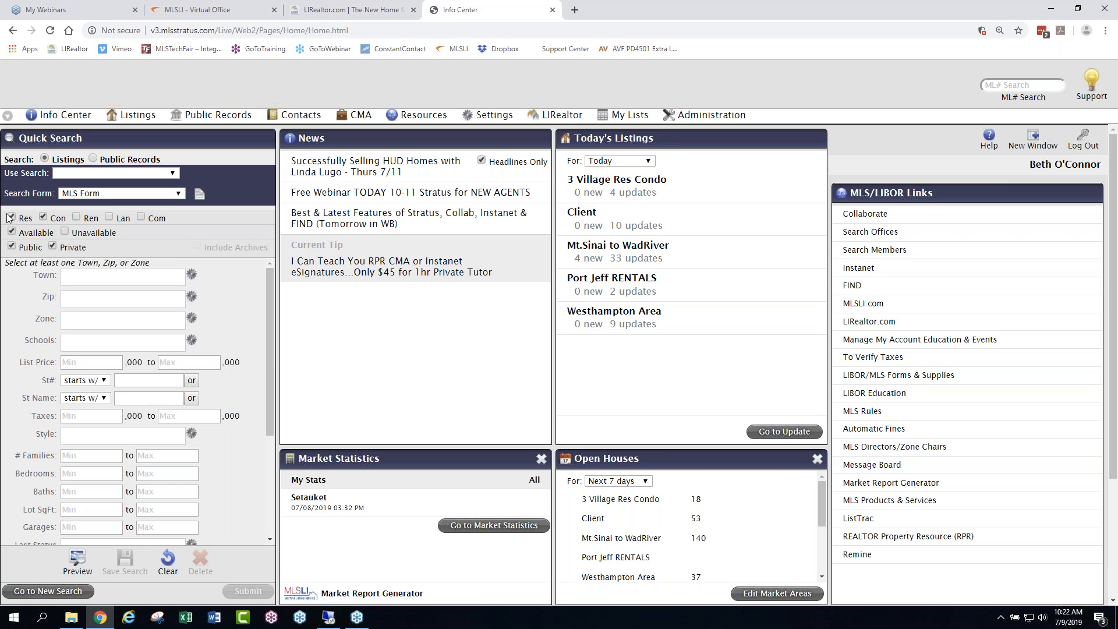
left_click(76, 217)
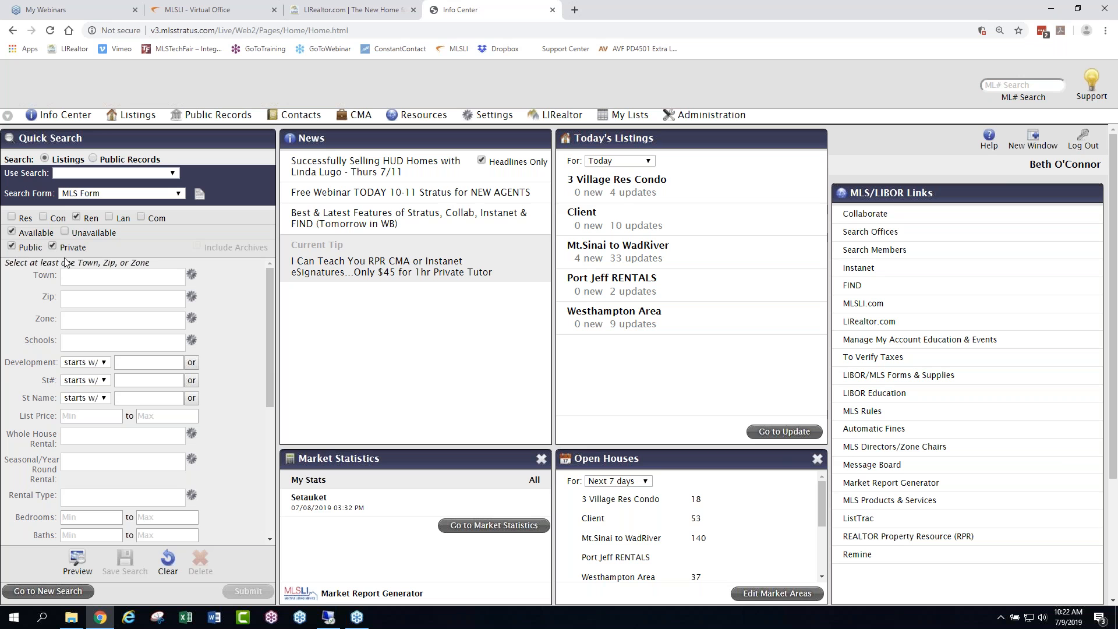
left_click(12, 217)
left_click(77, 217)
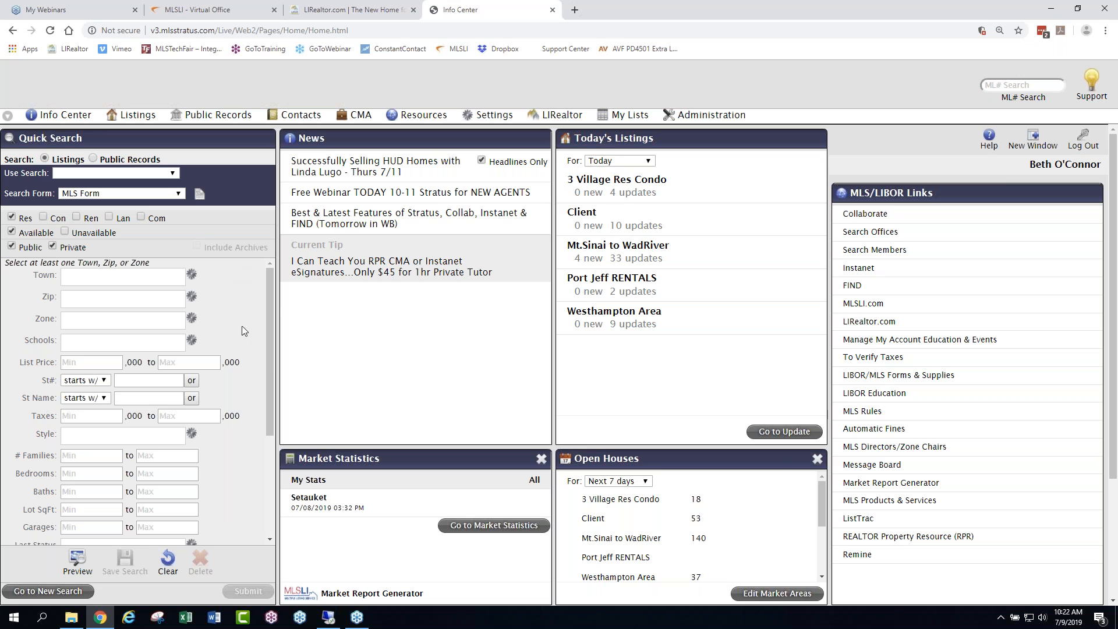
- Add Baldwin and Baldwin Harbor as the towns in the Quick Search criteria
left_click(150, 278)
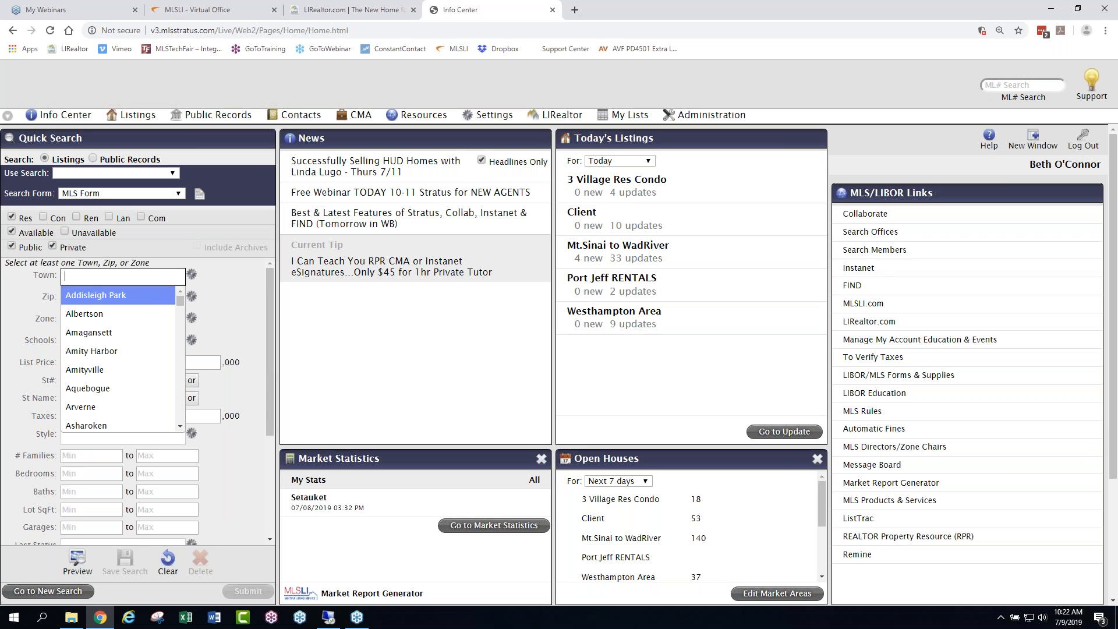
type("bal")
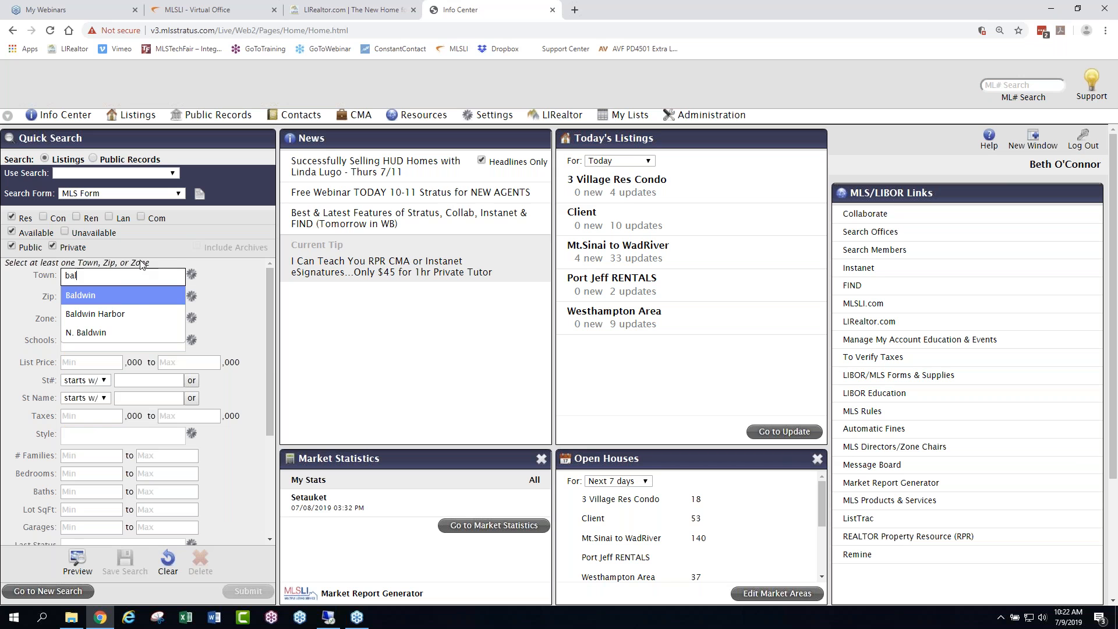
left_click(119, 300)
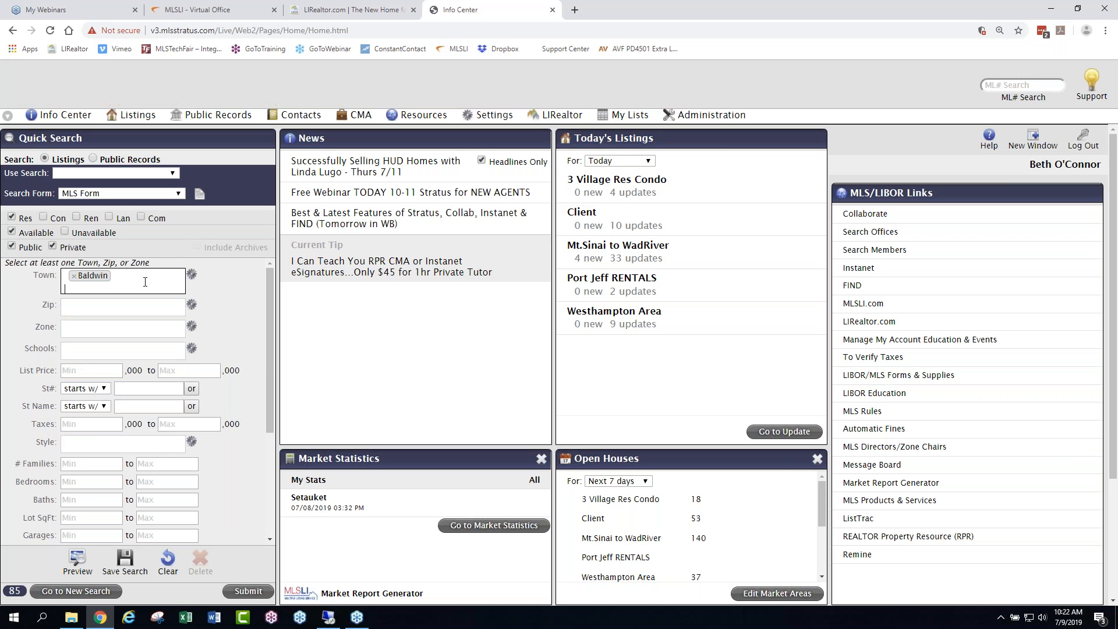
type("bald")
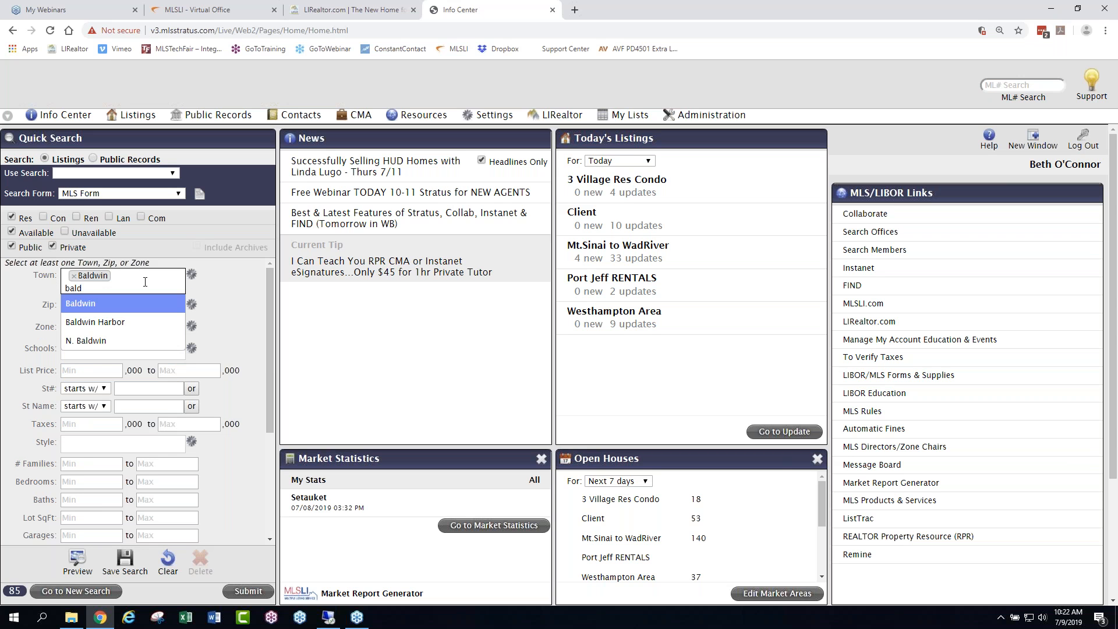
left_click(105, 322)
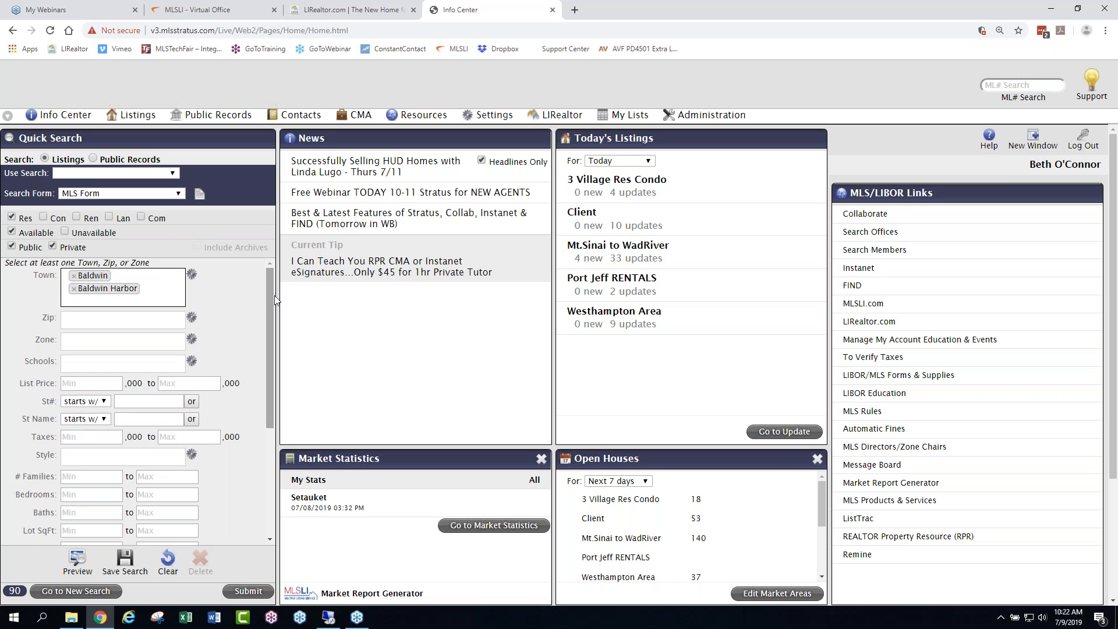
- Set the maximum list price to 500 thousand and the minimum number of bedrooms to 4
left_click_drag(271, 299, 271, 332)
left_click(192, 317)
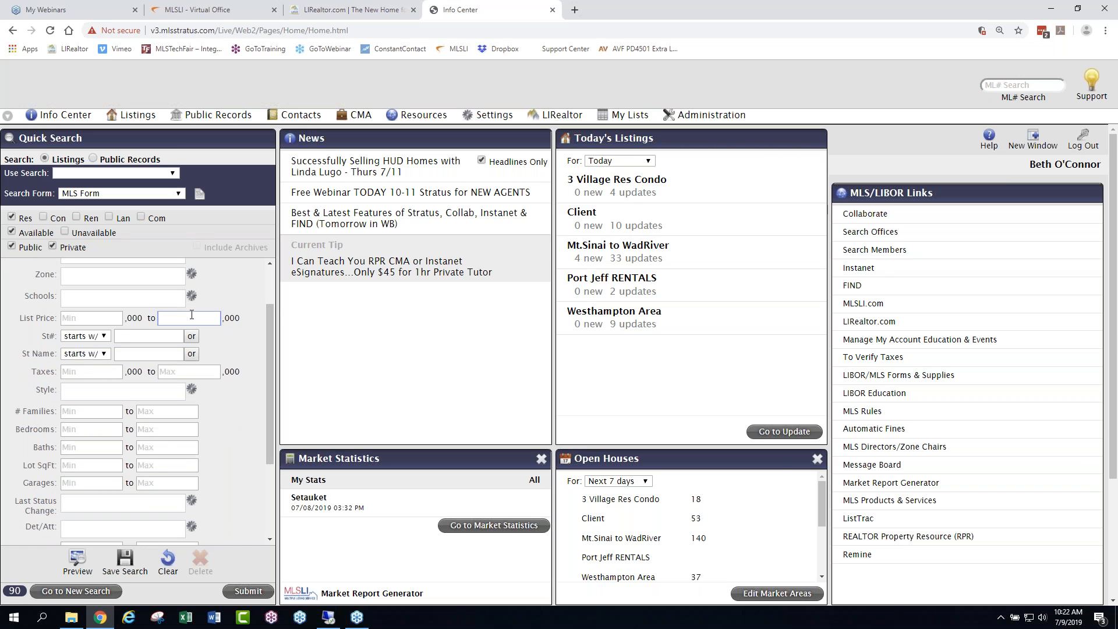
type("500")
left_click(92, 431)
type("4")
- Try a minimum of 20 bedrooms in the search criteria, and restore the minimum to 4
mouse_move(269, 374)
left_mouse_down()
mouse_move(265, 453)
mouse_move(265, 376)
left_mouse_up()
left_click(105, 433)
key("BackSpace")
type("20")
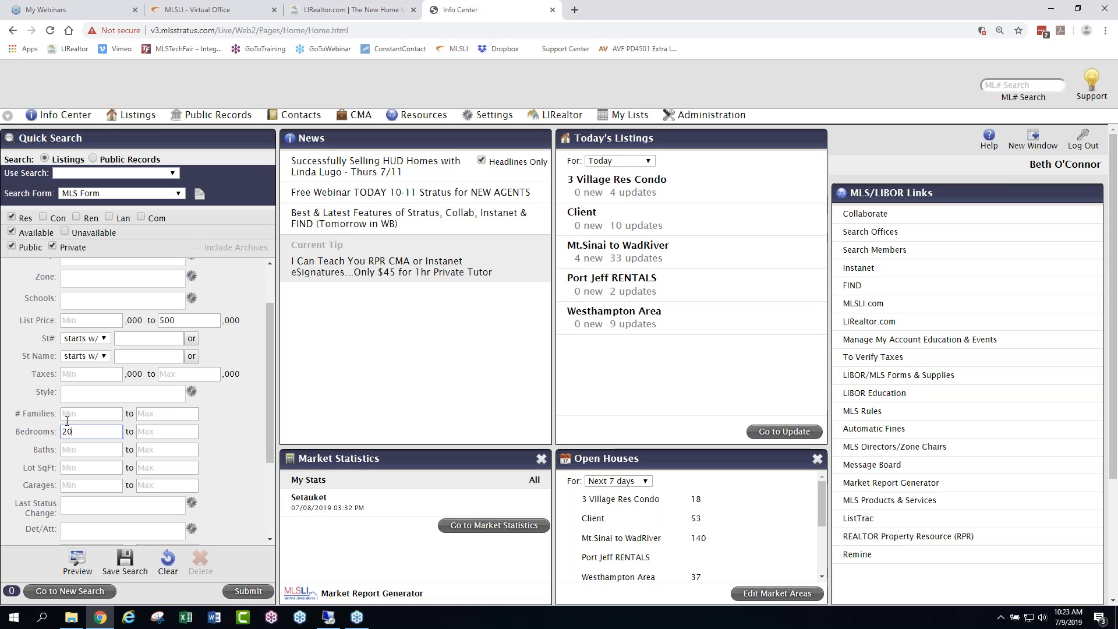
key("BackSpace")
key("BackSpace")
type("4")
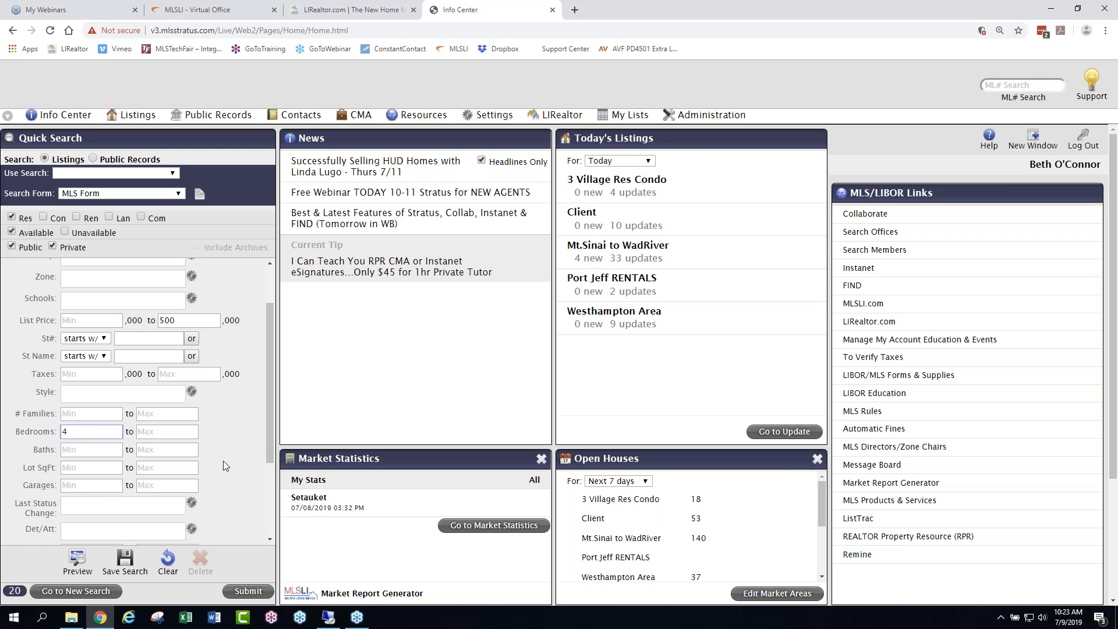
- Look through the rest of the MLS Form criteria and the additional fields it offers, without adding any
left_click_drag(271, 415, 269, 488)
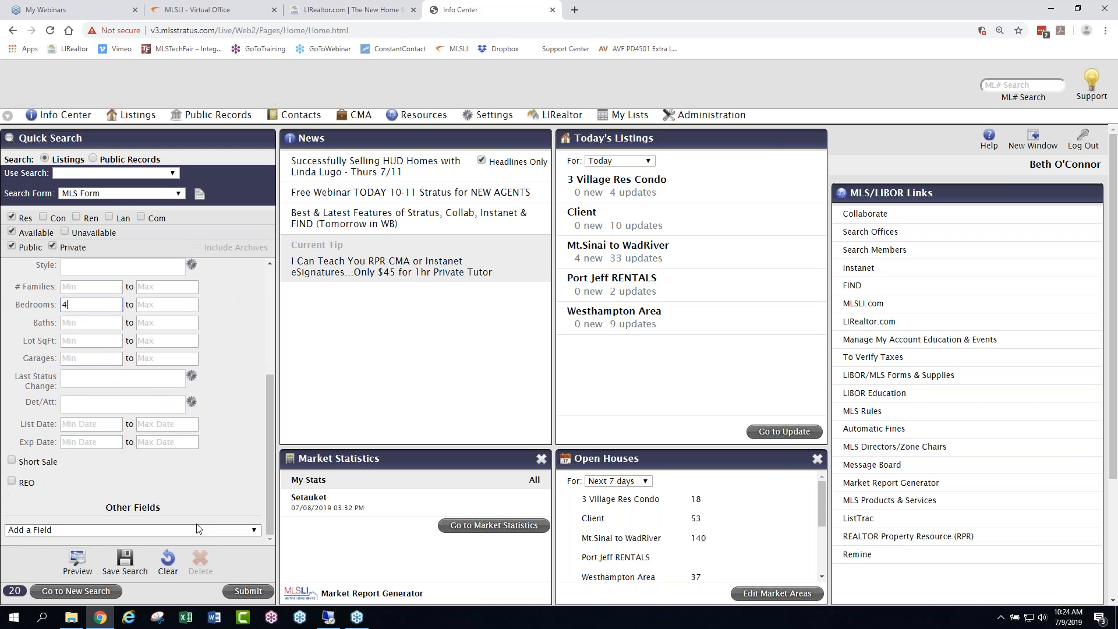
left_click(129, 530)
left_click_drag(257, 334, 259, 393)
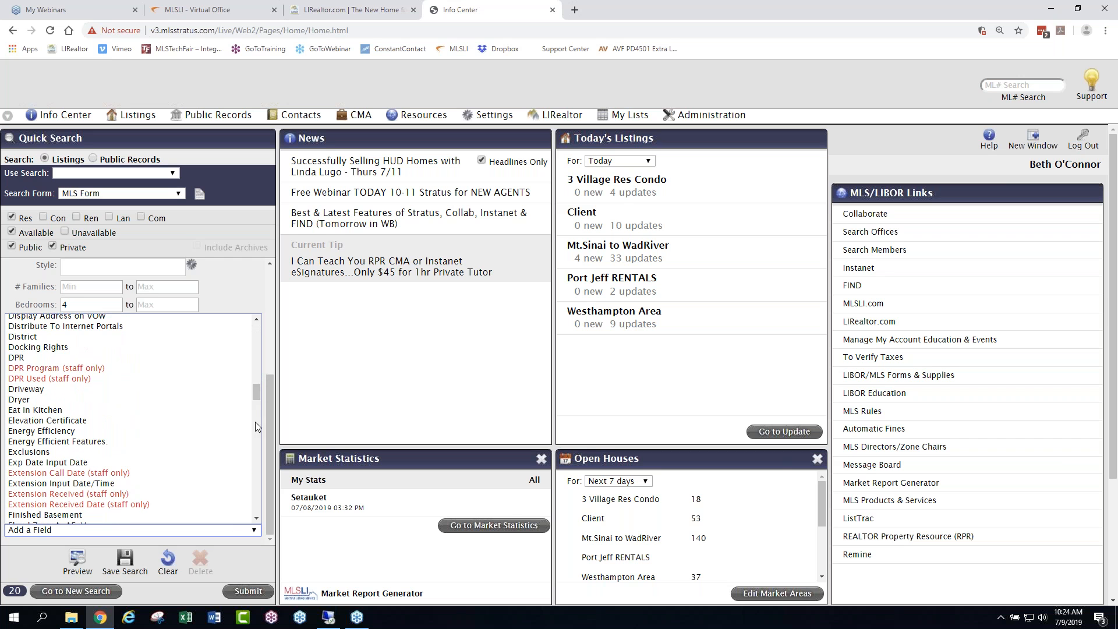
left_click(233, 565)
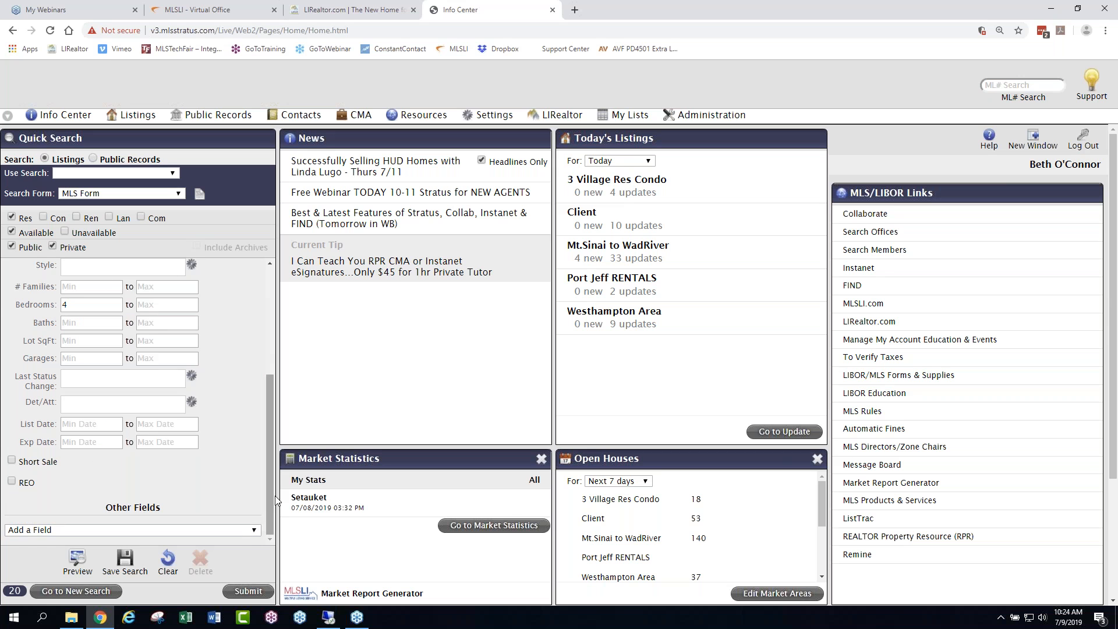
left_click_drag(270, 491, 280, 371)
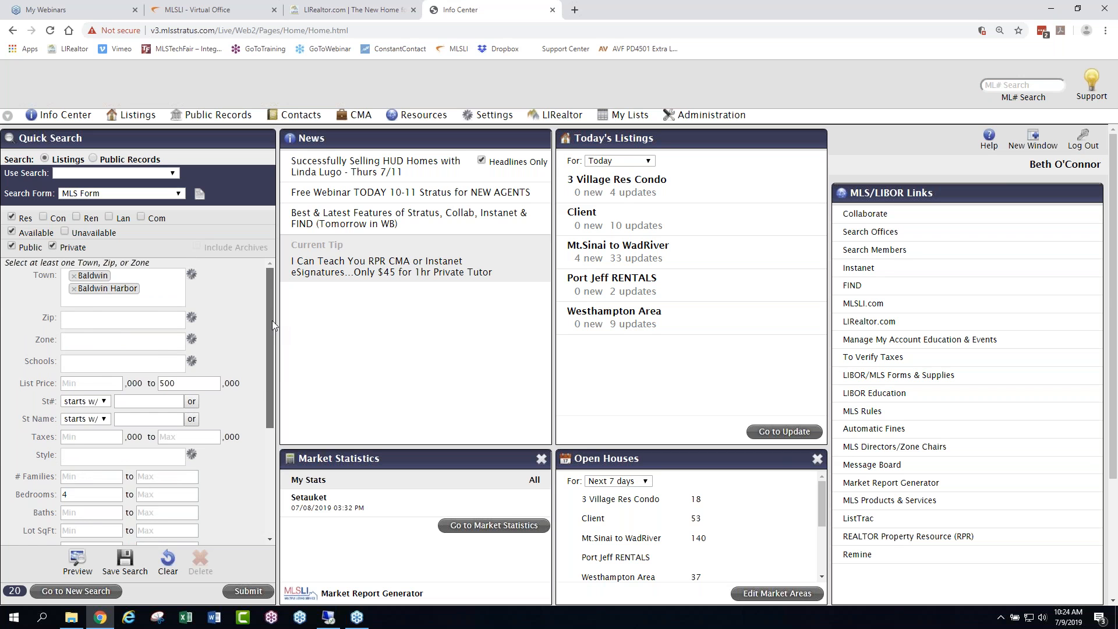
left_click_drag(271, 324, 256, 287)
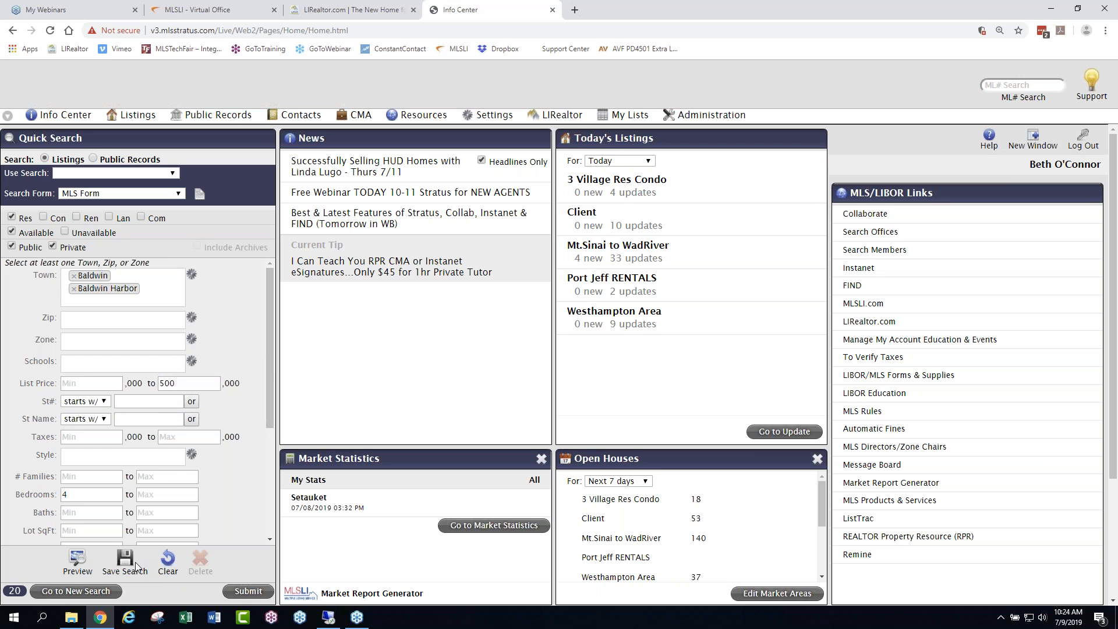
- Preview the search criteria and submit the search from the preview, then return to the Info Center by way of Revise Criteria
left_click(80, 562)
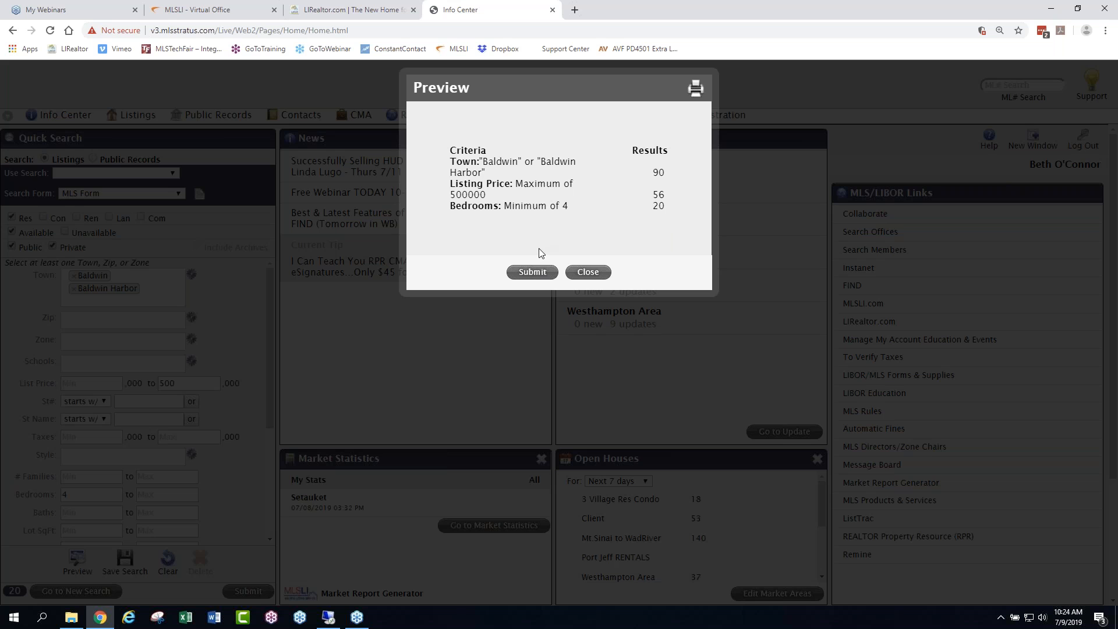
left_click(533, 274)
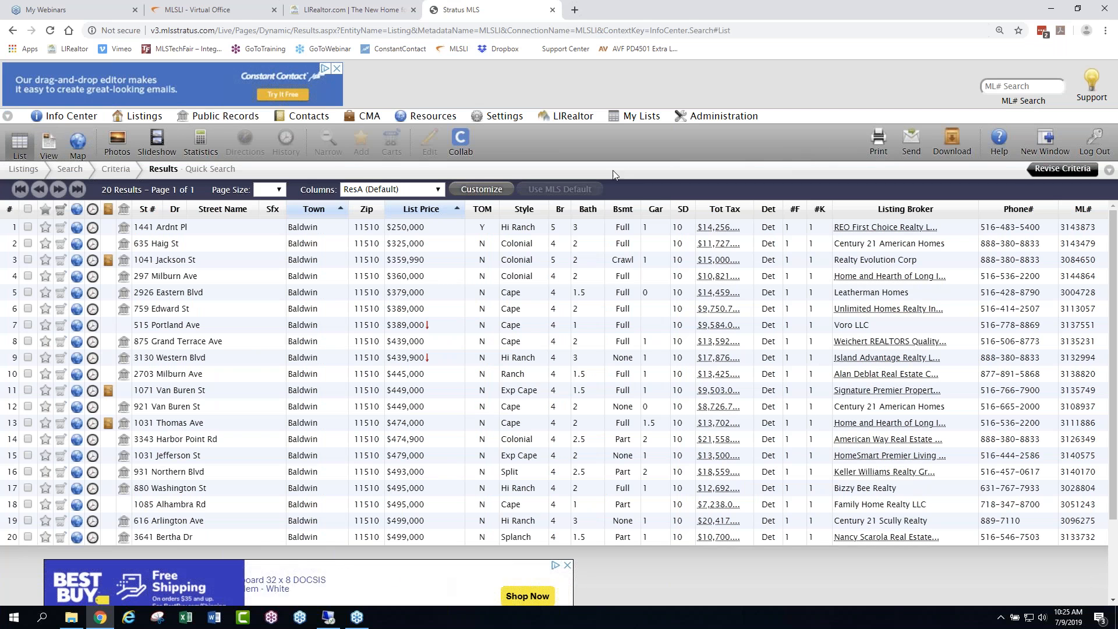
left_click(1057, 170)
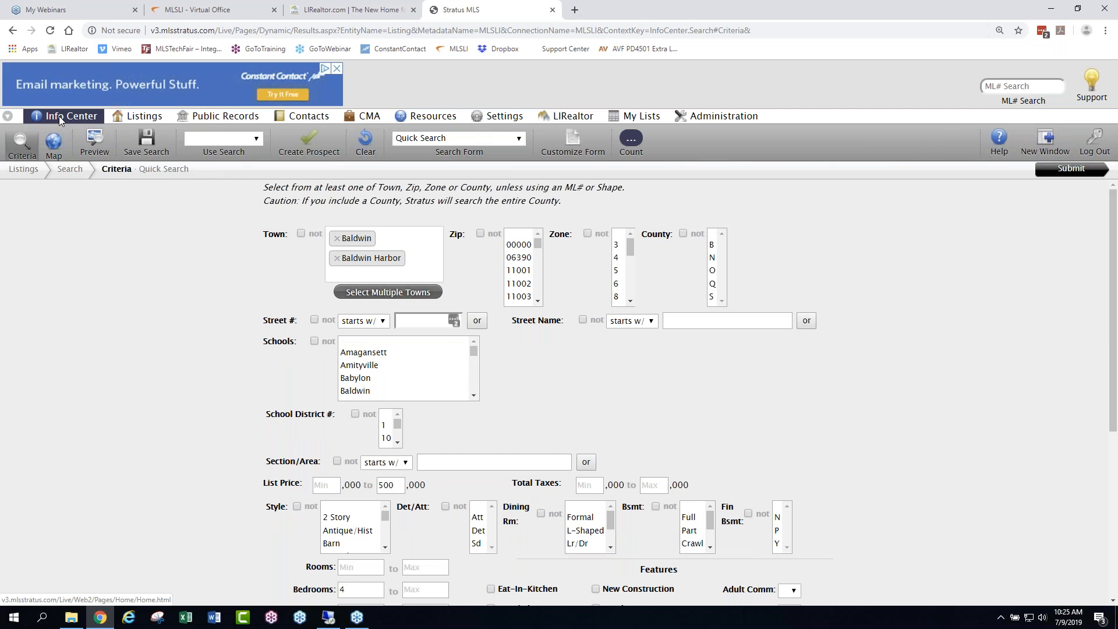
left_click(60, 119)
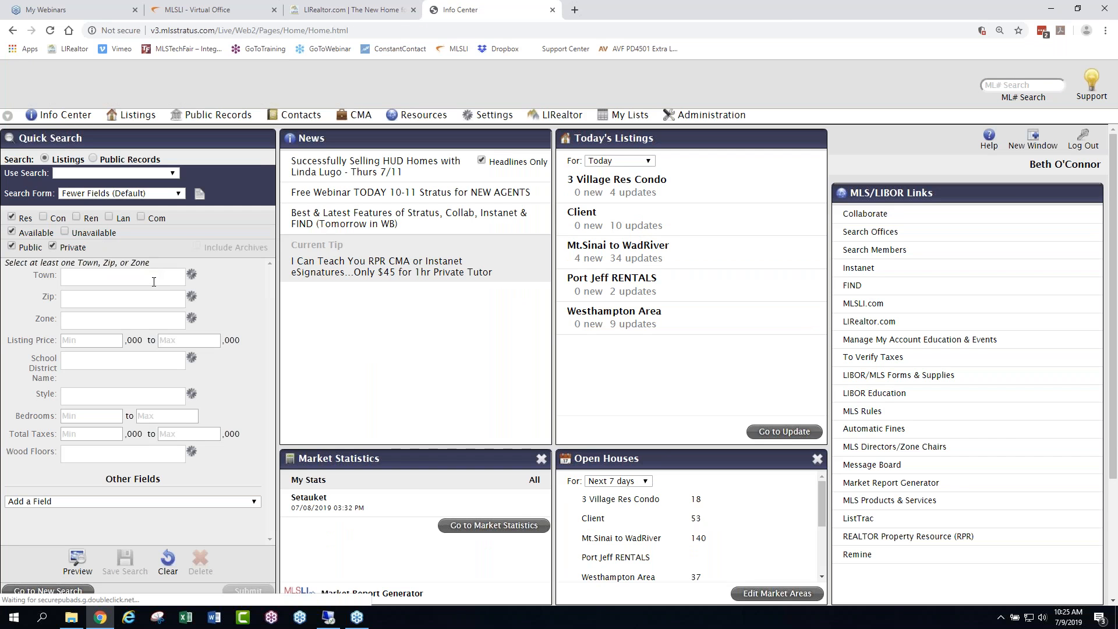
- Enter the towns Baldwin and Baldwin Harbor again in the Fewer Fields Quick Search form
left_click(121, 276)
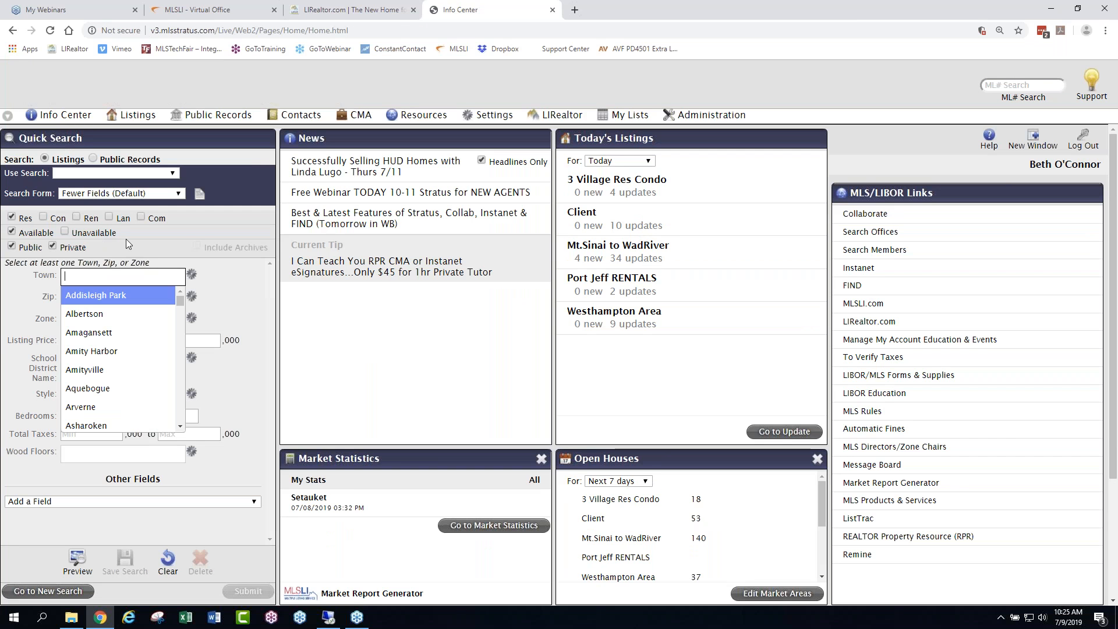
type("bal")
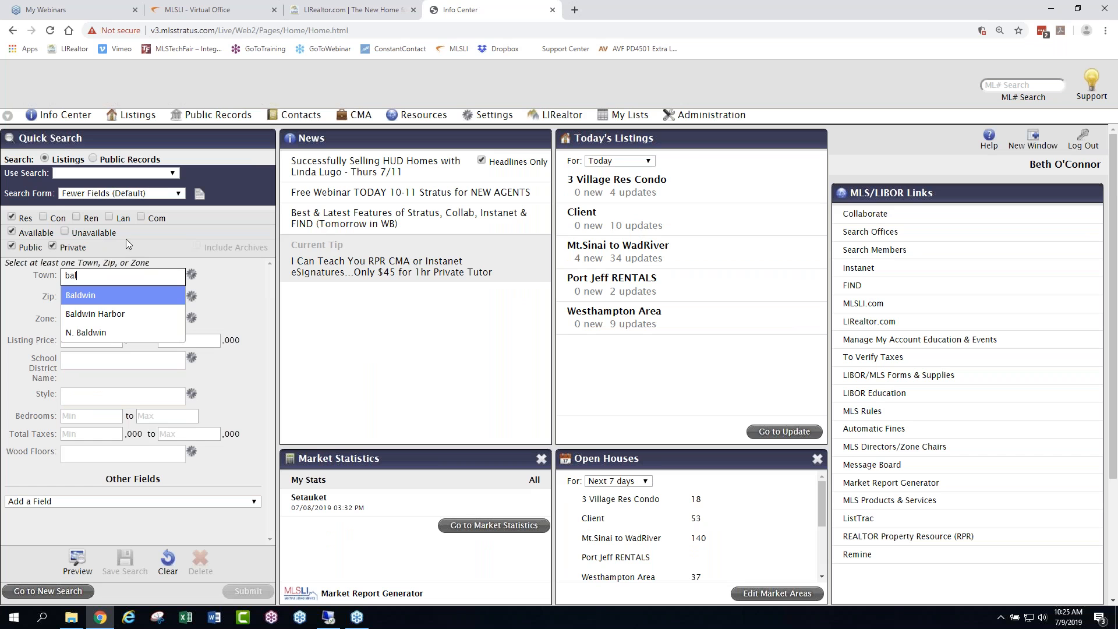
left_click(101, 295)
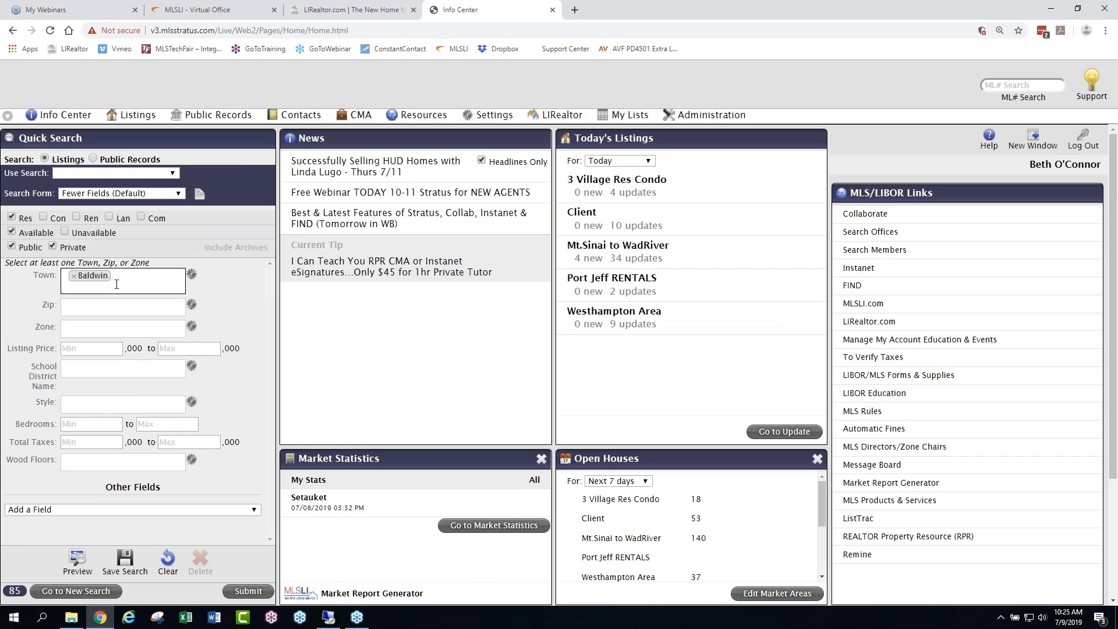
type("bal")
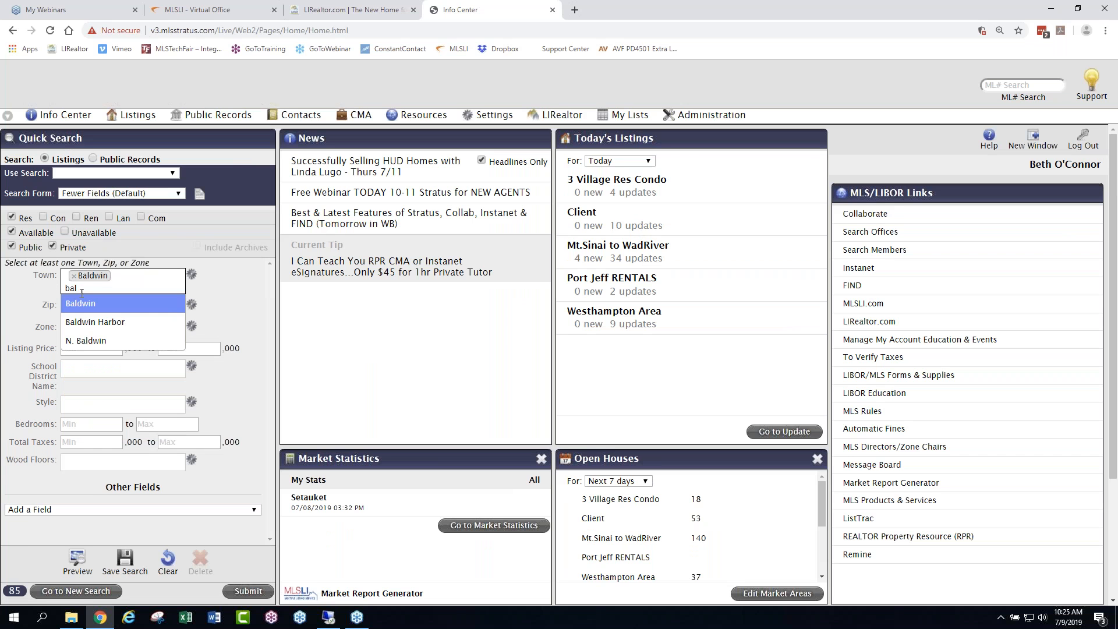
left_click(93, 322)
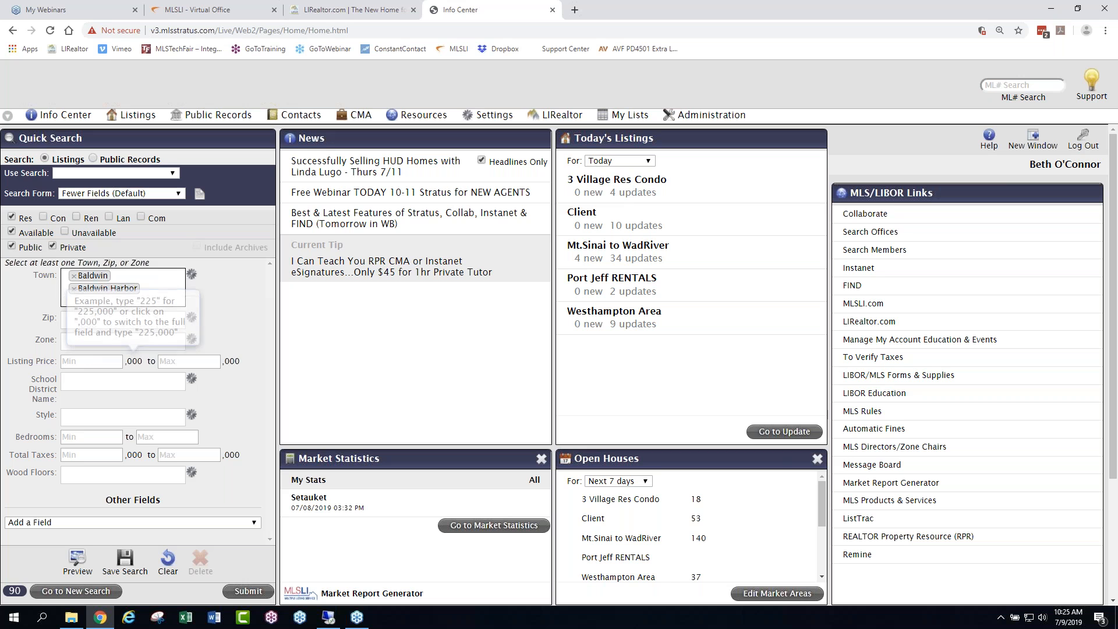
- Limit the listing price to a maximum of 500 thousand and require at least 4 bedrooms
double_click(239, 360)
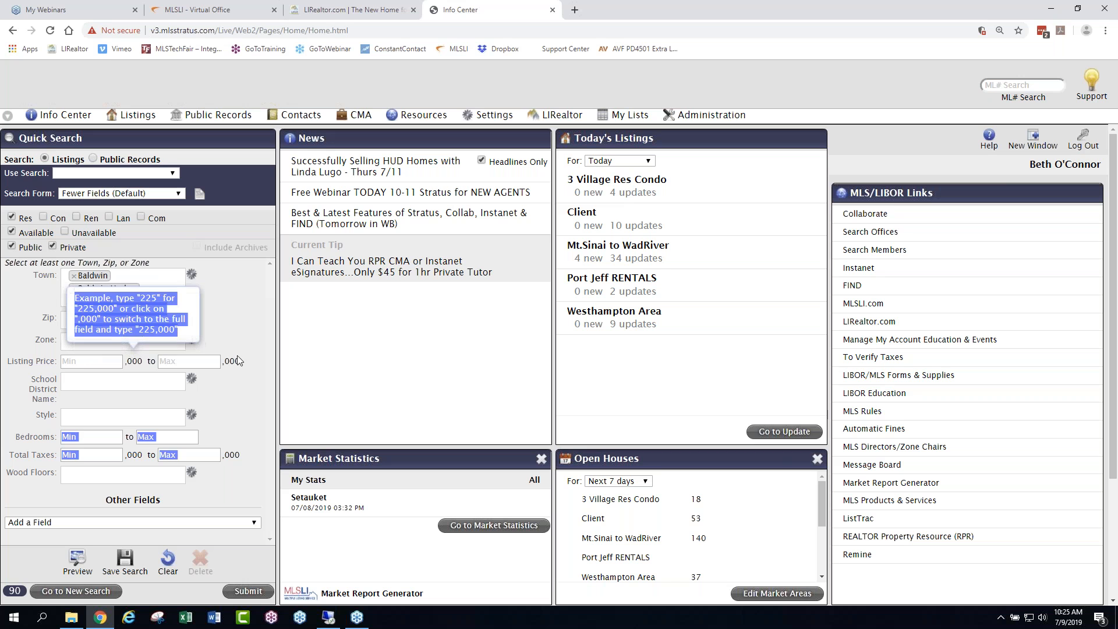
left_click(198, 362)
type("500")
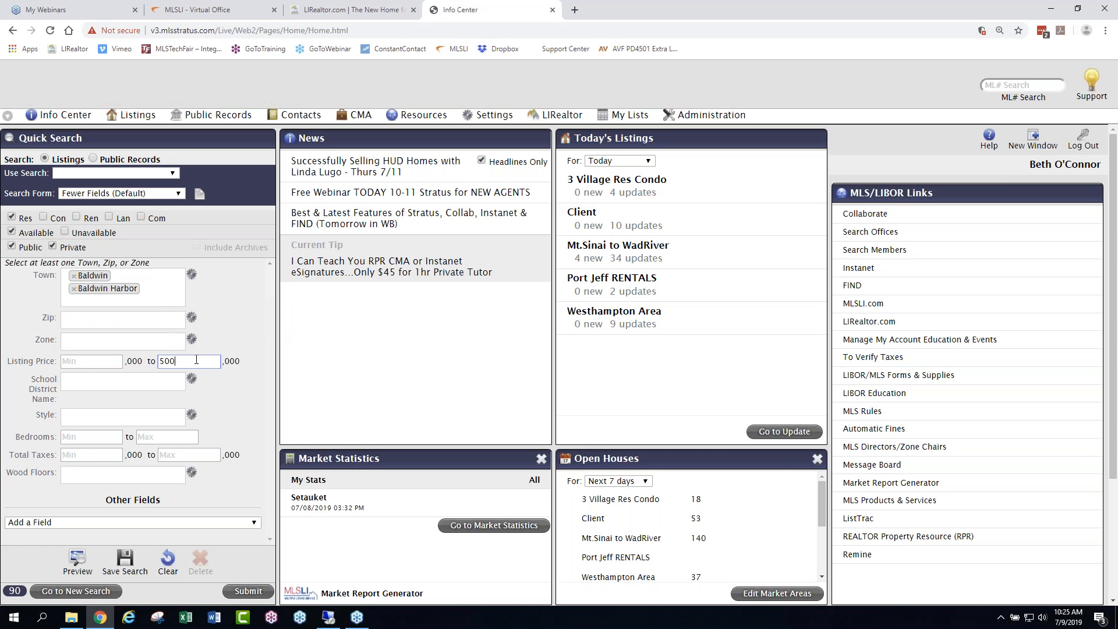
left_click(74, 434)
type("4")
- Save the search under the name Baldwin followed by the client's surname, without associating it with a contact
left_click(132, 561)
left_click(557, 156)
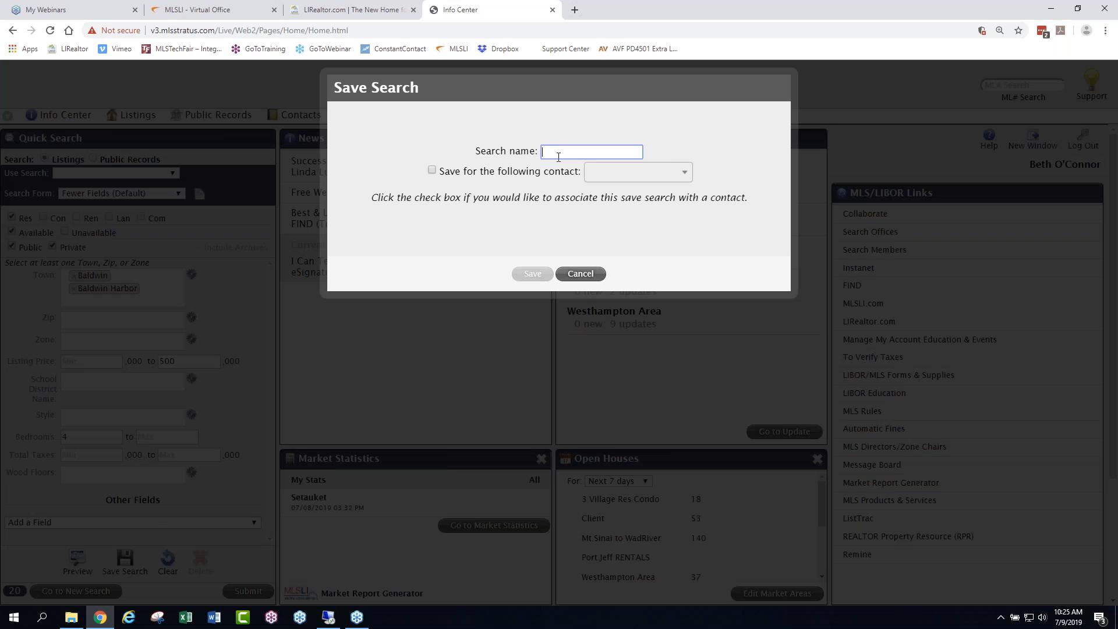
type("Baldwin Jones")
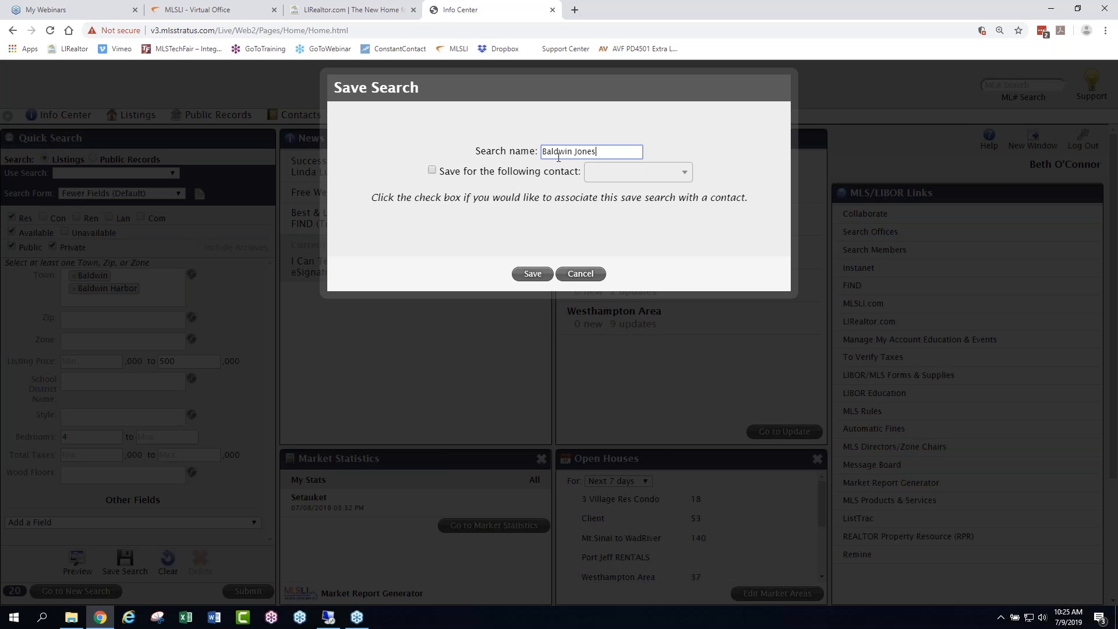
left_click(532, 274)
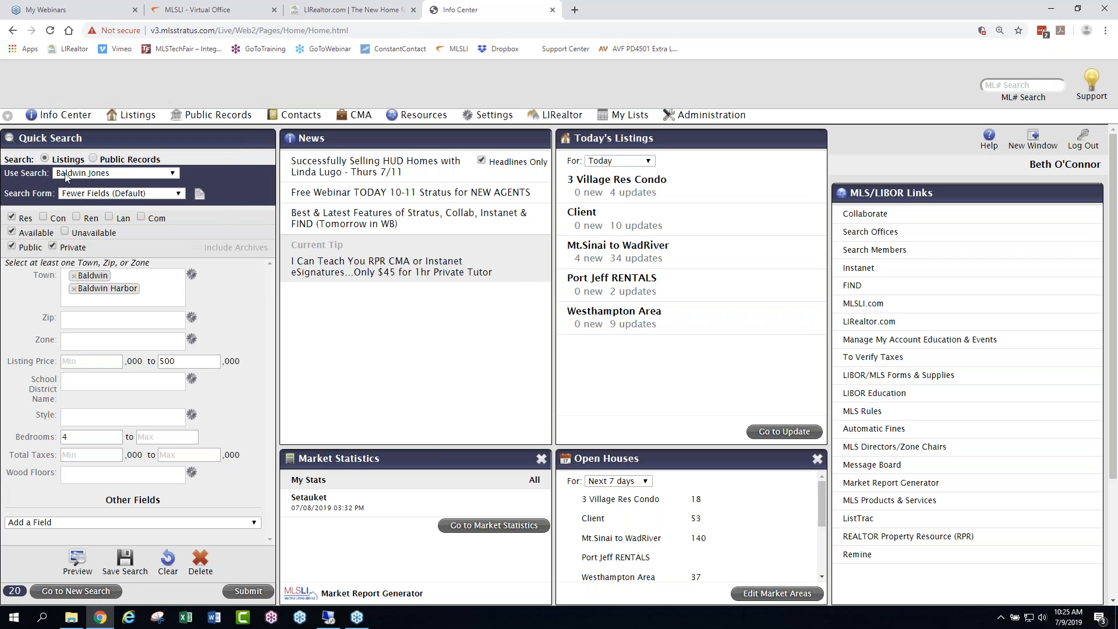
- Choose the newly saved Baldwin search from the saved searches and submit it
left_click(174, 175)
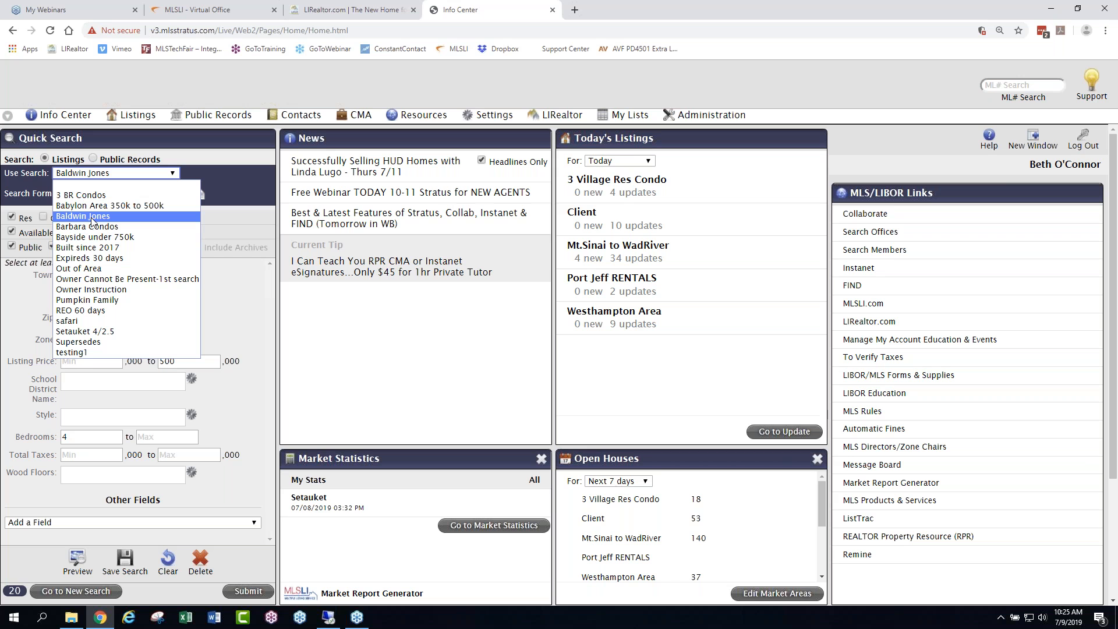
left_click(121, 217)
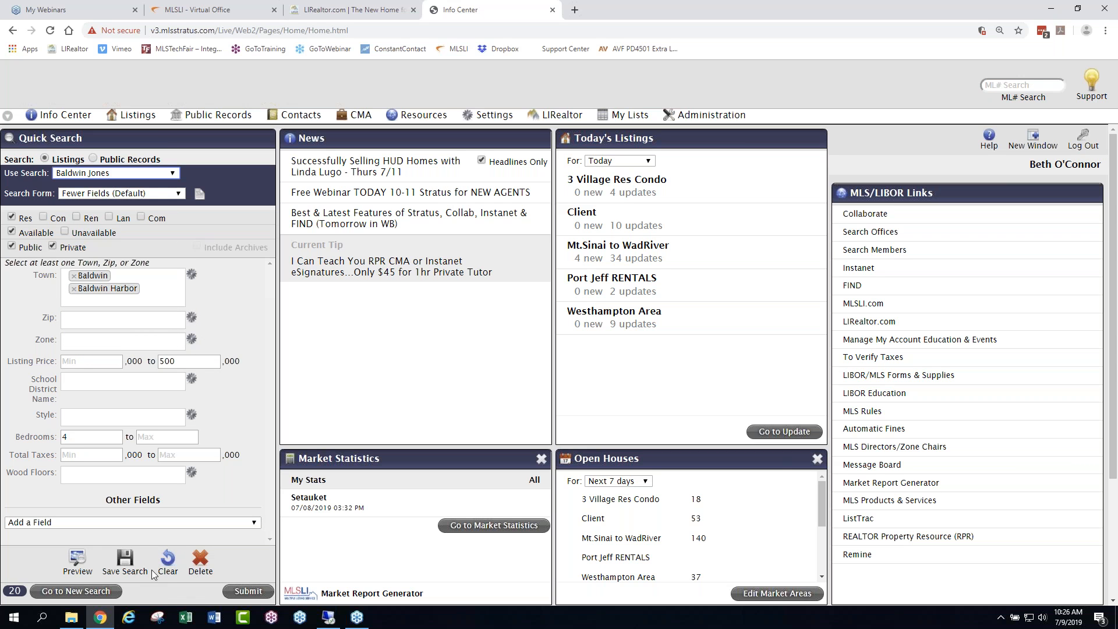
left_click(247, 592)
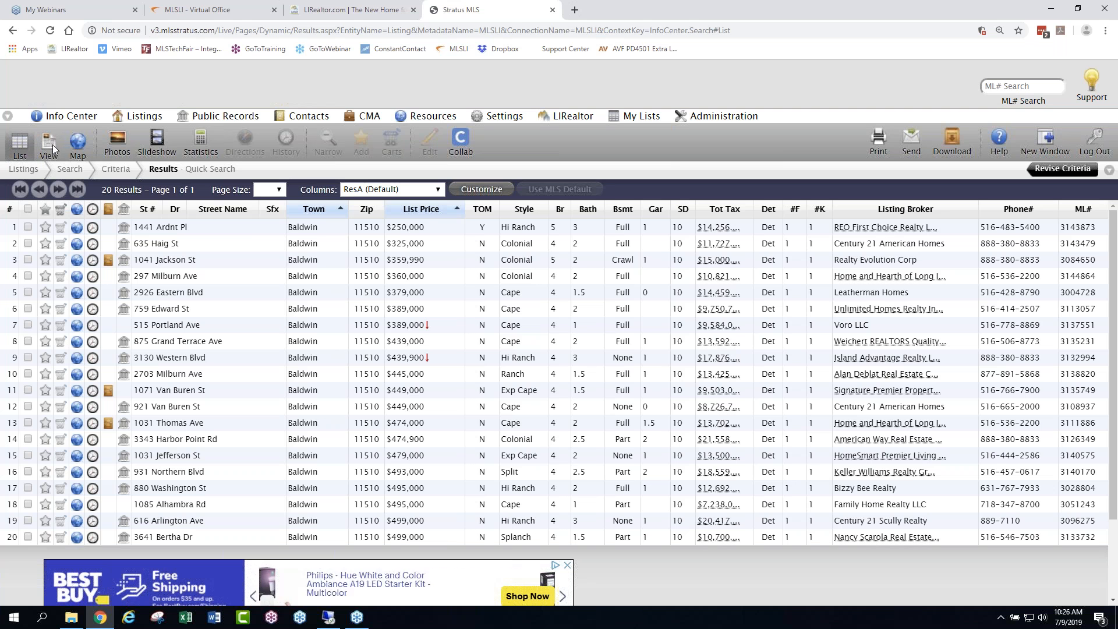
- View the first result in the detail view and all results on the map, returning to the results list after each
left_click(53, 145)
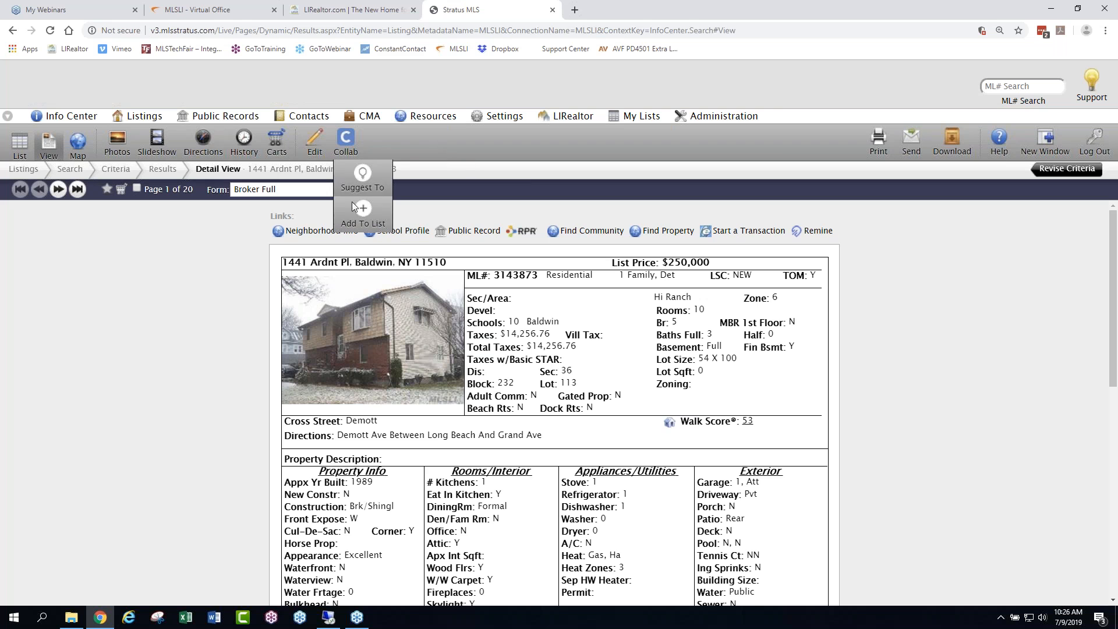
left_click(103, 289)
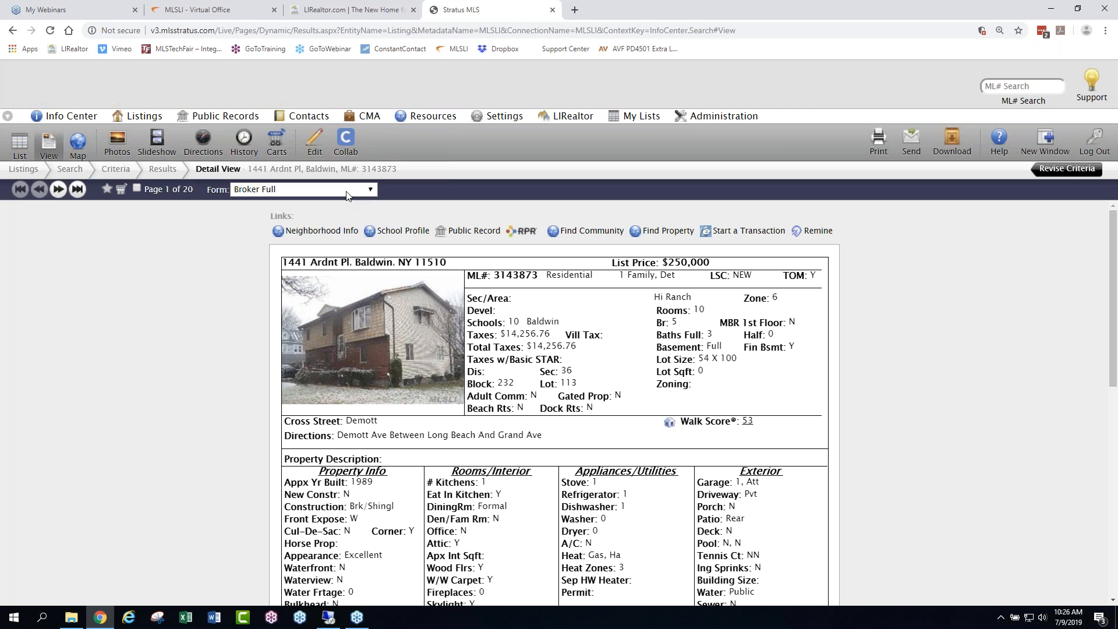
left_click(20, 143)
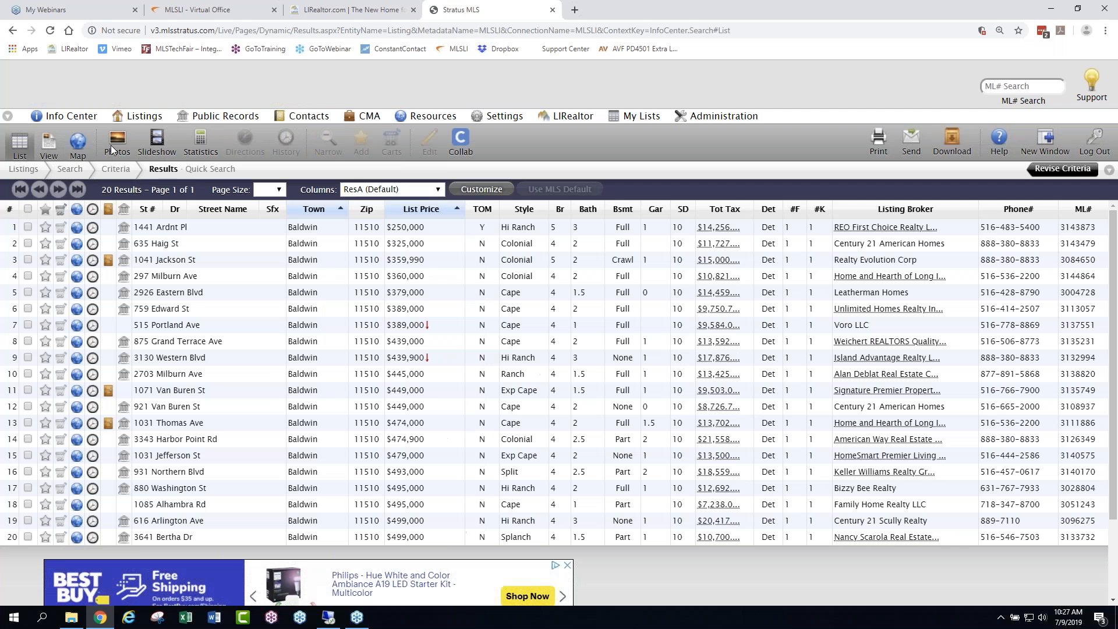
left_click(80, 144)
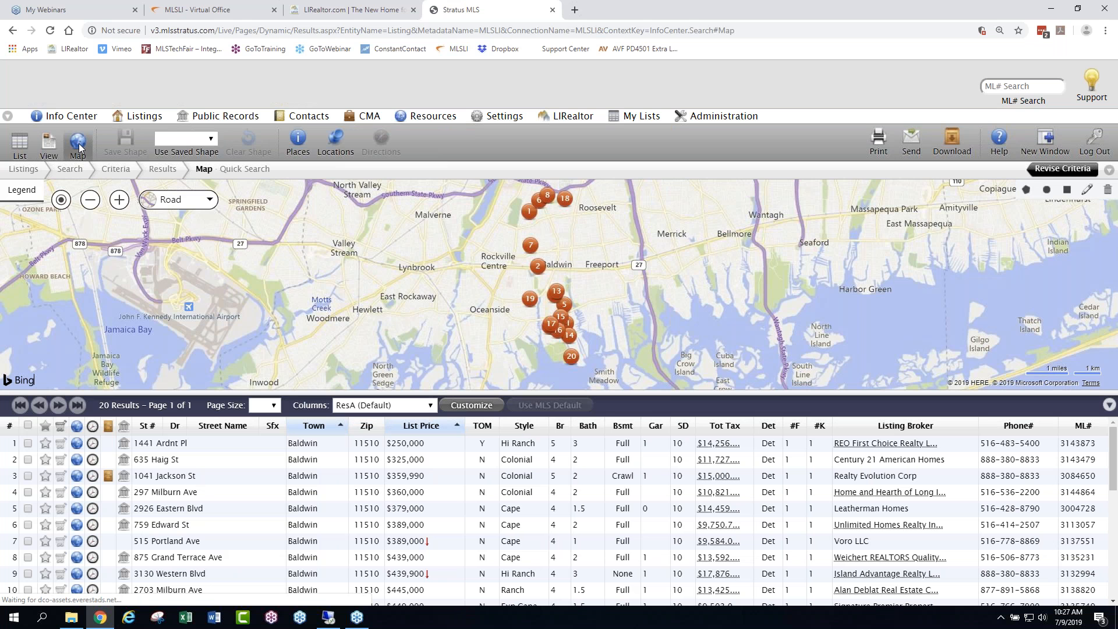
left_click(23, 143)
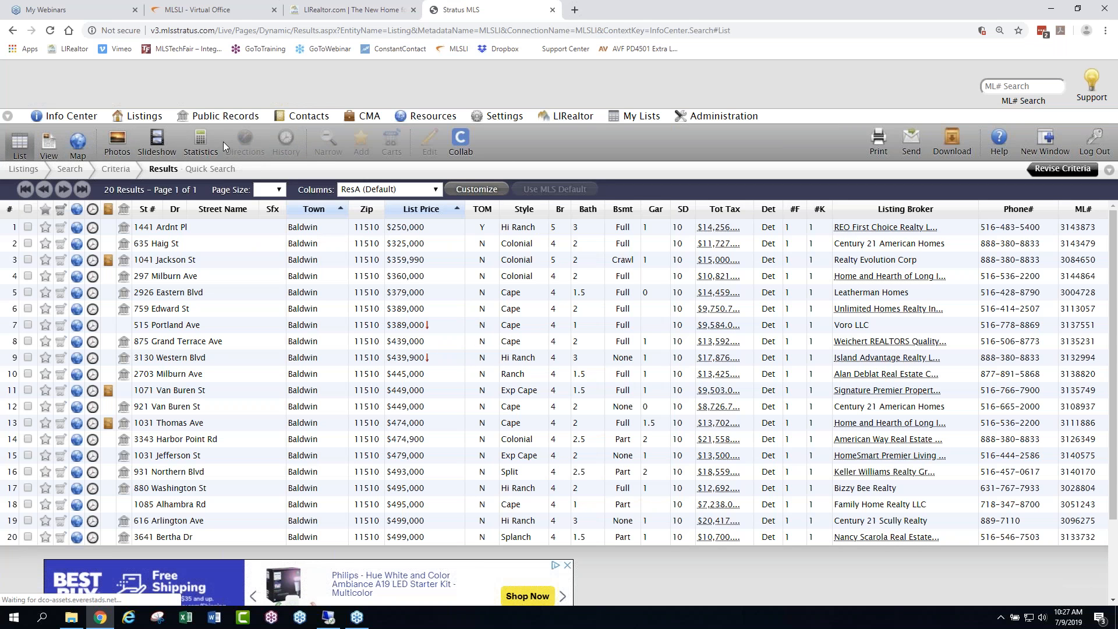
- Browse the photos of all results and select listings 6, 7 and 13 from the photo grid
left_click(118, 142)
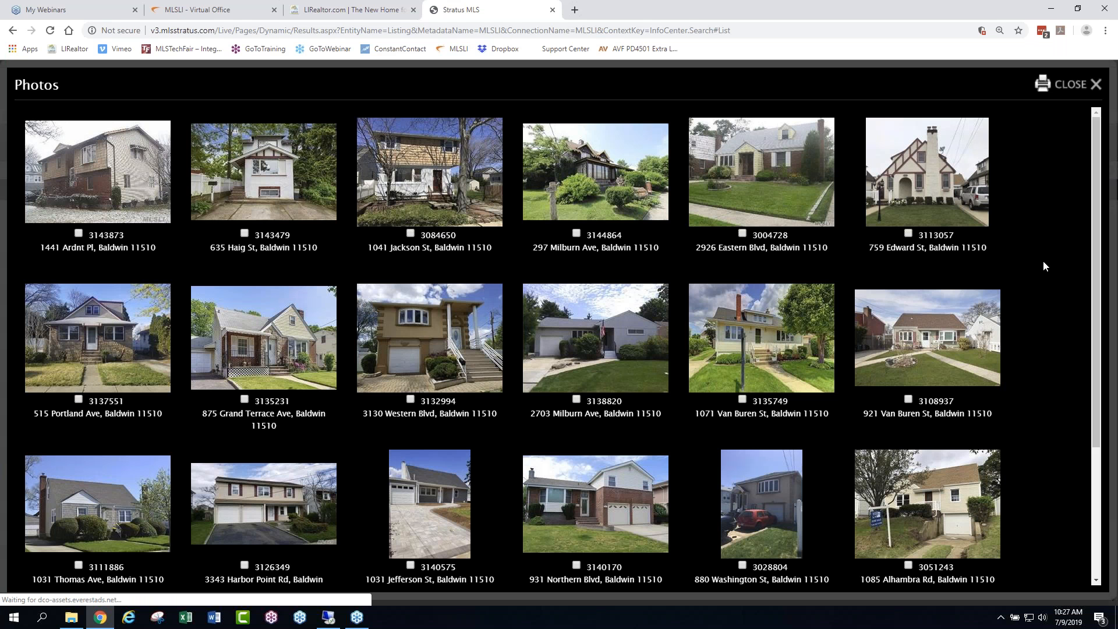
scroll(1043, 263, "down", 3)
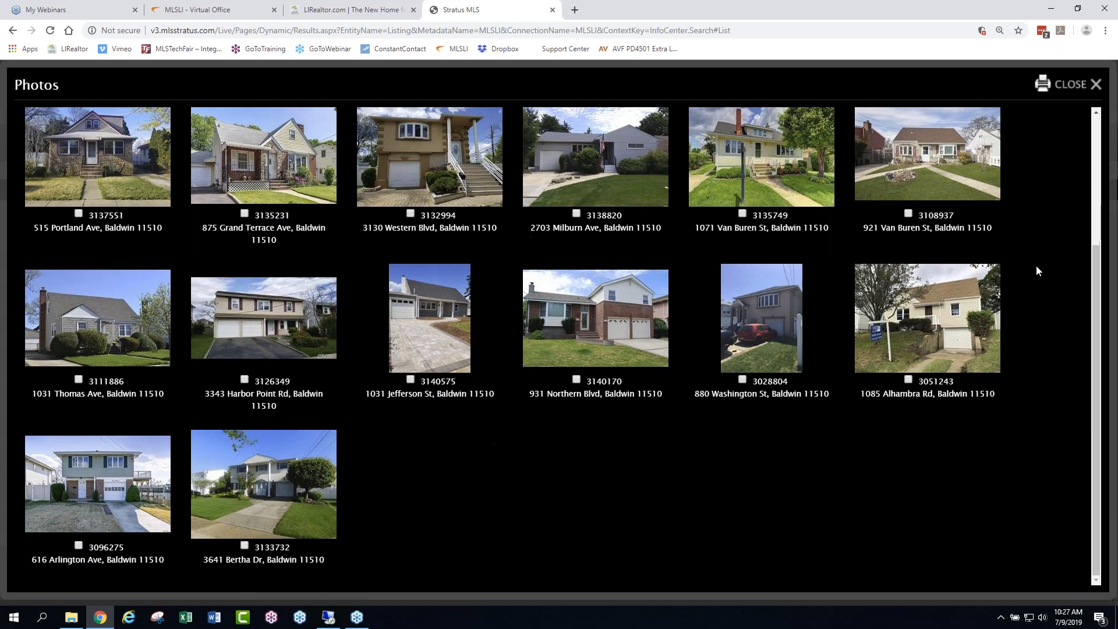
scroll(1037, 266, "up", 3)
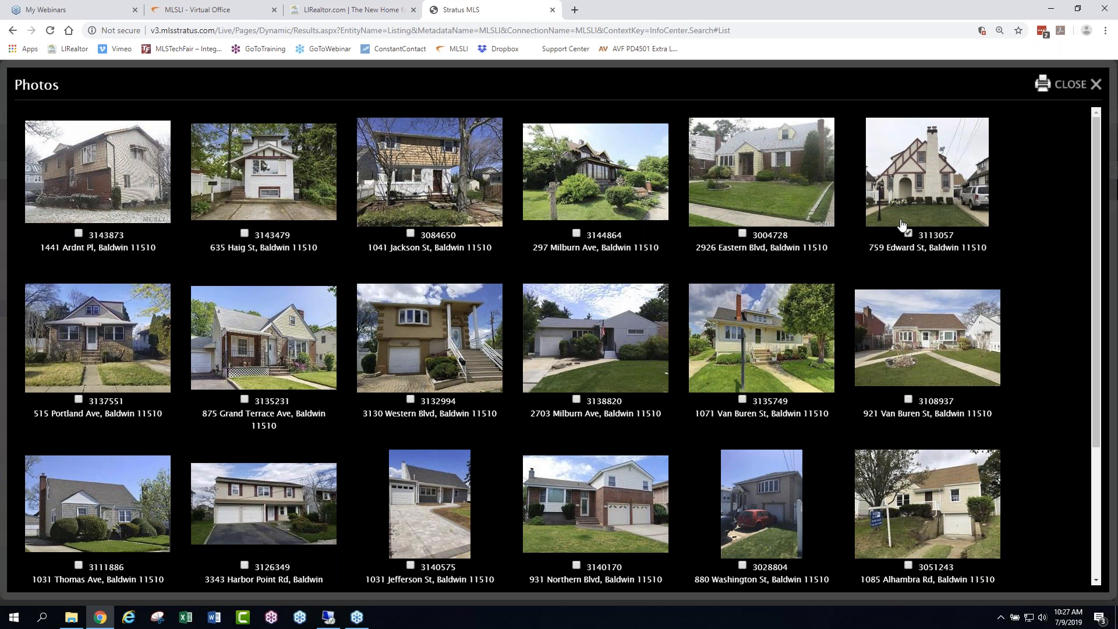
left_click(79, 399)
left_click(1071, 87)
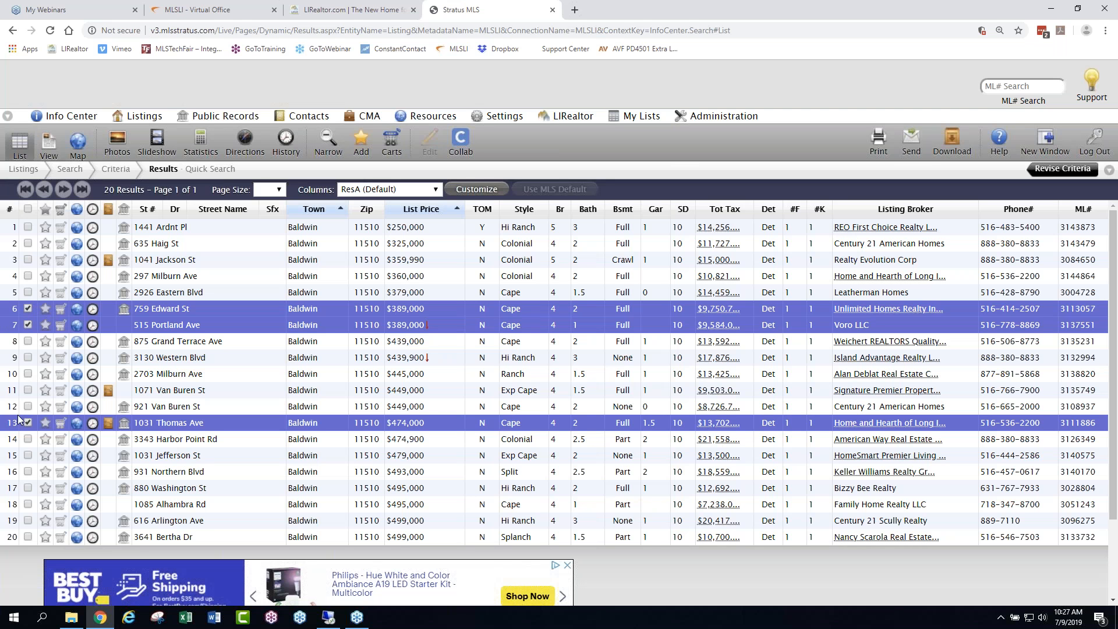
- View the photos of the three selected listings, enlarging the first and paging through to the third, and return to the results list
mouse_move(108, 118)
left_click(117, 140)
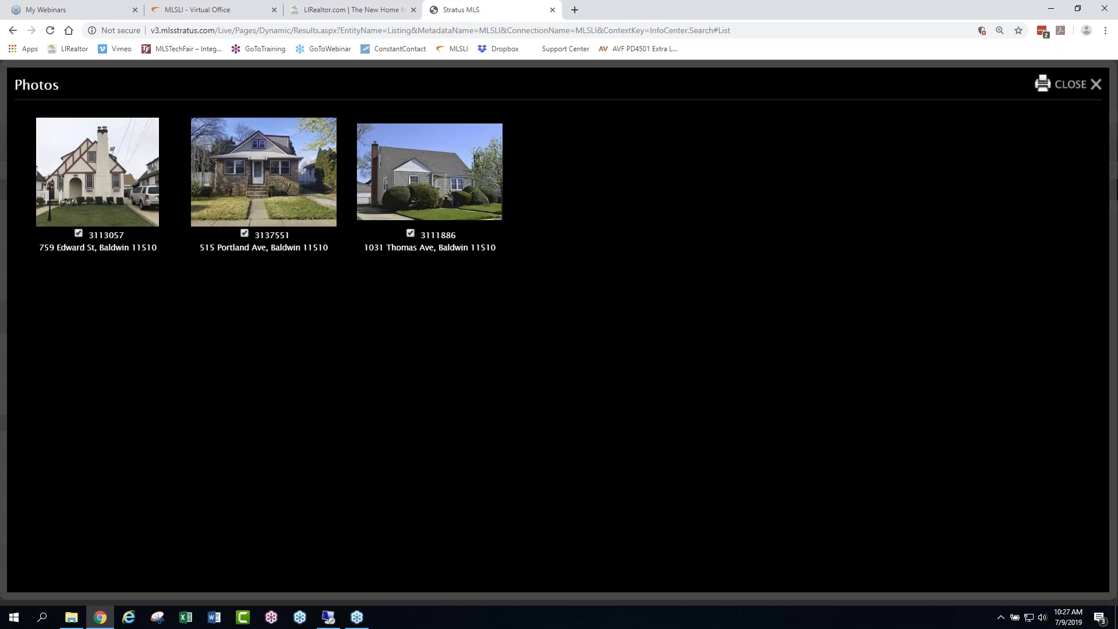
left_click(92, 179)
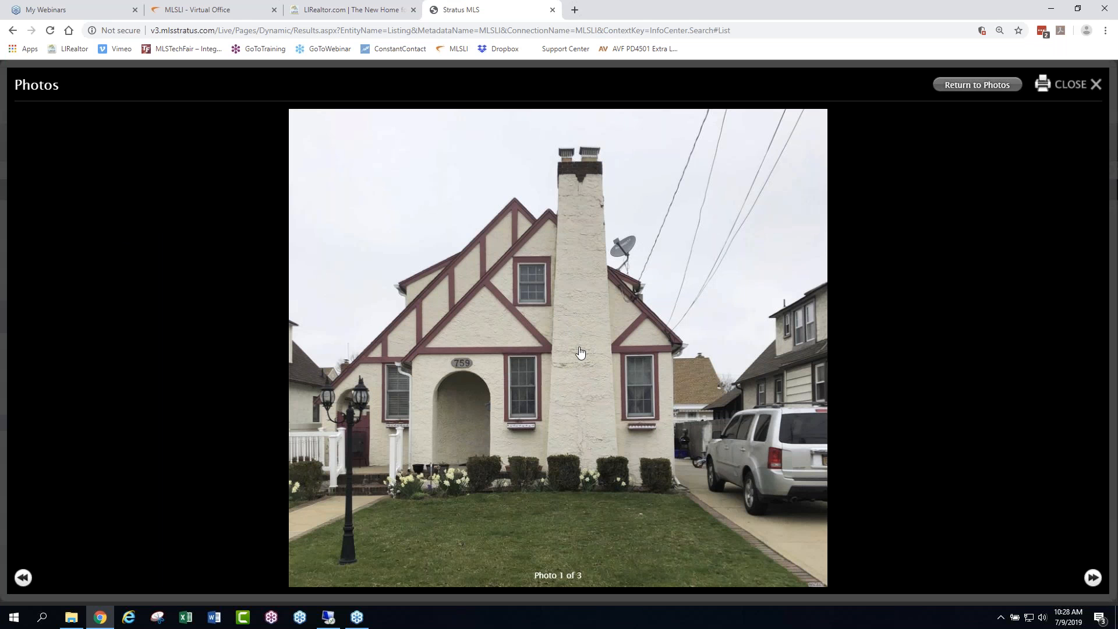
left_click(1092, 580)
left_click(1091, 579)
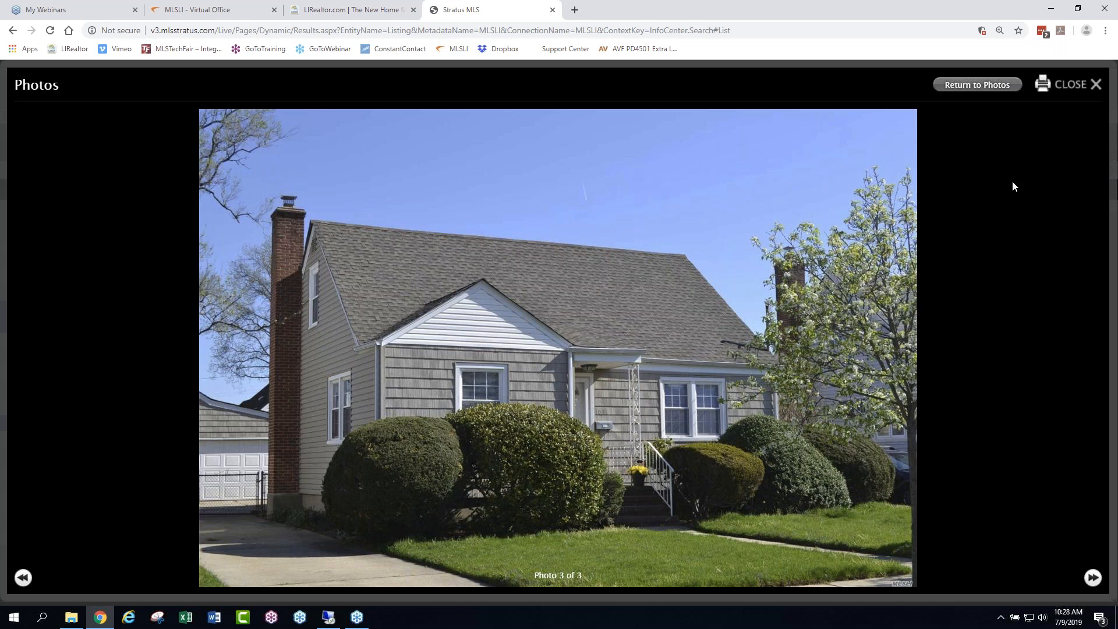
left_click(1067, 86)
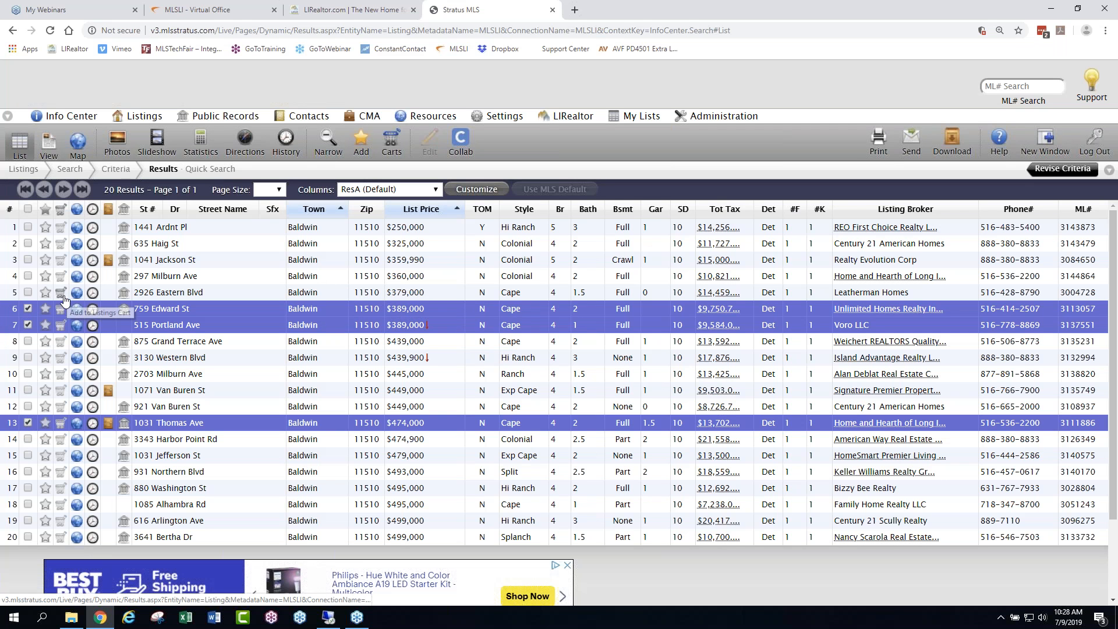
- Narrow the results to the three selected listings, restore the full list and clear the selection
left_click(326, 137)
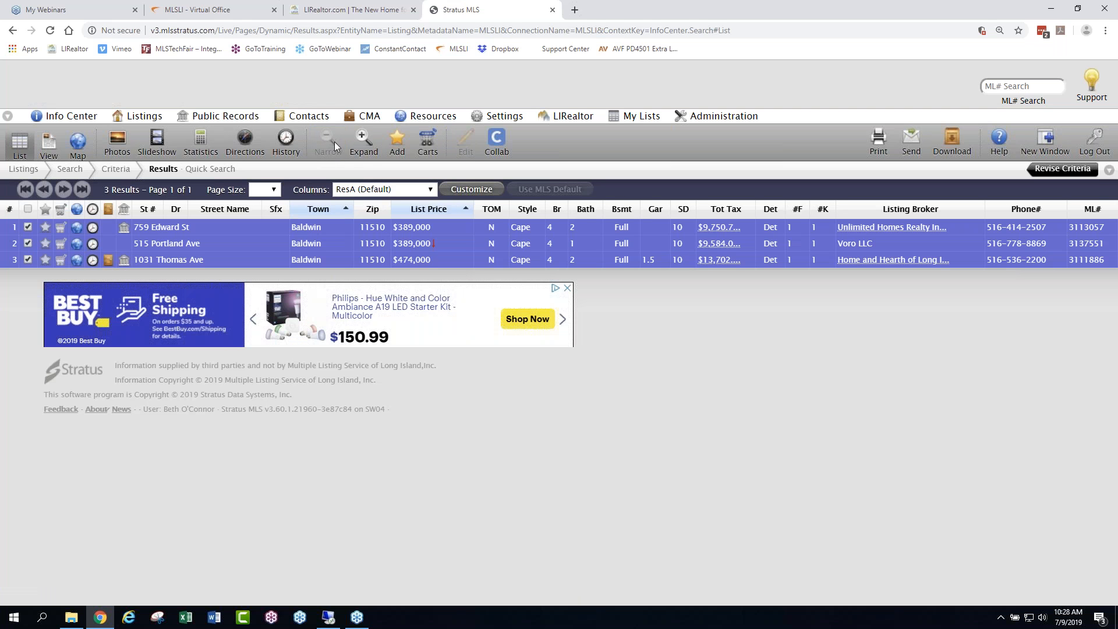
left_click(363, 139)
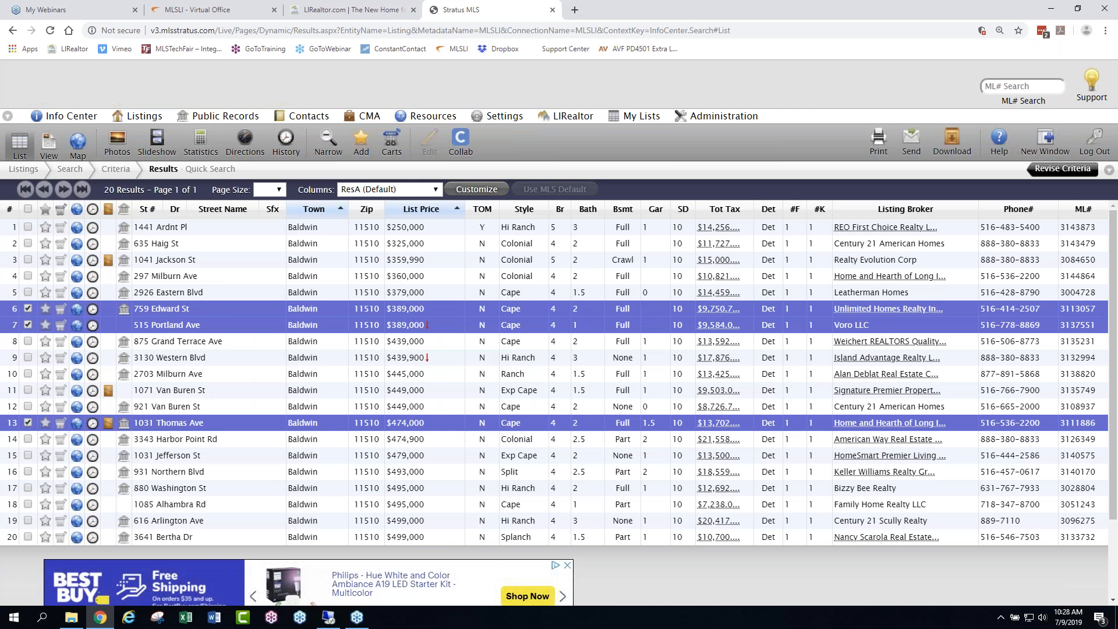
left_click(27, 209)
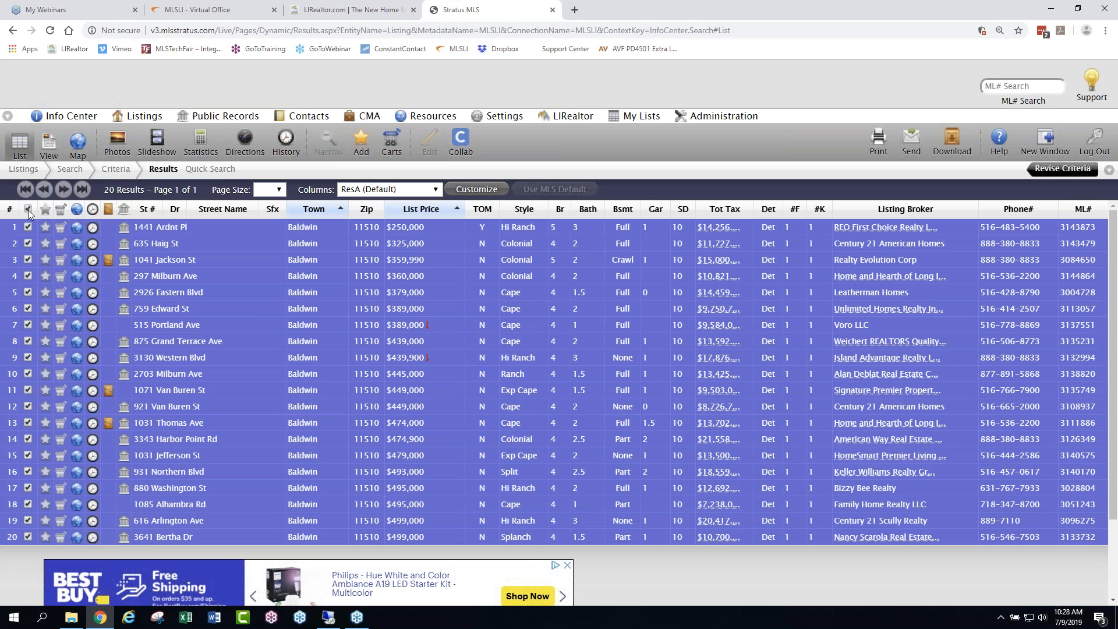
left_click(28, 209)
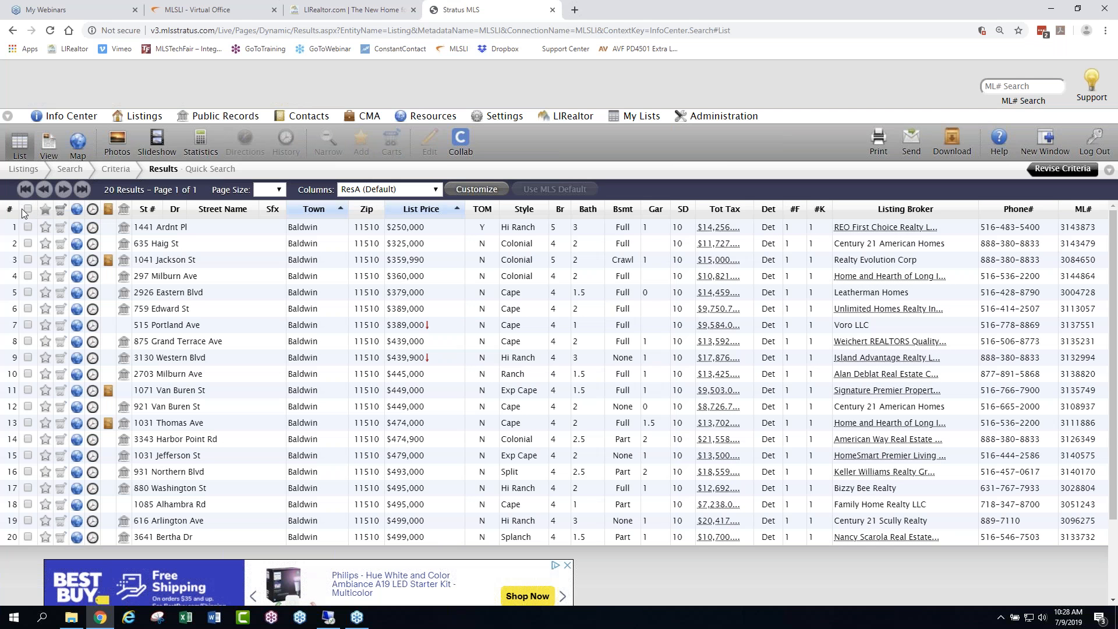
- Select all results, exclude listings 3, 8 and 14, and clear the whole selection again
left_click(27, 210)
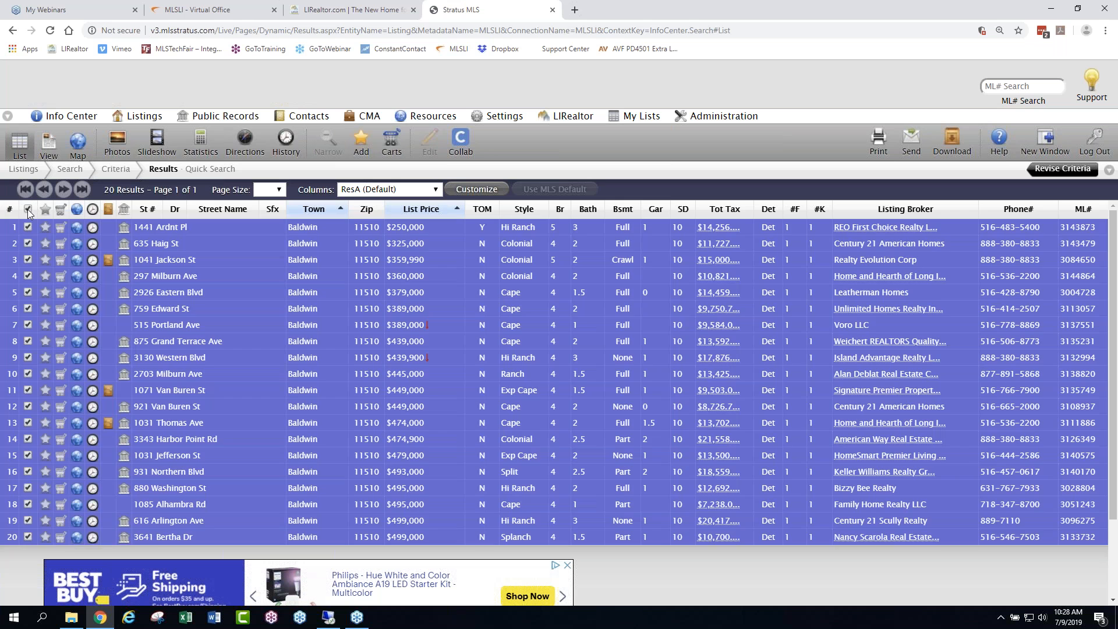
left_click(28, 209)
left_click(28, 209)
left_click(27, 259)
left_click(27, 341)
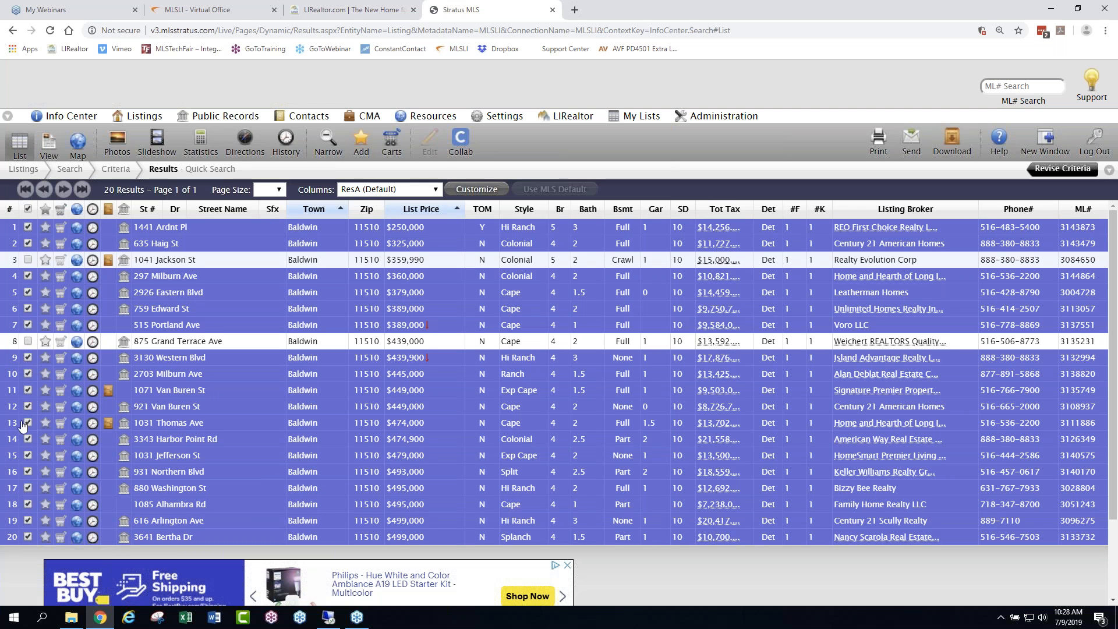
left_click(27, 439)
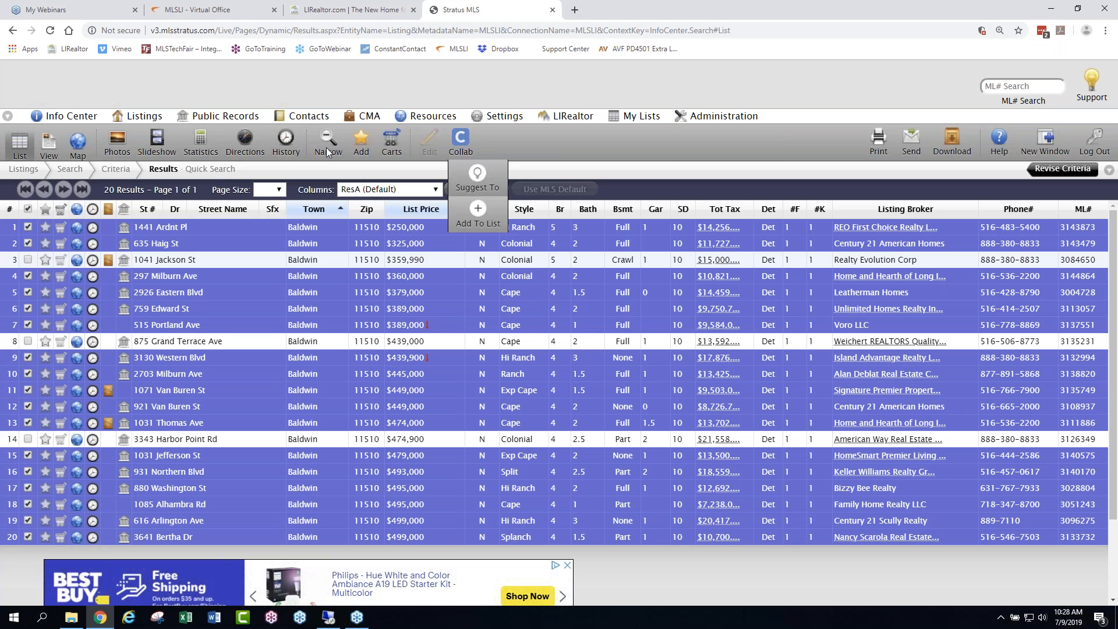
left_click(28, 210)
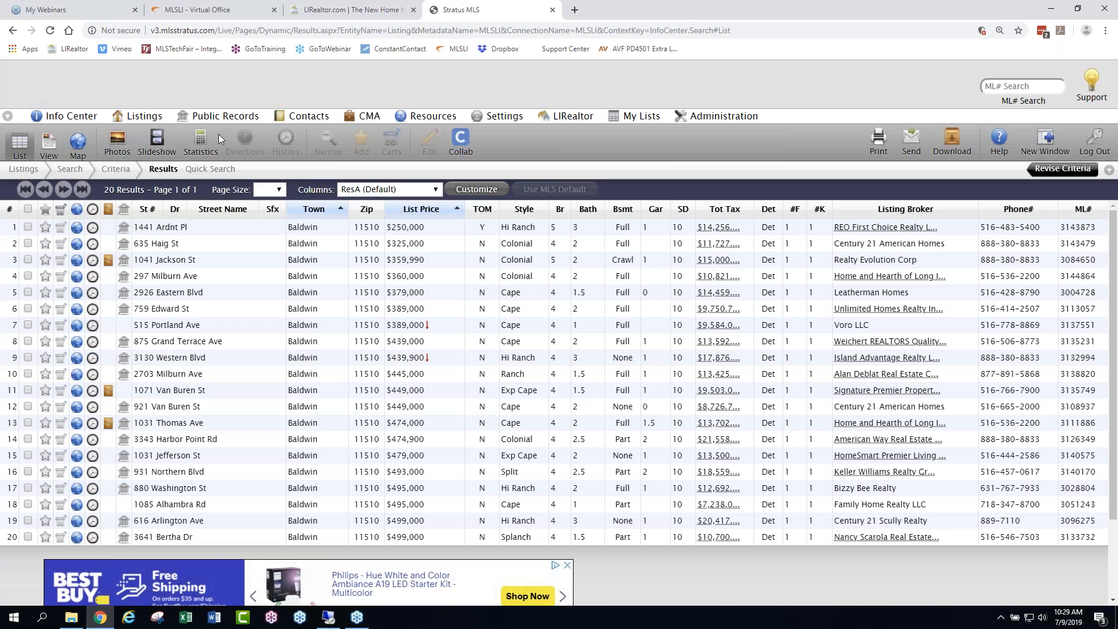
- View the statistics and counts for all results and return to the list
left_click(202, 139)
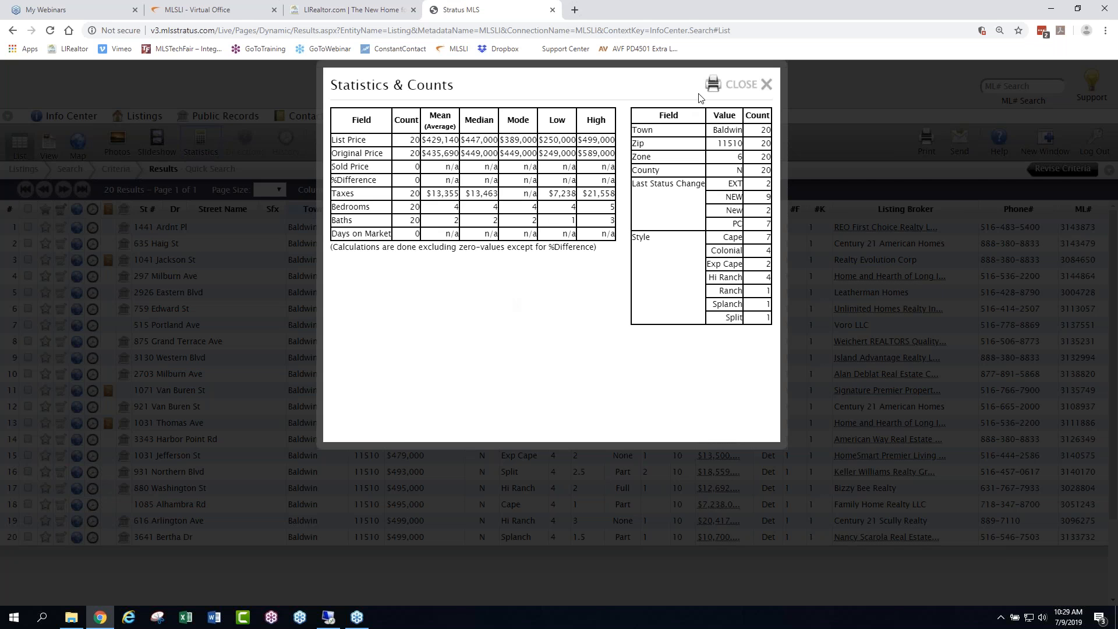
left_click(740, 85)
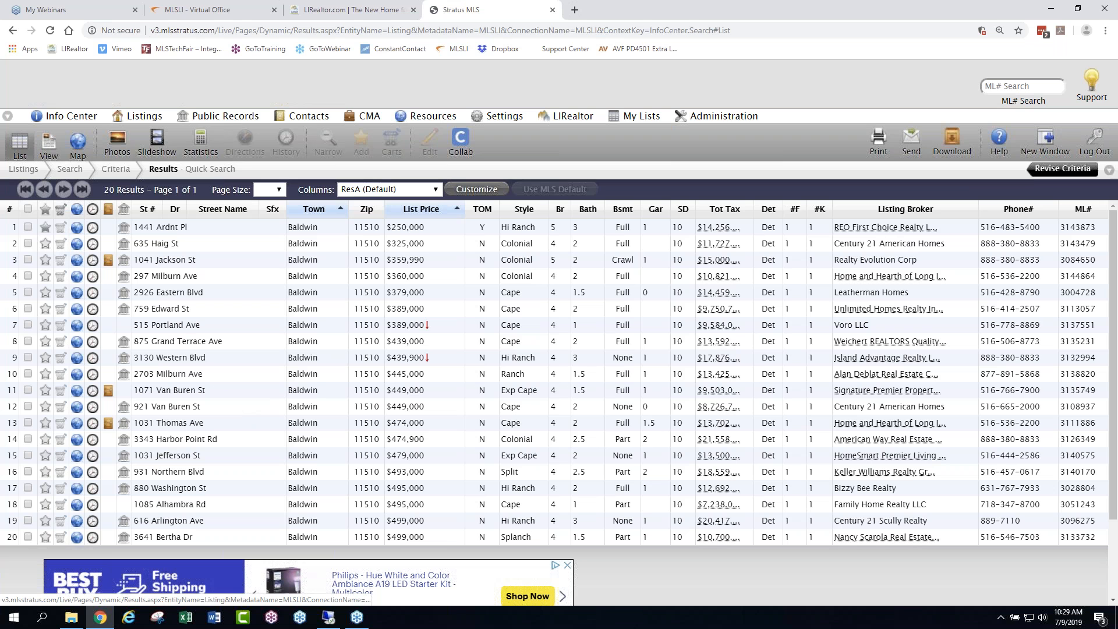
- Mark results 7 and 1 as favorites and show where the Favorite Listings are kept
left_click(46, 325)
left_click(46, 232)
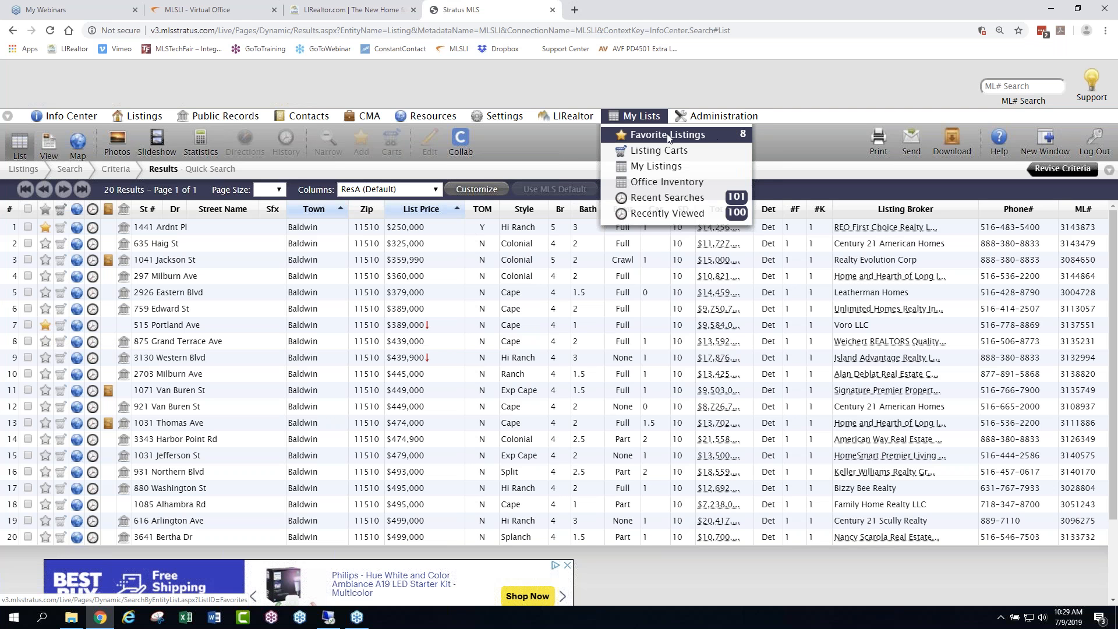
left_click(695, 139)
mouse_move(648, 118)
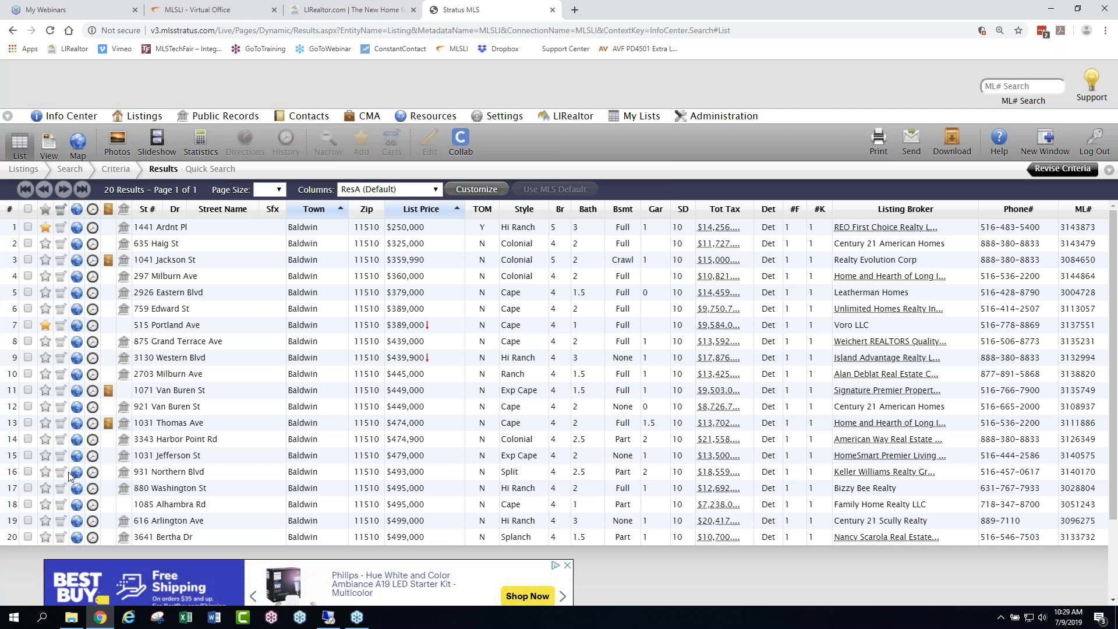
- Create a listing cart named with the client's surname followed by Baldwin and add result 5 to it
left_click(61, 296)
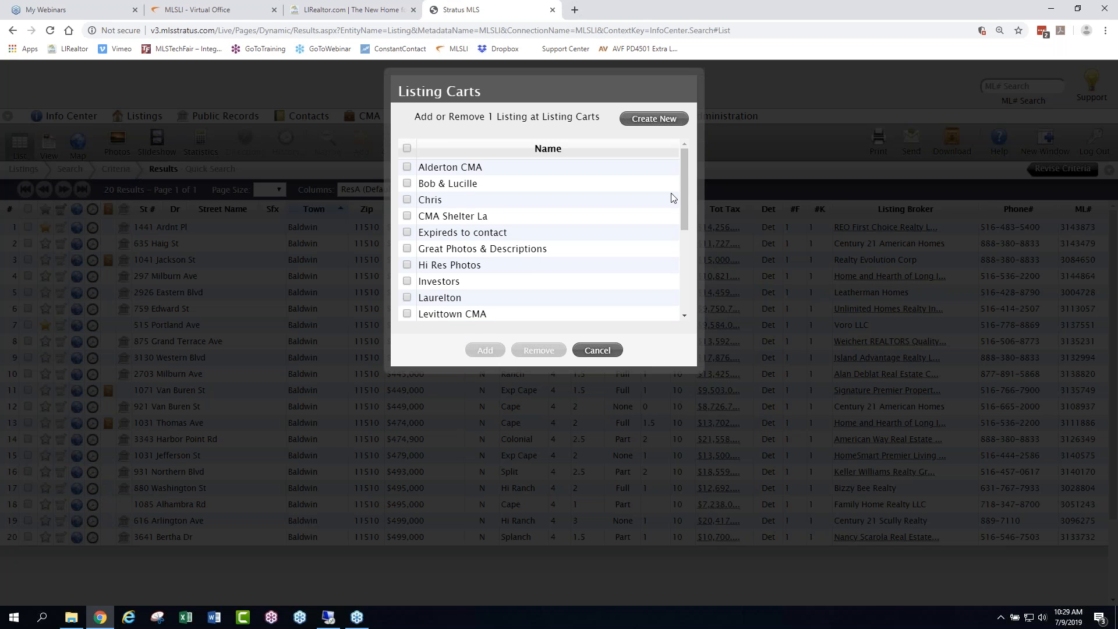
left_click_drag(684, 171, 678, 148)
left_click(638, 123)
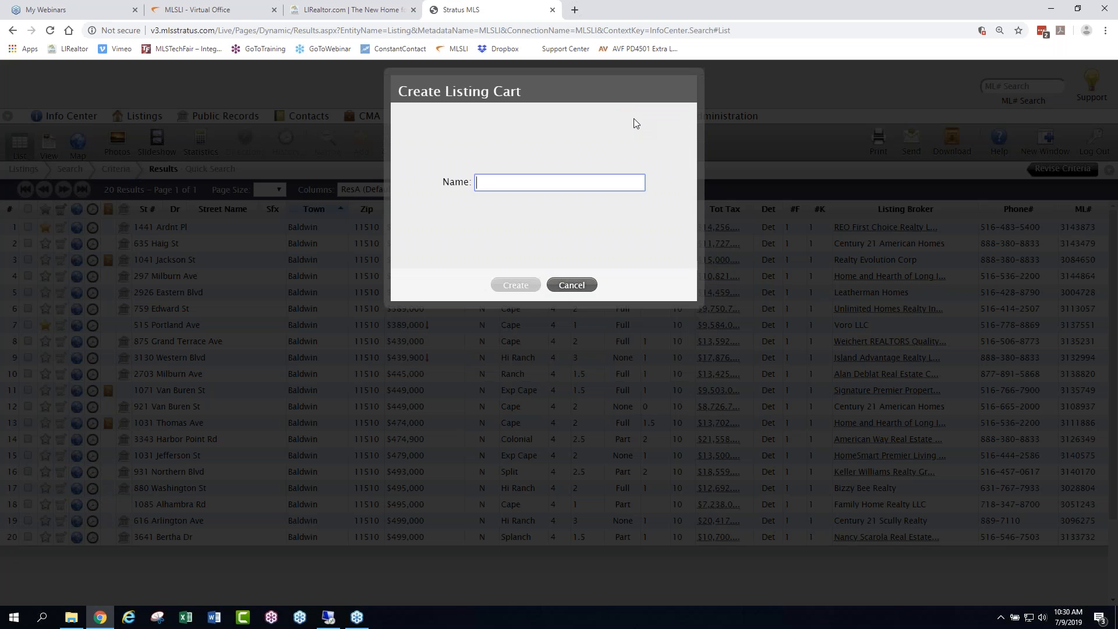
type("Jones ")
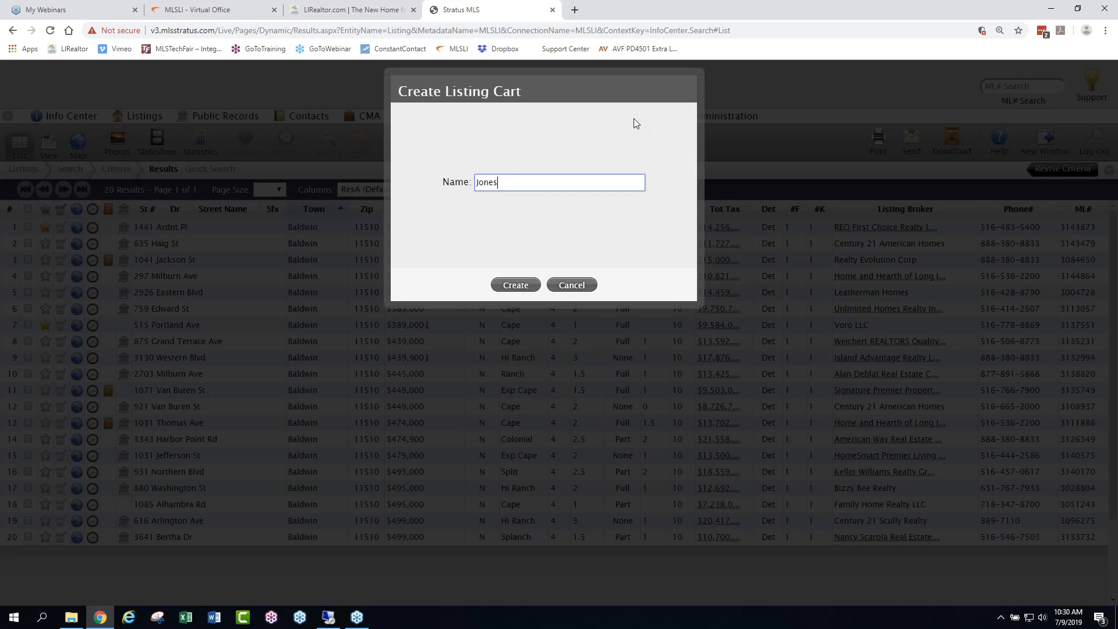
type("Baldwin")
left_click(526, 286)
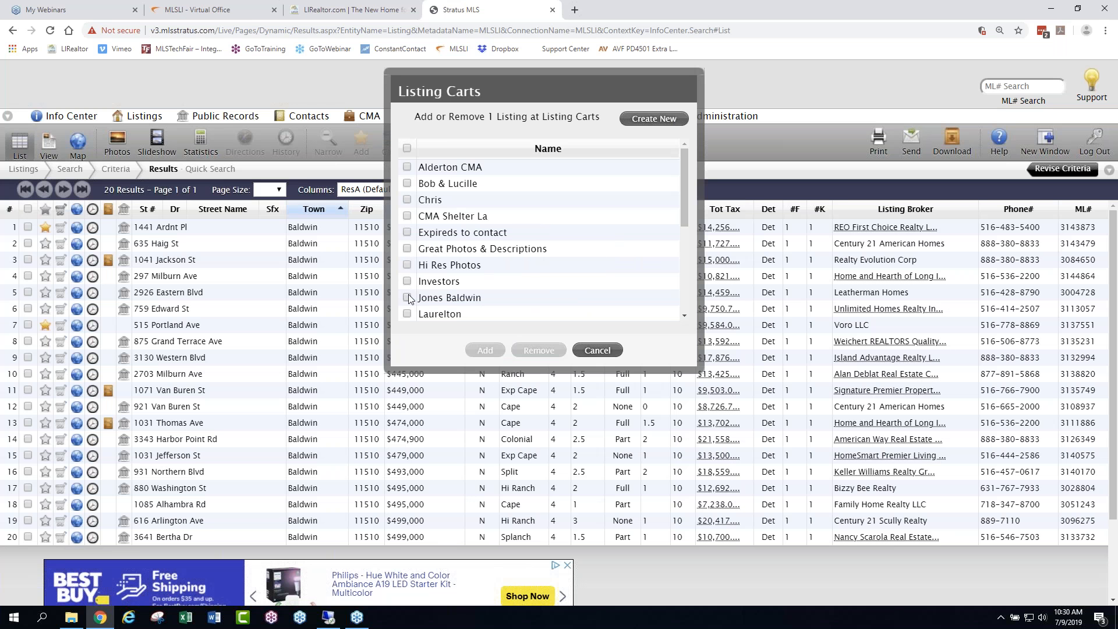
left_click(407, 298)
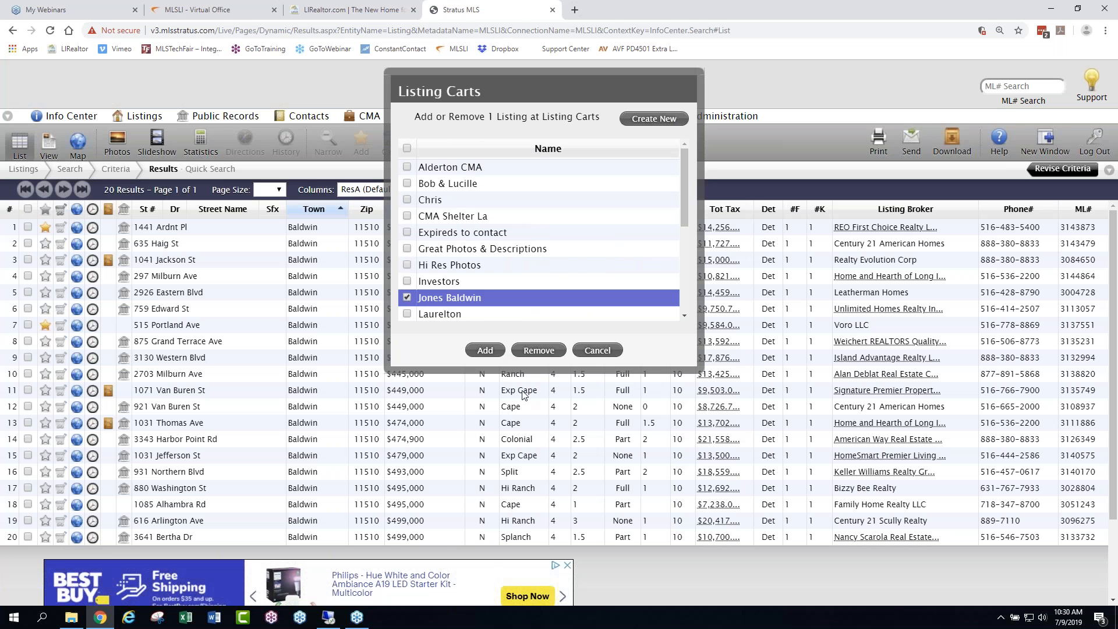
left_click(485, 350)
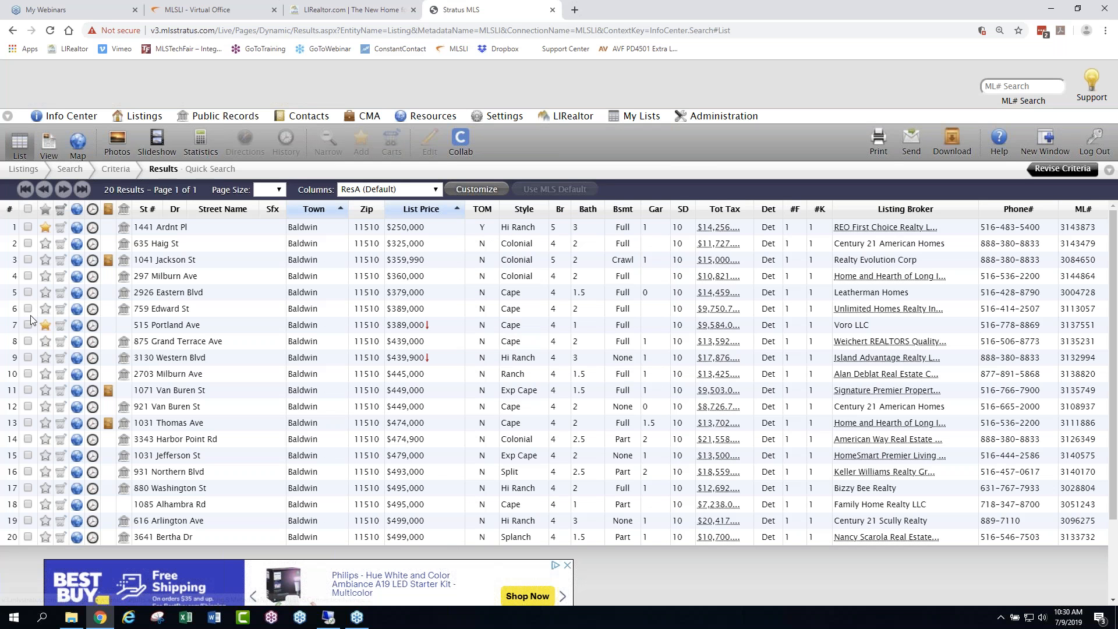
- Add results 6, 11 and 14 together to the client's new Baldwin listing cart and clear the selection
left_click(27, 309)
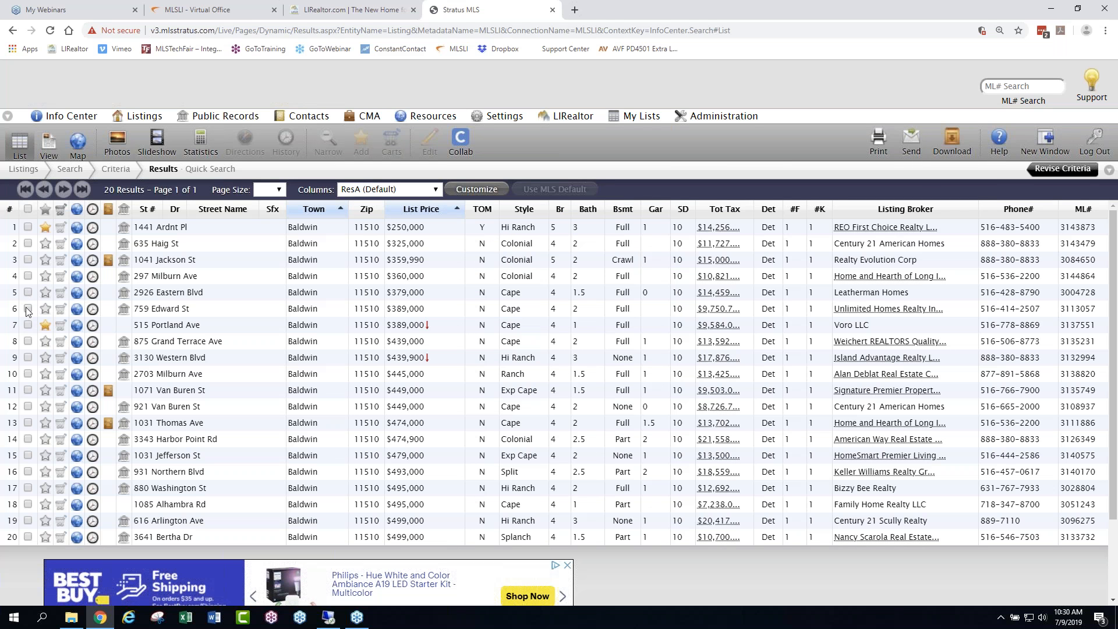
left_click(27, 391)
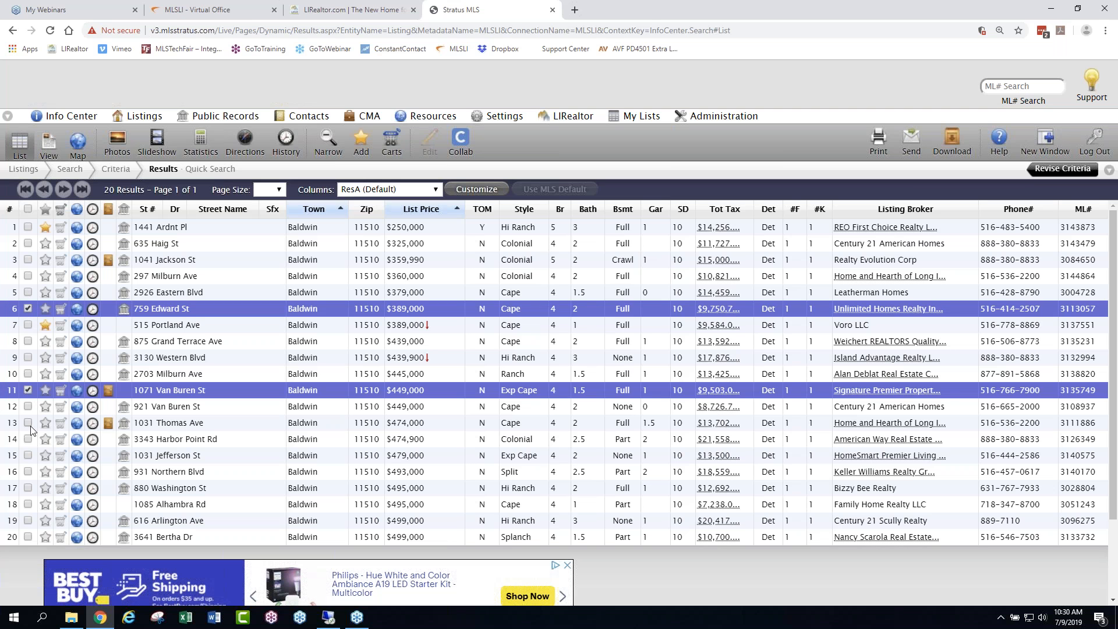
left_click(27, 439)
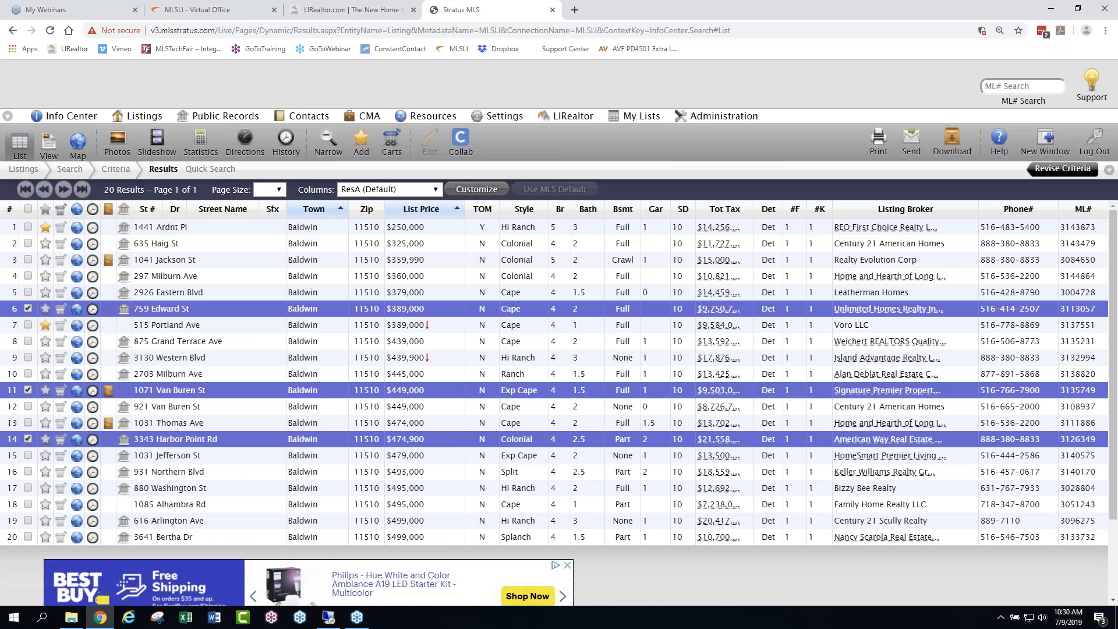
left_click(392, 139)
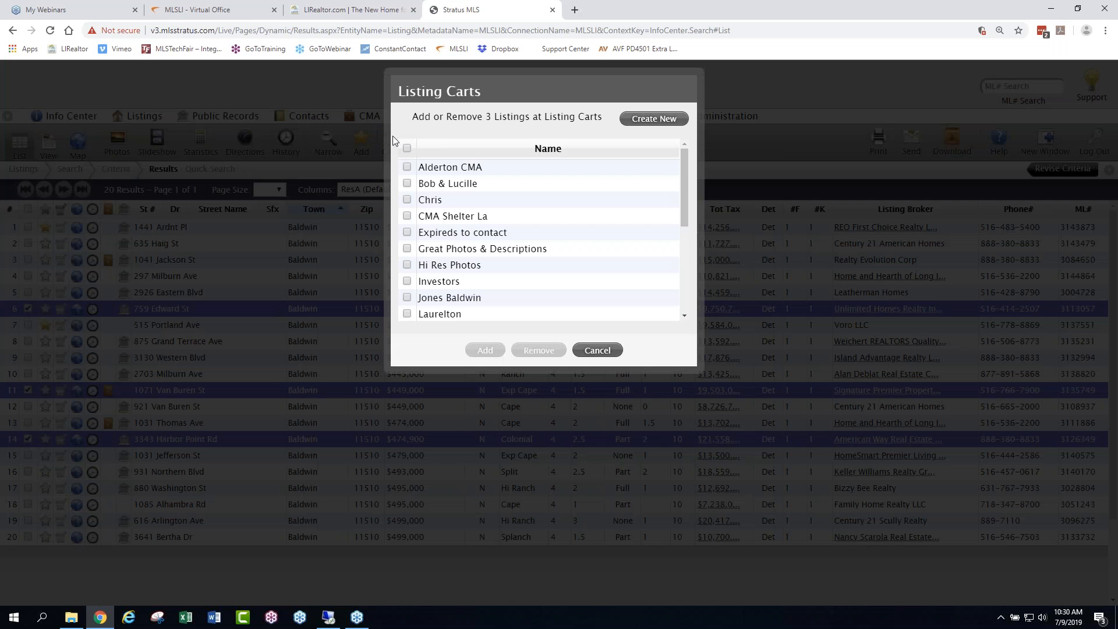
left_click(407, 298)
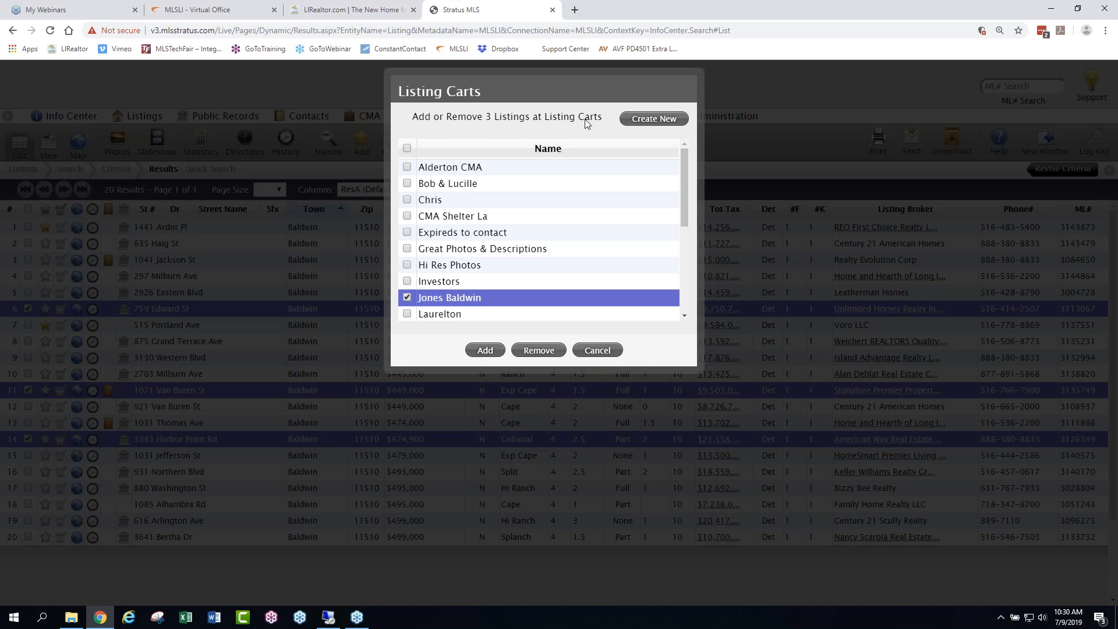
left_click(489, 351)
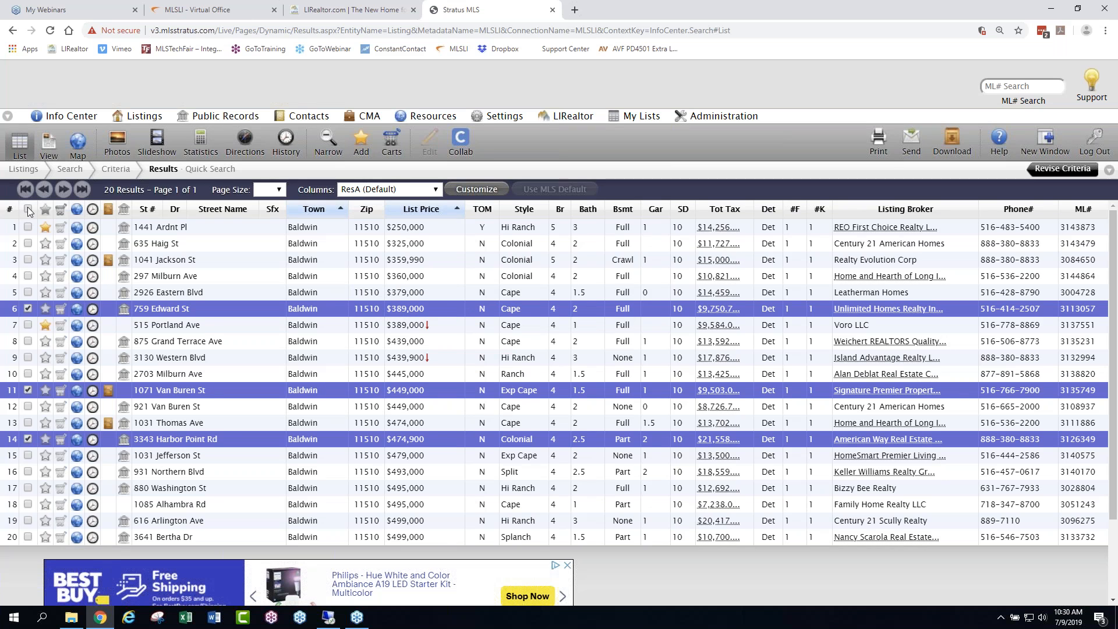
left_click(27, 208)
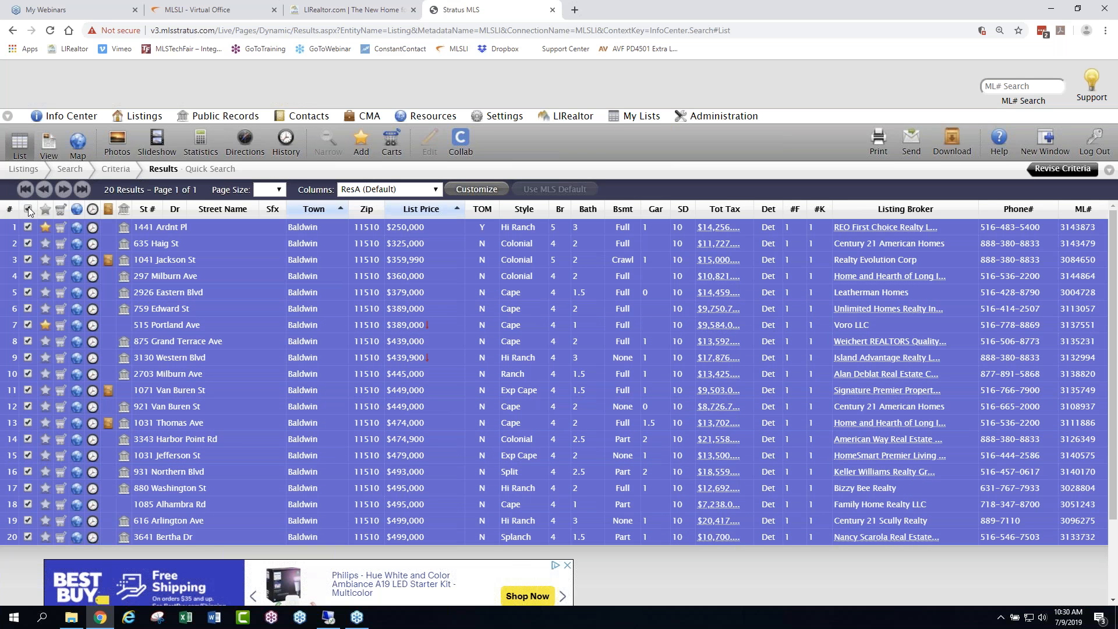
left_click(28, 209)
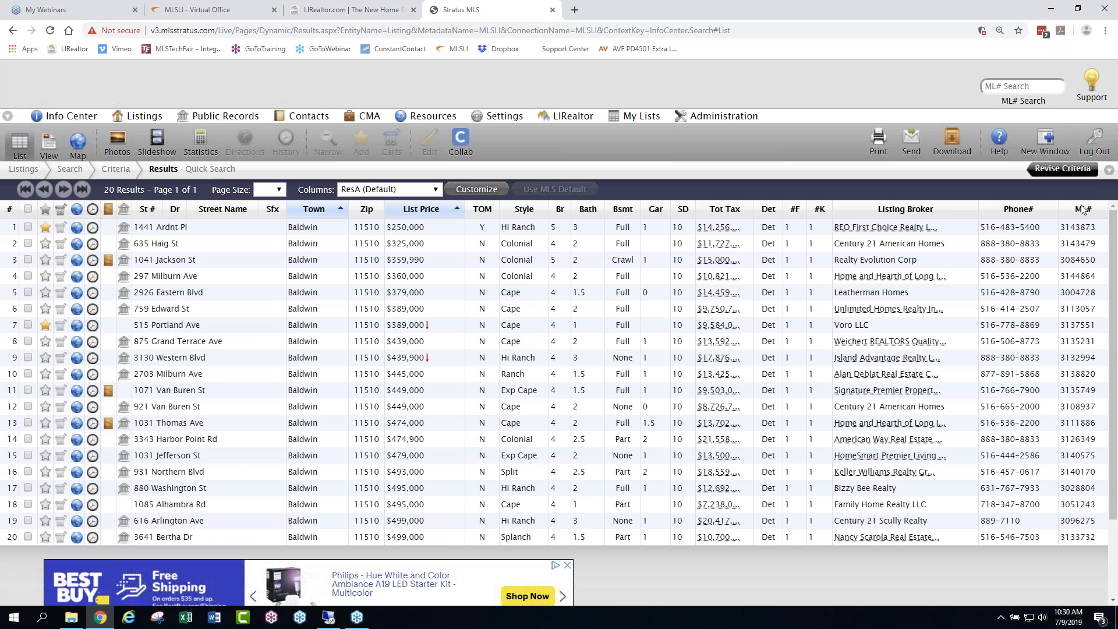
- Move the ML# column ahead of St # in the results list and remove the Zip, TOM and Det columns
left_click_drag(1076, 213, 199, 215)
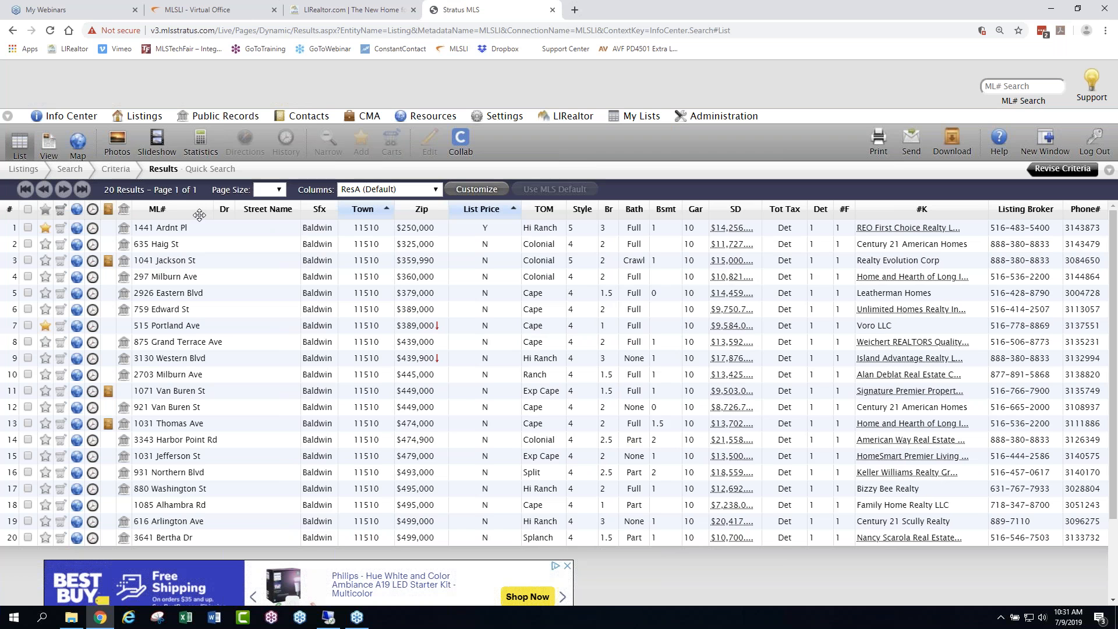
left_click_drag(198, 209, 162, 212)
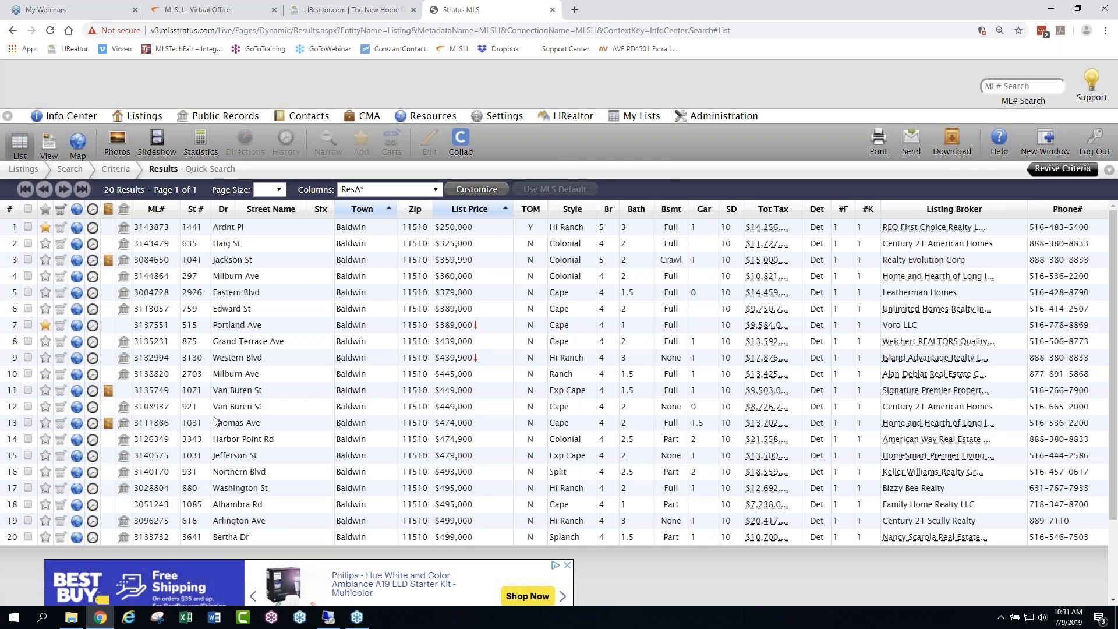
left_click(422, 216)
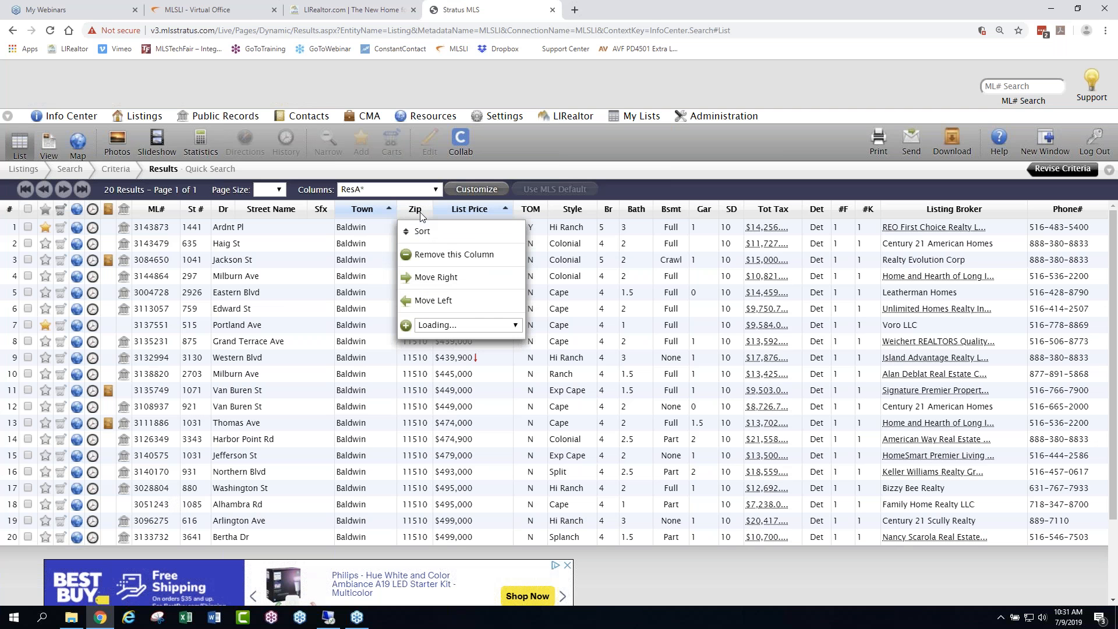
left_click(441, 255)
left_click(515, 212)
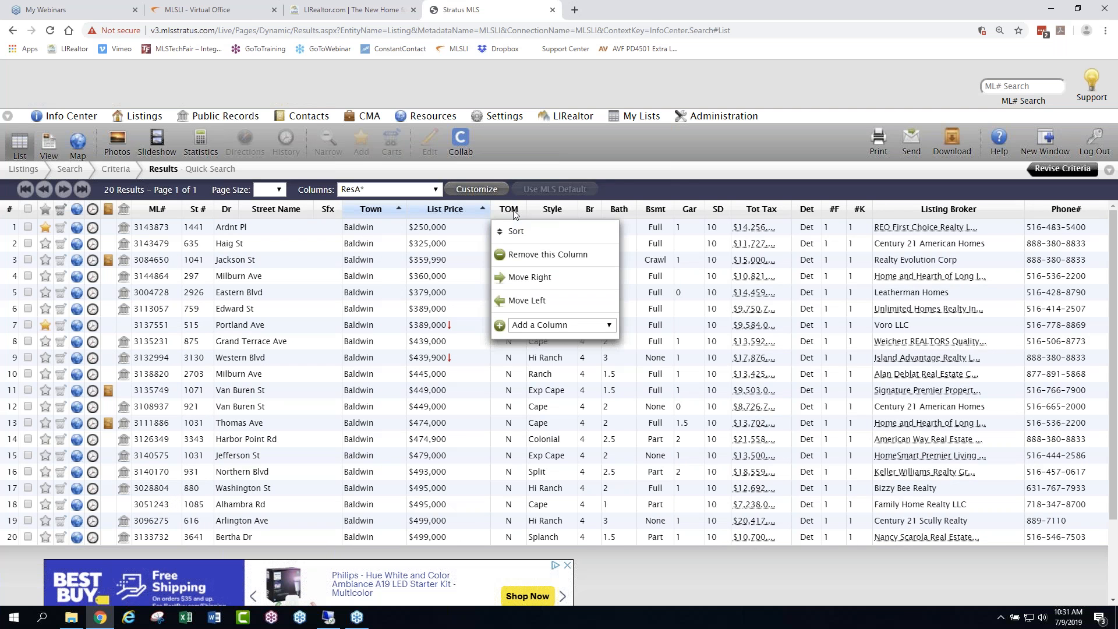
left_click(531, 255)
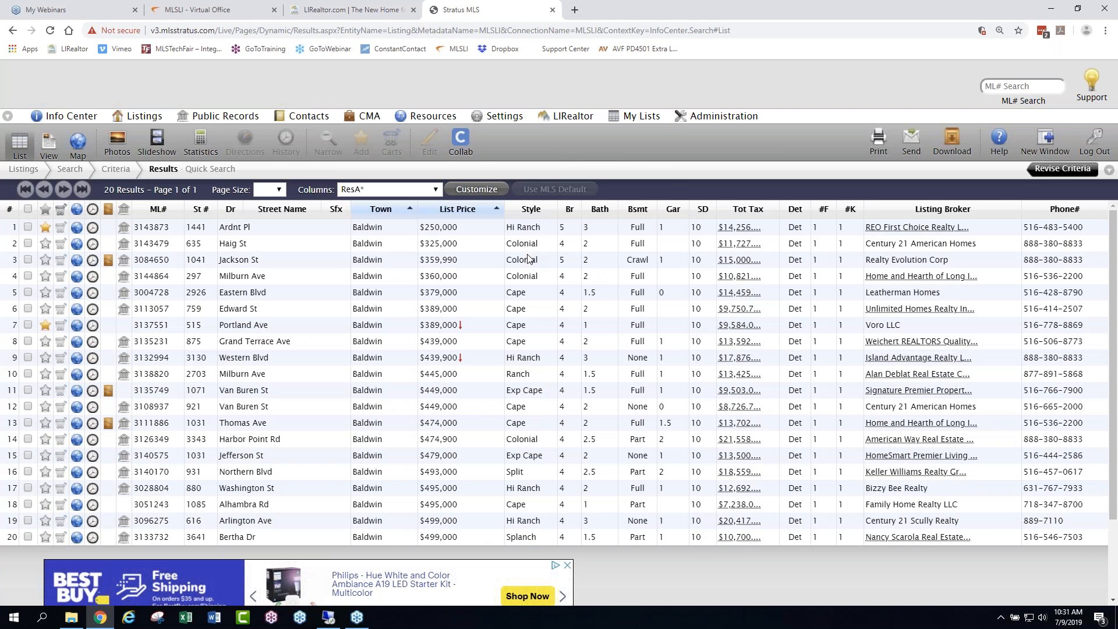
left_click(795, 211)
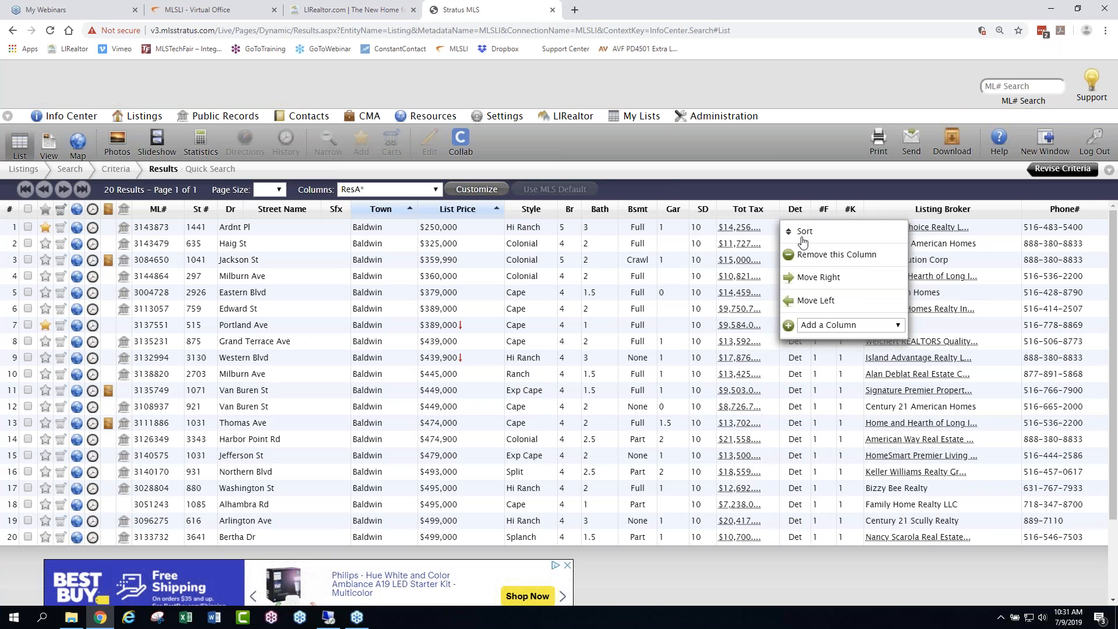
left_click(814, 265)
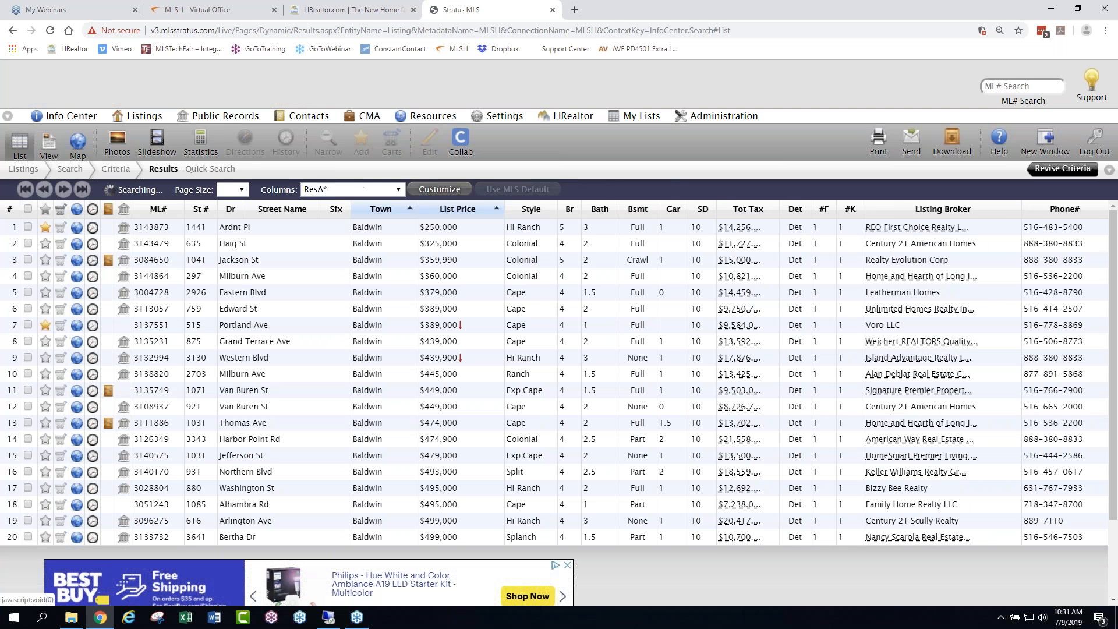
- Add a Listing Agent column directly before the Listing Broker column in the results list
left_click(933, 212)
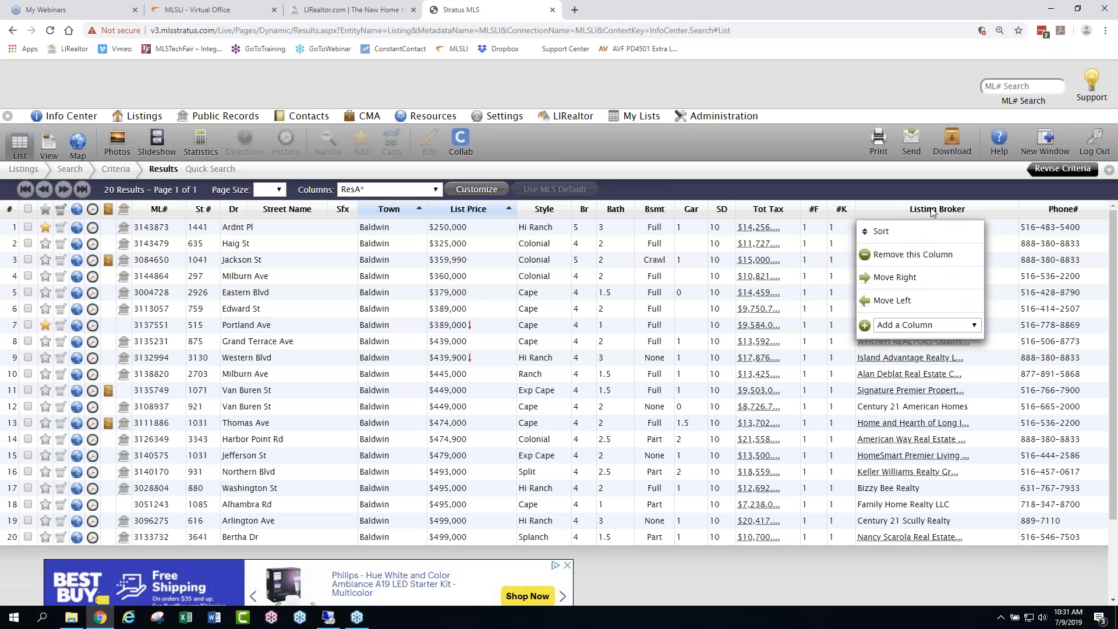
left_click(933, 212)
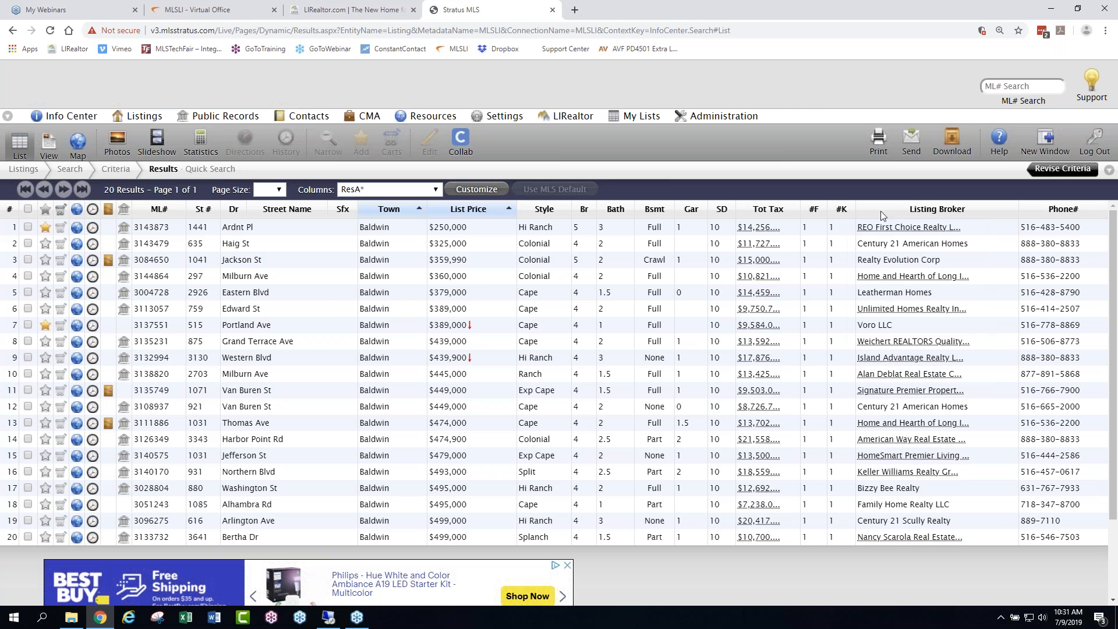
left_click(951, 210)
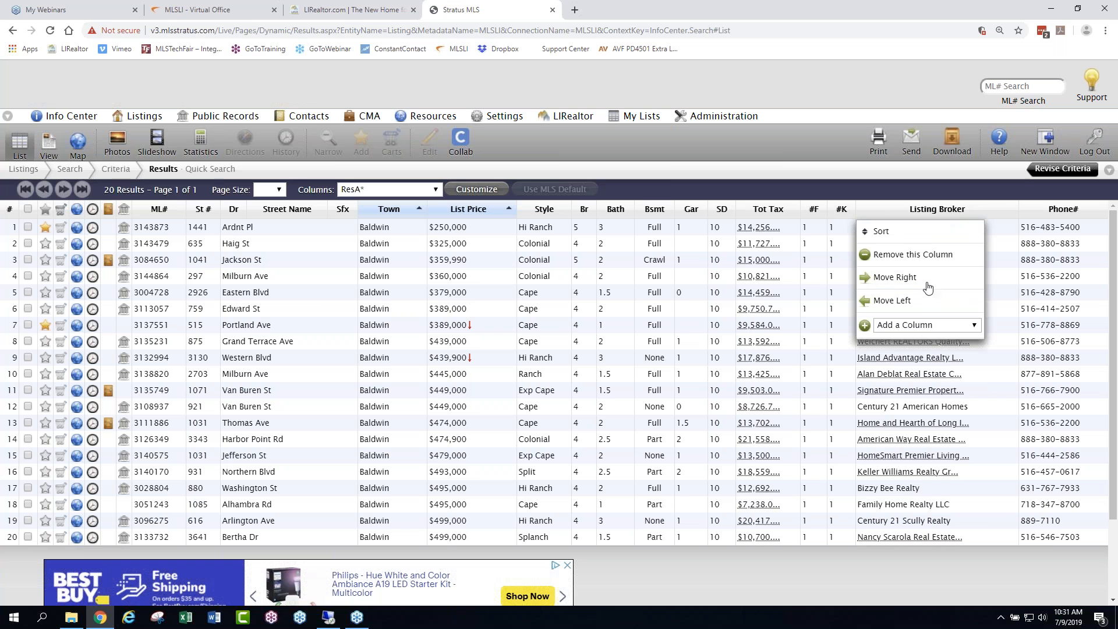
left_click(927, 325)
left_click_drag(1048, 362, 1048, 450)
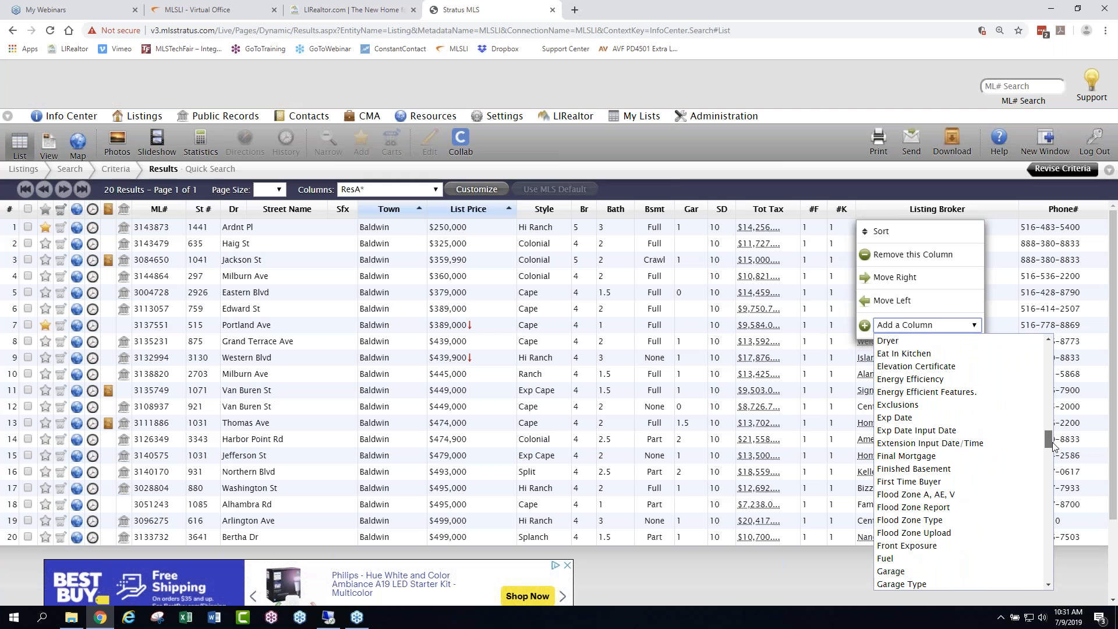
scroll(939, 467, "down", 4)
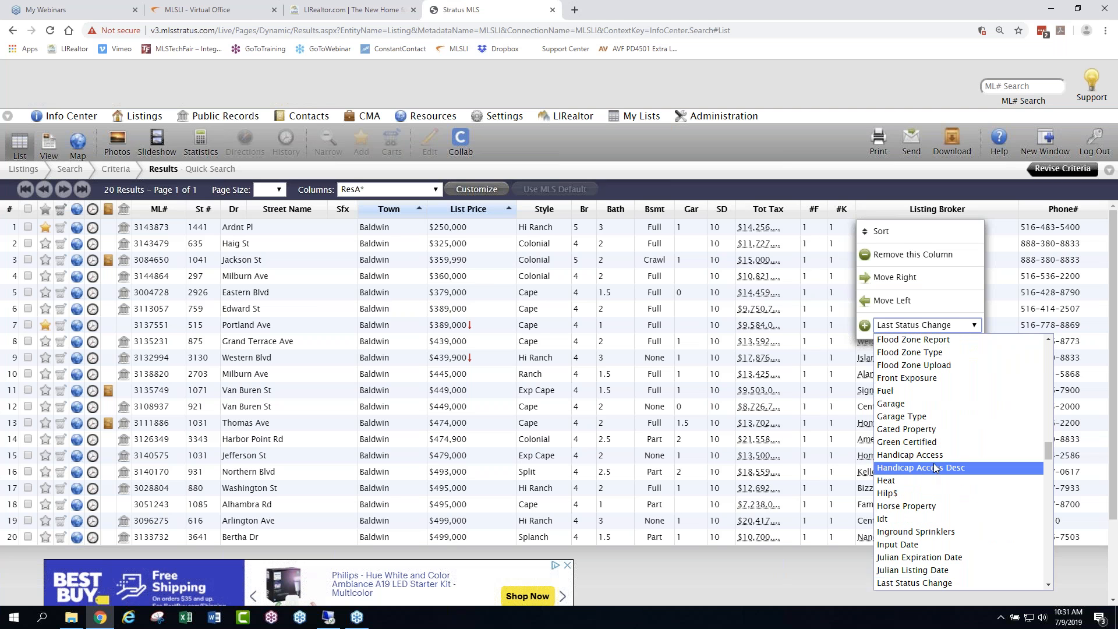
left_click_drag(1048, 450, 1047, 464)
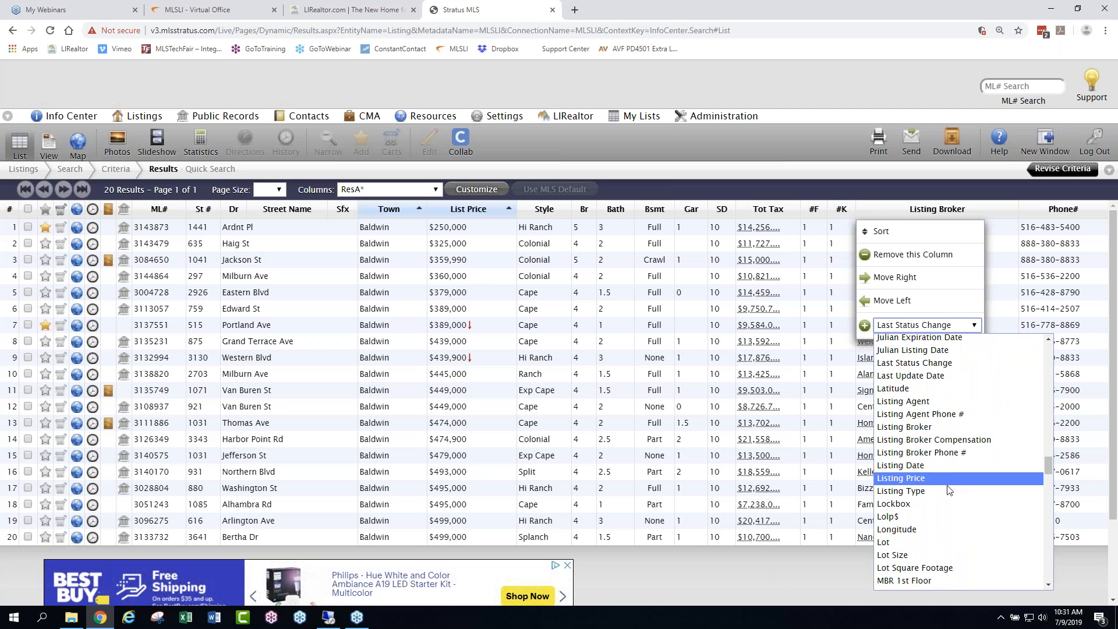
left_click(925, 406)
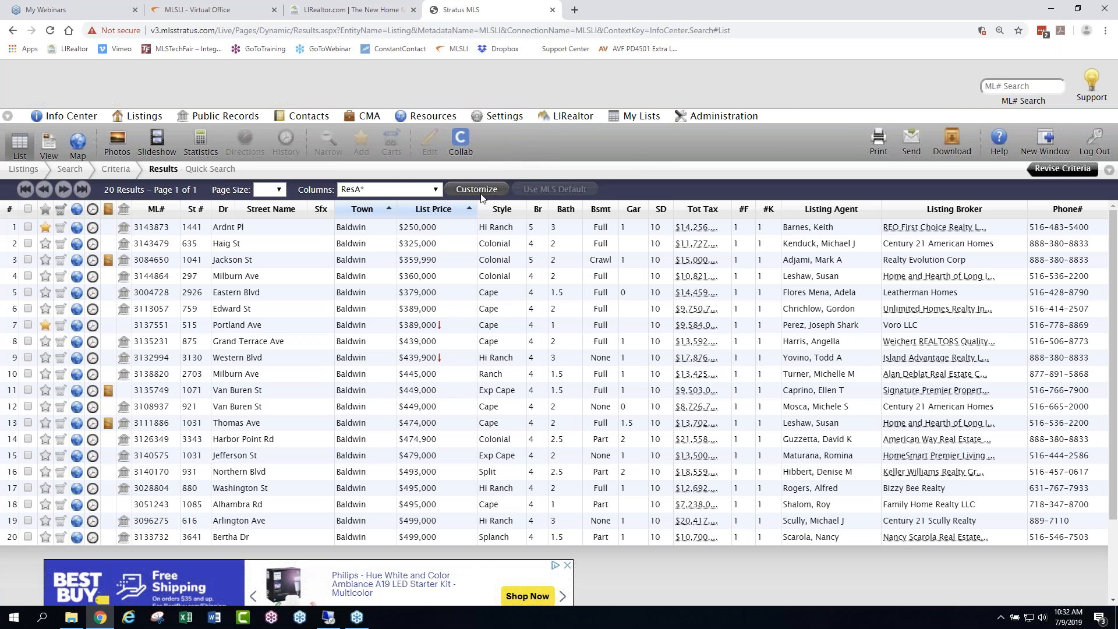
- Review the Customize Columns settings for the ResA* column set and leave without saving
left_click(481, 194)
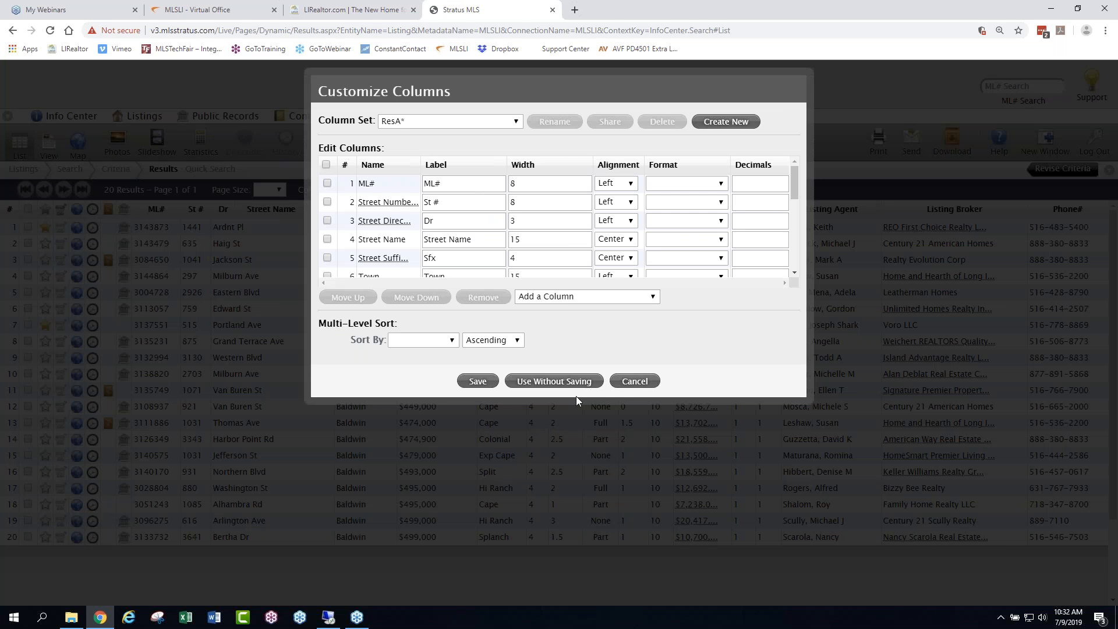
left_click(639, 384)
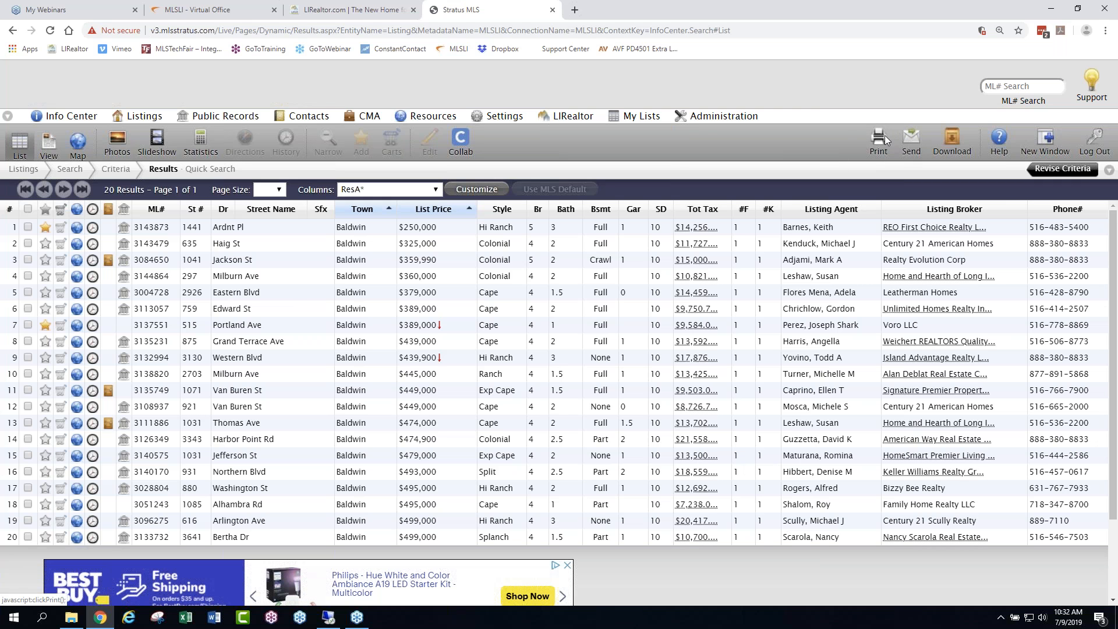
- Preview the results page with the browser's own print function and cancel without printing
left_click(1117, 63)
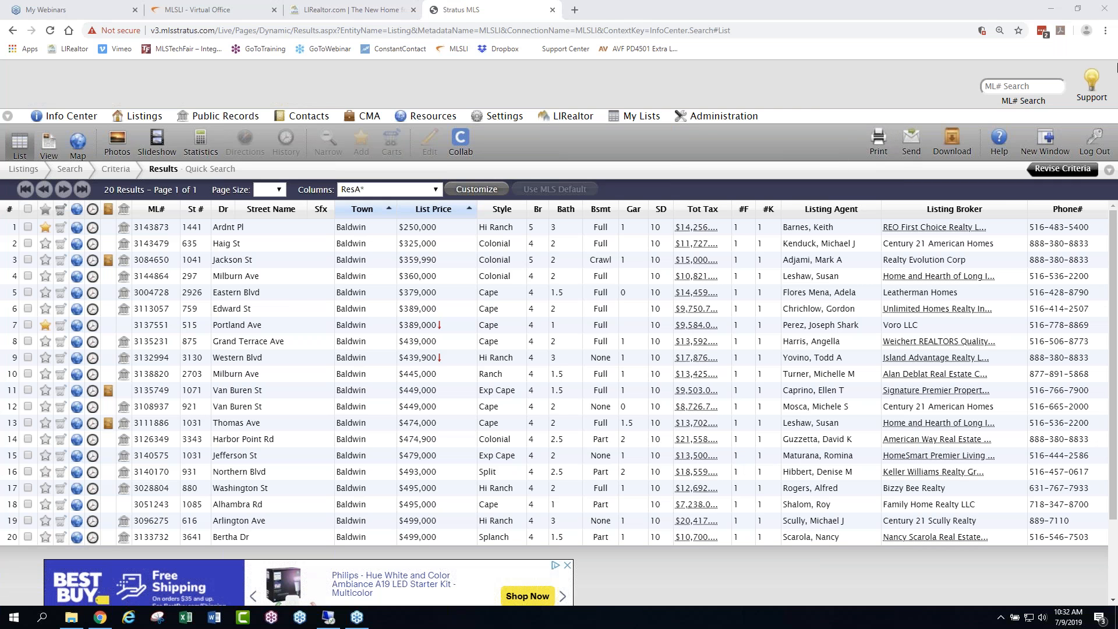
left_click(1106, 33)
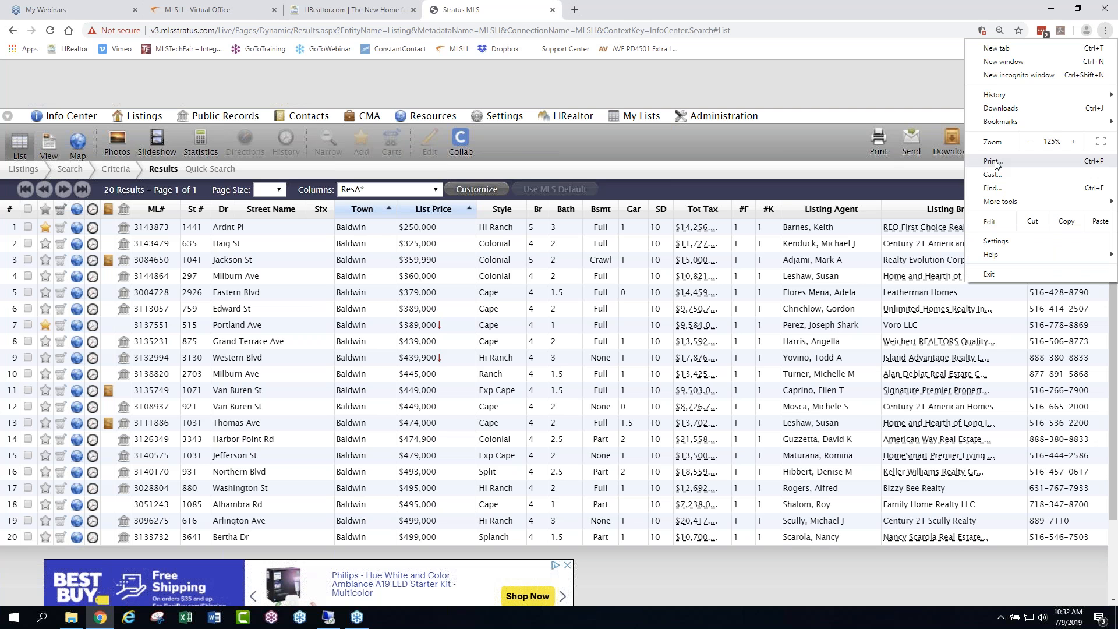
left_click(997, 160)
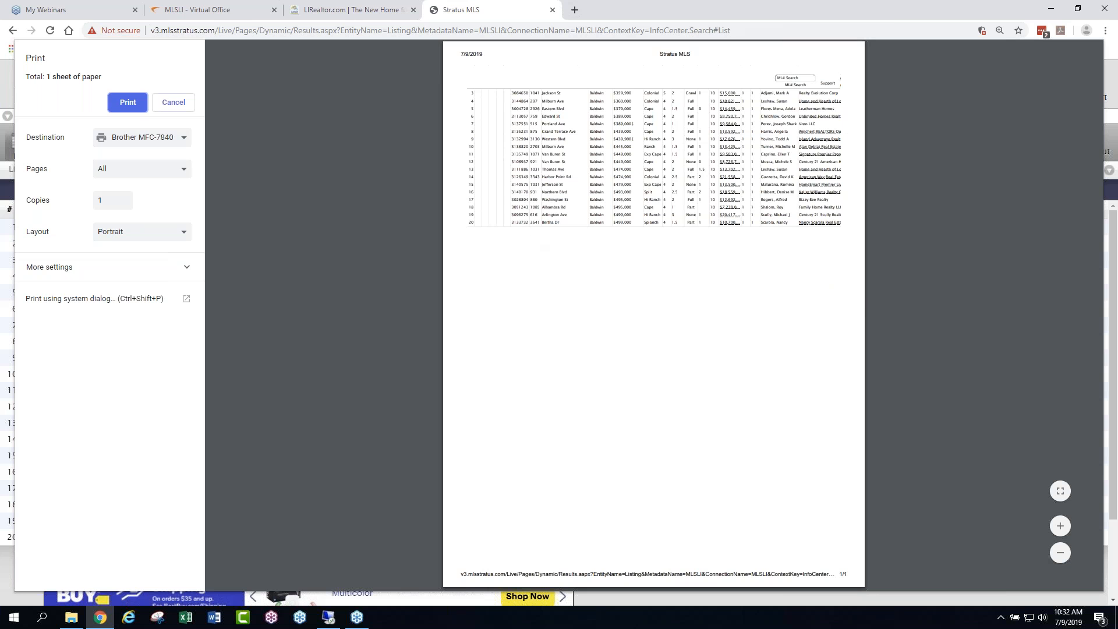
left_click(180, 103)
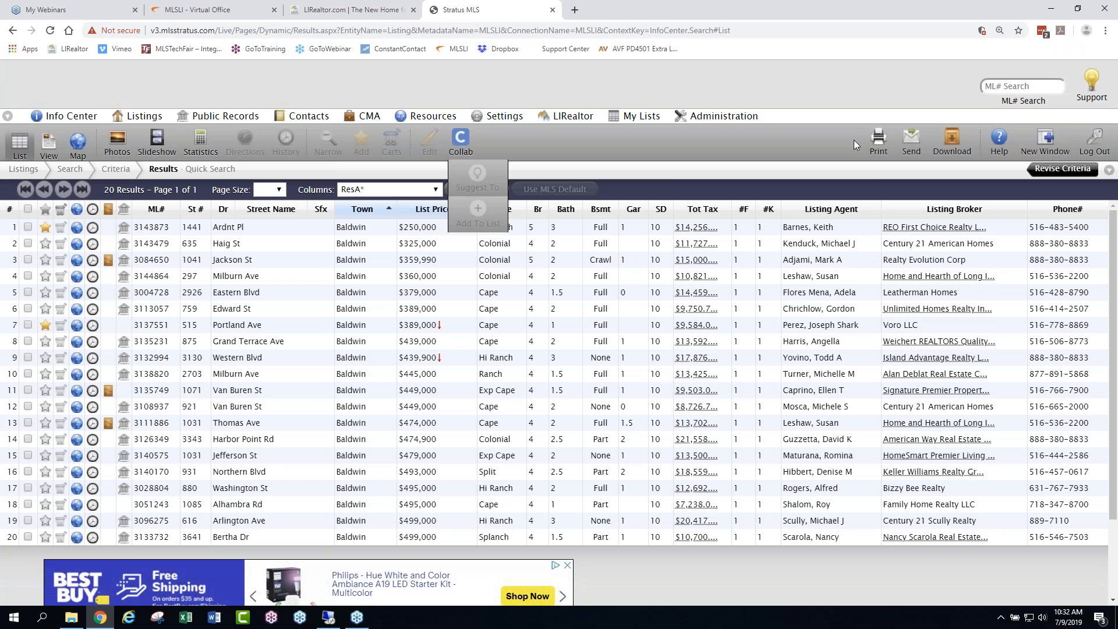
- Preview the Stratus printout of list rows for all 20 listings with the ResA* column set and close the preview
left_click(876, 139)
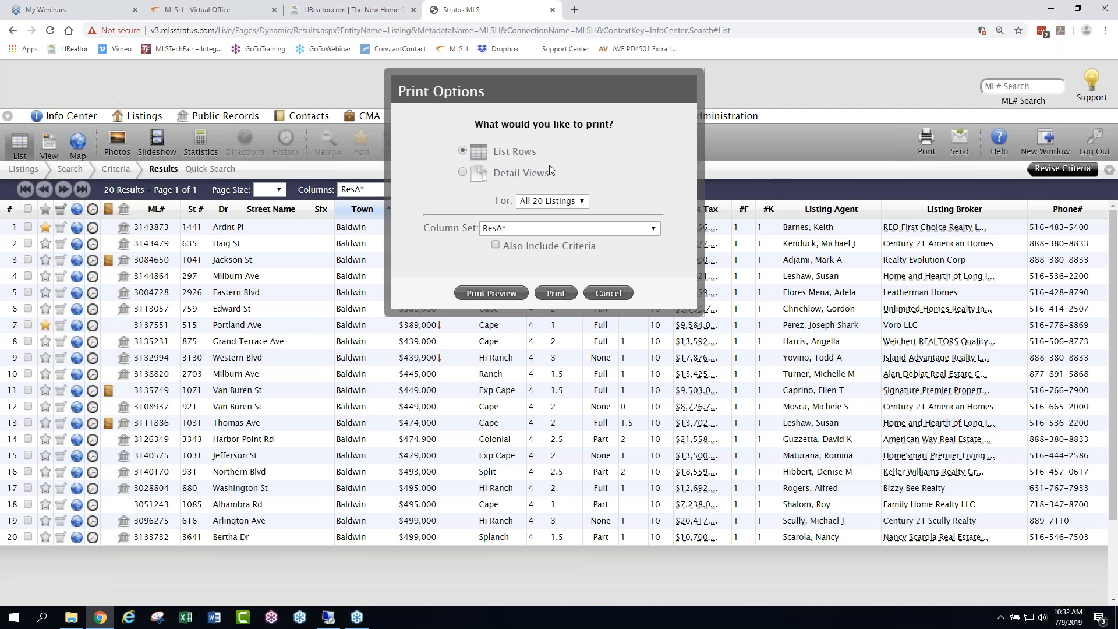
left_click(508, 295)
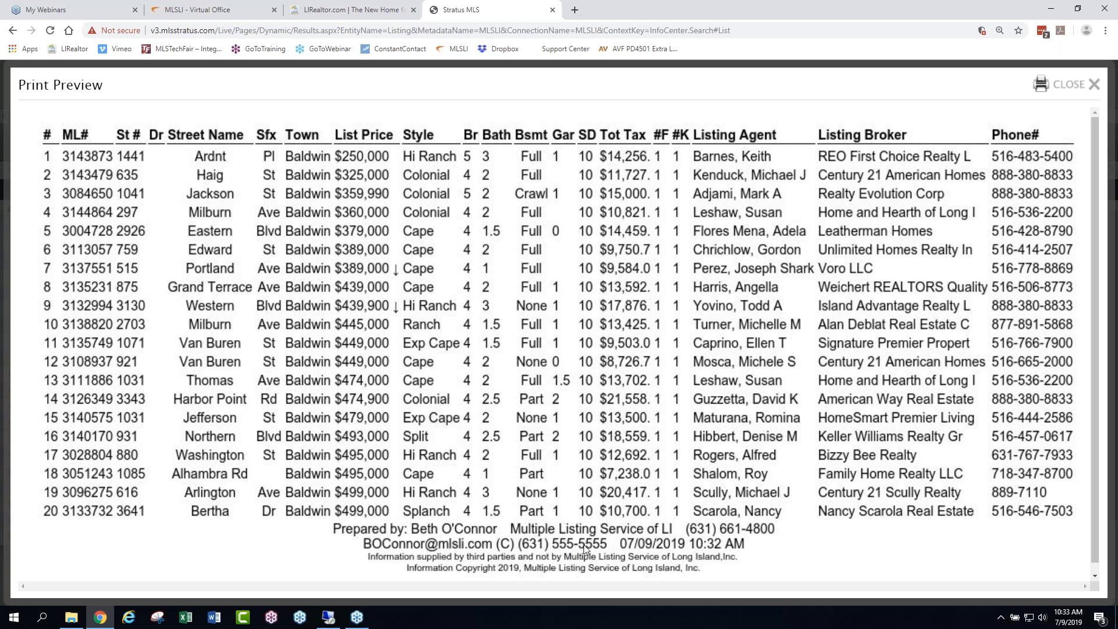
left_click(1075, 85)
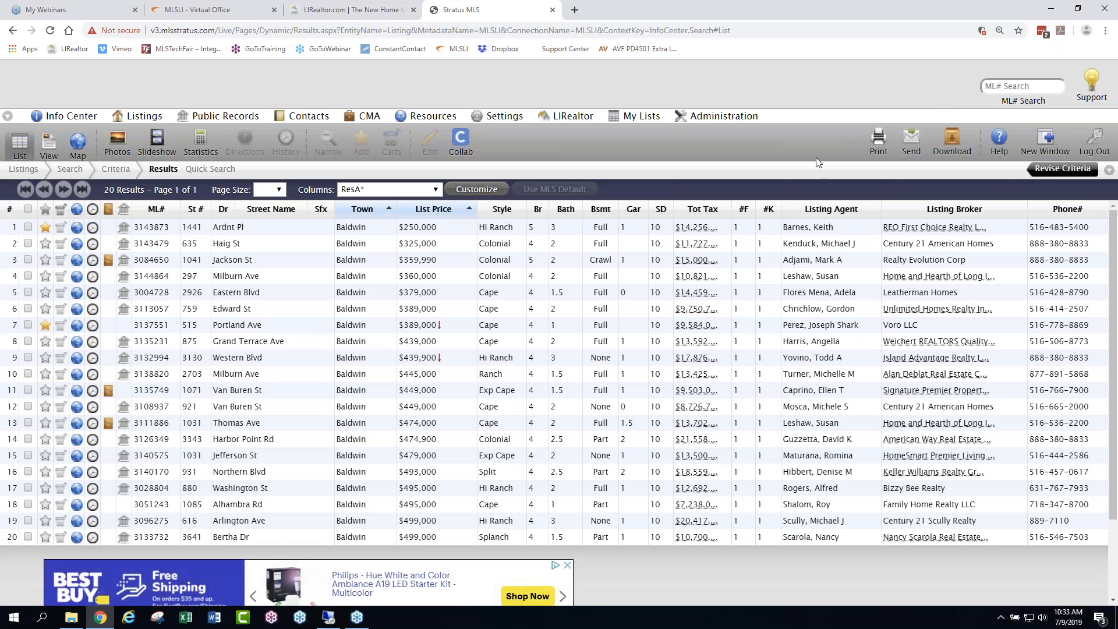
- Start an email of the listing results and enter the recipient's e-mail address
left_click(913, 142)
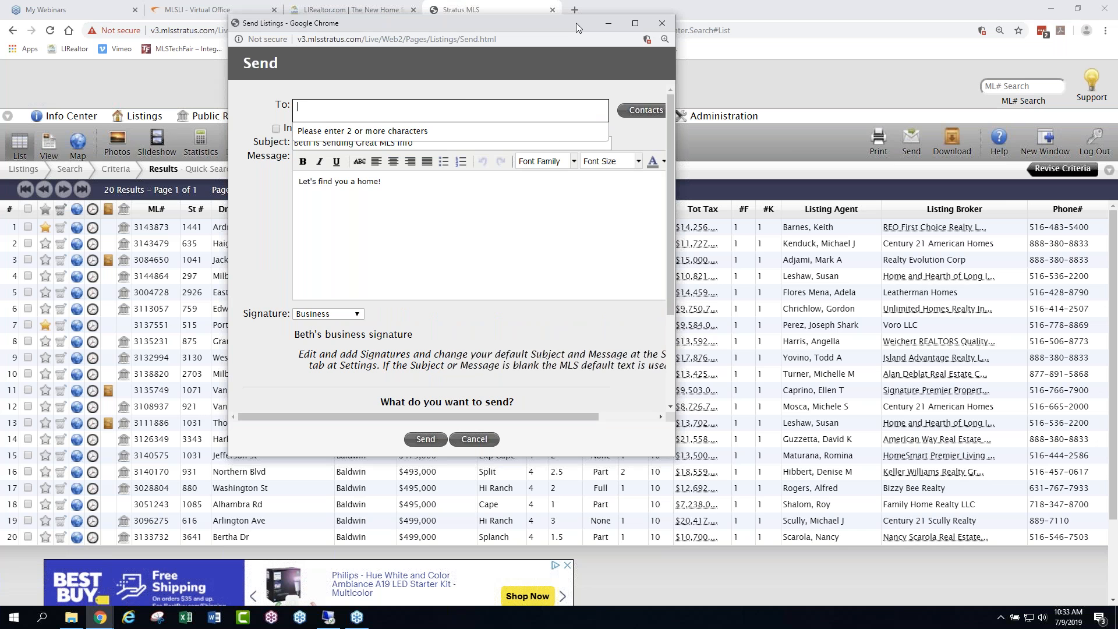
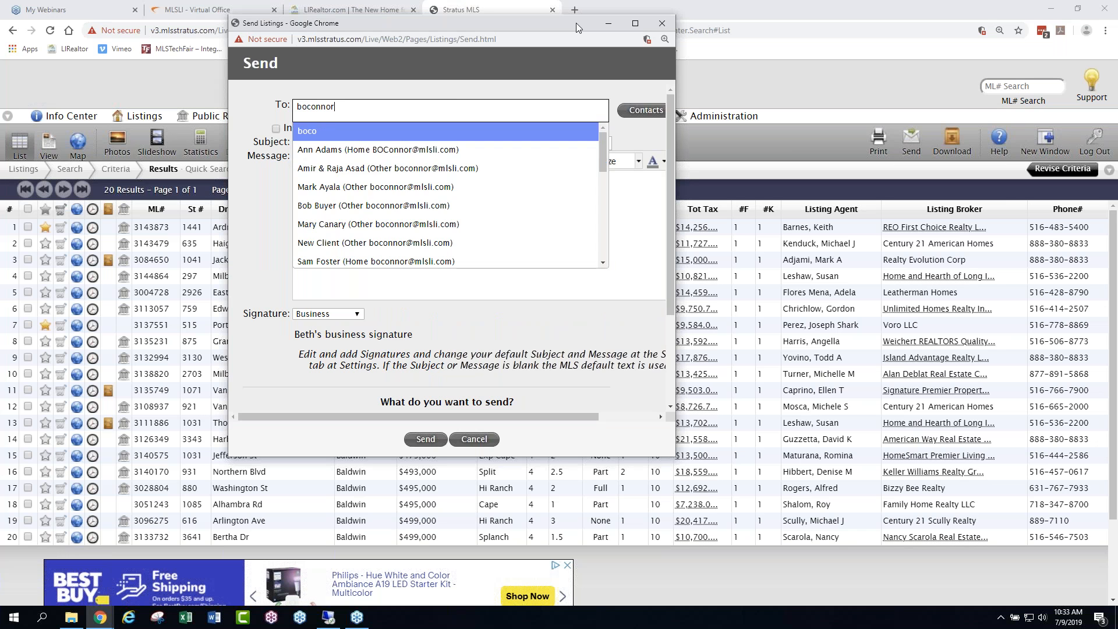
left_click(349, 135)
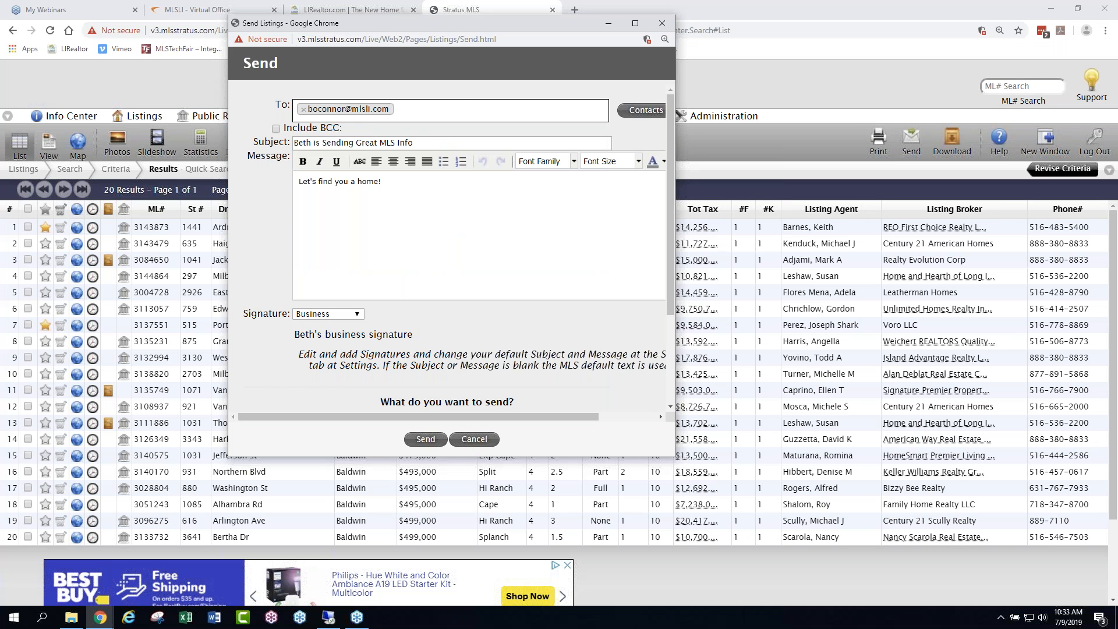
- Keep the default subject and replace the message text with "Showing options Saturday" followed by a July date
left_click_drag(410, 144, 272, 138)
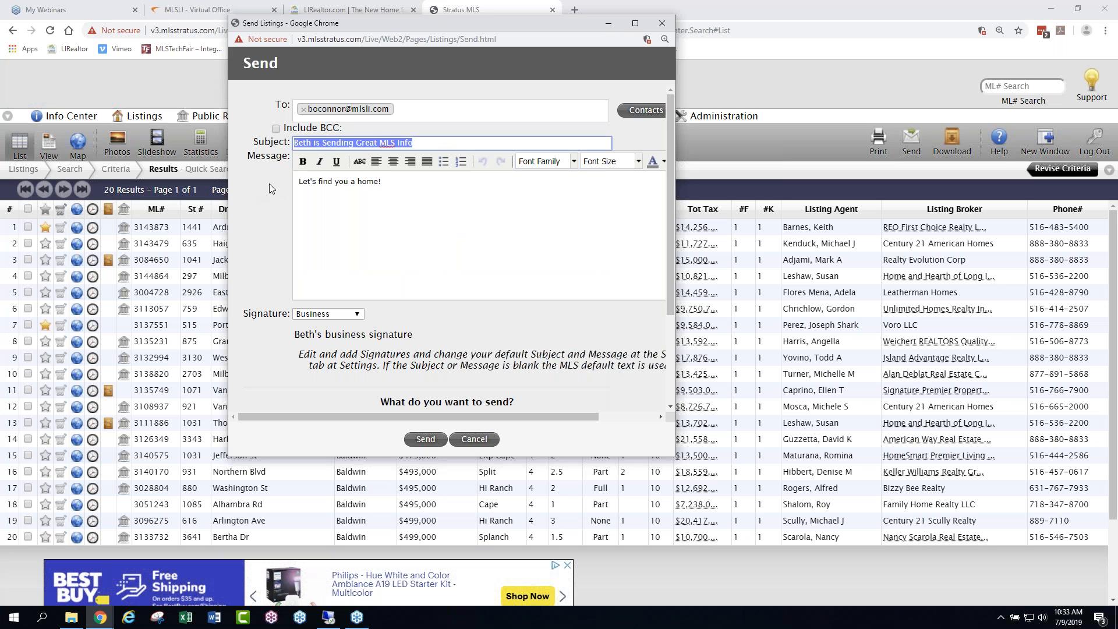
left_click_drag(397, 183, 285, 183)
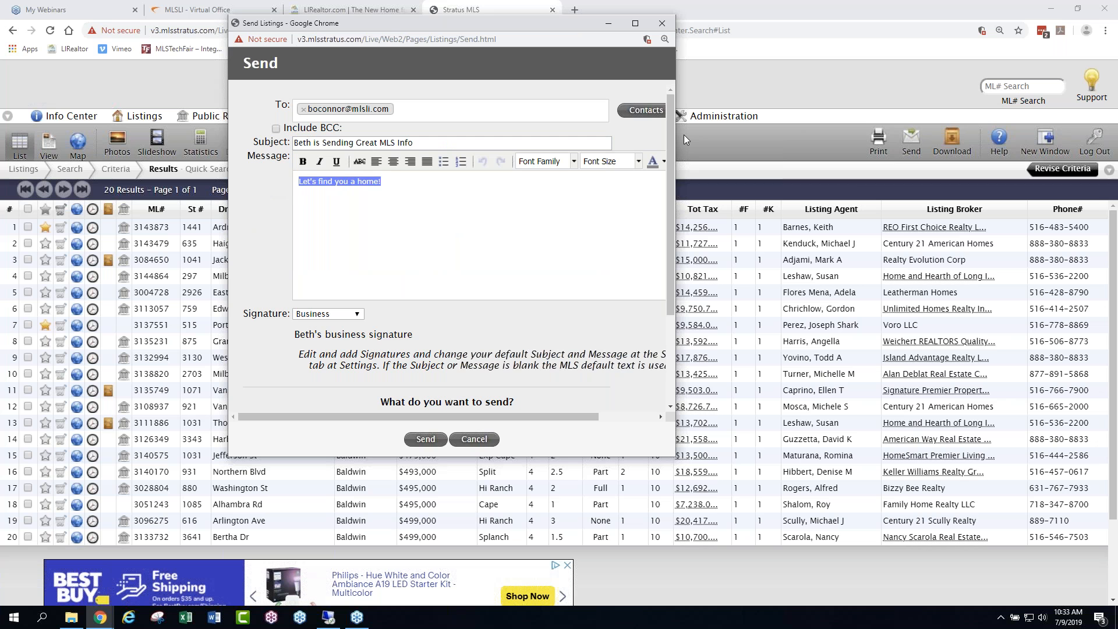
type("Showing options Saturday ")
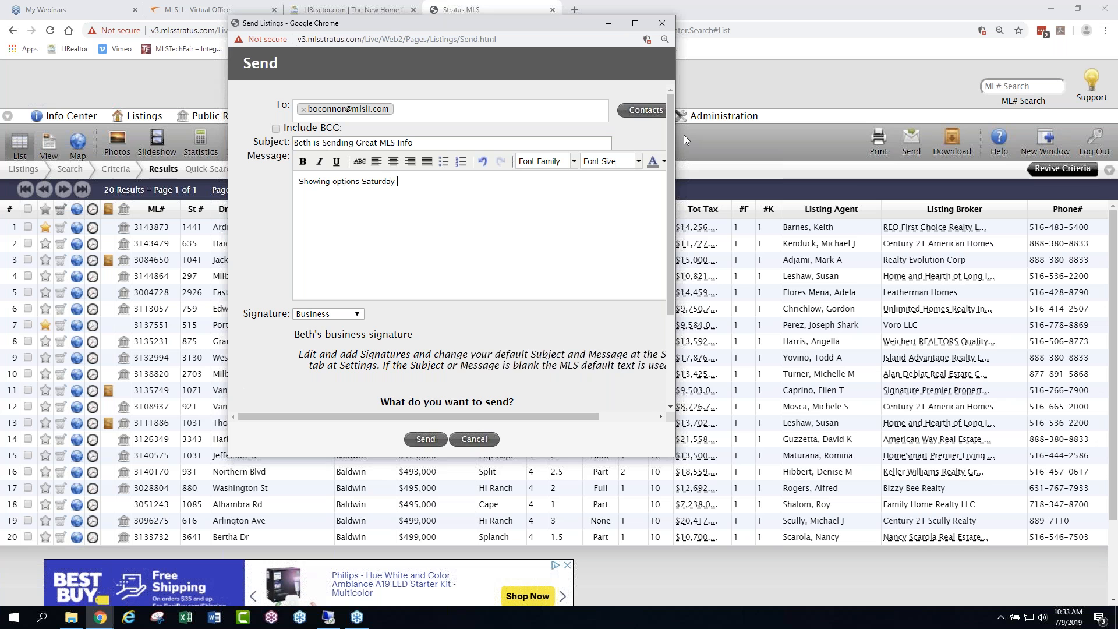
type("July 13")
- Choose the Customer Full form with Detail Views selected, and switch the email content back to List Rows for all 20 listings
scroll(523, 315, "down", 2)
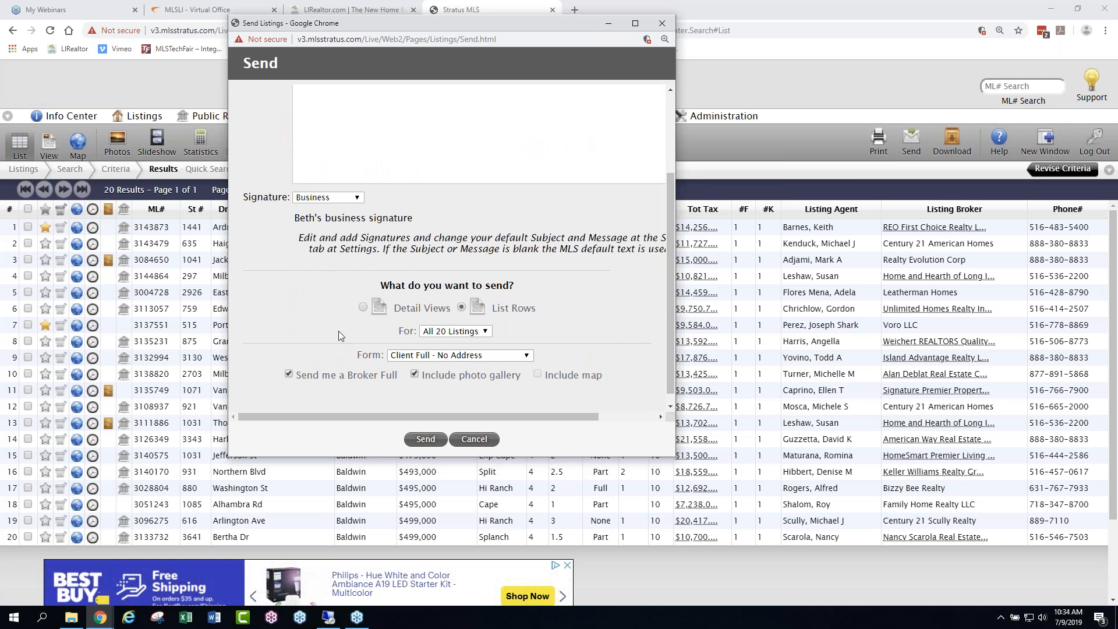
left_click(362, 308)
left_click(400, 357)
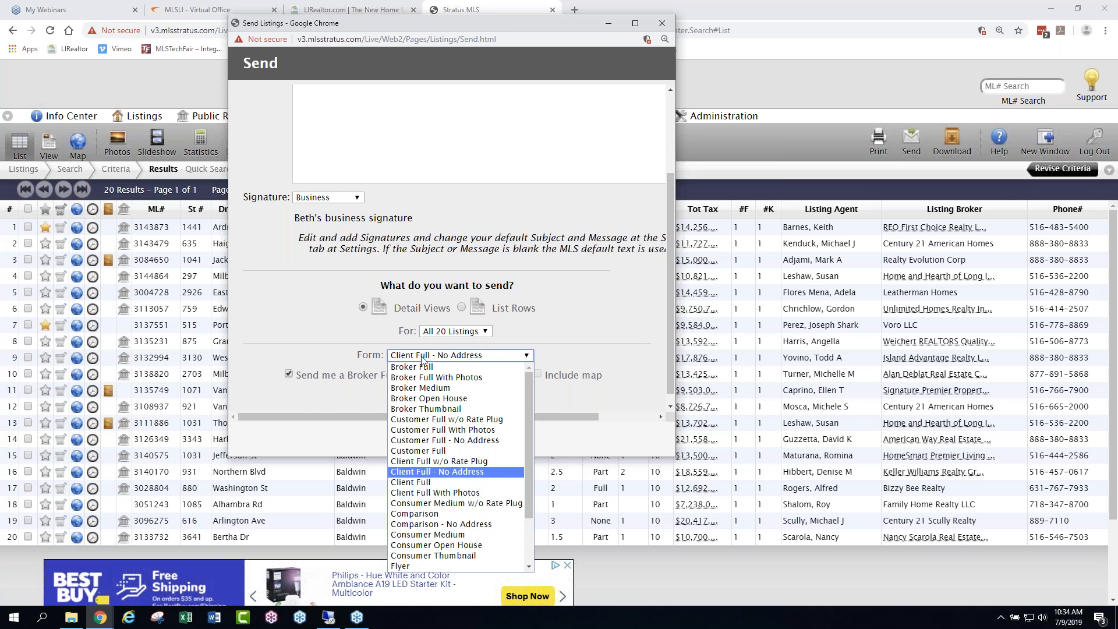
left_click(428, 451)
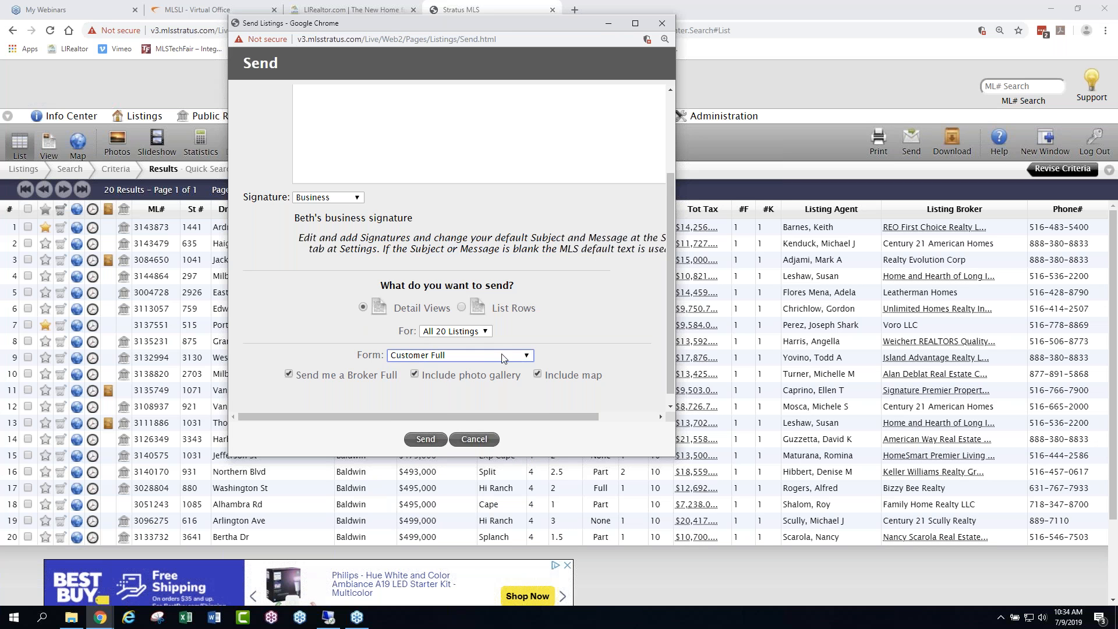
left_click(527, 356)
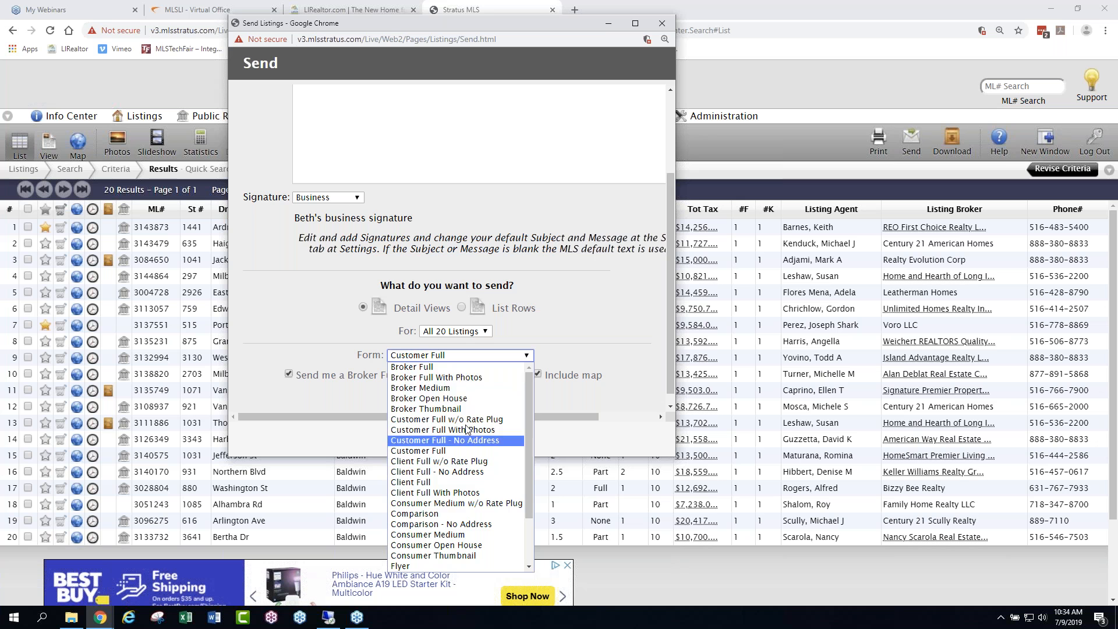
left_click(563, 337)
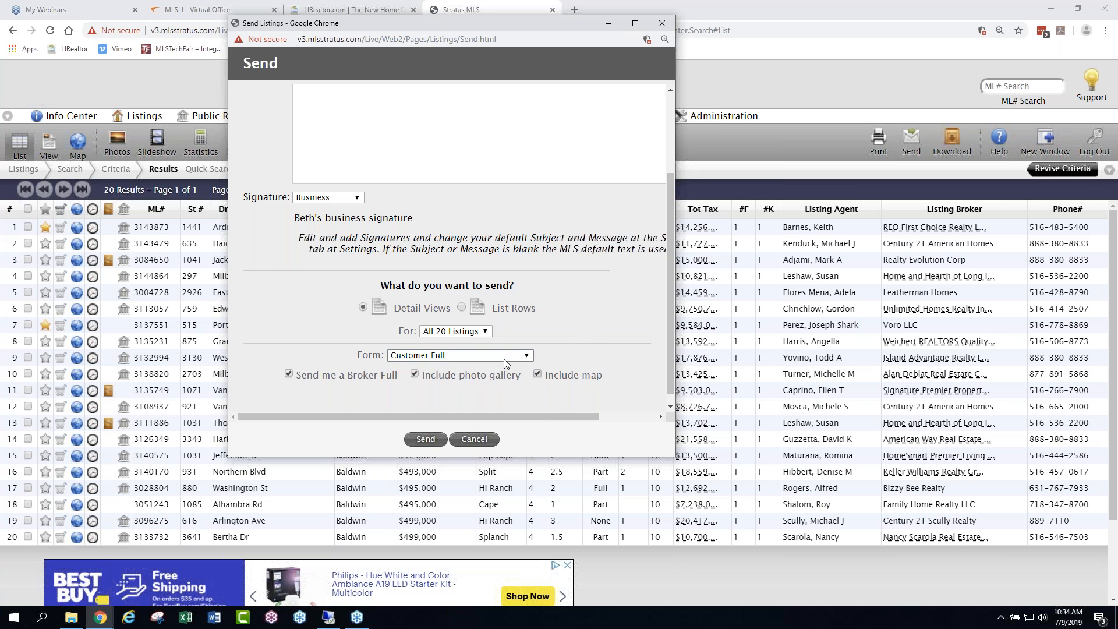
left_click(462, 305)
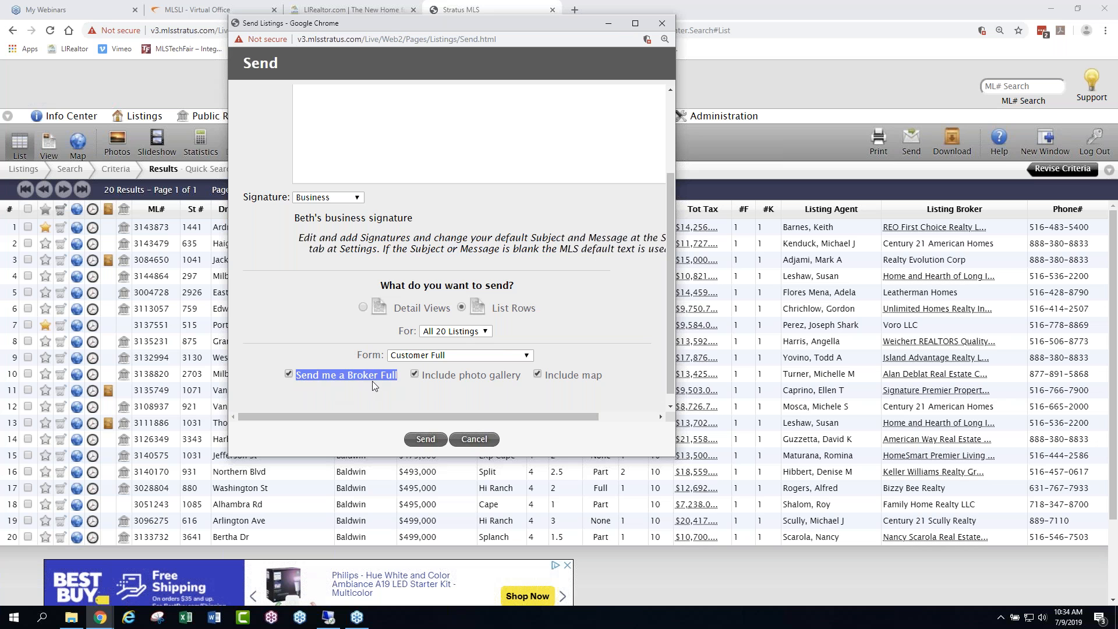
- Turn off the Broker Full copy option, send the listings email, and close the Send window
left_click(383, 397)
left_click(427, 441)
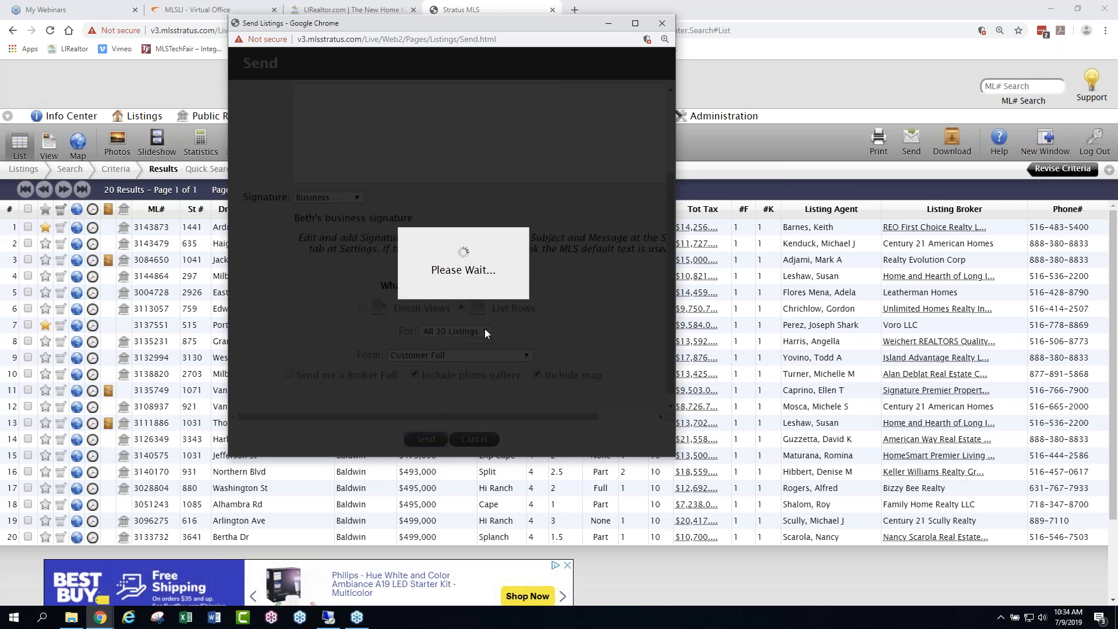
left_click(663, 26)
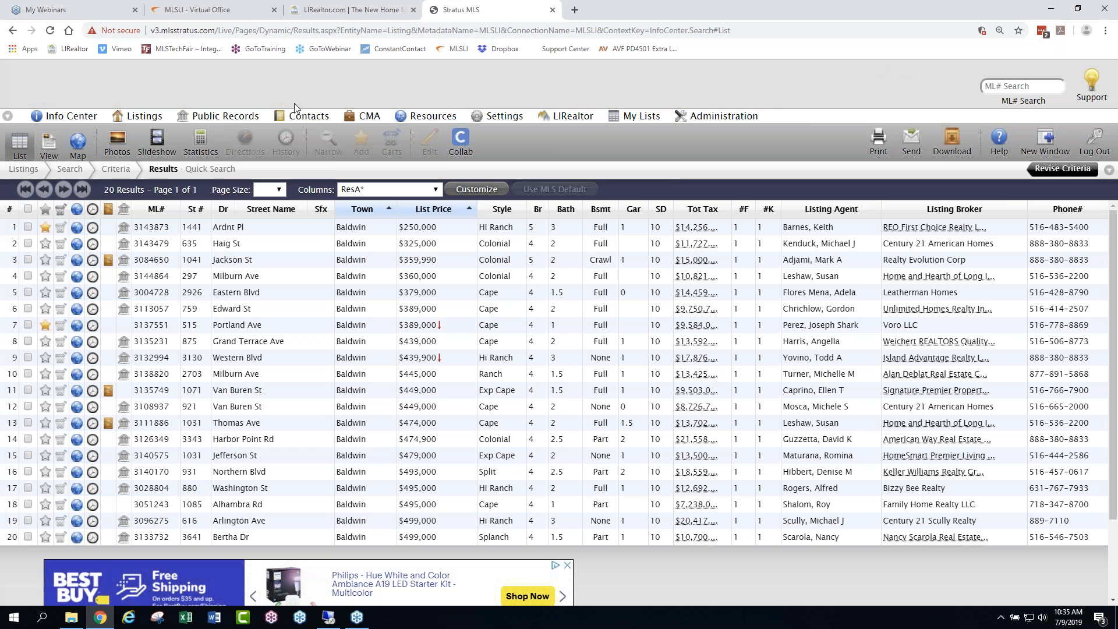
- Return to the Info Center and open the MLS listings search page
left_click(63, 117)
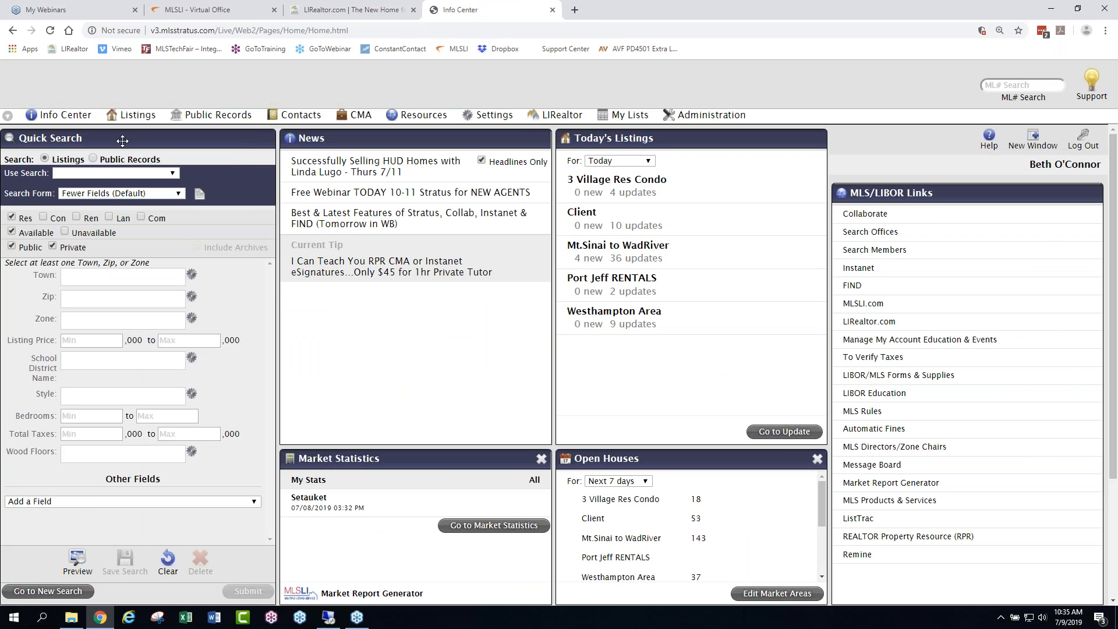
mouse_move(146, 117)
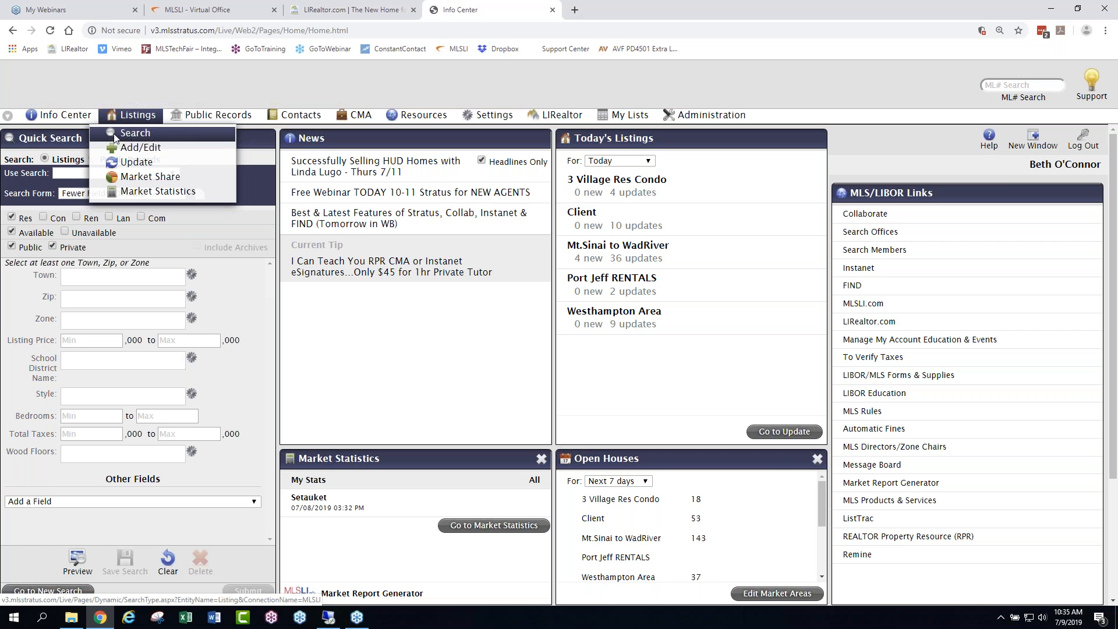
left_click(149, 134)
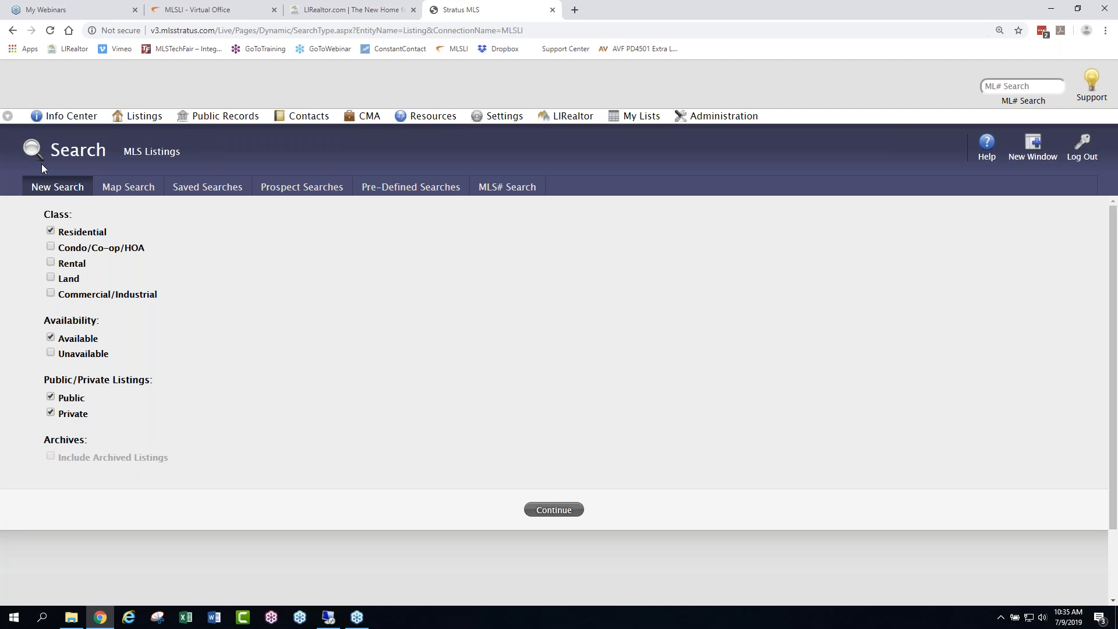
- Review the Map Search, Saved Searches and Prospect Searches pages of the listings search
left_click(145, 187)
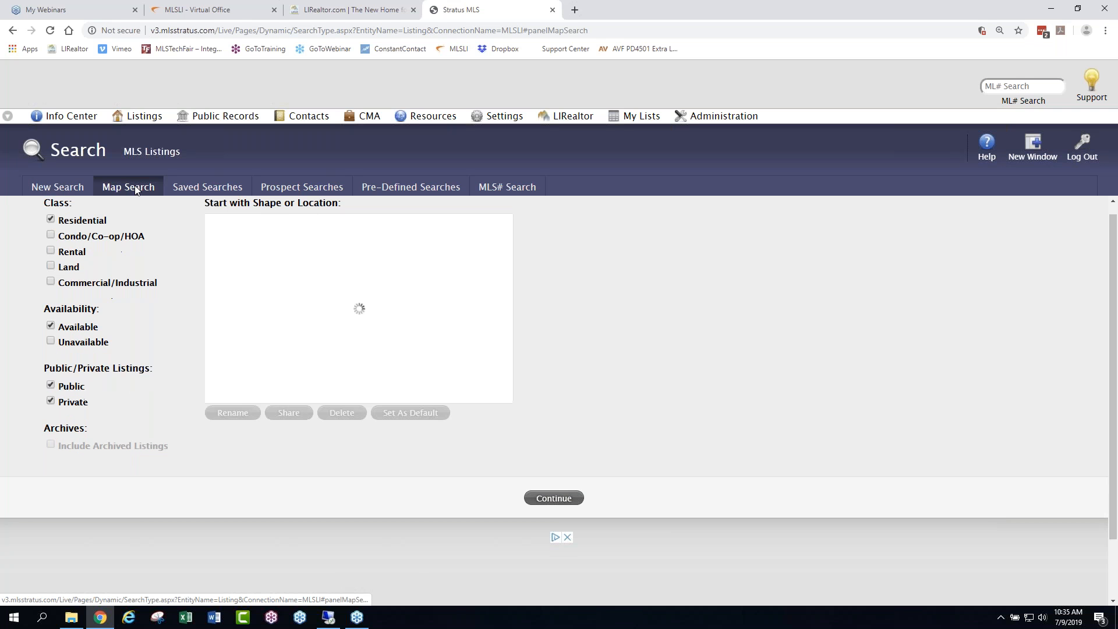
left_click(219, 192)
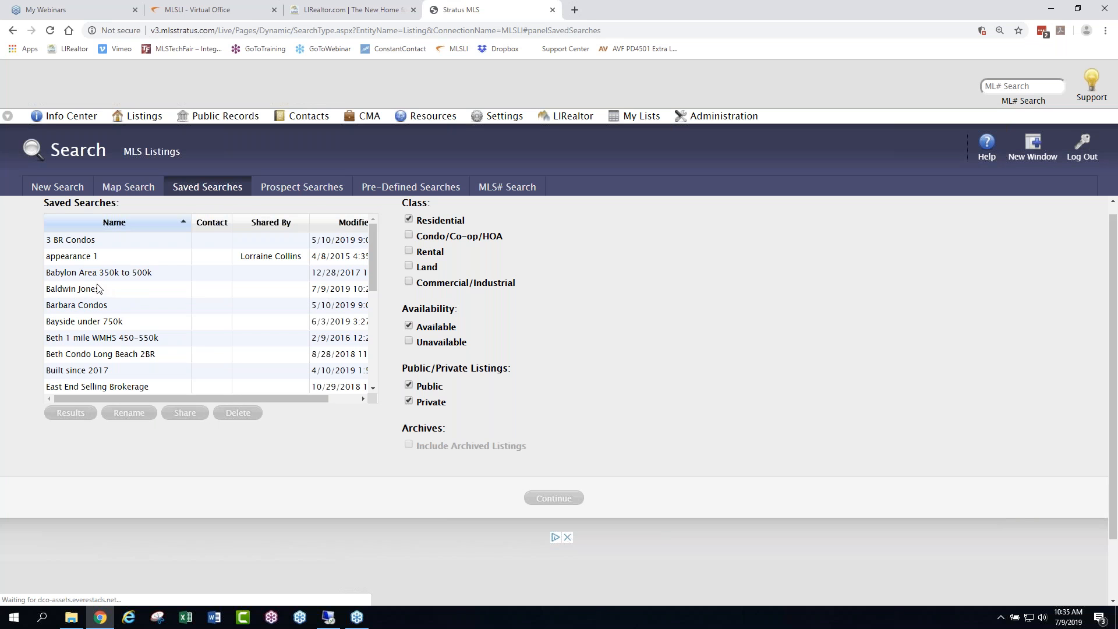
left_click(300, 187)
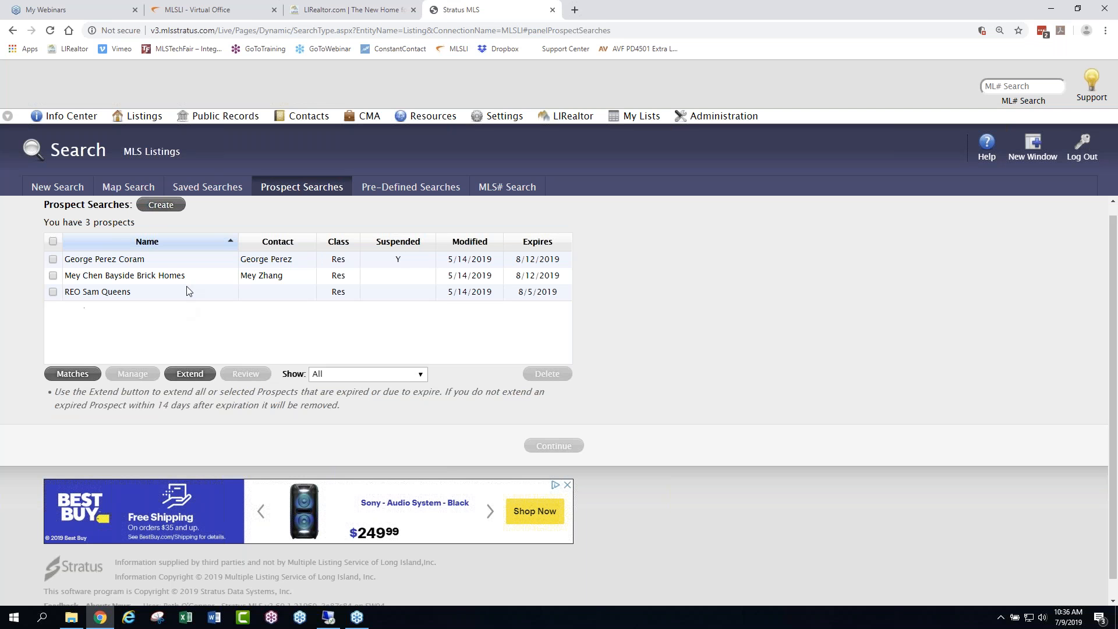
- Look through the full list of Pre-Defined Searches
left_click(412, 184)
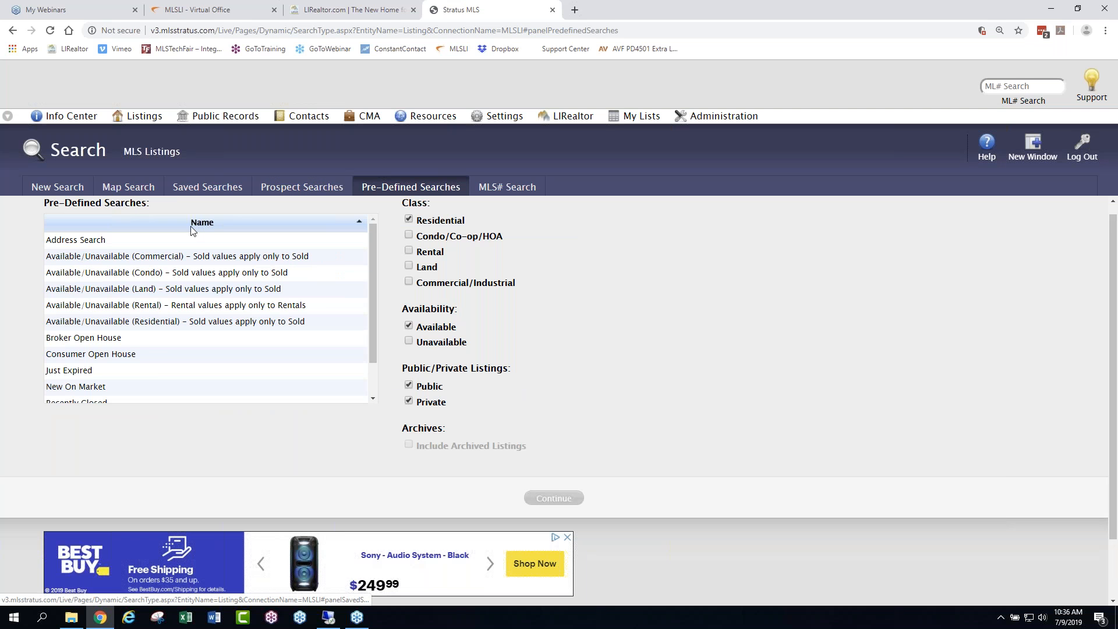
left_click_drag(180, 306, 141, 380)
left_click(499, 372)
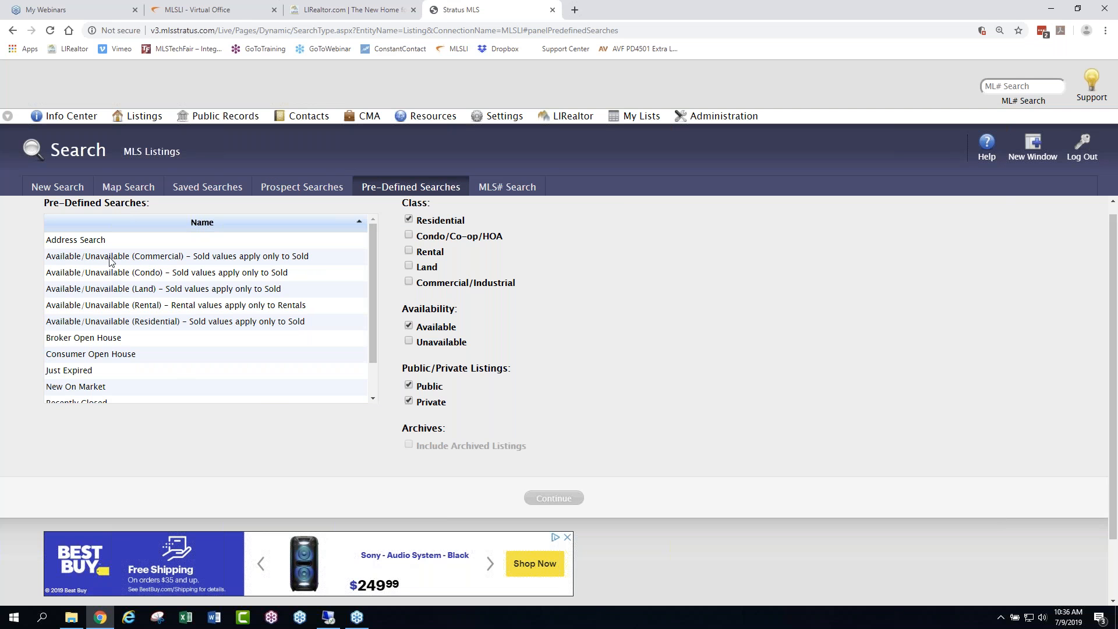
scroll(372, 261, "down", 1)
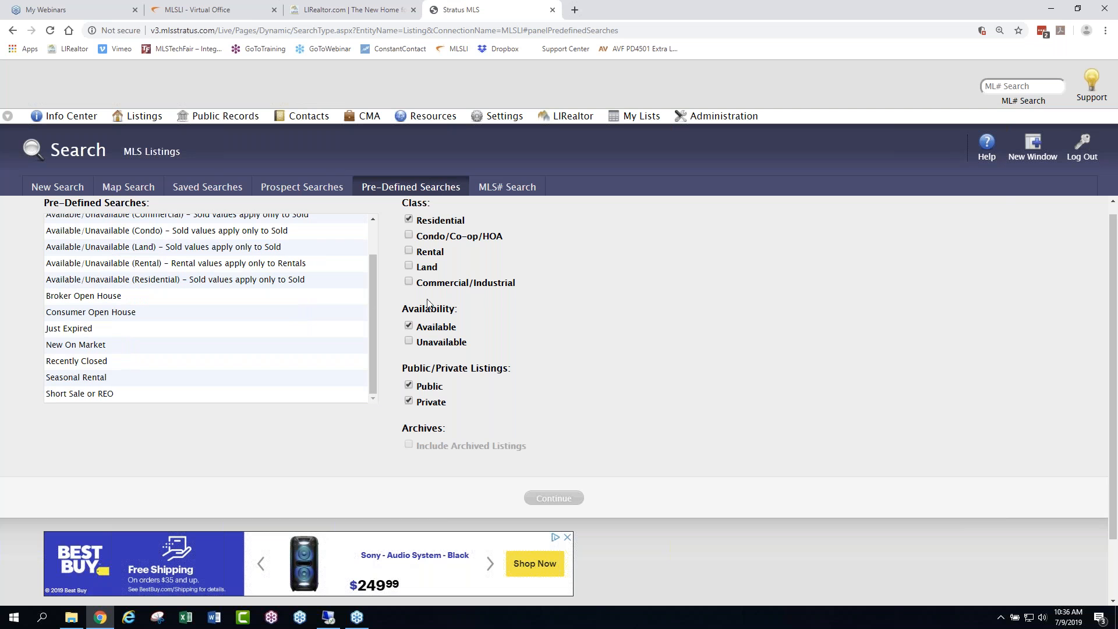
scroll(187, 334, "up", 2)
- View the MLS# Search page and compare its multi-number entry box with the quick ML# search field
left_click(512, 185)
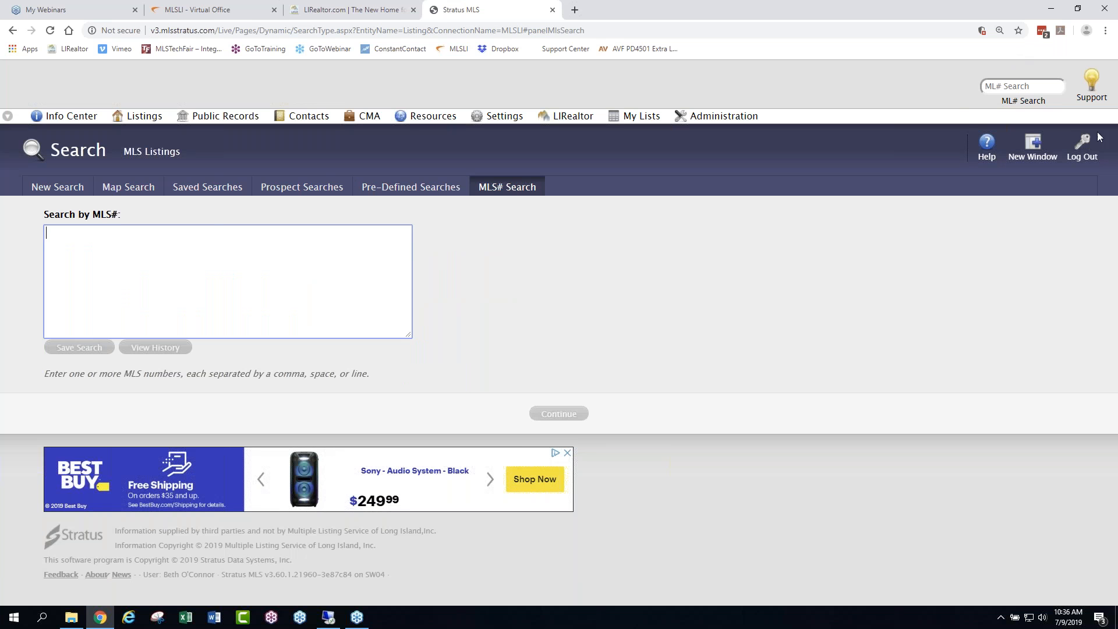
left_click(1012, 85)
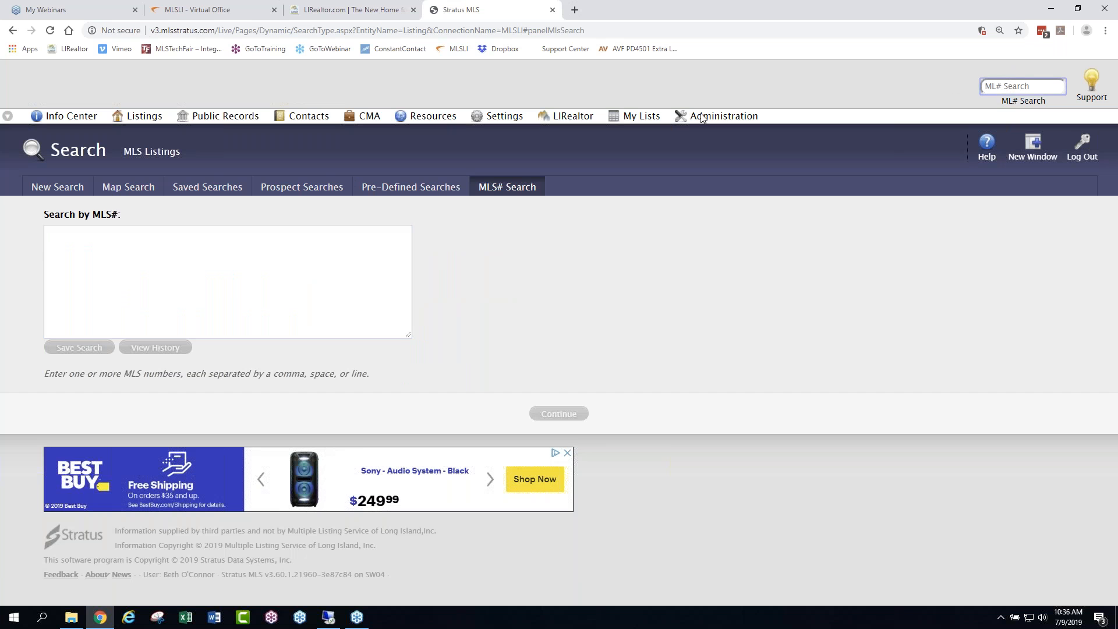
left_click(59, 234)
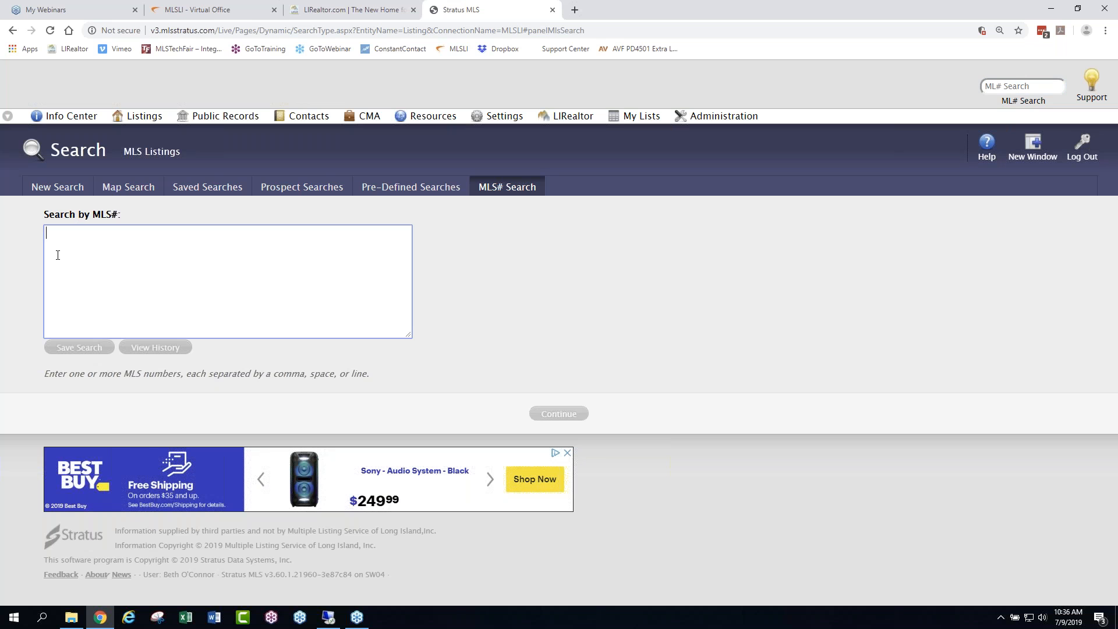
- Start a new search for unavailable Residential listings, both public and private, and set the town to Albertson
left_click(57, 187)
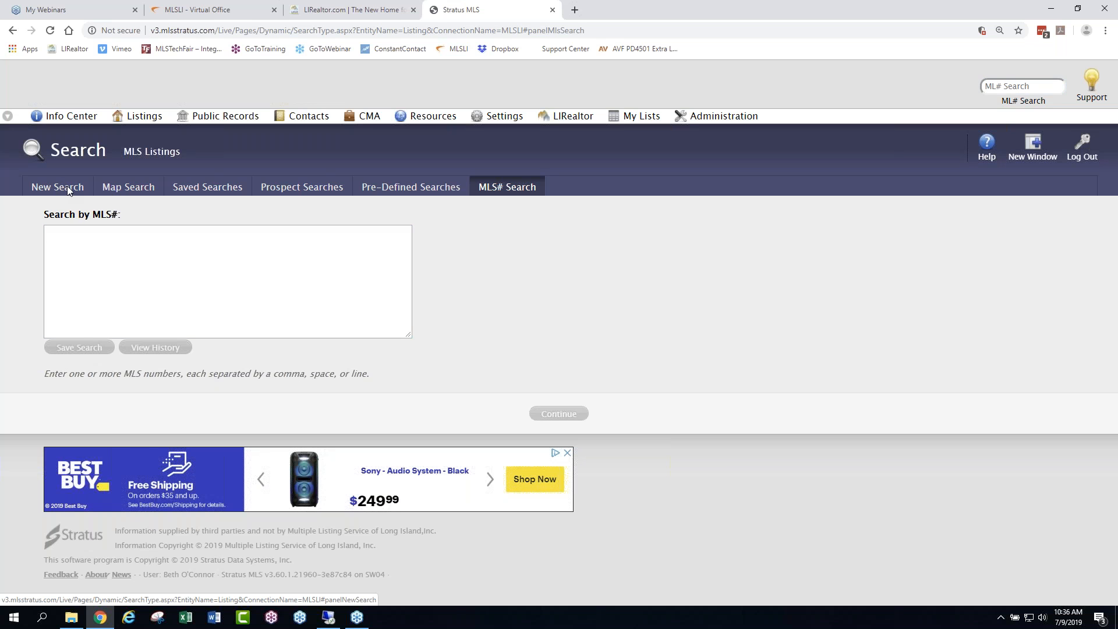
left_click(68, 191)
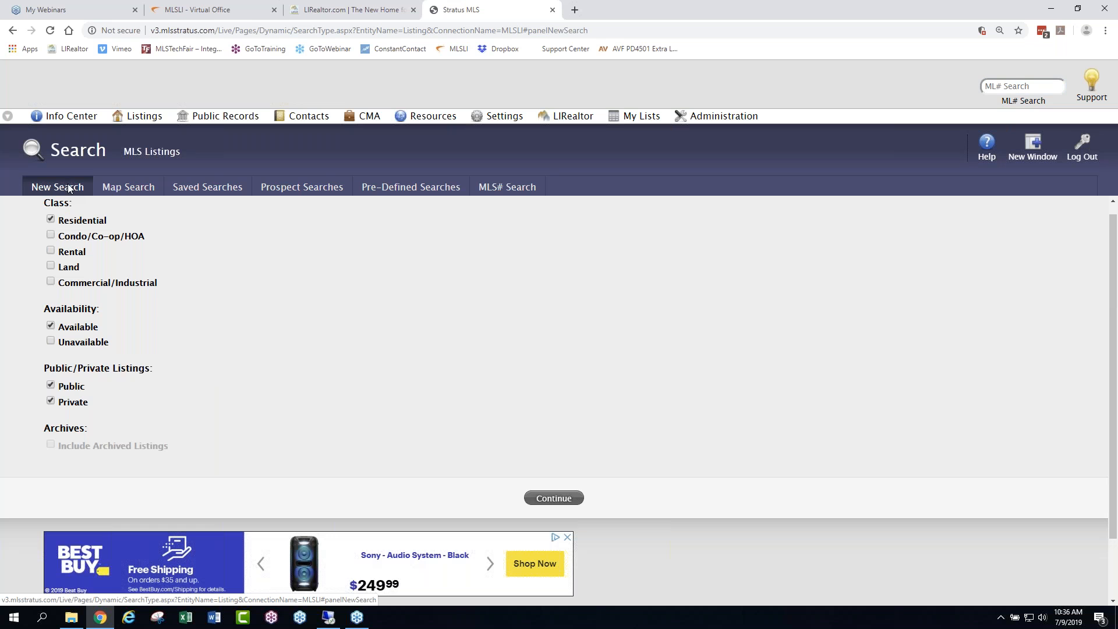
left_click(50, 342)
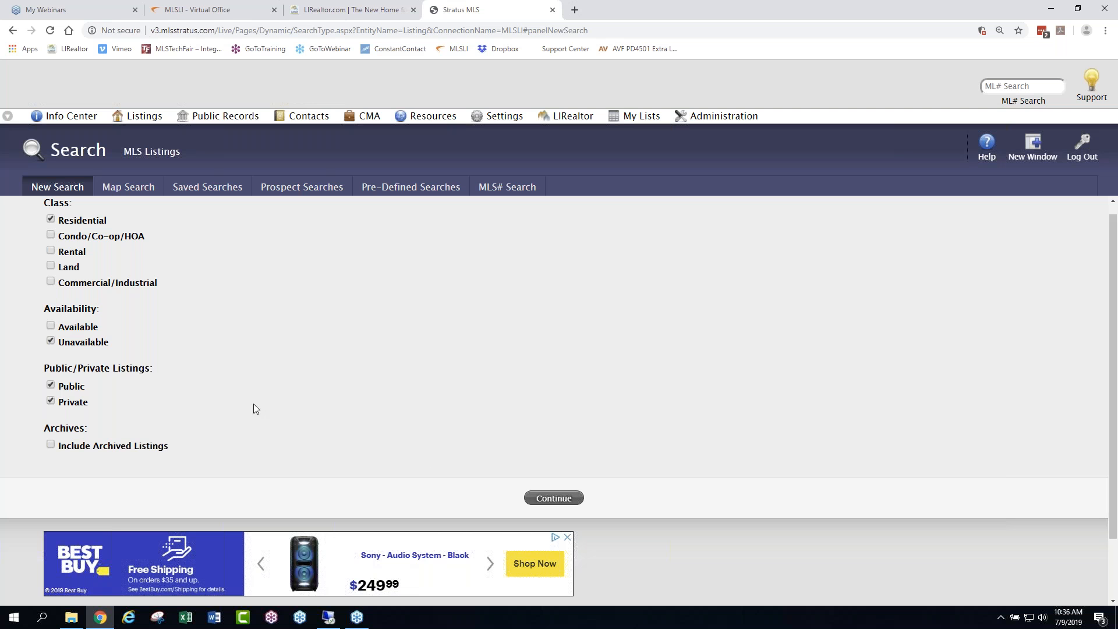
left_click(555, 498)
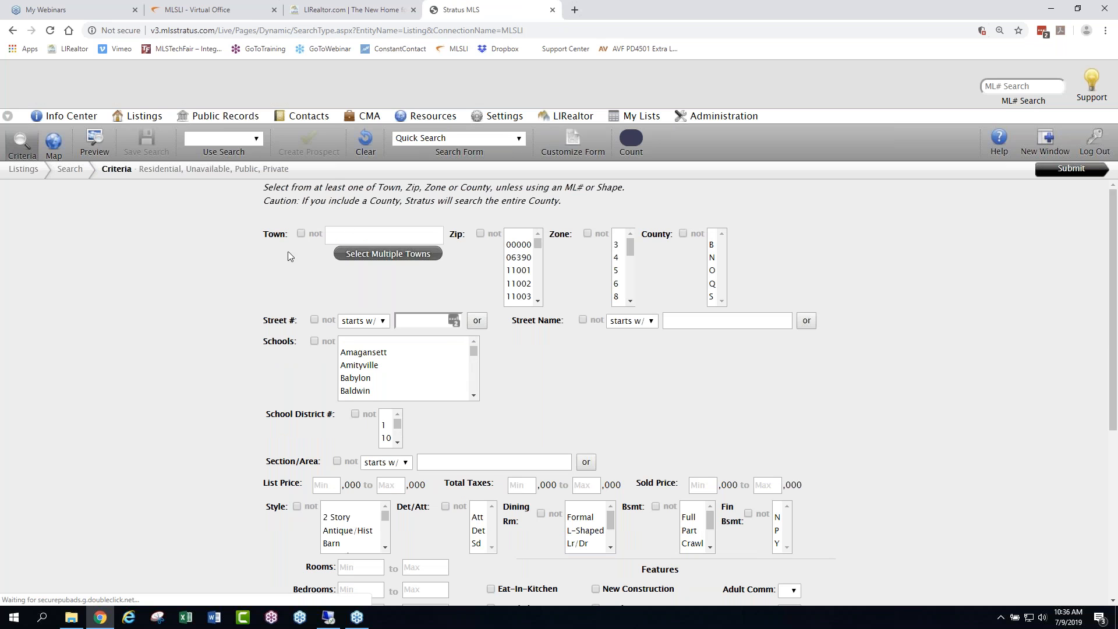
left_click(348, 233)
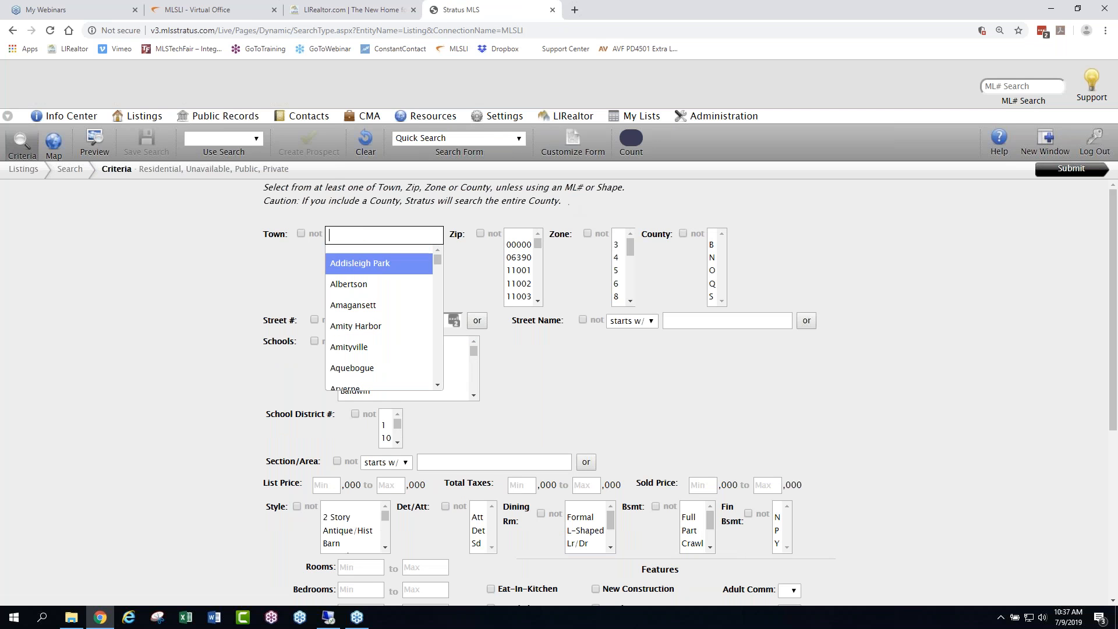
left_click(343, 289)
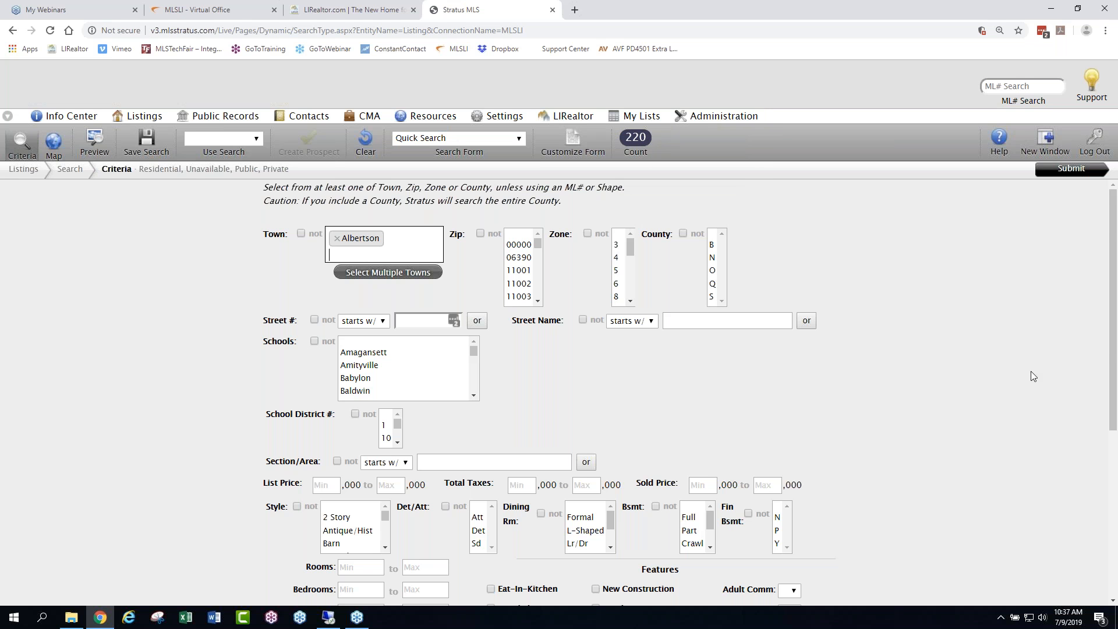
- Read the help description of the Title Dte search field and dismiss it
scroll(999, 359, "down", 5)
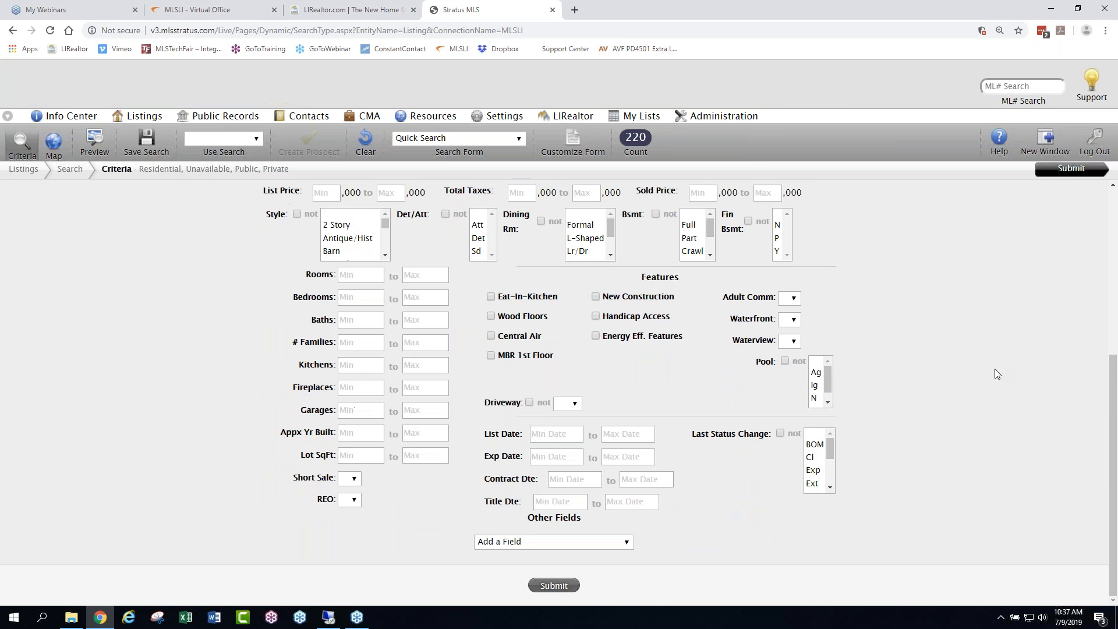
mouse_move(477, 511)
left_mouse_down()
mouse_move(505, 508)
mouse_move(487, 504)
mouse_move(495, 512)
left_mouse_up()
left_click(505, 506)
left_click(490, 510)
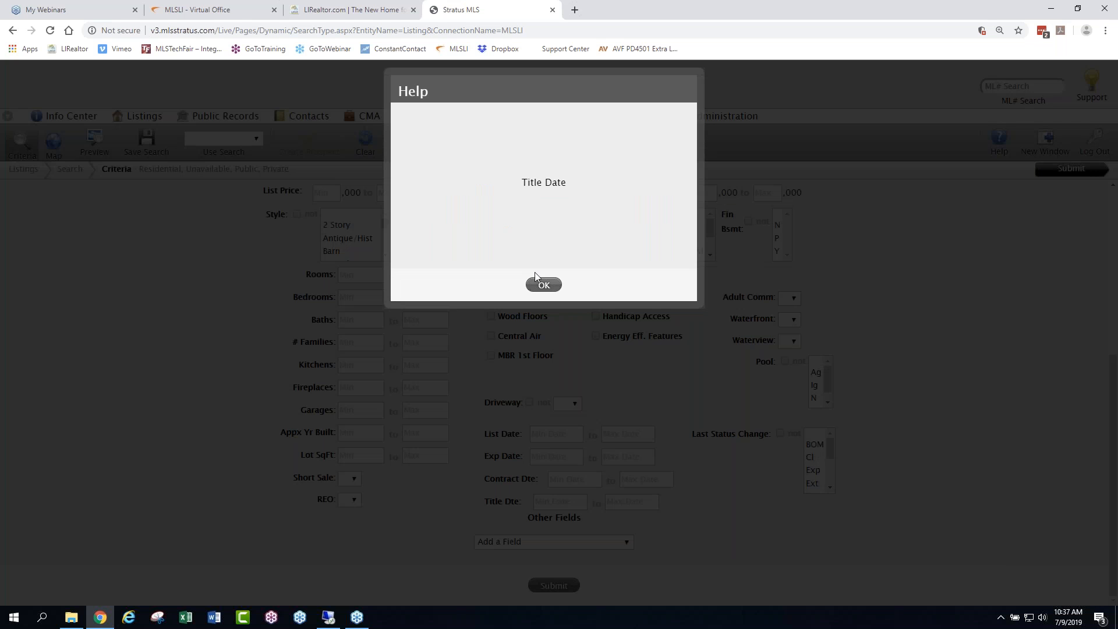
left_click(544, 282)
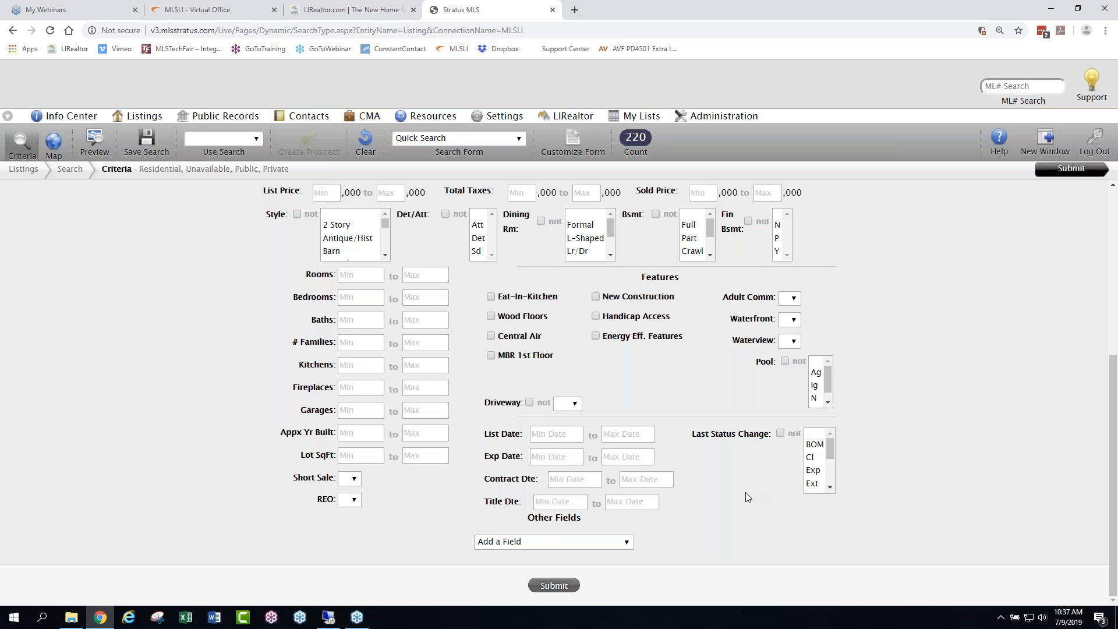
- Set the minimum title date to t-180, leaving the maximum title date empty
left_click(560, 501)
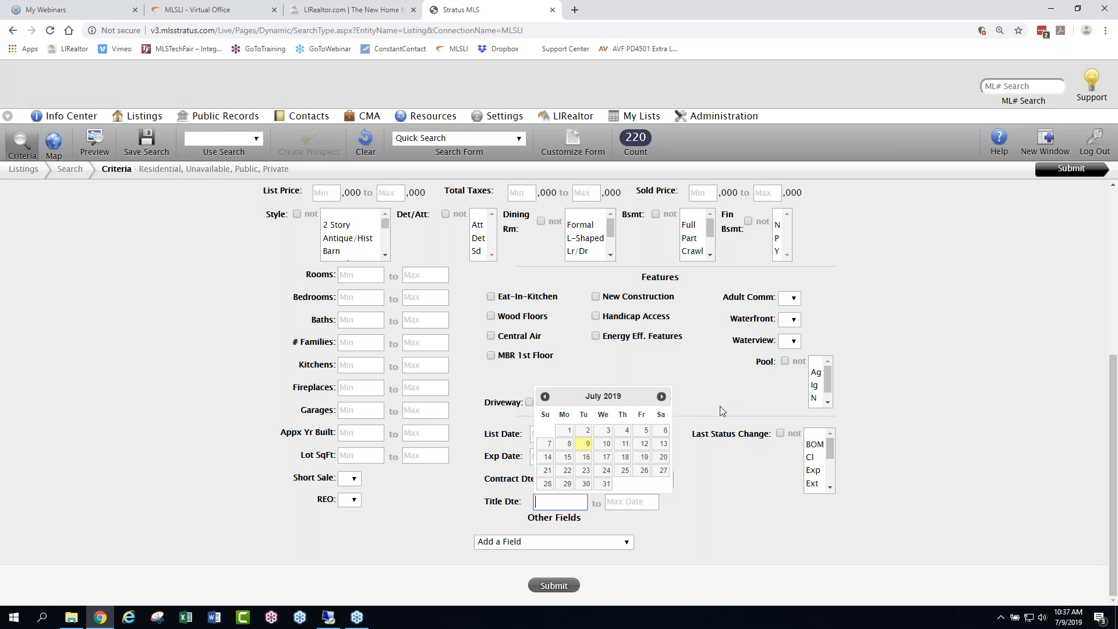
type("t-180")
left_click(637, 502)
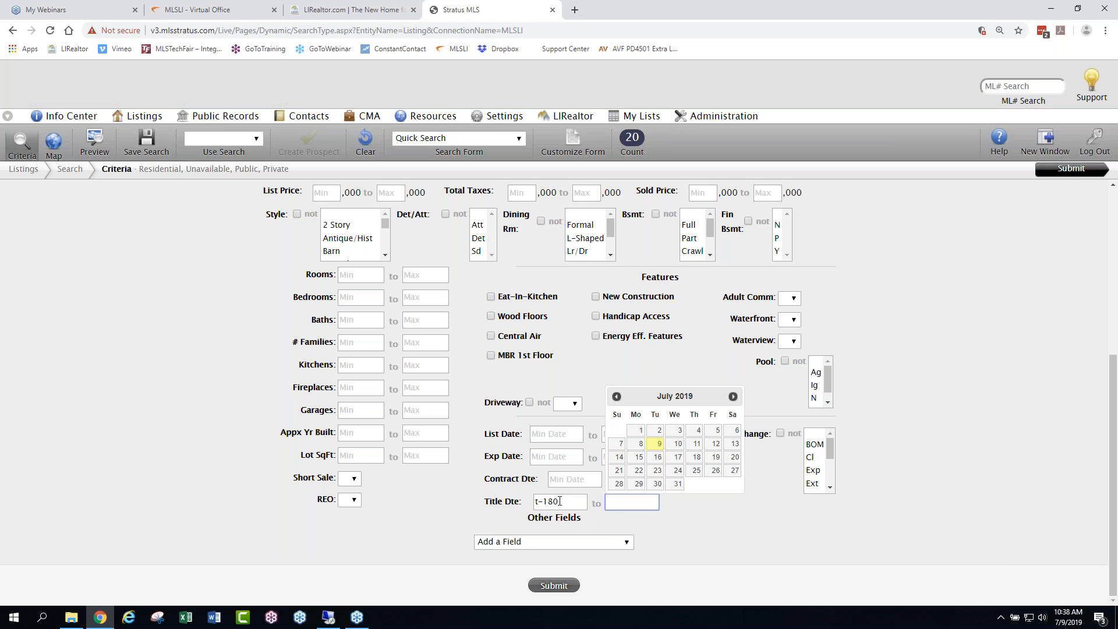
left_click(730, 551)
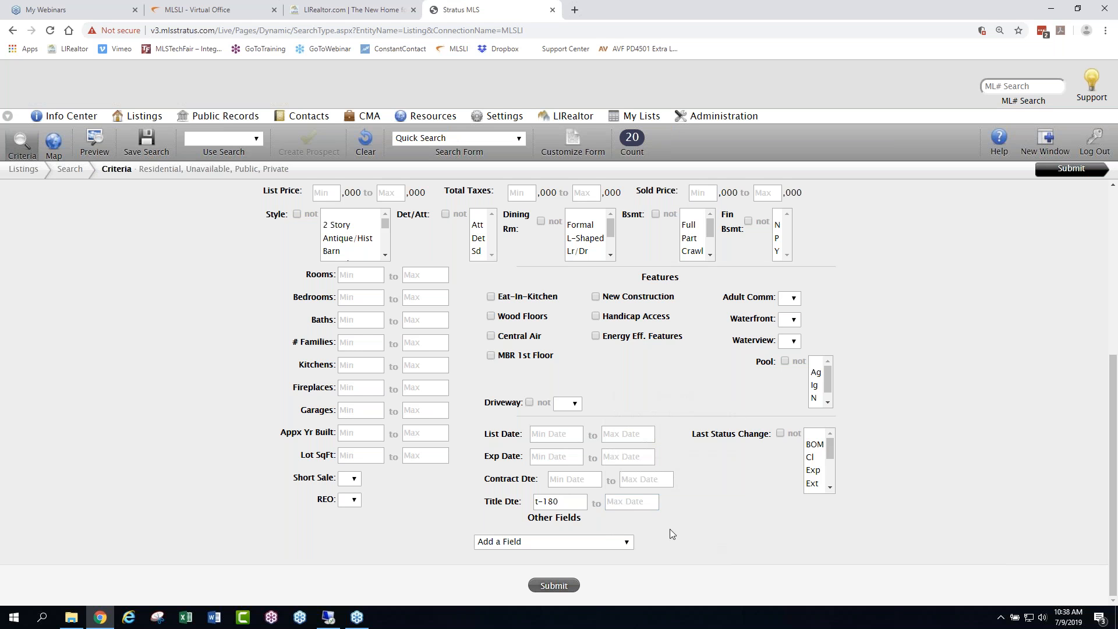
left_click(559, 502)
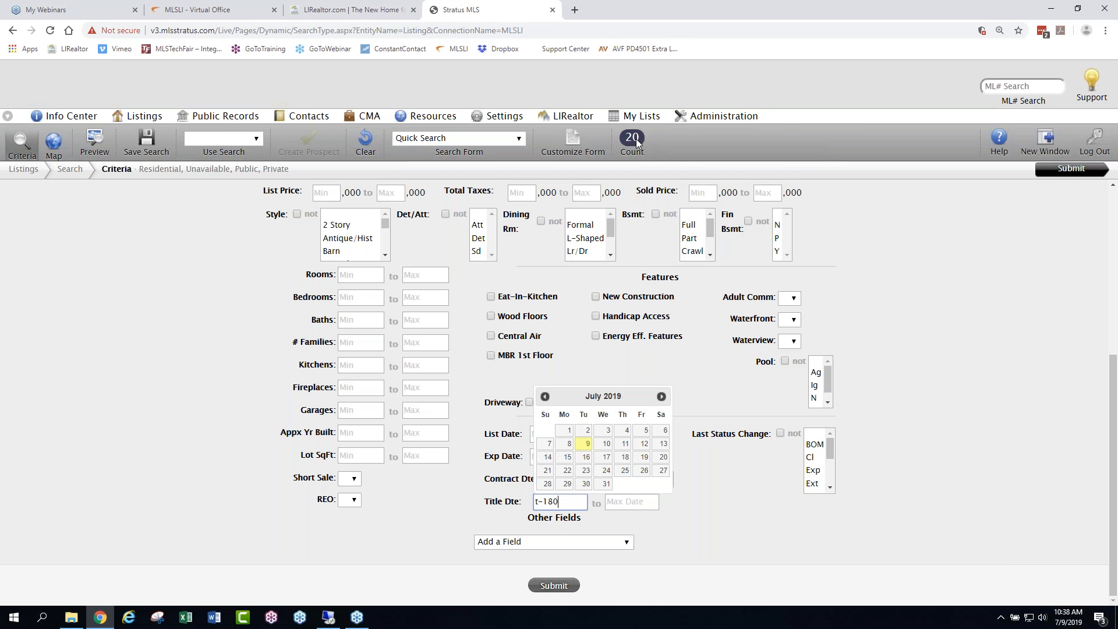
left_click_drag(561, 502, 491, 477)
key("Delete")
type("t-180")
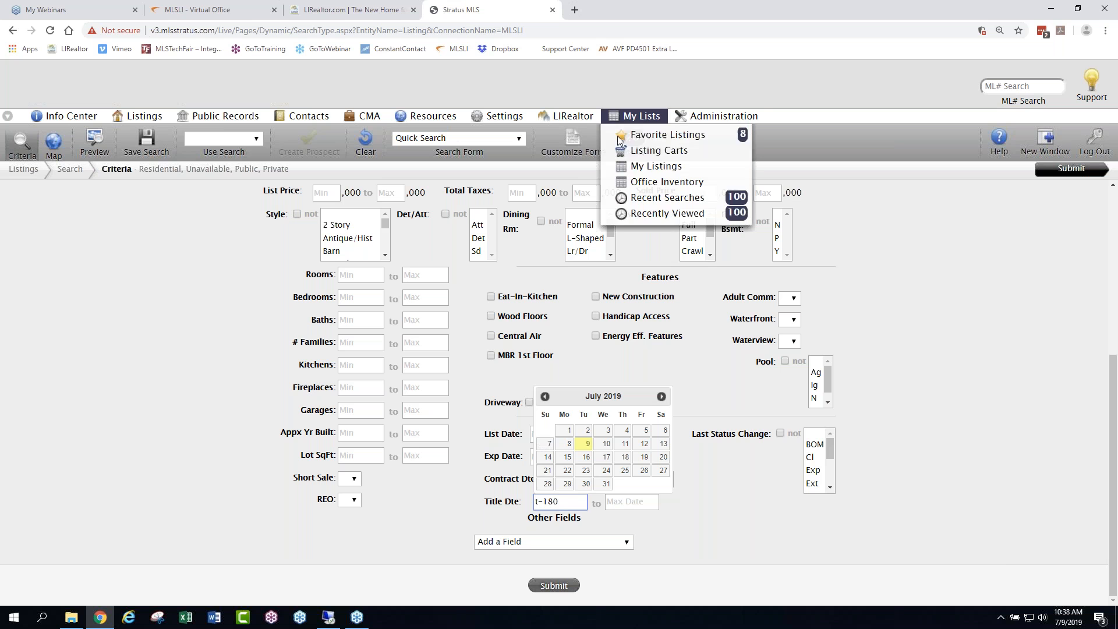
left_click(913, 325)
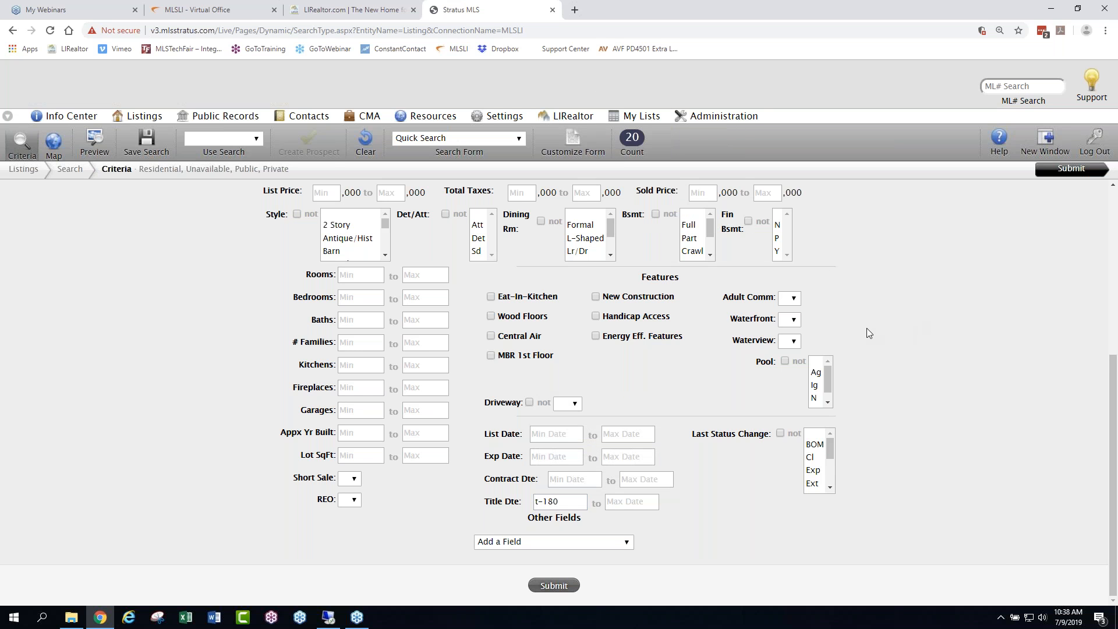
- Enlarge the page and exclude the Cape style from the search using the Style criterion's not option
scroll(868, 333, "up", 5)
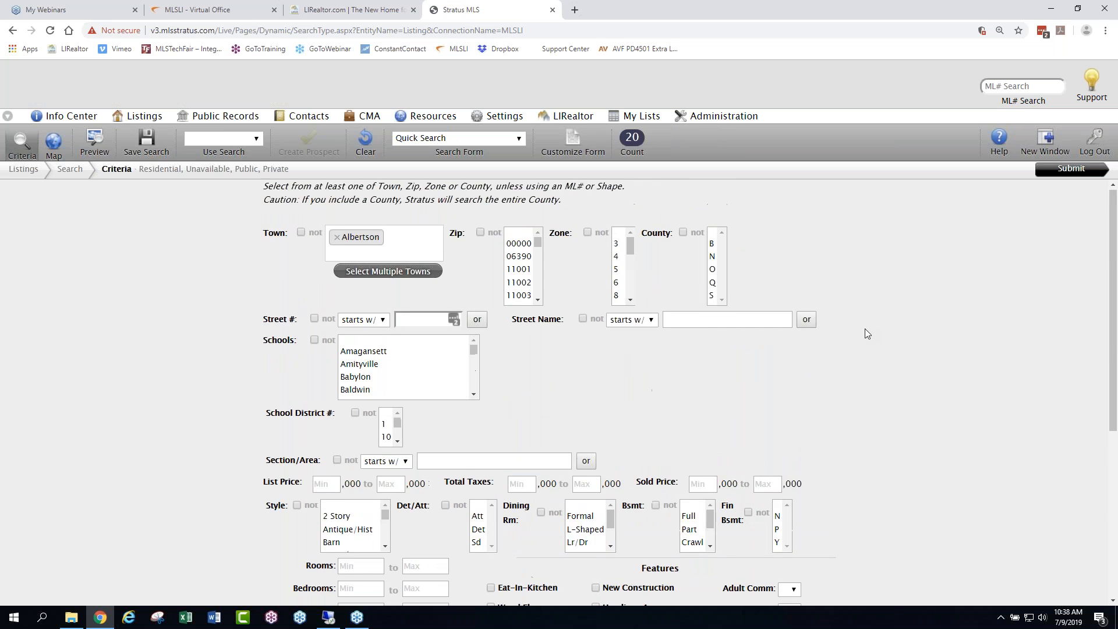
scroll(861, 338, "down", 5)
left_click(385, 257)
scroll(377, 233, "up", 2)
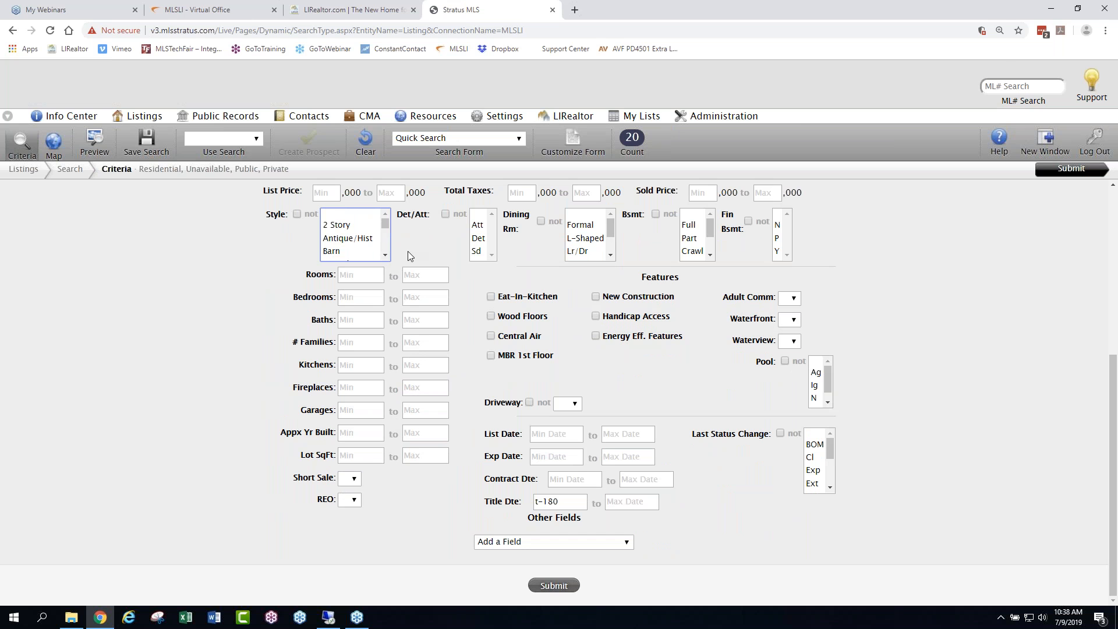
key("ctrl+plus")
key("ctrl+plus")
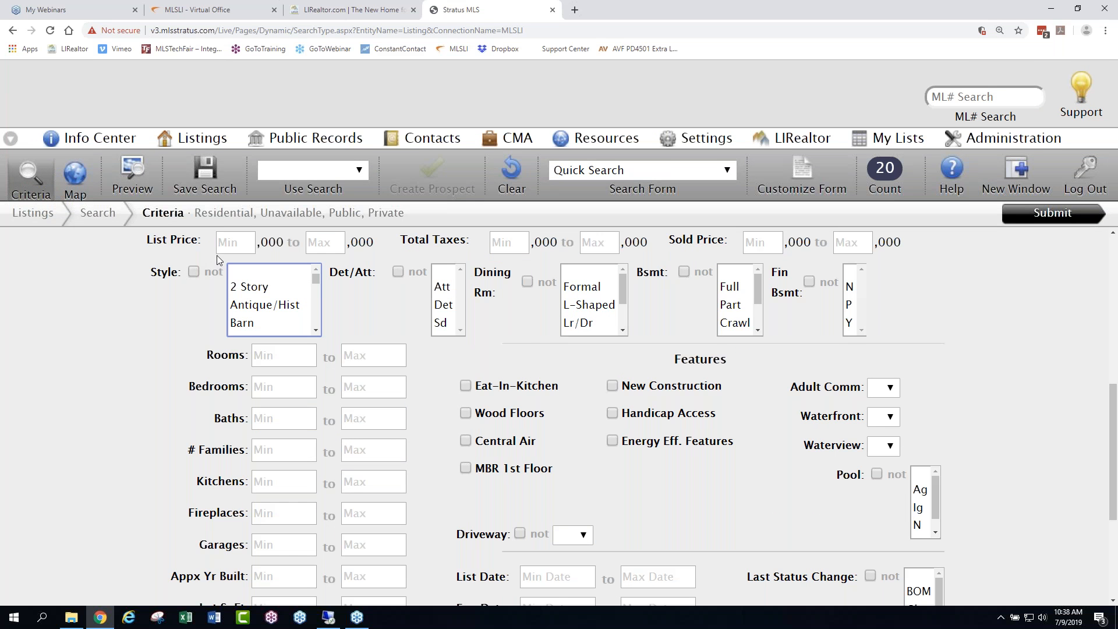
left_click(192, 272)
left_click_drag(316, 279, 318, 289)
left_click(254, 307)
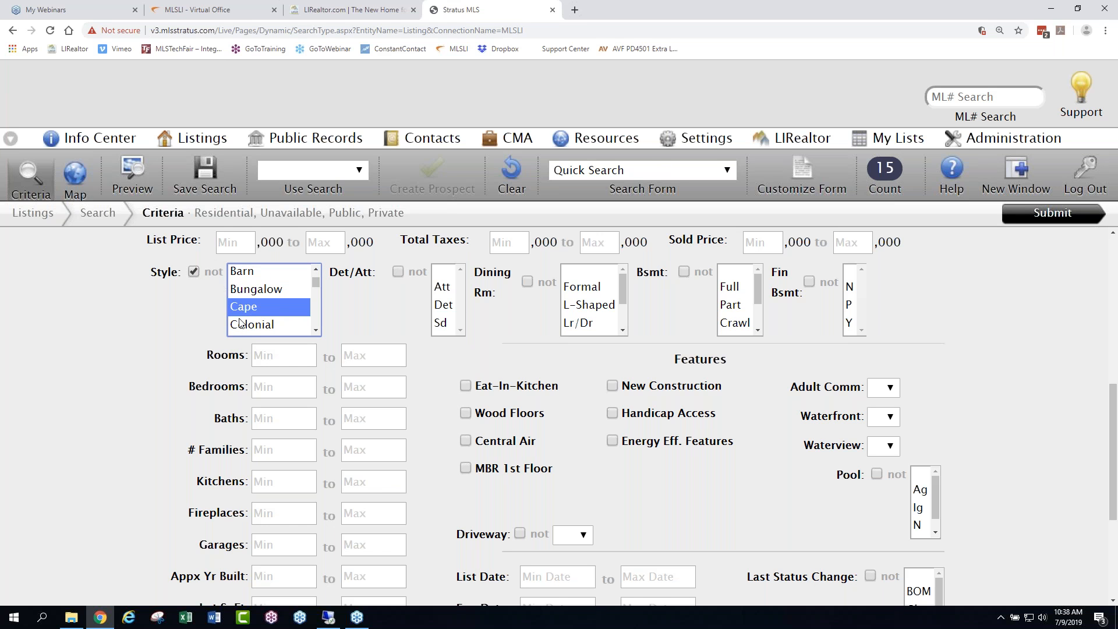
- Switch the Style criterion to include Cape instead of excluding it, require Wood Floors, and reduce the page zoom to 150%
left_click(195, 272)
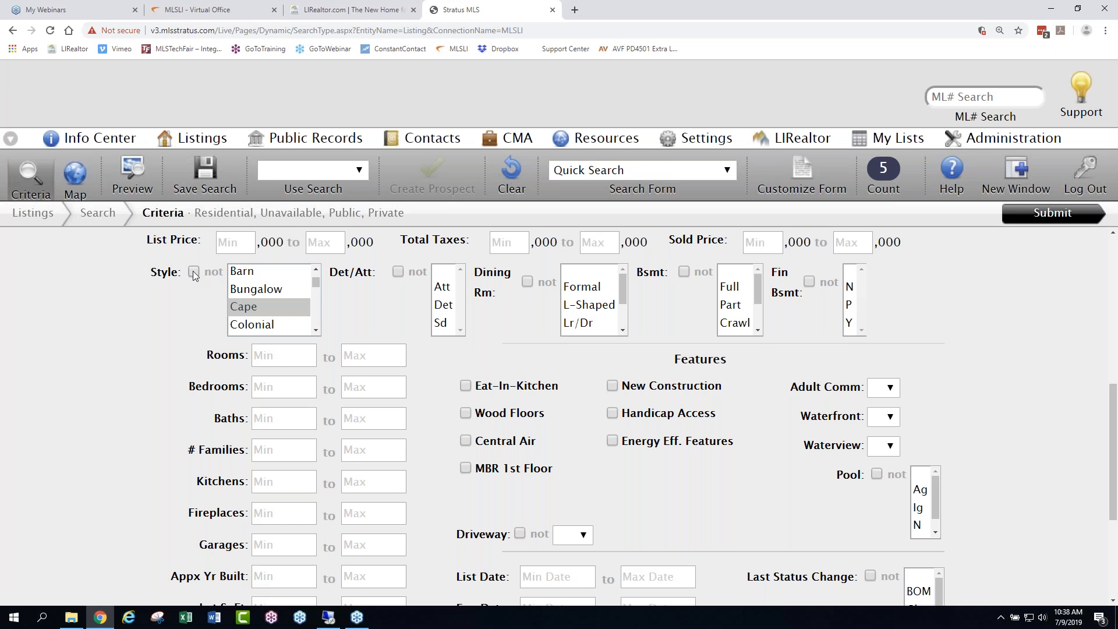
left_click(195, 272)
left_click(194, 272)
left_click(194, 272)
left_click(194, 272)
left_click(466, 415)
scroll(1021, 491, "up", 10)
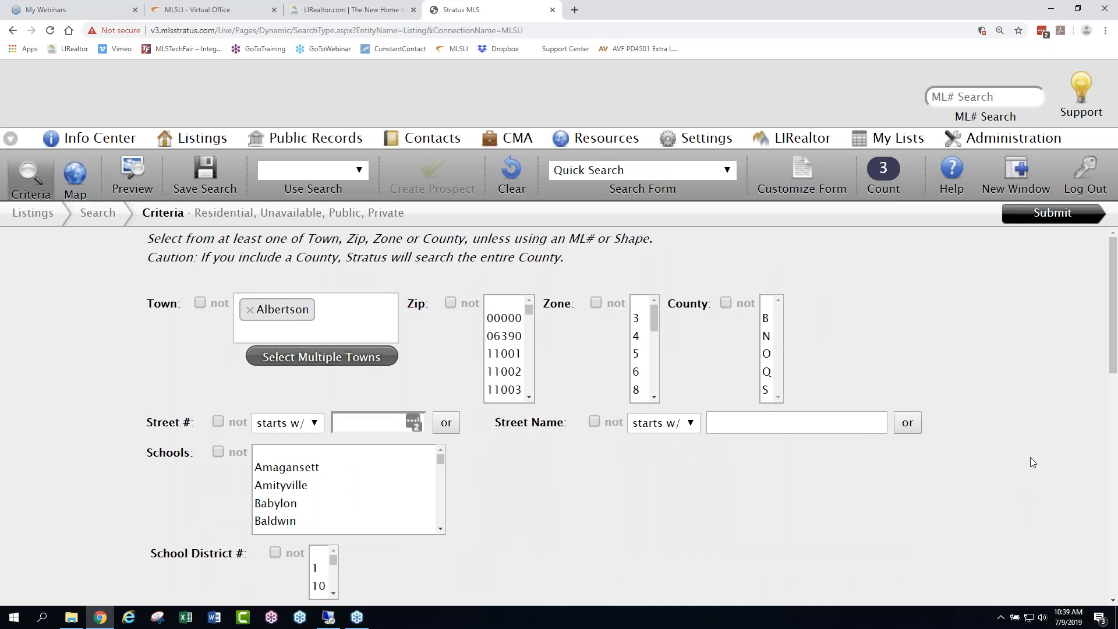
key("ctrl+minus")
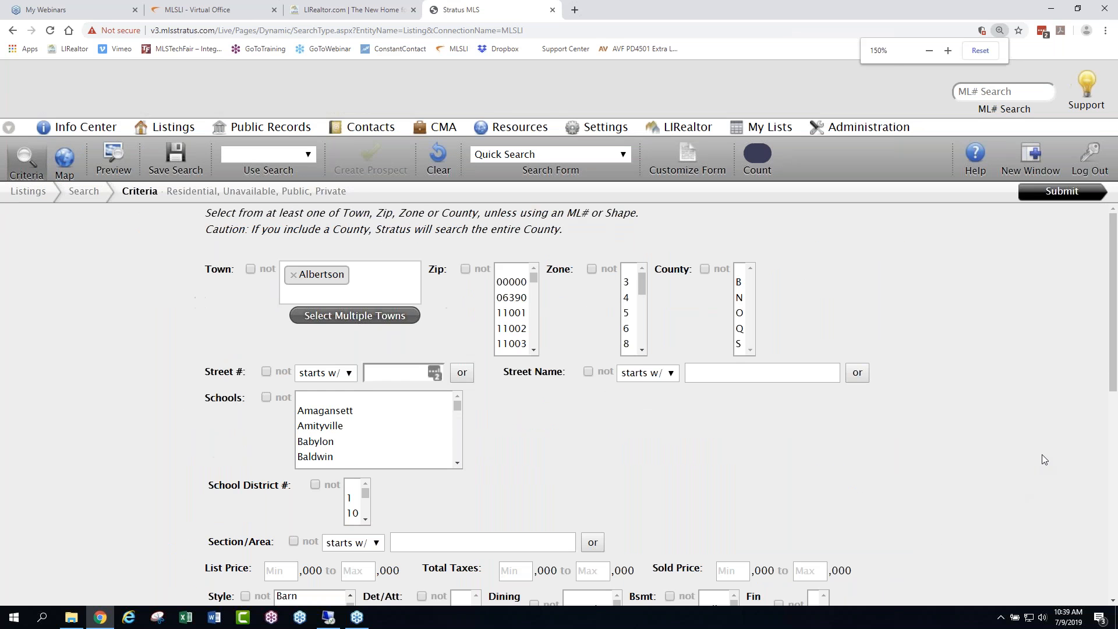
- Reduce the page zoom one level, check the matching-listing count, and submit the Albertson Cape search
key("ctrl+minus")
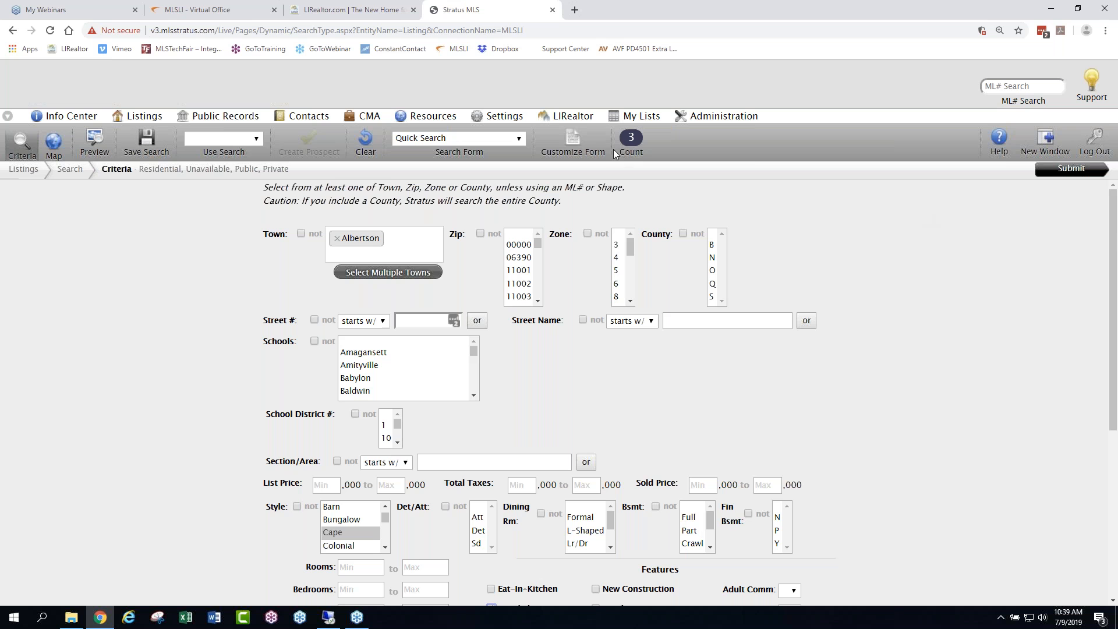
mouse_move(635, 121)
left_click_drag(1112, 345, 1058, 205)
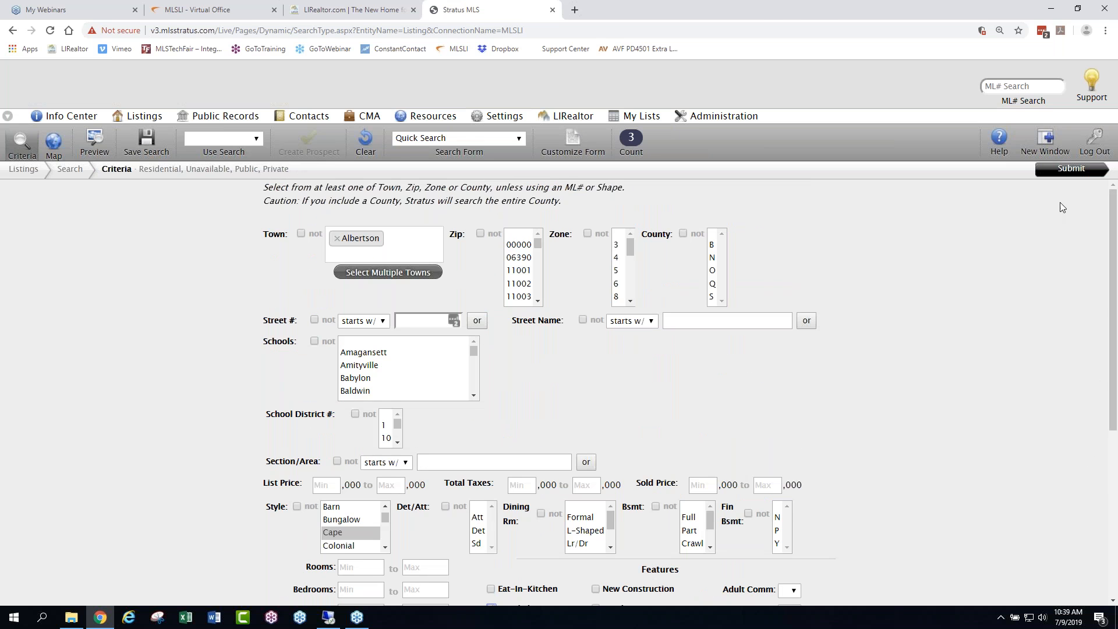
left_click(1044, 169)
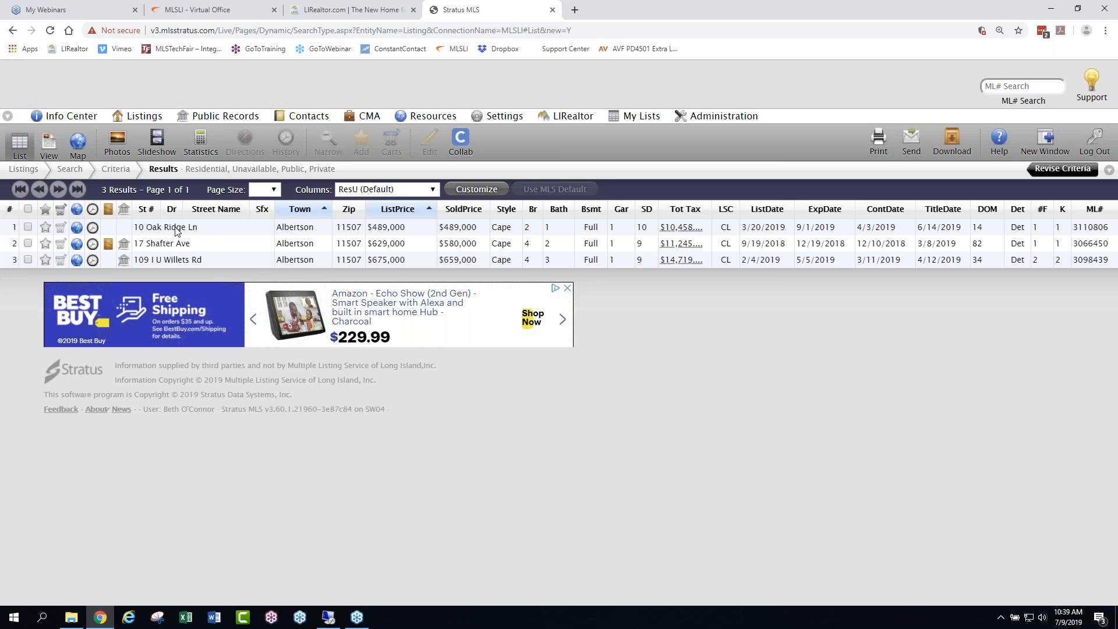
left_click(48, 144)
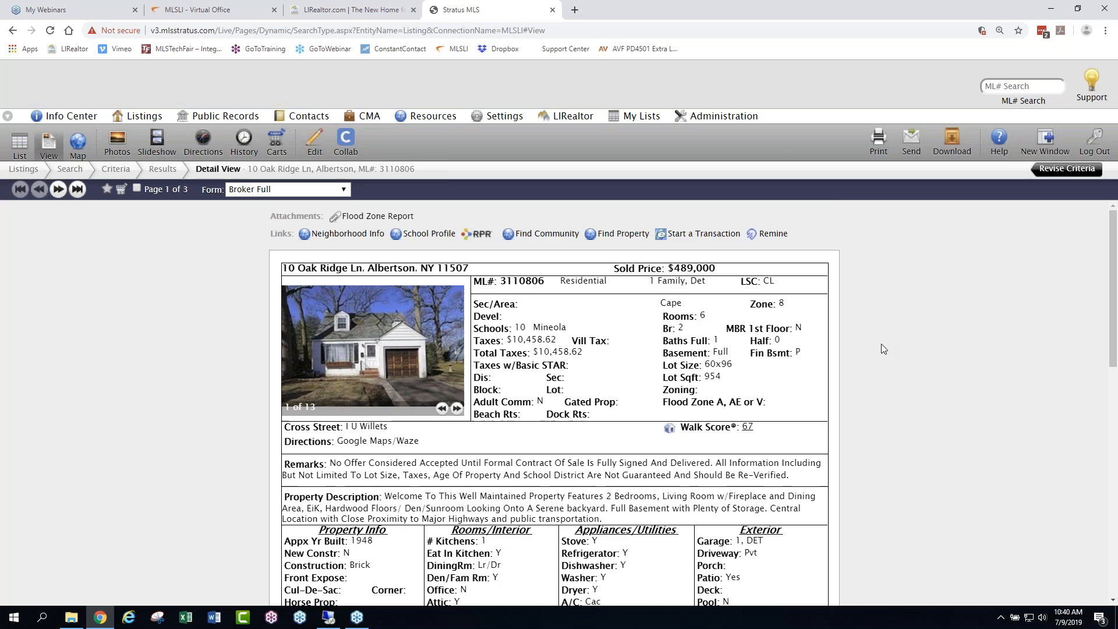
scroll(882, 349, "down", 1)
scroll(876, 347, "down", 1)
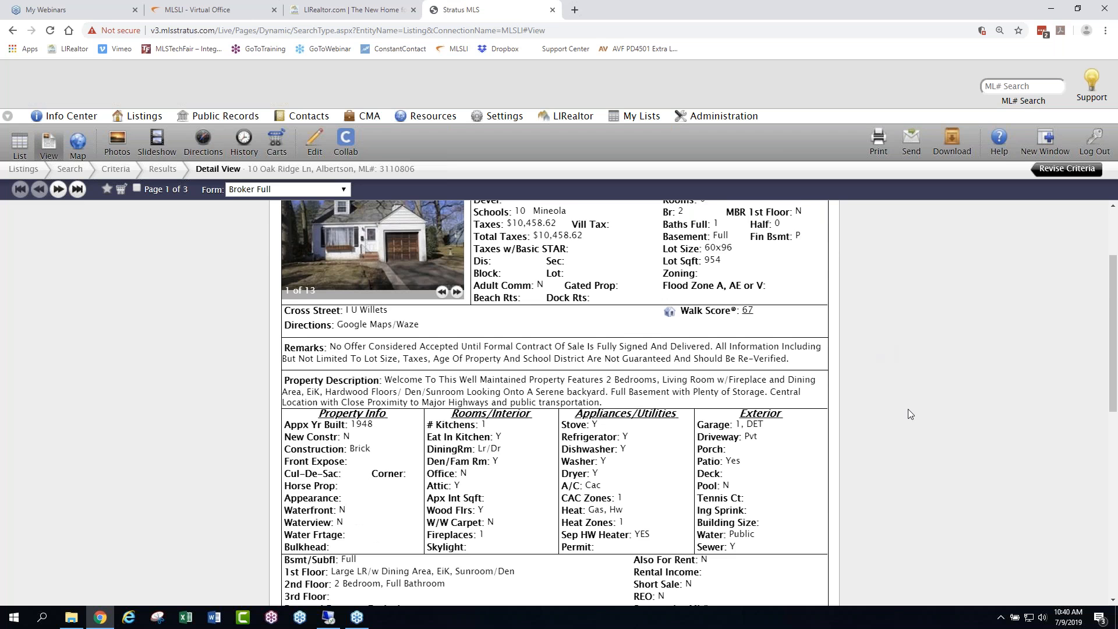
scroll(908, 410, "down", 2)
scroll(909, 414, "down", 4)
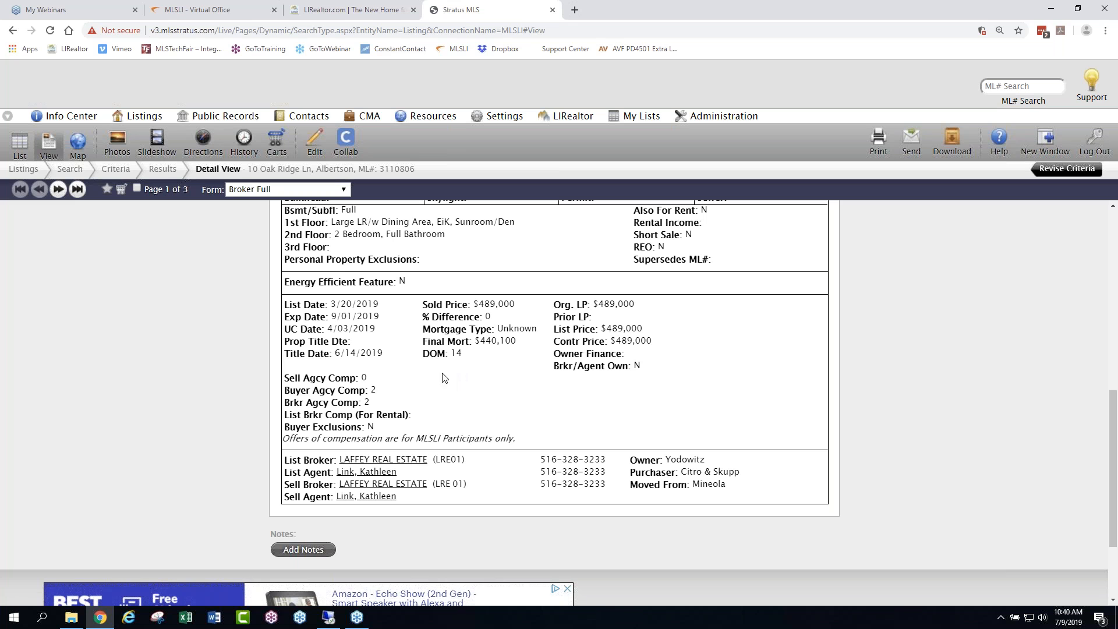
left_click_drag(377, 389, 275, 396)
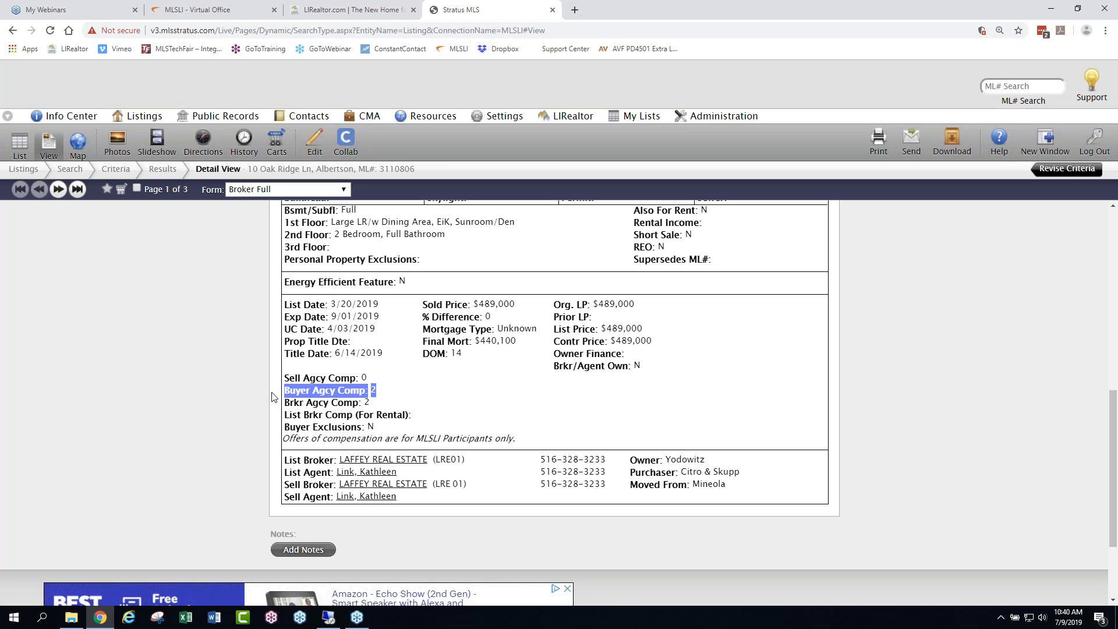
left_click(1080, 389)
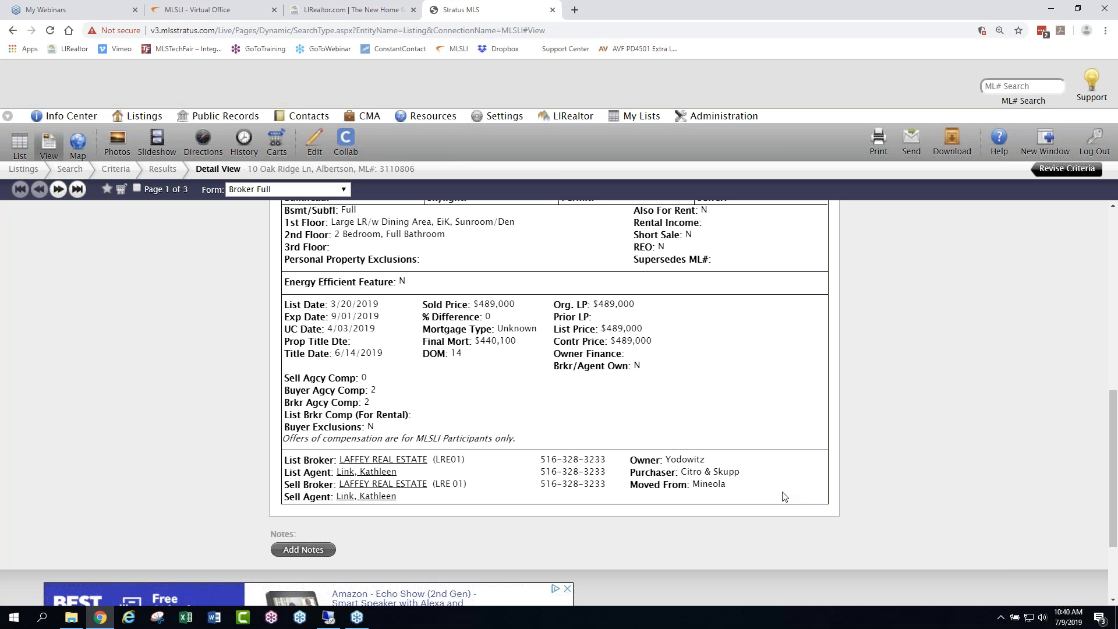
scroll(784, 497, "up", 6)
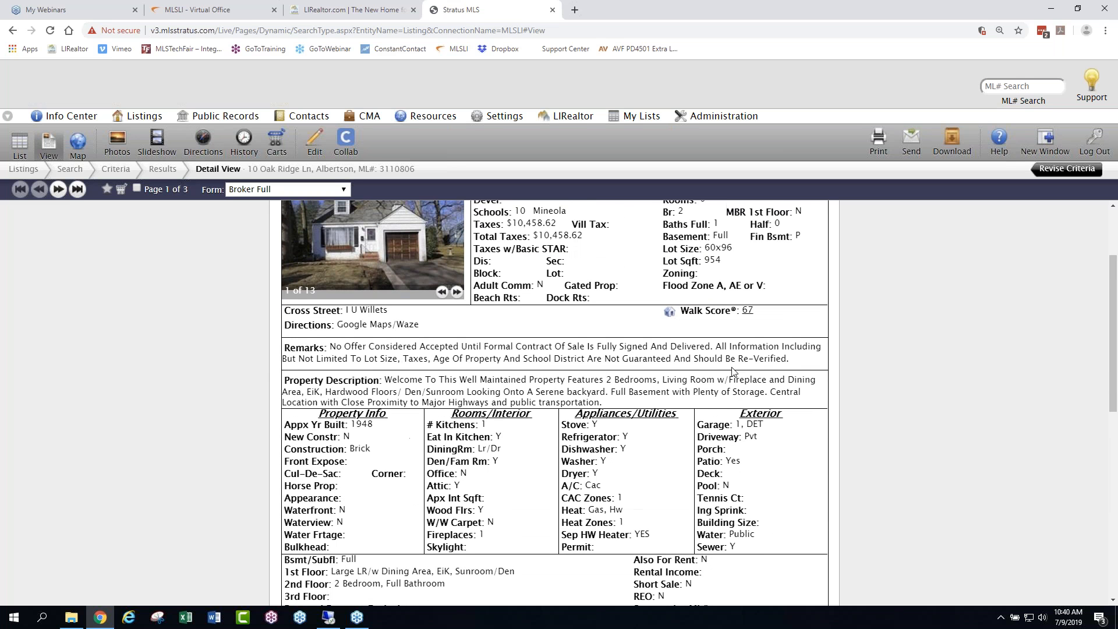
left_click_drag(799, 352, 326, 344)
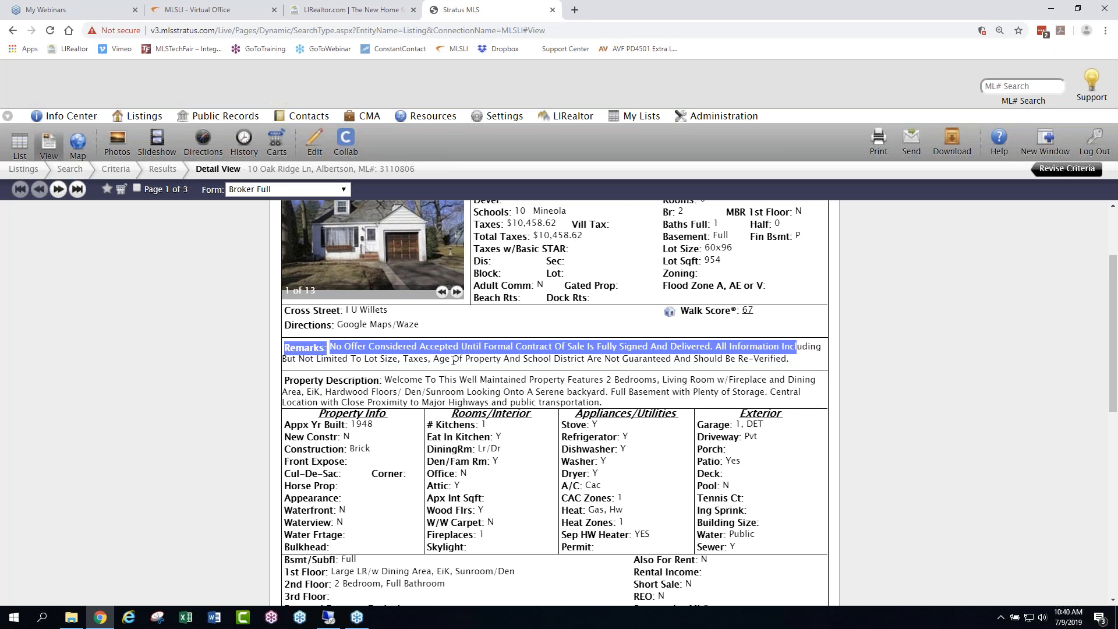
left_click(1002, 373)
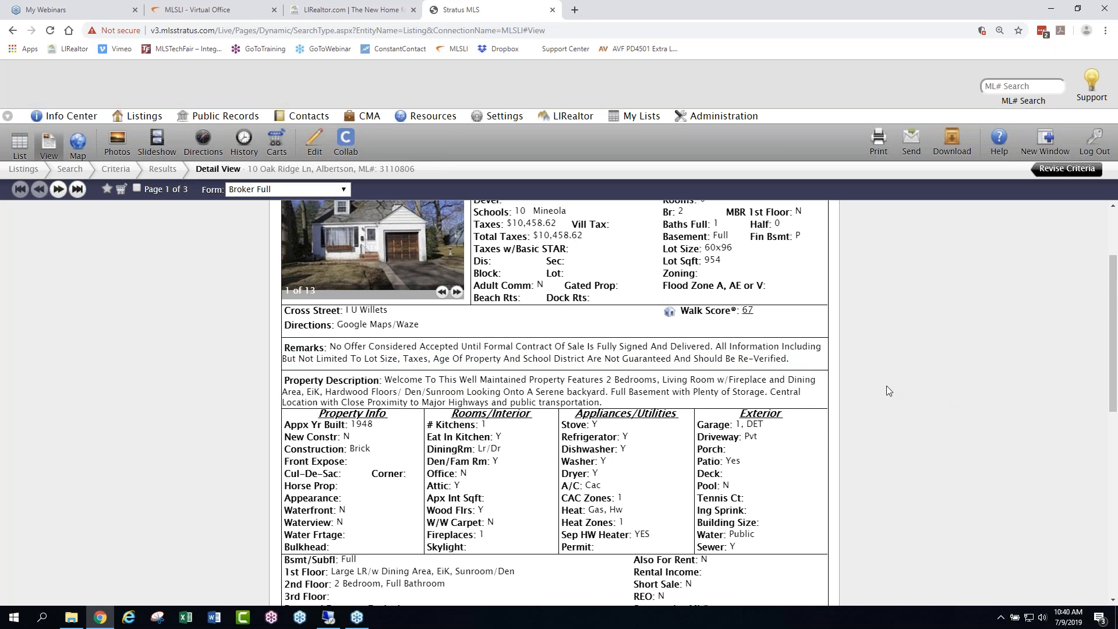
- Browse forward through the listing's photos to the fourth one
scroll(886, 389, "down", 5)
scroll(879, 386, "up", 7)
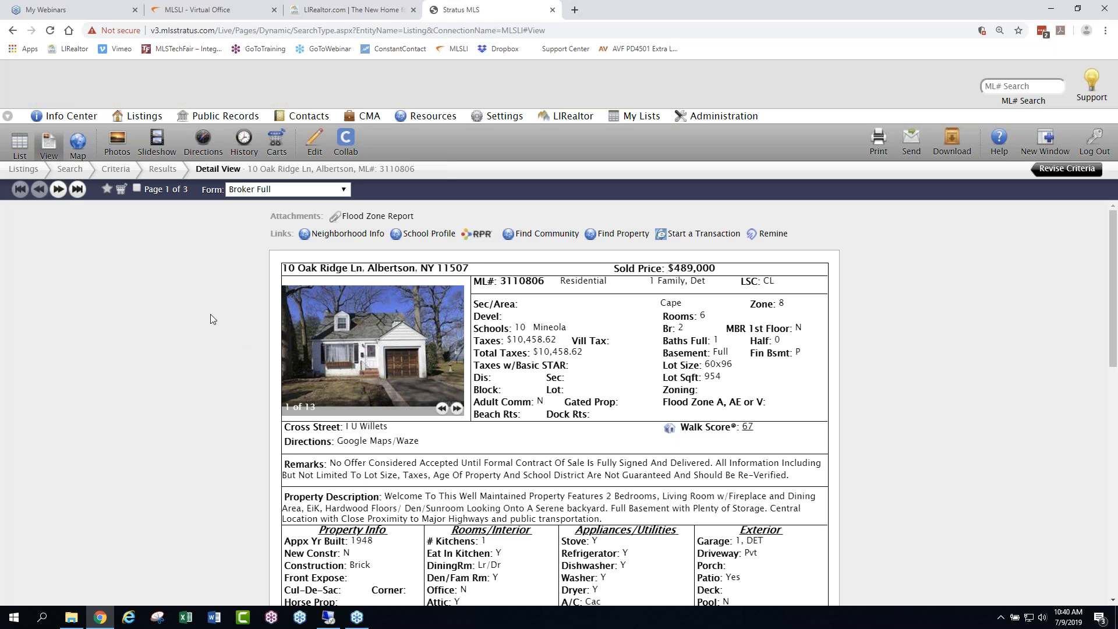
left_click(457, 409)
left_click(456, 408)
left_click(456, 408)
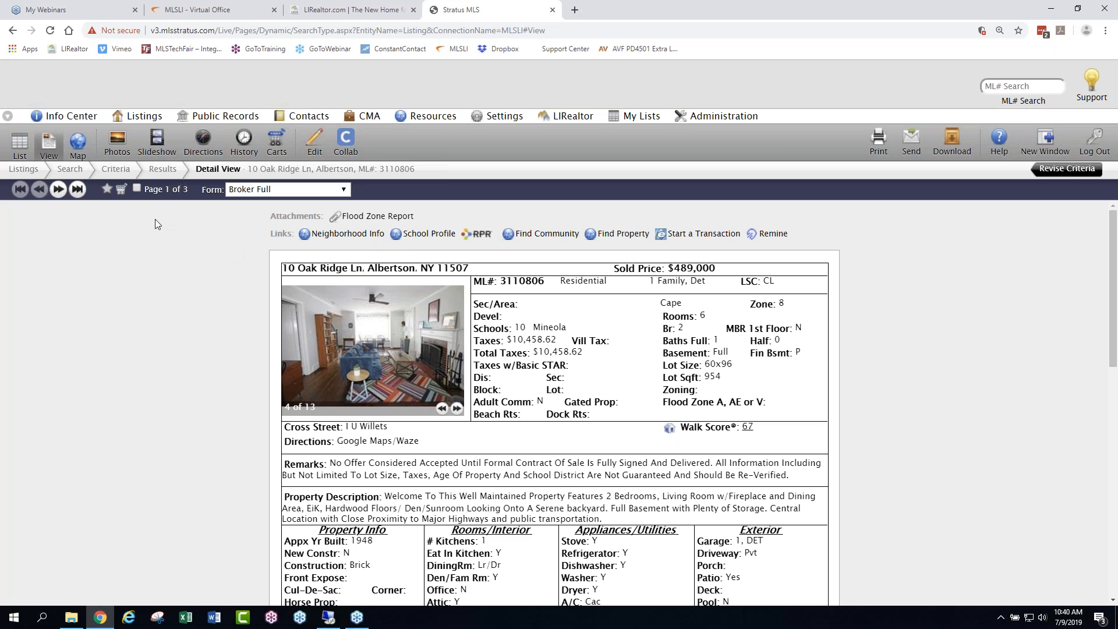
- Show the results in the Broker Thumbnail form and look through them, and switch the display to the Comparison form
left_click(344, 190)
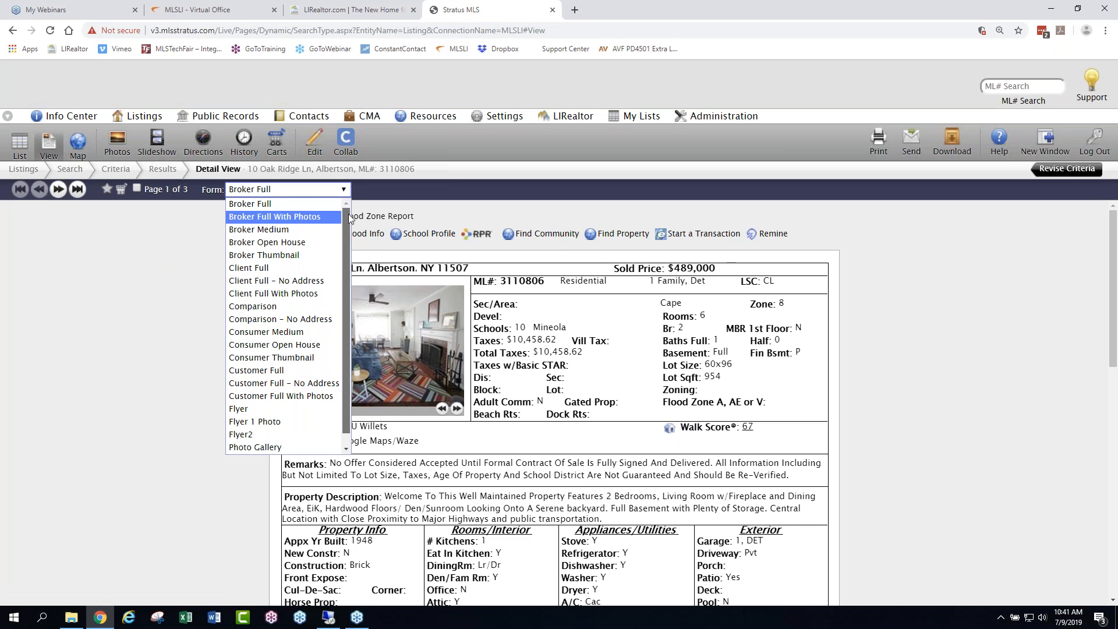
scroll(338, 274, "down", 1)
left_click(347, 203)
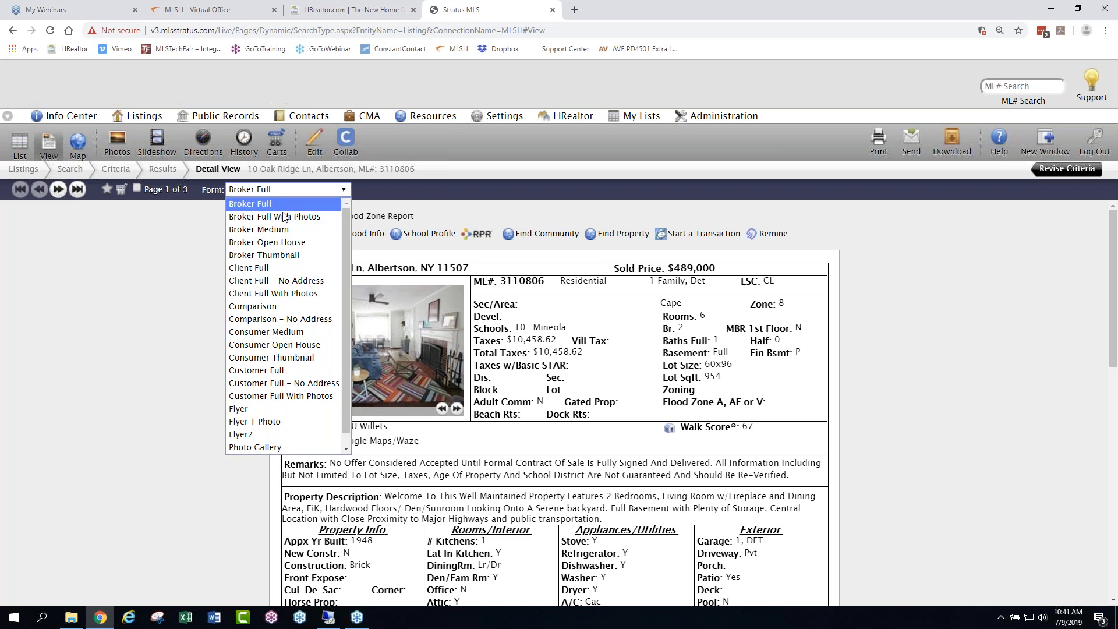
left_click(270, 256)
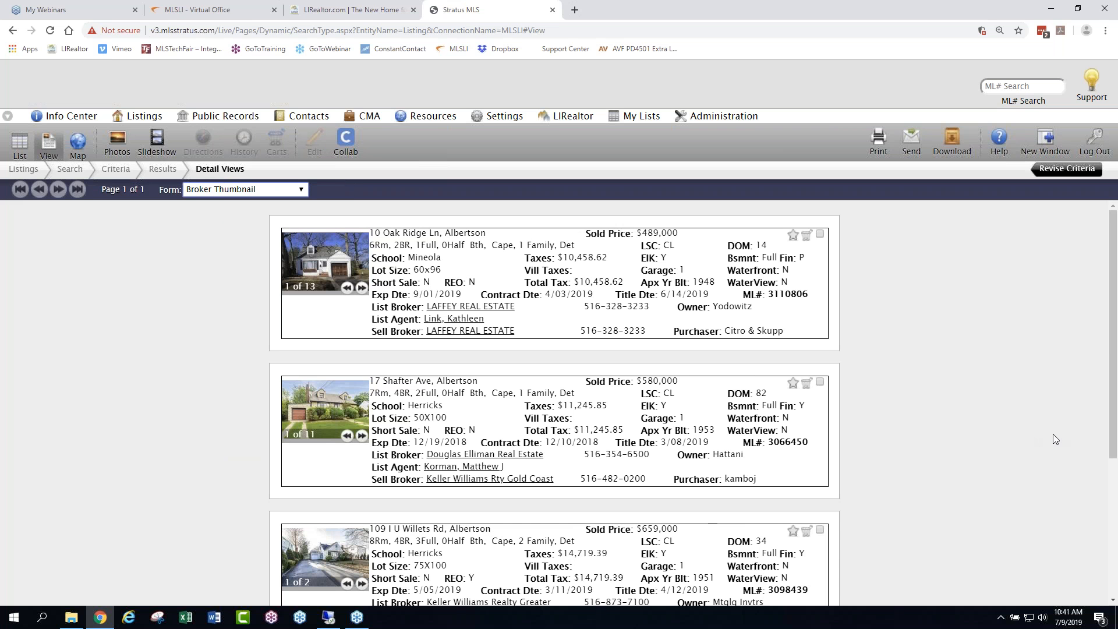
scroll(1003, 448, "down", 3)
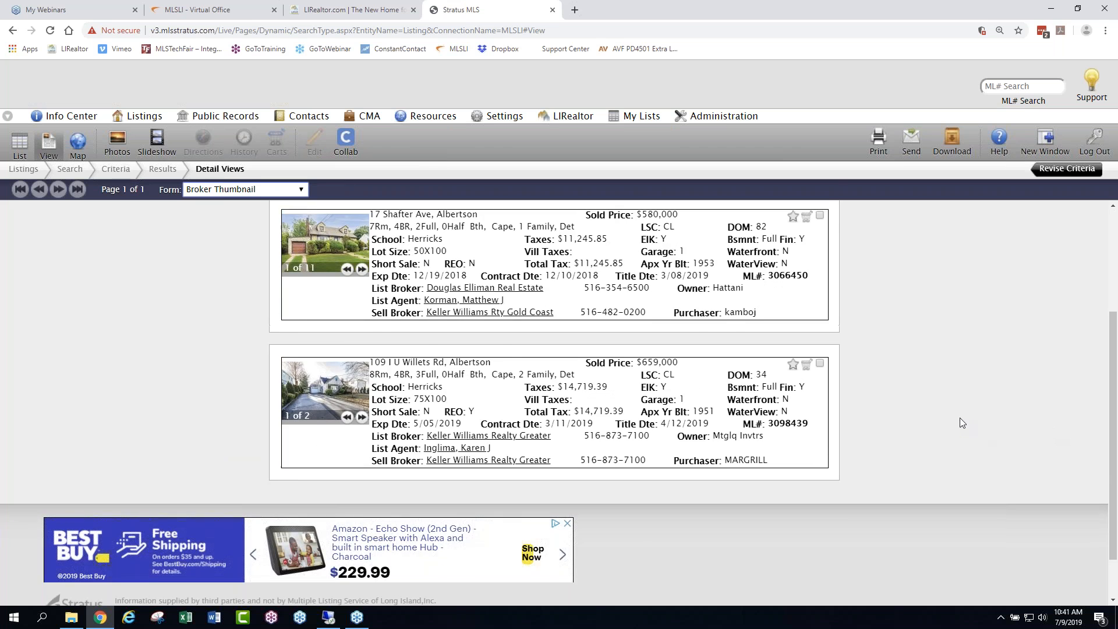
scroll(979, 426, "up", 3)
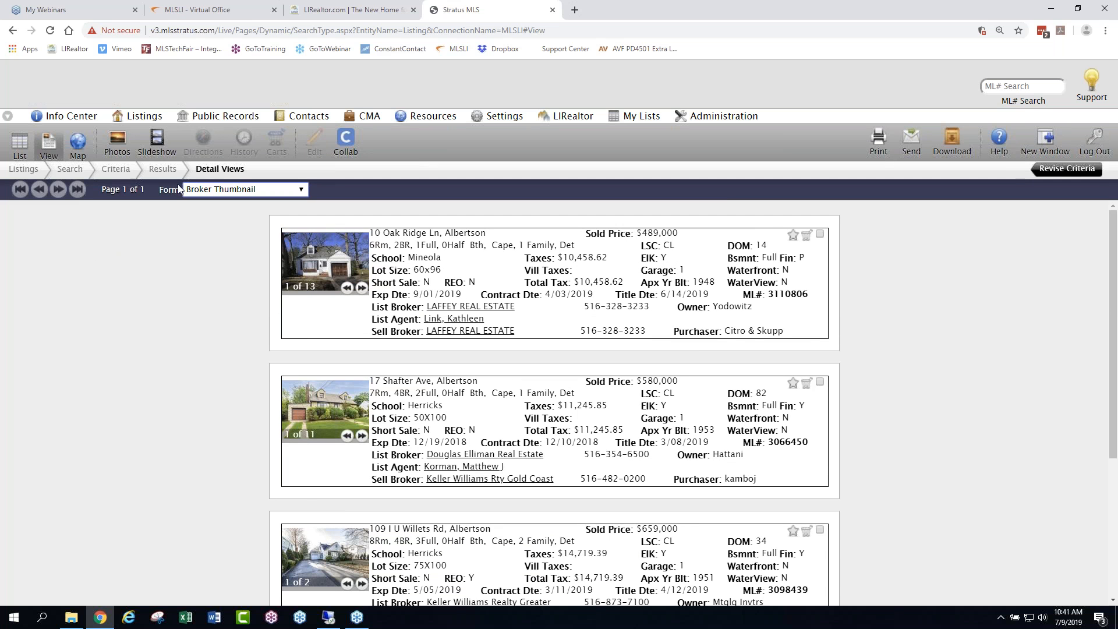
left_click(295, 190)
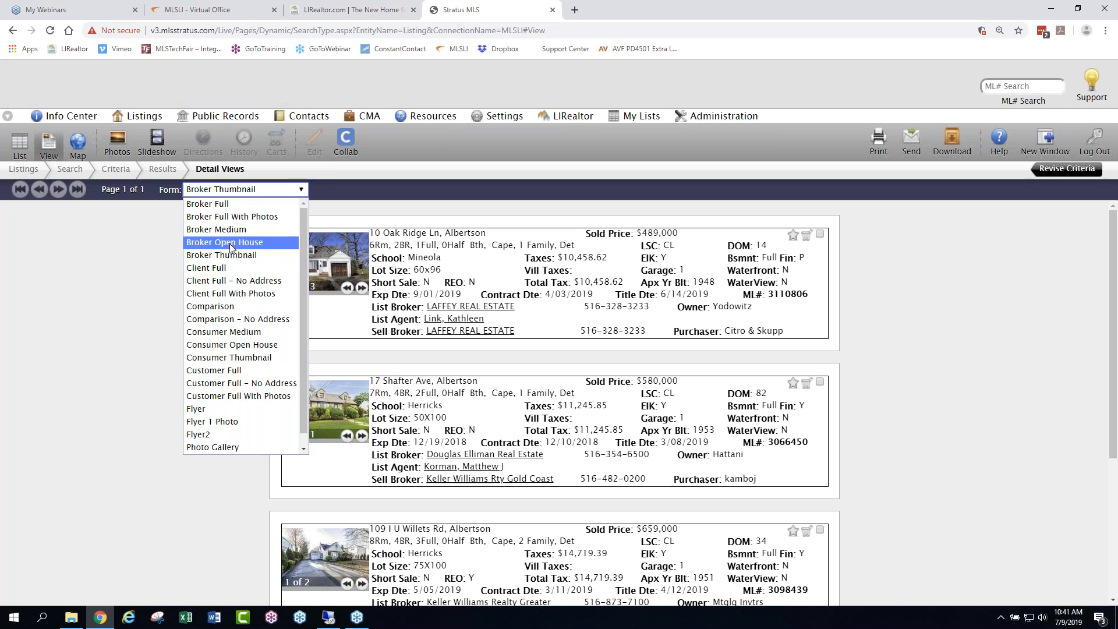
left_click(233, 307)
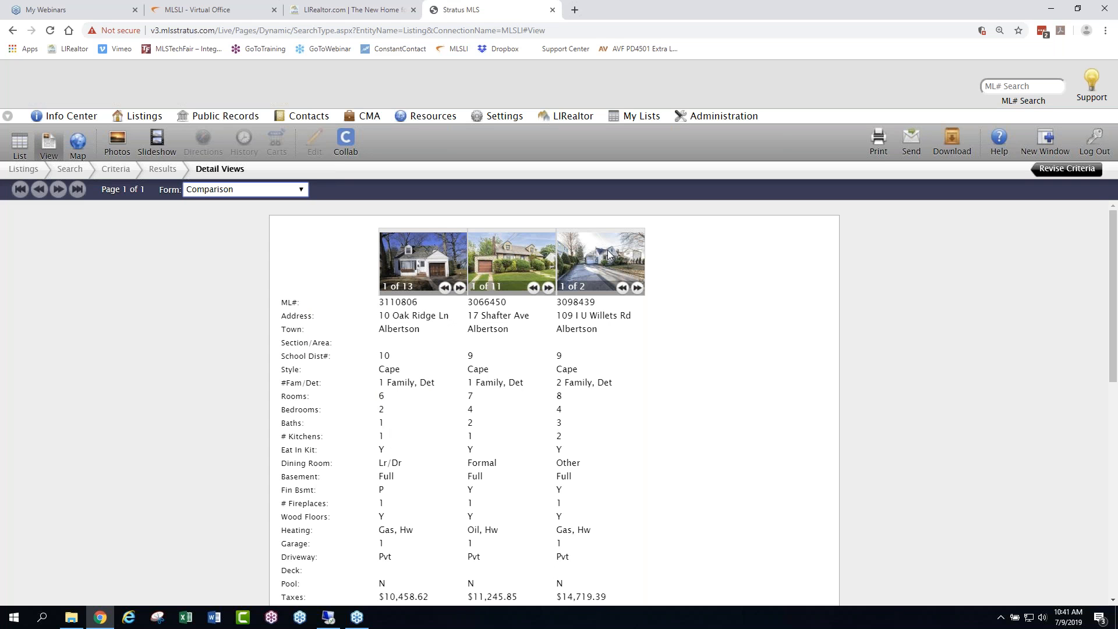
- Switch the report form to Flyer2 and review the flyer down to the agent's contact block
left_click(296, 191)
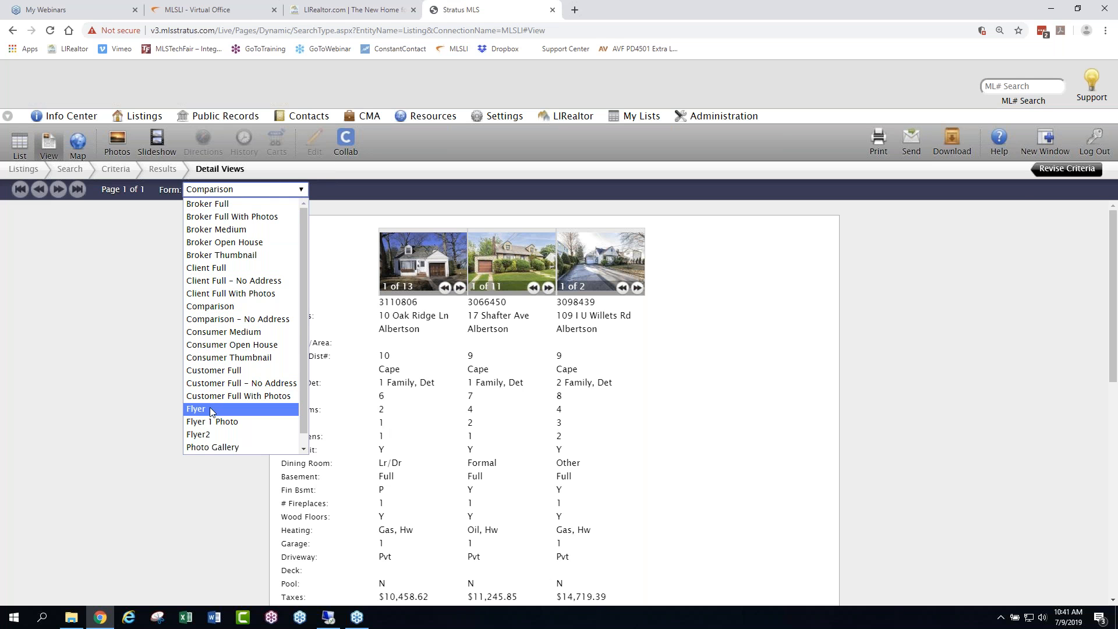
scroll(299, 364, "down", 1)
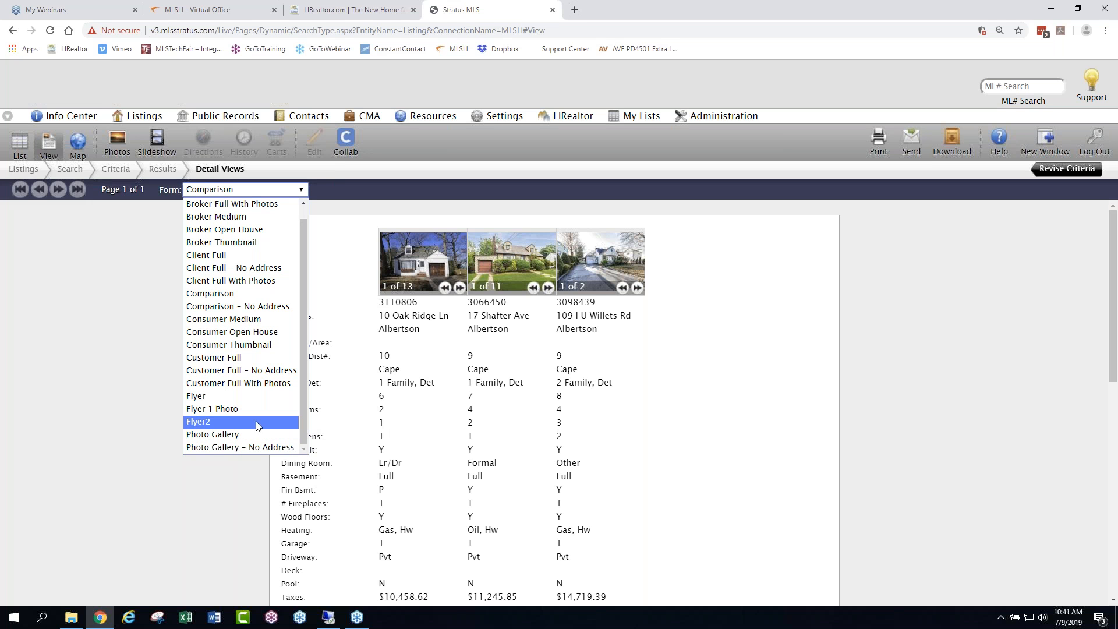
left_click(213, 421)
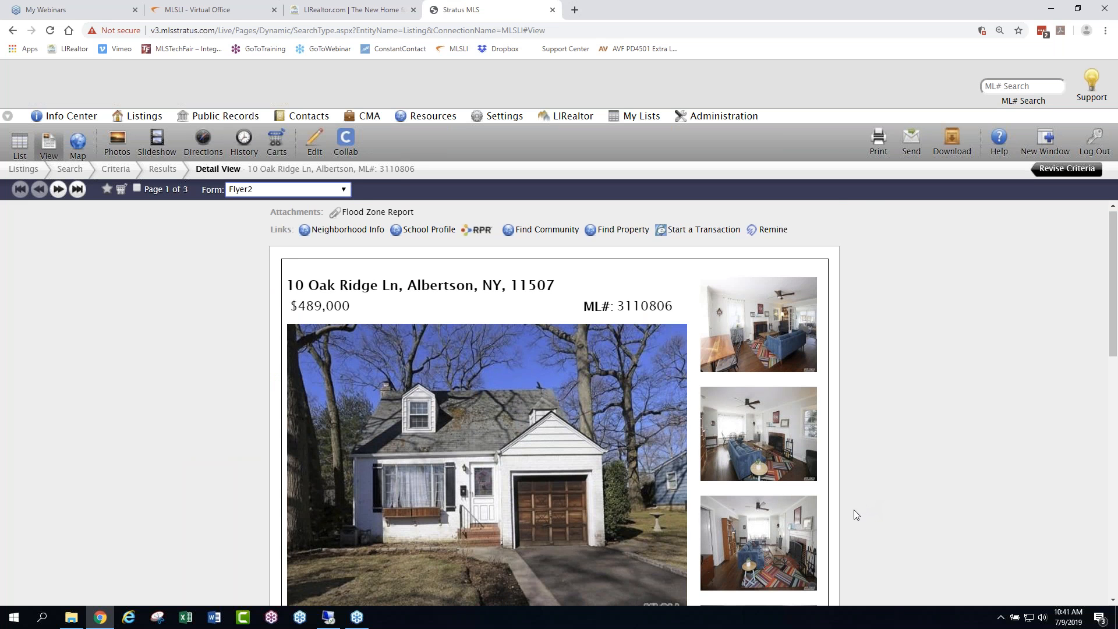
scroll(856, 513, "down", 6)
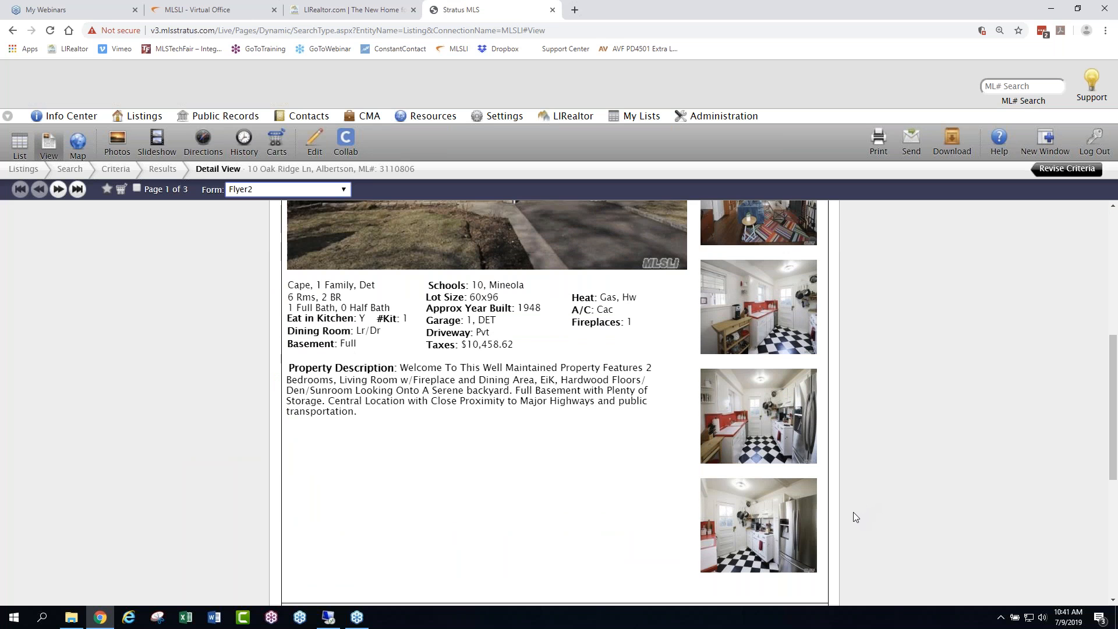
scroll(582, 482, "down", 2)
scroll(437, 509, "up", 2)
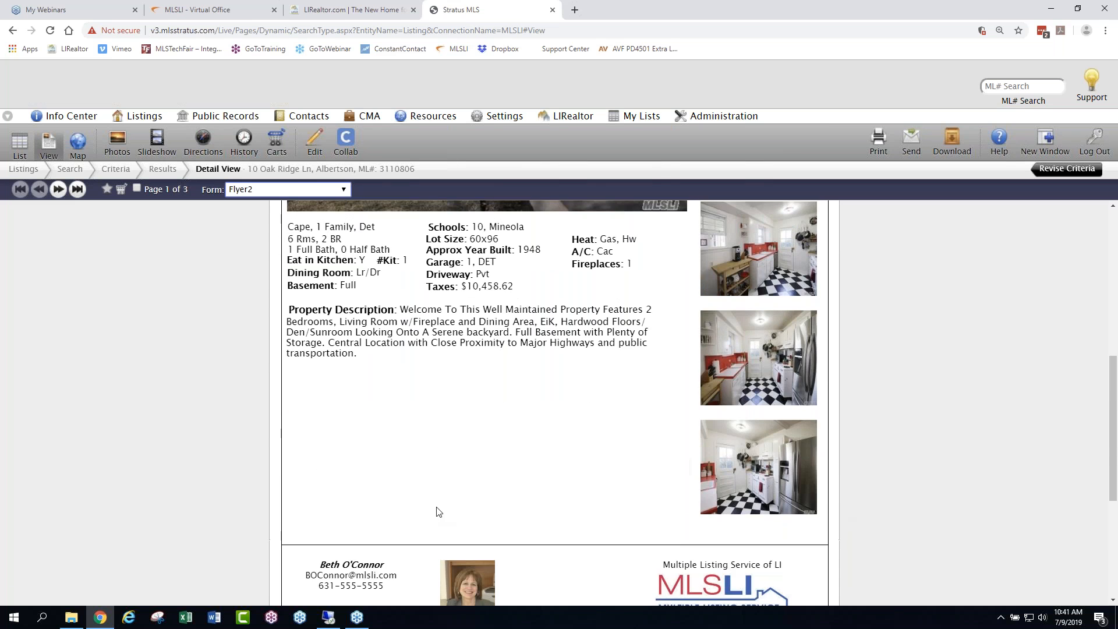
scroll(564, 532, "down", 1)
scroll(564, 532, "down", 5)
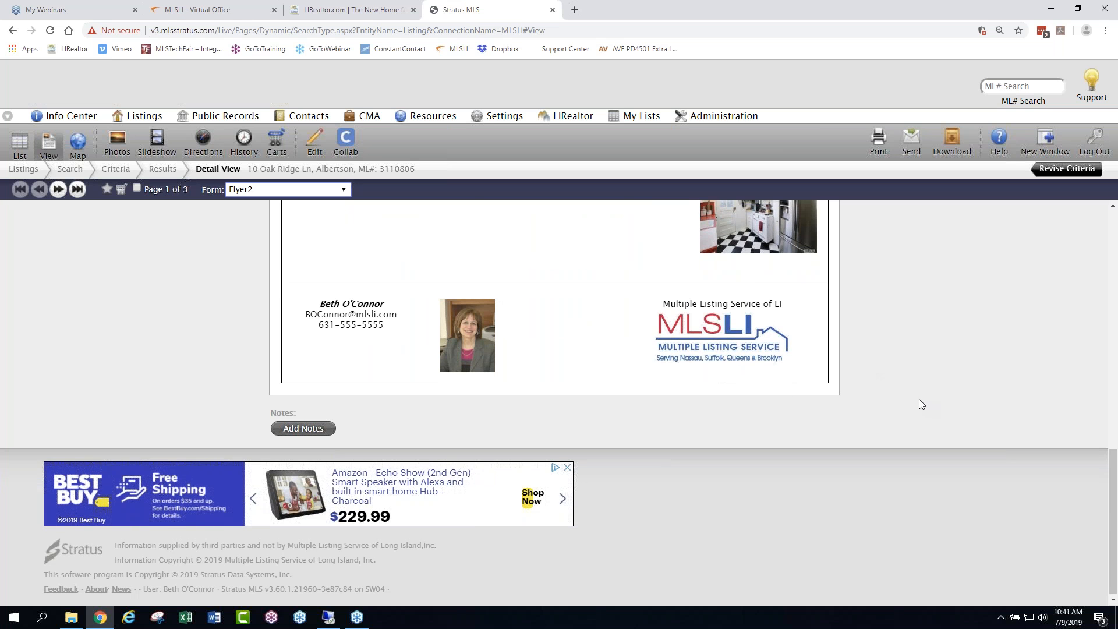
scroll(919, 400, "up", 4)
scroll(914, 400, "up", 8)
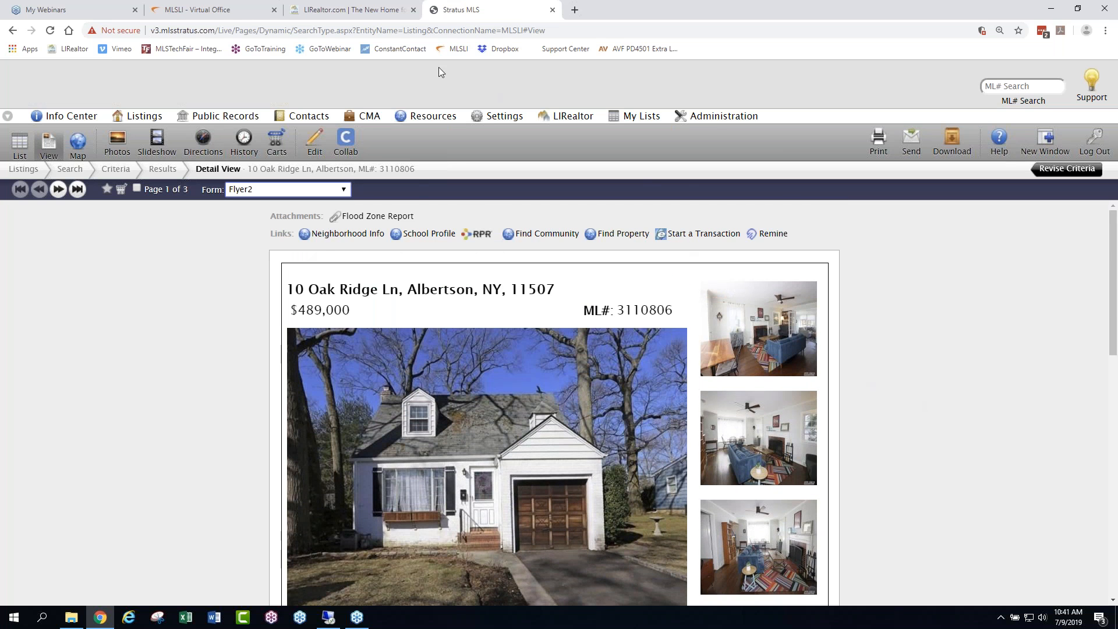
- Switch the report form to Photo Gallery and look through all of the listing's photos
left_click(342, 191)
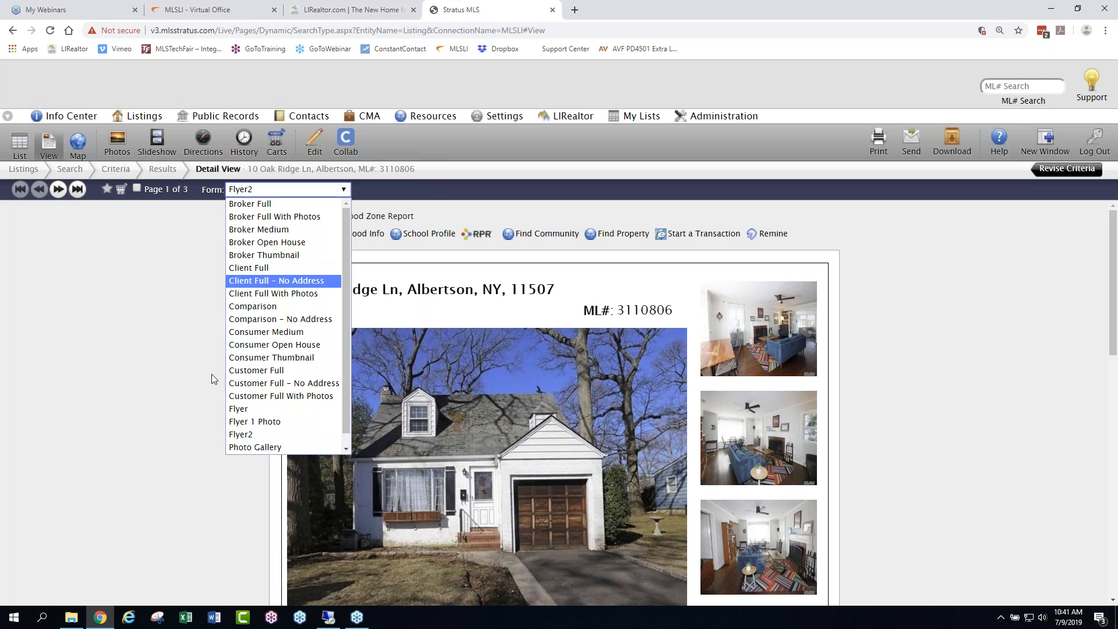
scroll(347, 389, "down", 1)
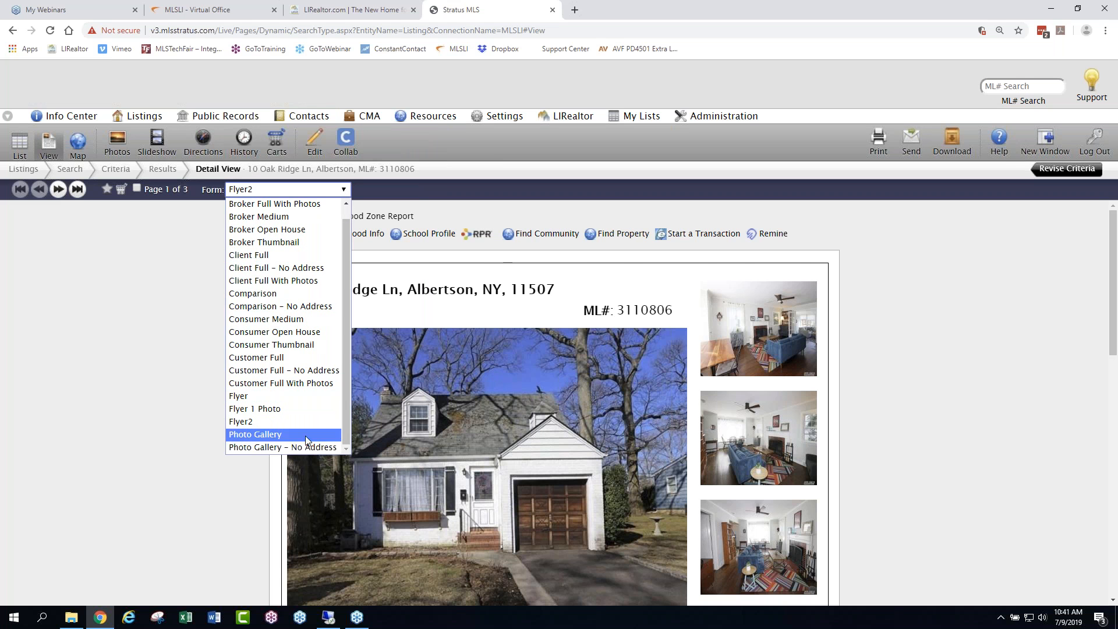
left_click(253, 435)
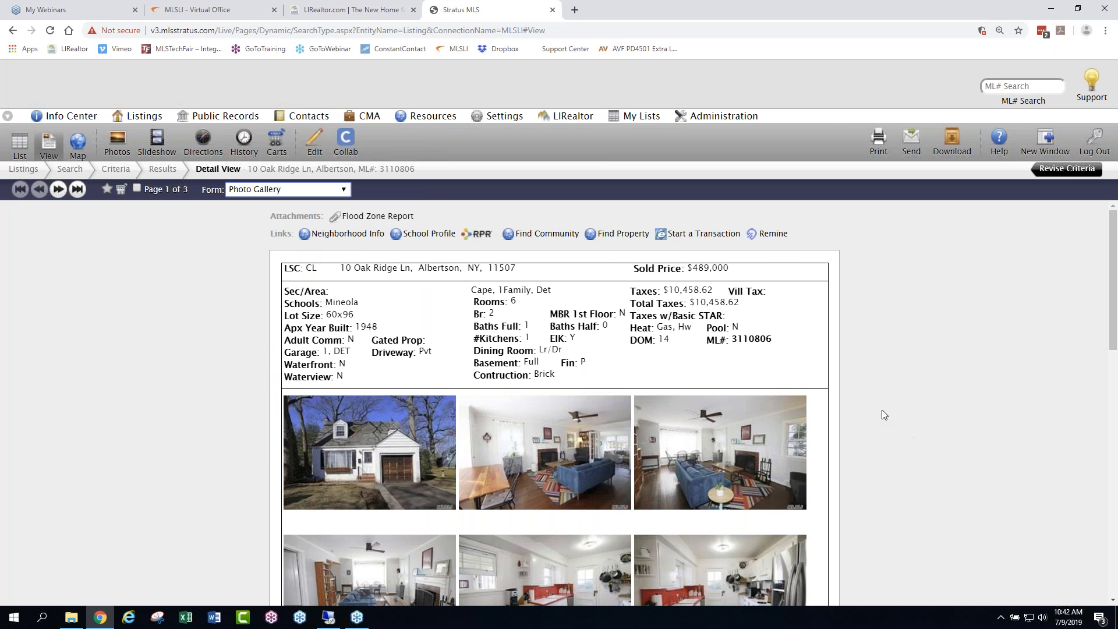
scroll(889, 401, "down", 9)
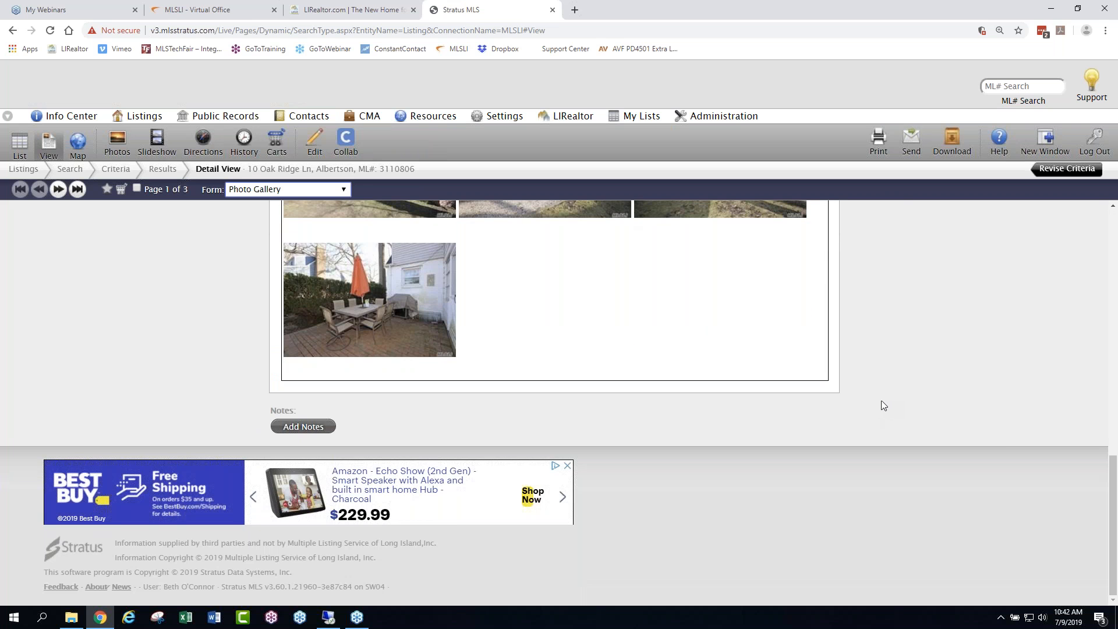
scroll(882, 400, "up", 8)
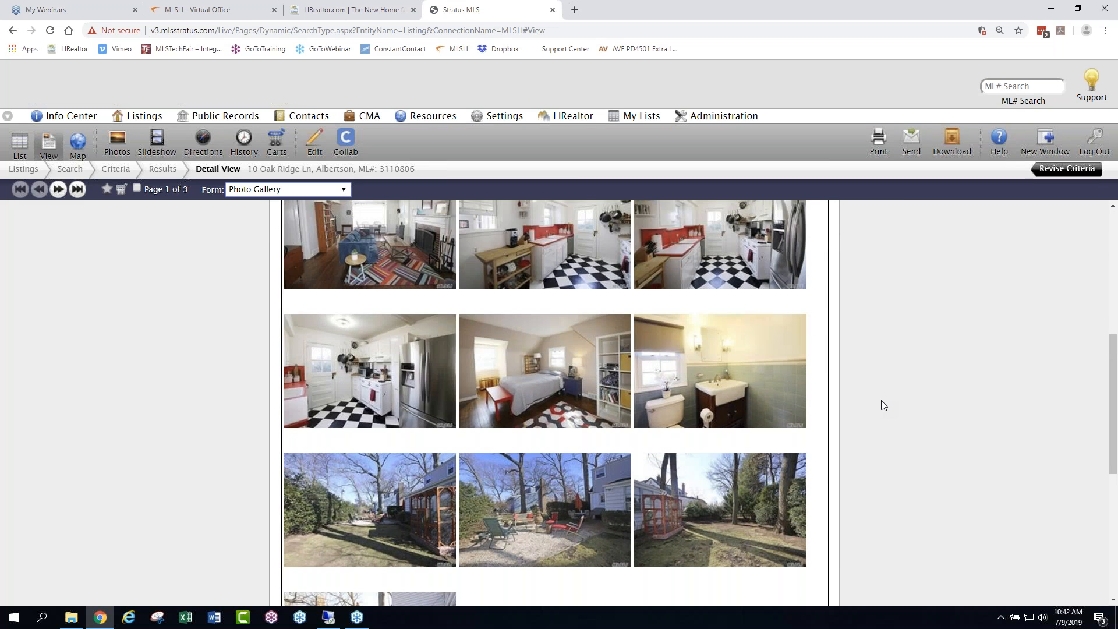
scroll(883, 405, "up", 1)
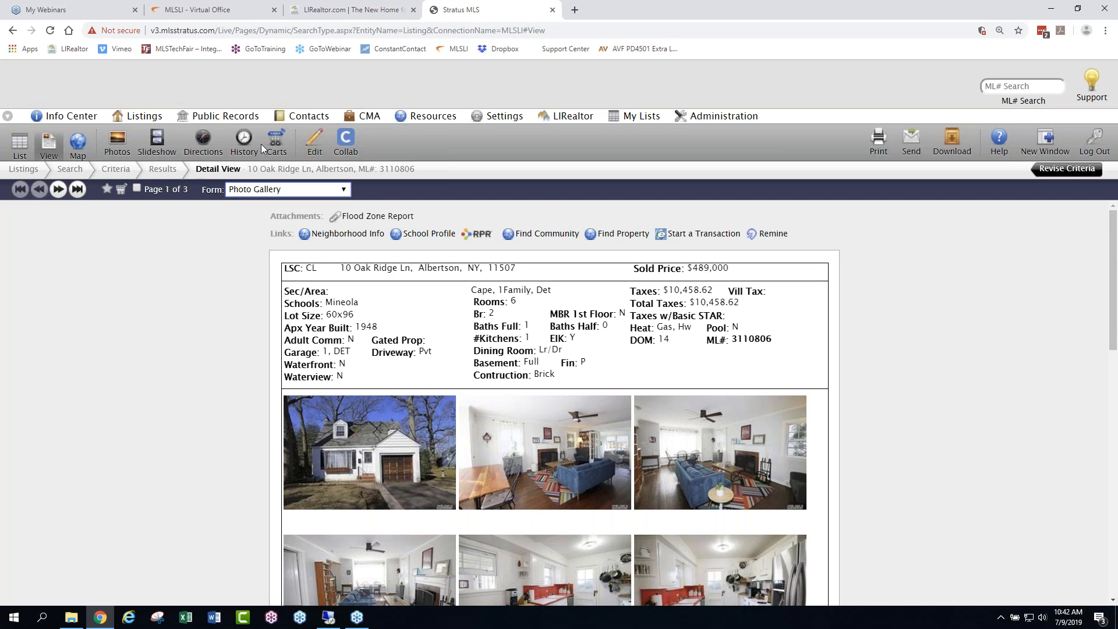
- Create a new listing cart named CMA Albertson and add the current listing to it
left_click(276, 140)
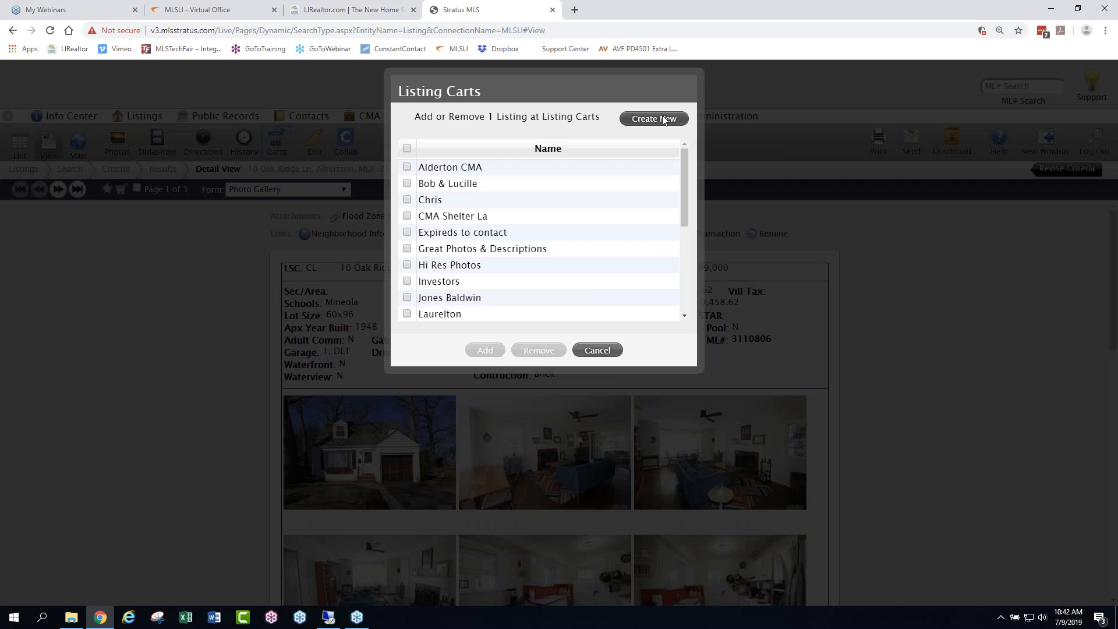
left_click(654, 119)
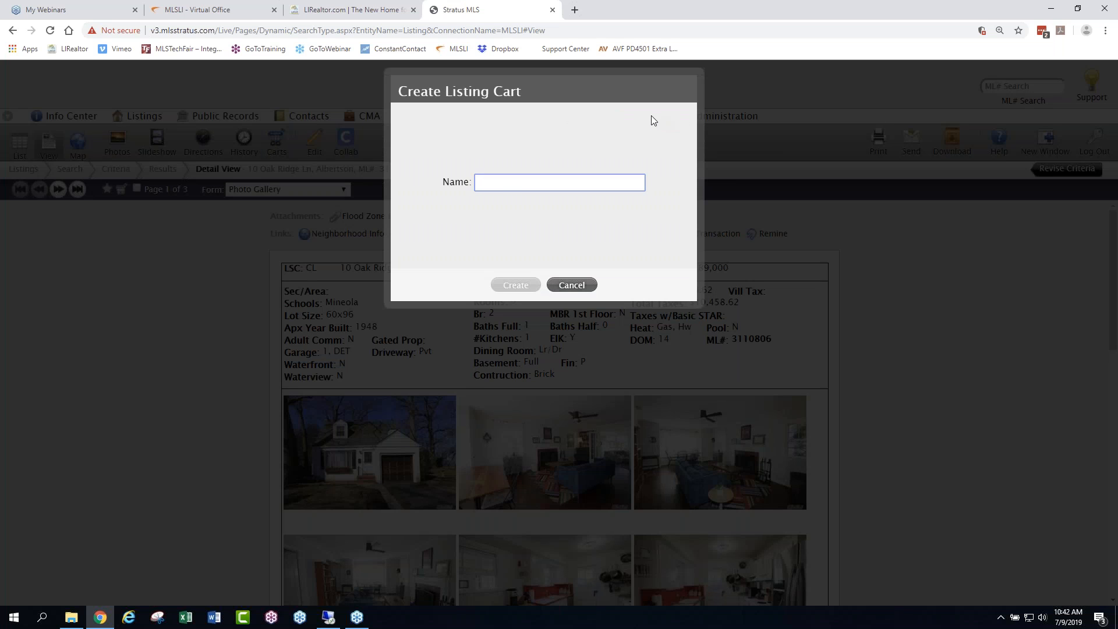
type("CMA Alter")
key("BackSpace")
key("BackSpace")
key("BackSpace")
type("bertson")
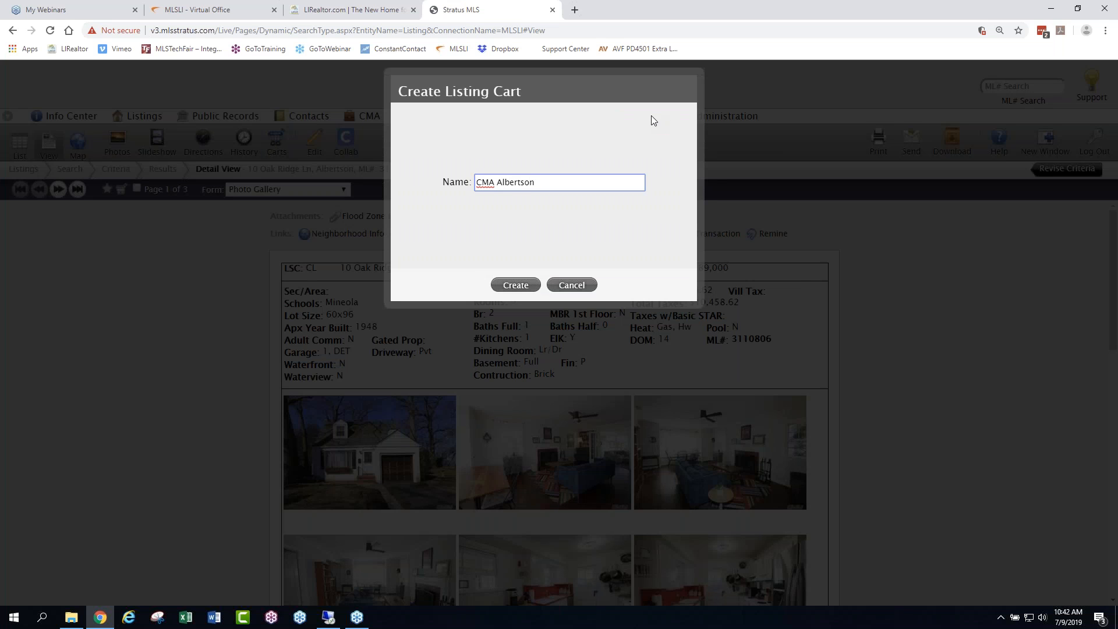
left_click(513, 286)
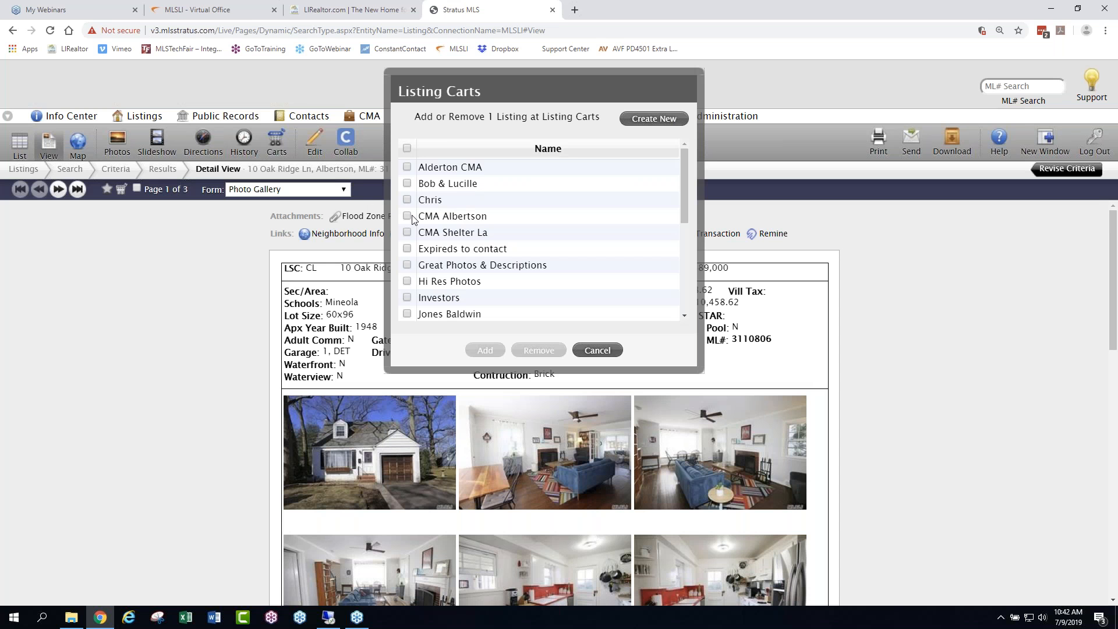
left_click(407, 216)
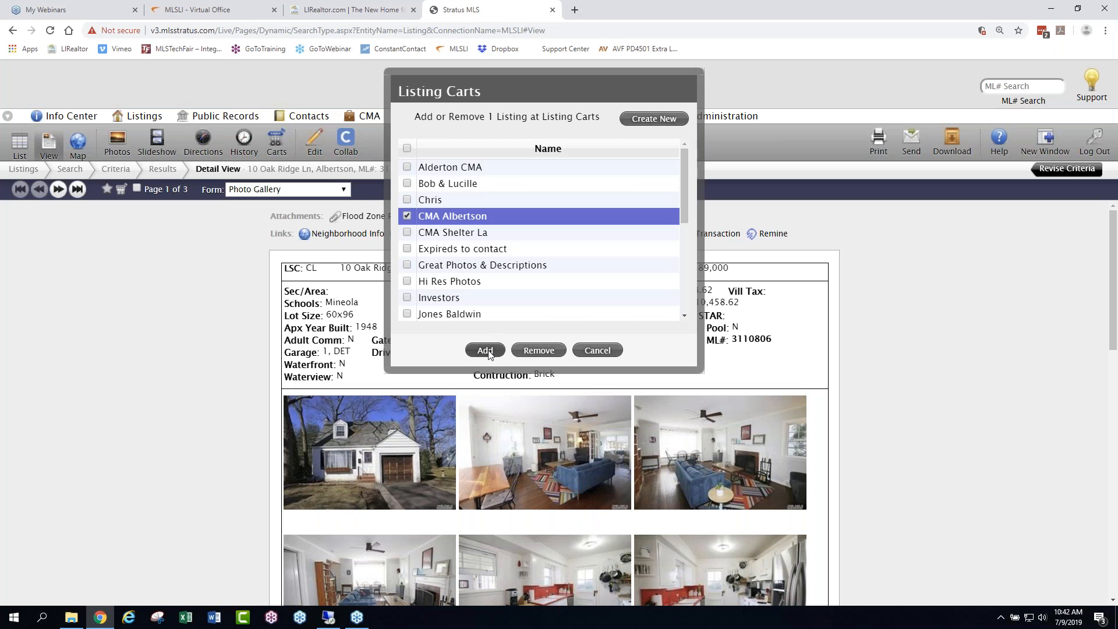
left_click(486, 350)
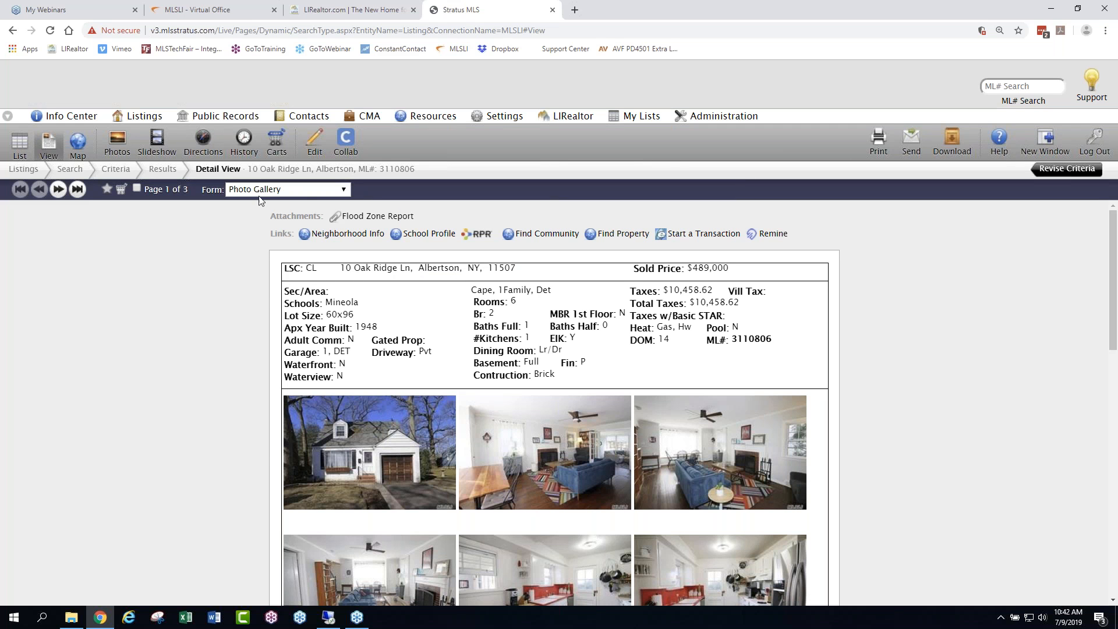
- Switch the report form to Broker Full and review the listing down to the broker and agent details
left_click(321, 192)
mouse_move(345, 224)
left_mouse_down()
mouse_move(348, 309)
mouse_move(347, 214)
left_mouse_up()
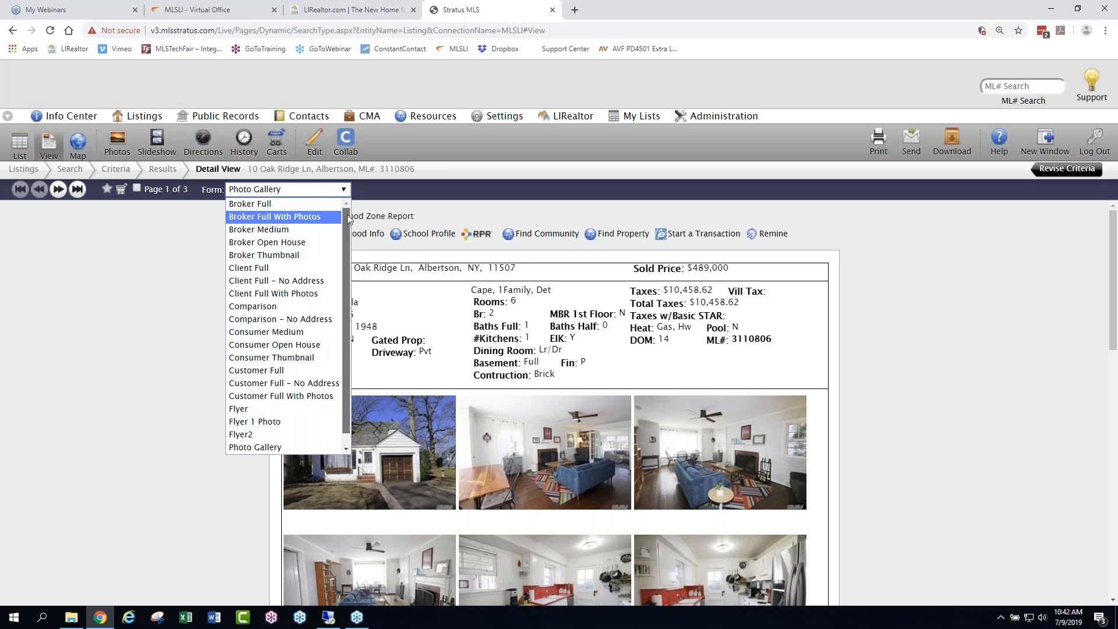
left_click(257, 203)
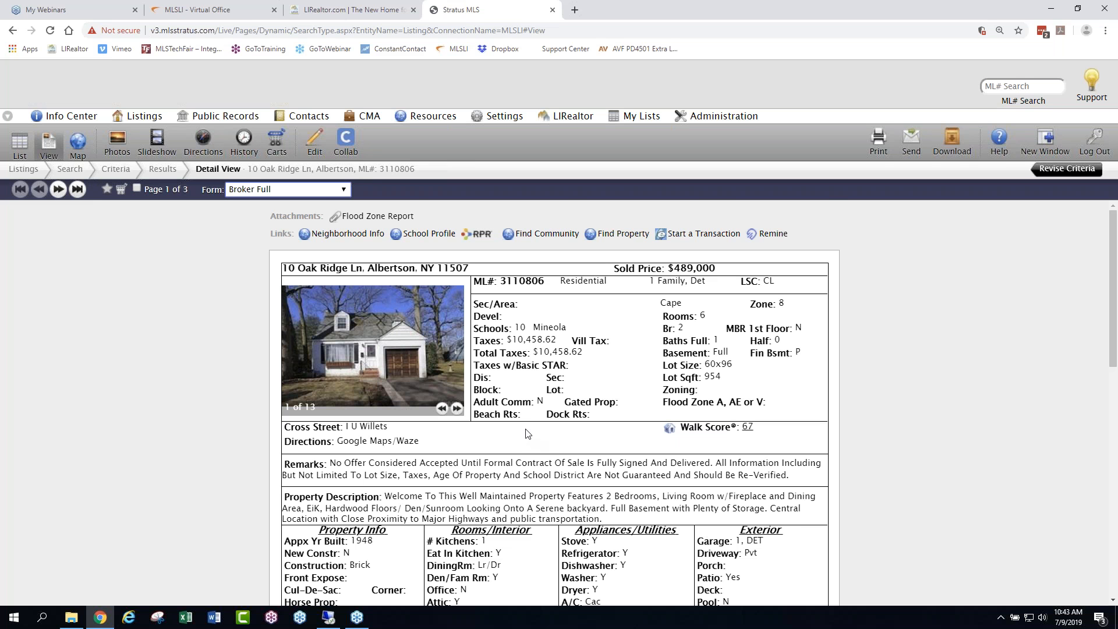
scroll(548, 440, "down", 3)
scroll(765, 415, "down", 8)
scroll(728, 402, "up", 2)
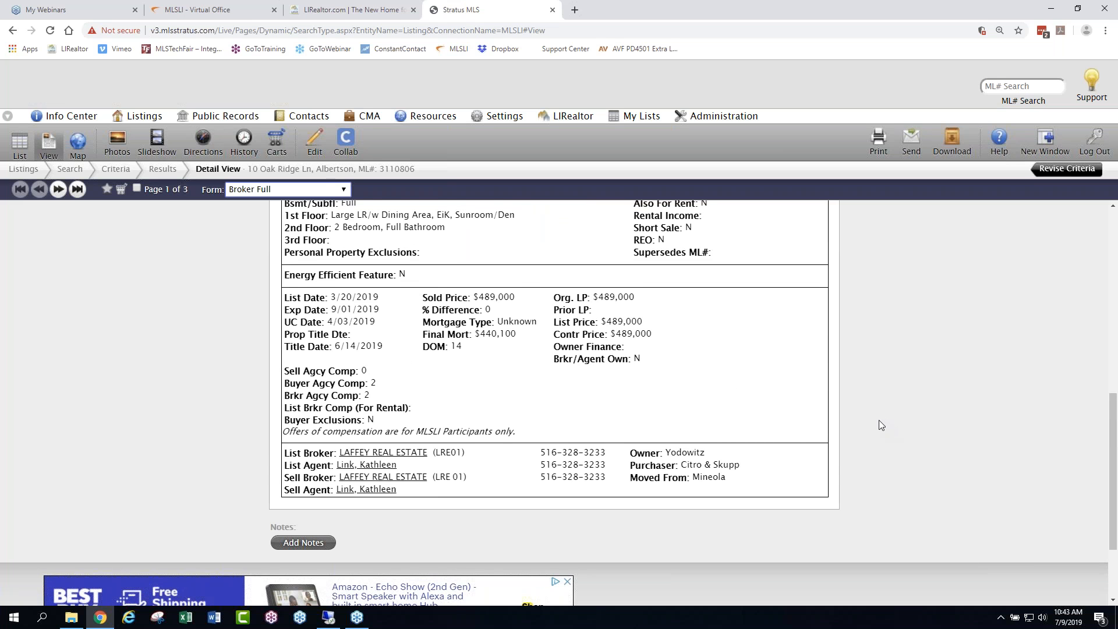
scroll(880, 419, "up", 6)
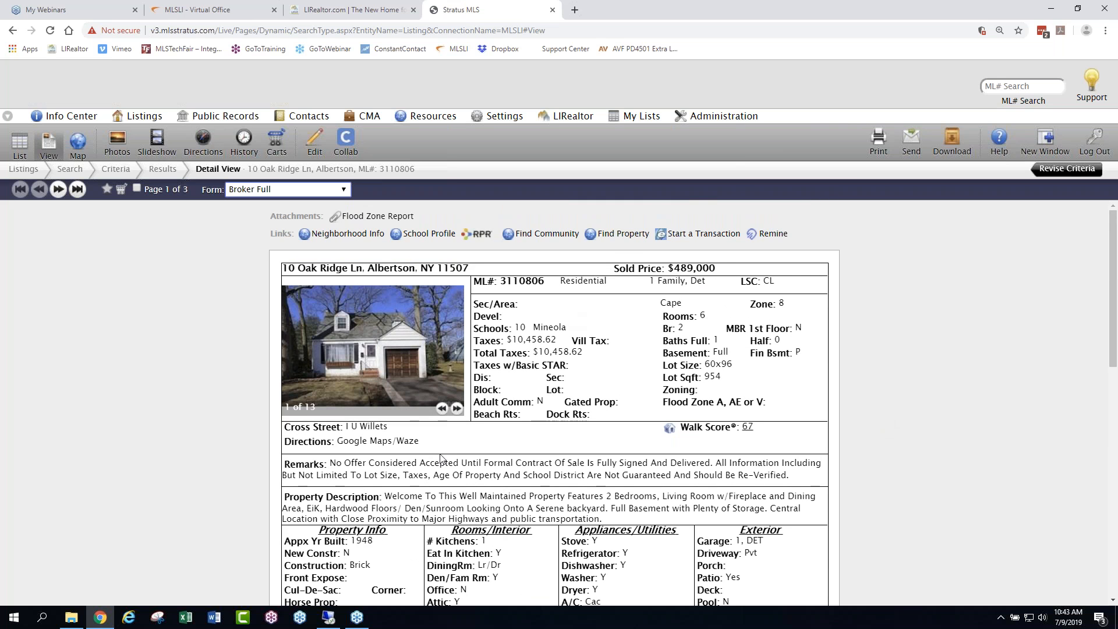
- Review the listing's history from the original data to the last status change, and return to the results list
left_click(242, 138)
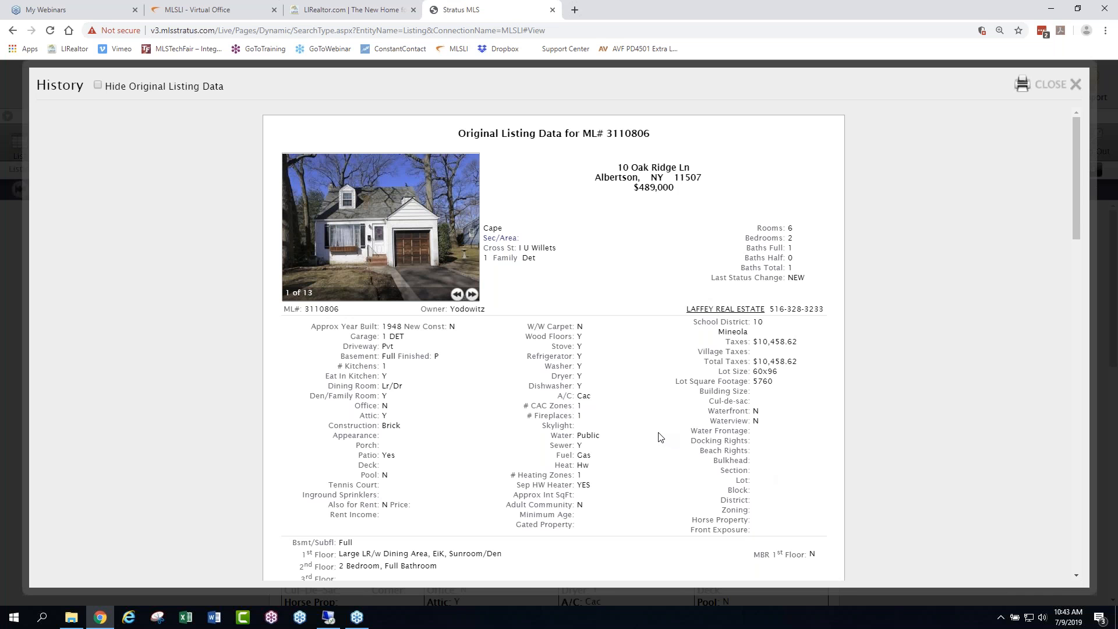
scroll(660, 437, "down", 5)
scroll(660, 438, "down", 8)
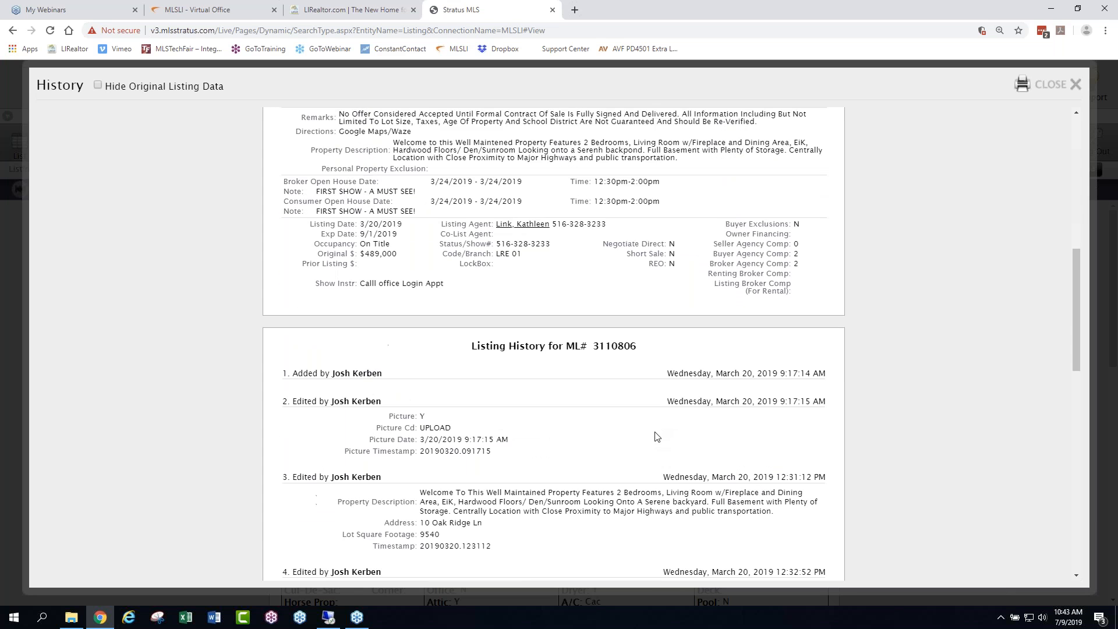
scroll(382, 257, "down", 3)
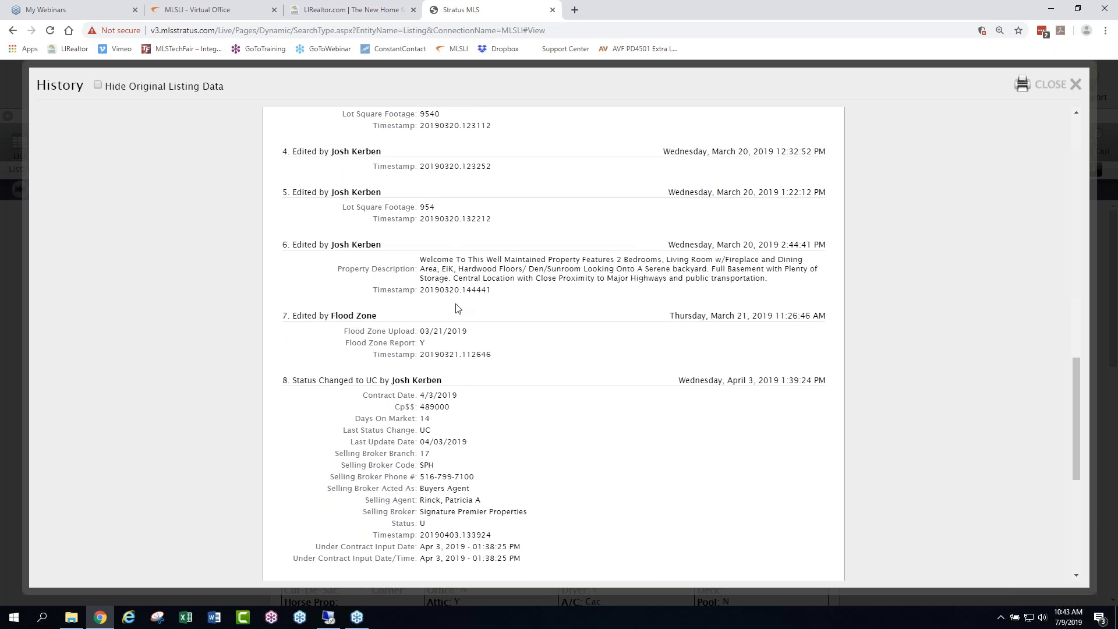
scroll(716, 365, "down", 2)
scroll(654, 330, "down", 2)
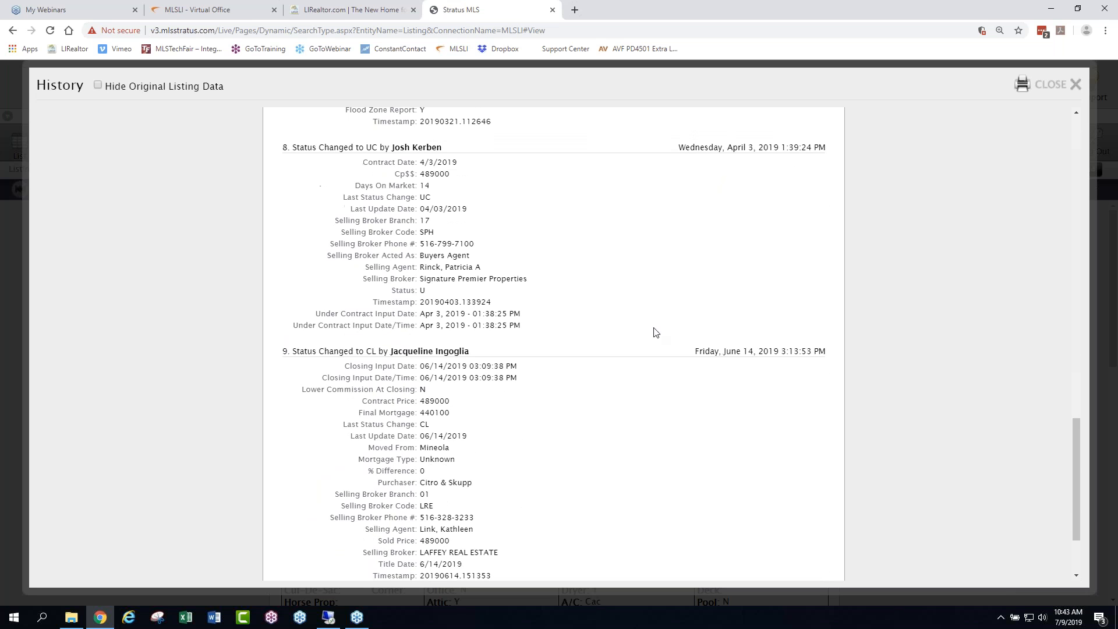
scroll(627, 282, "down", 2)
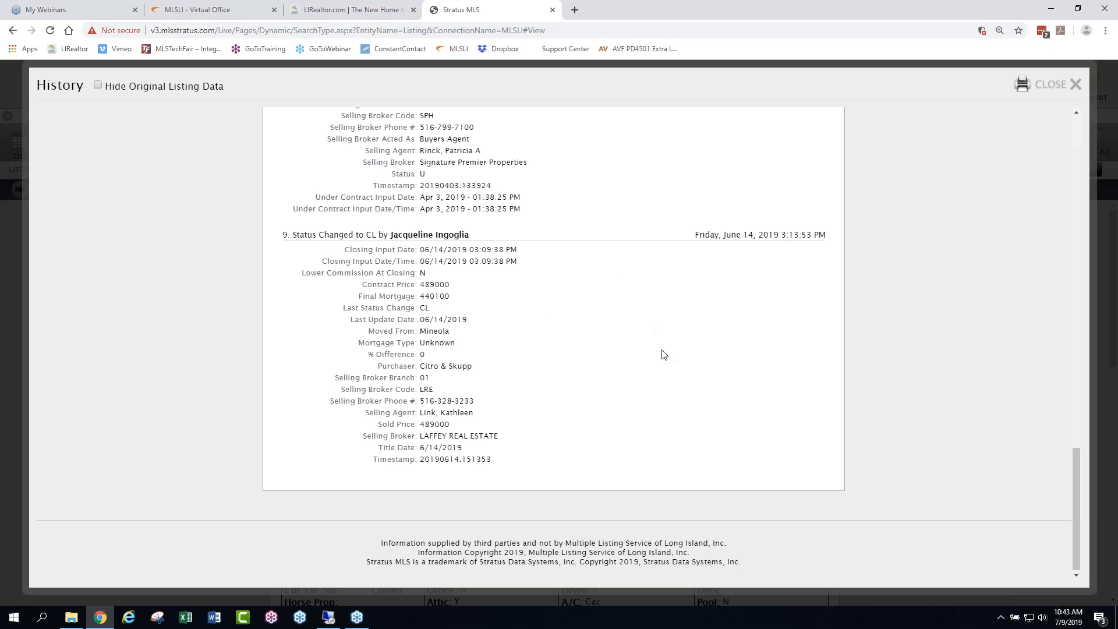
scroll(646, 341, "up", 15)
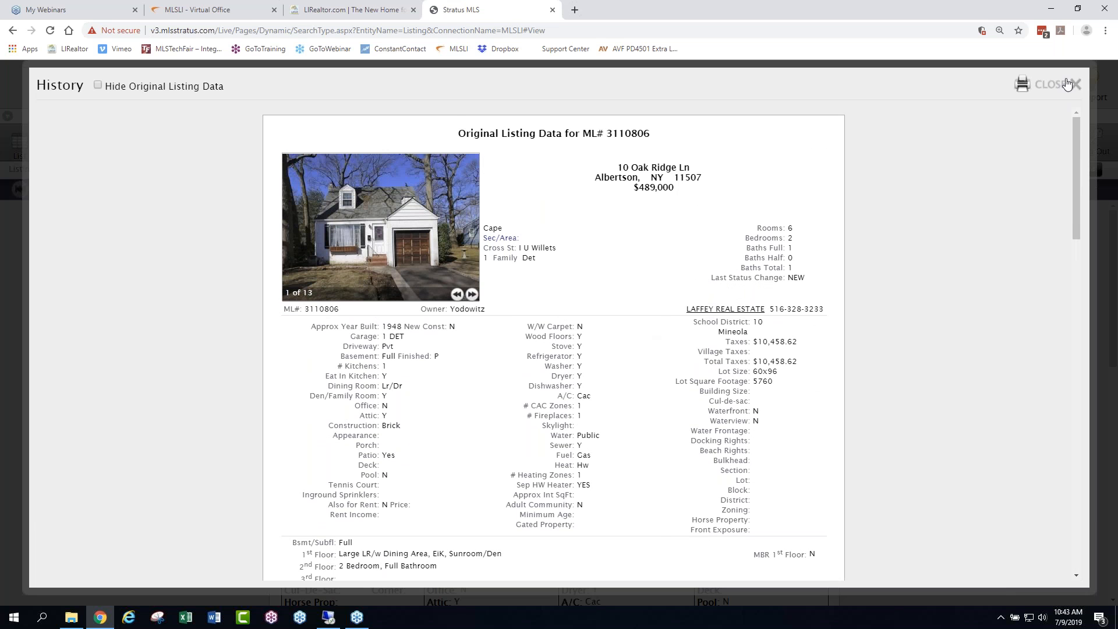
left_click(1076, 85)
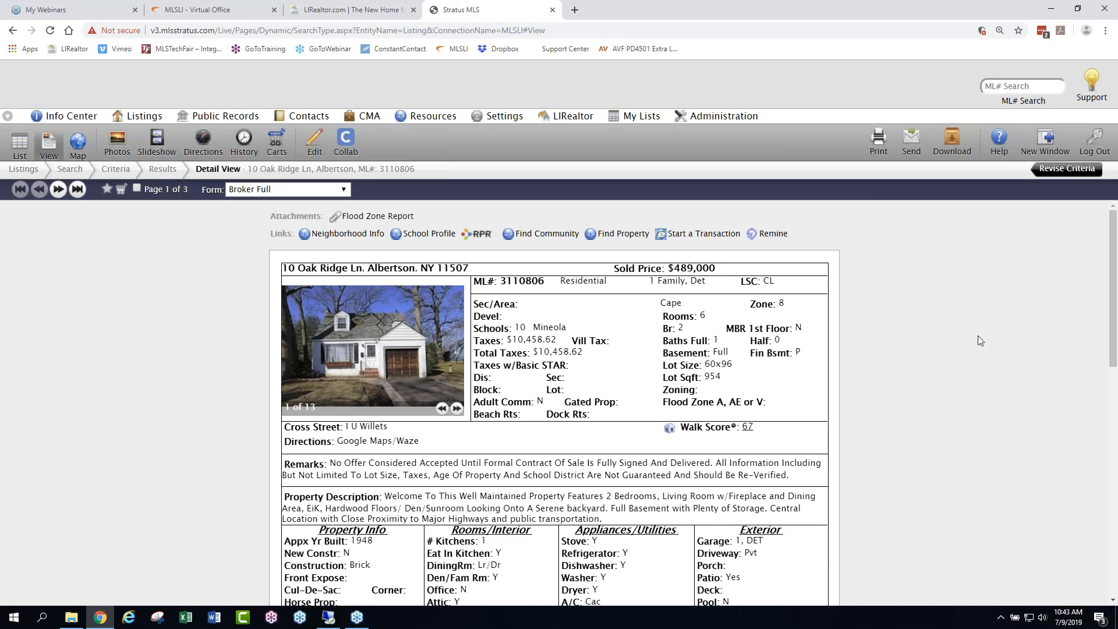
left_click(19, 144)
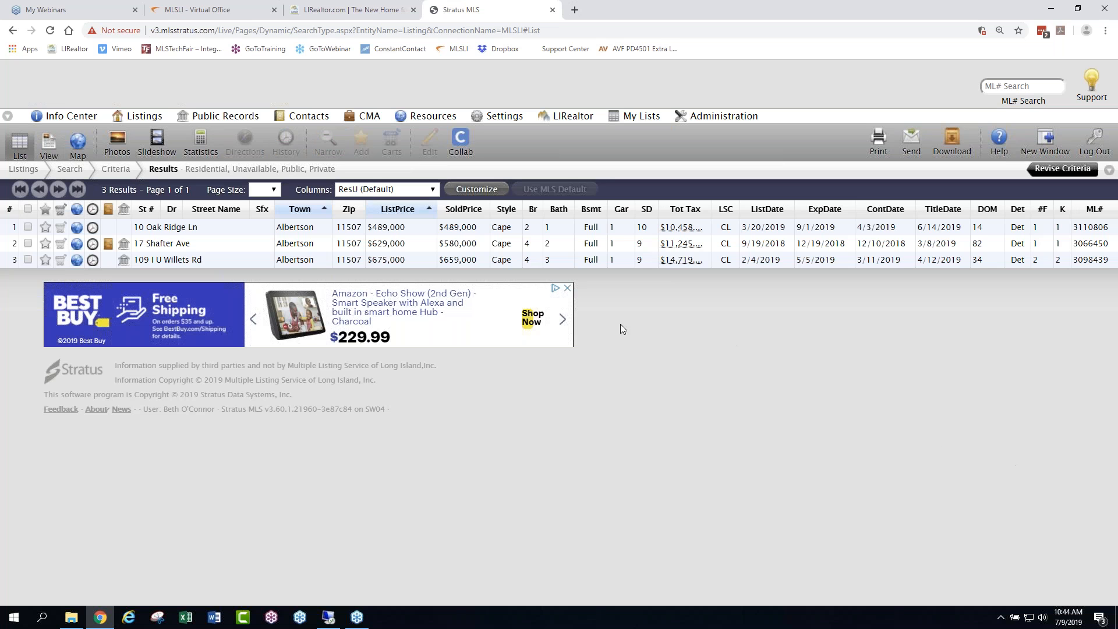
- Start a new map search for residential listings, both available and unavailable, from the default *My Favorite View location
left_click(148, 117)
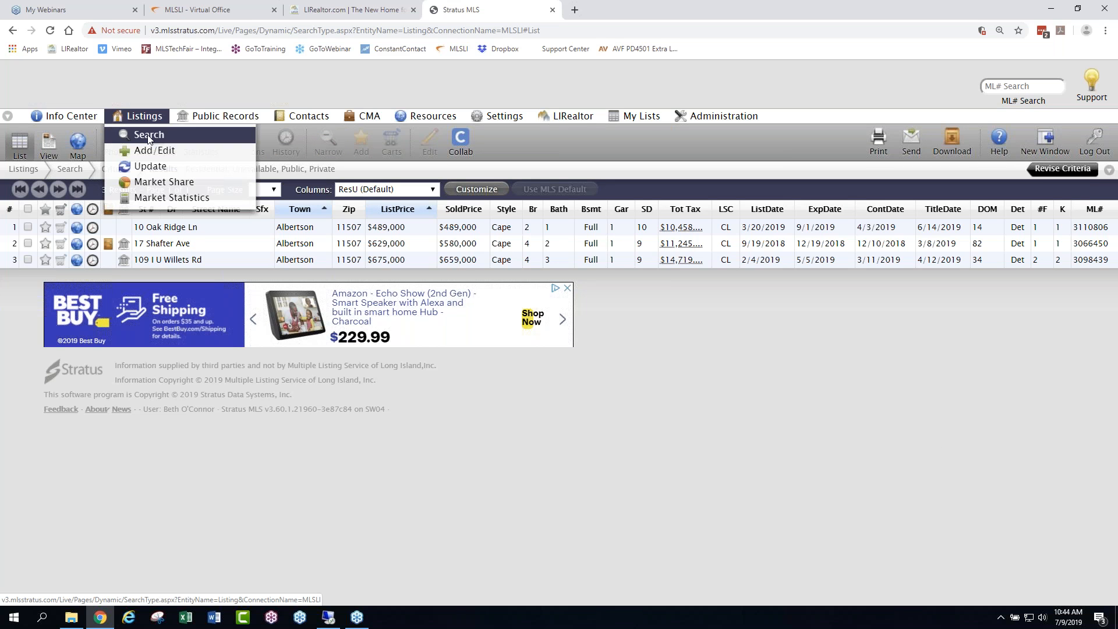
left_click(149, 139)
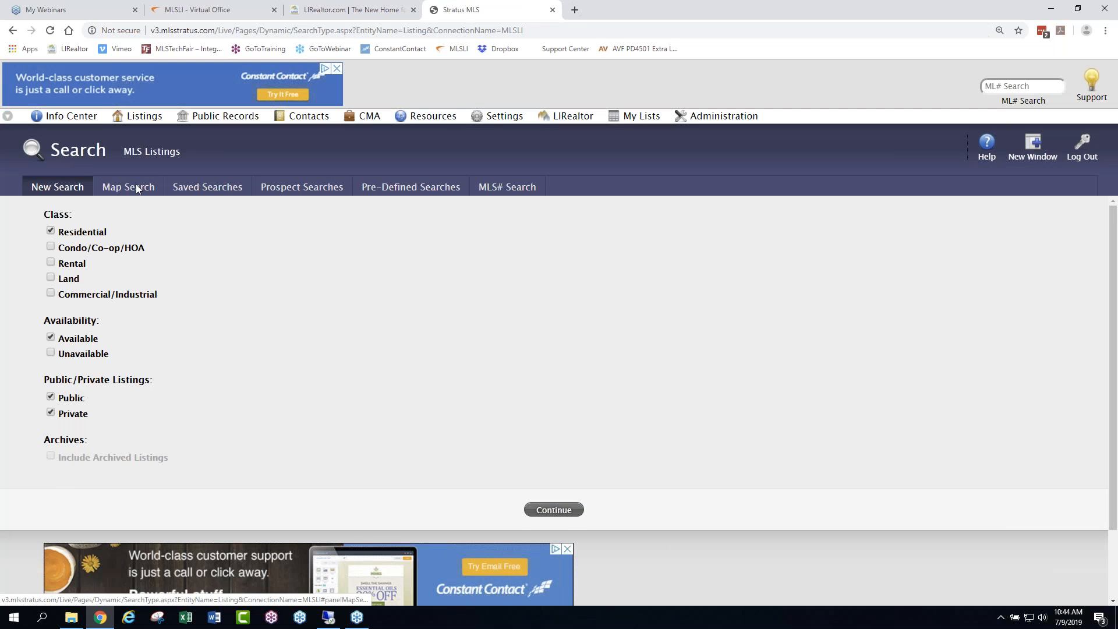
left_click(136, 187)
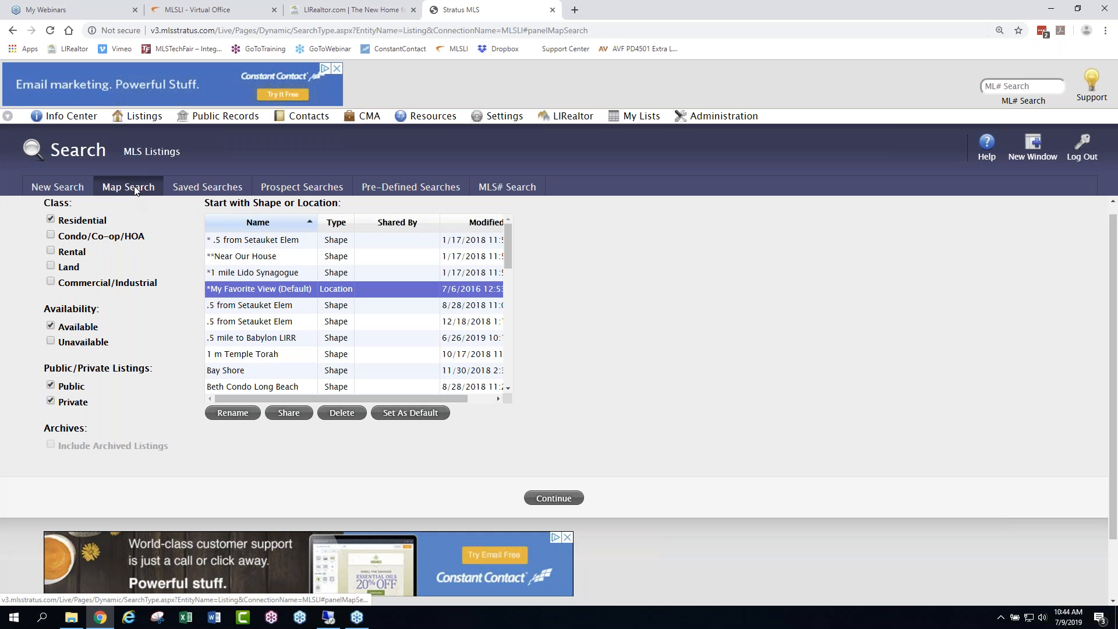
left_click(50, 342)
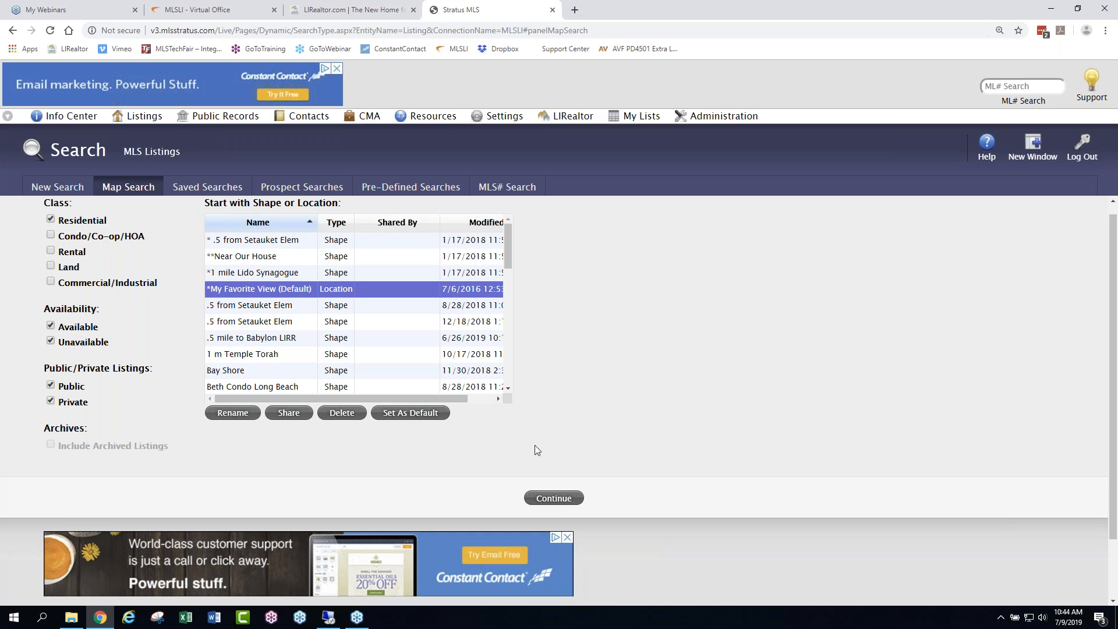
mouse_move(510, 236)
left_mouse_down()
mouse_move(502, 344)
mouse_move(507, 227)
left_mouse_up()
left_click(548, 499)
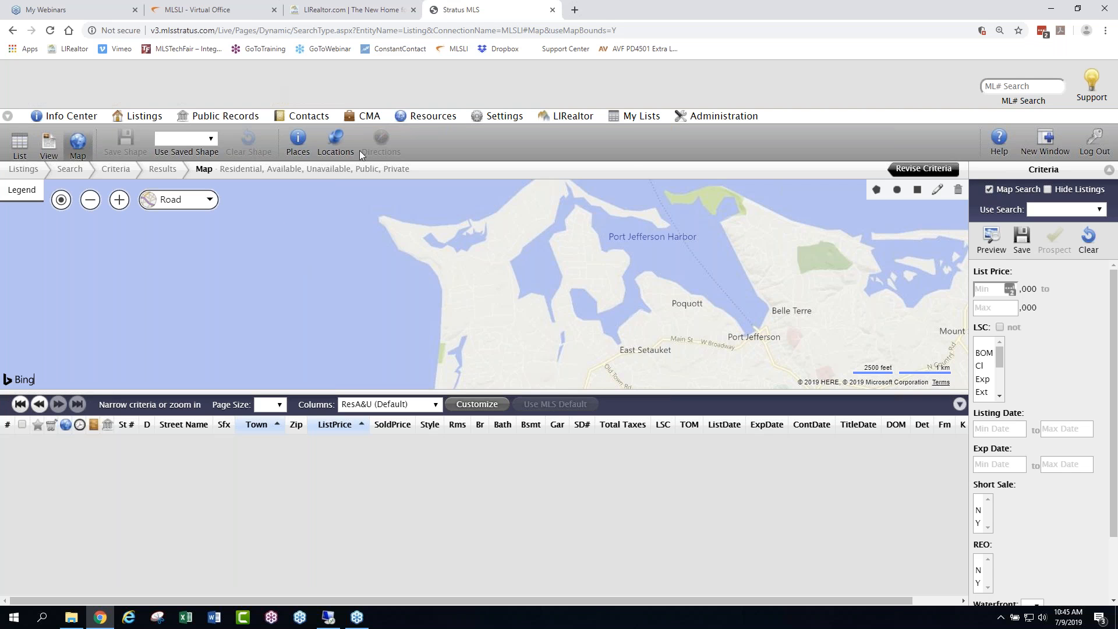
- Locate the subject property in Levittown on the map by its full street address
left_click(331, 138)
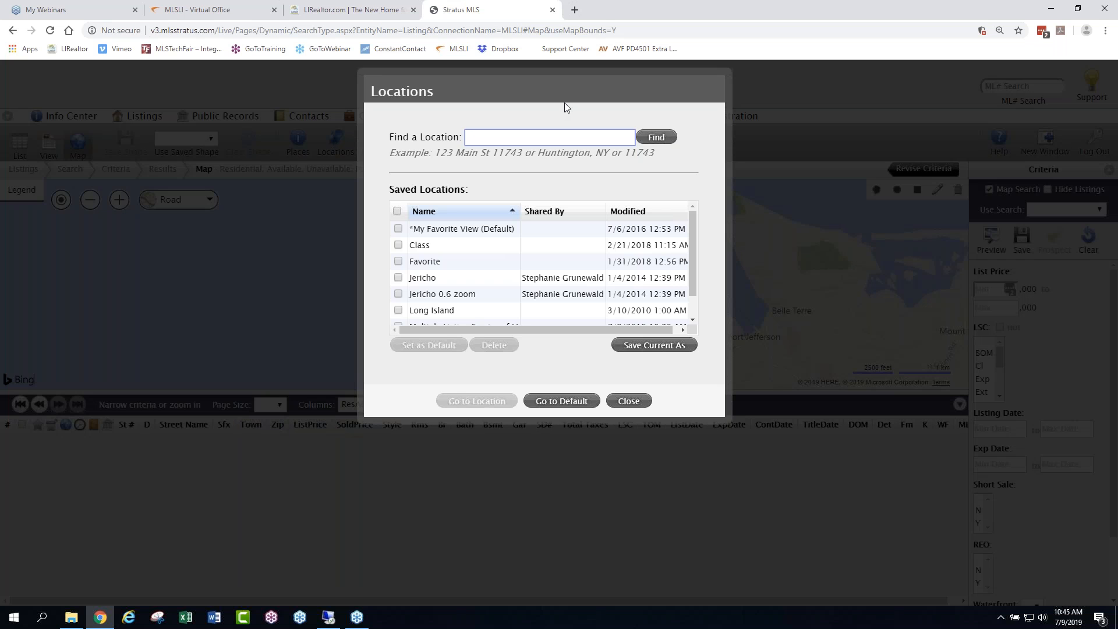
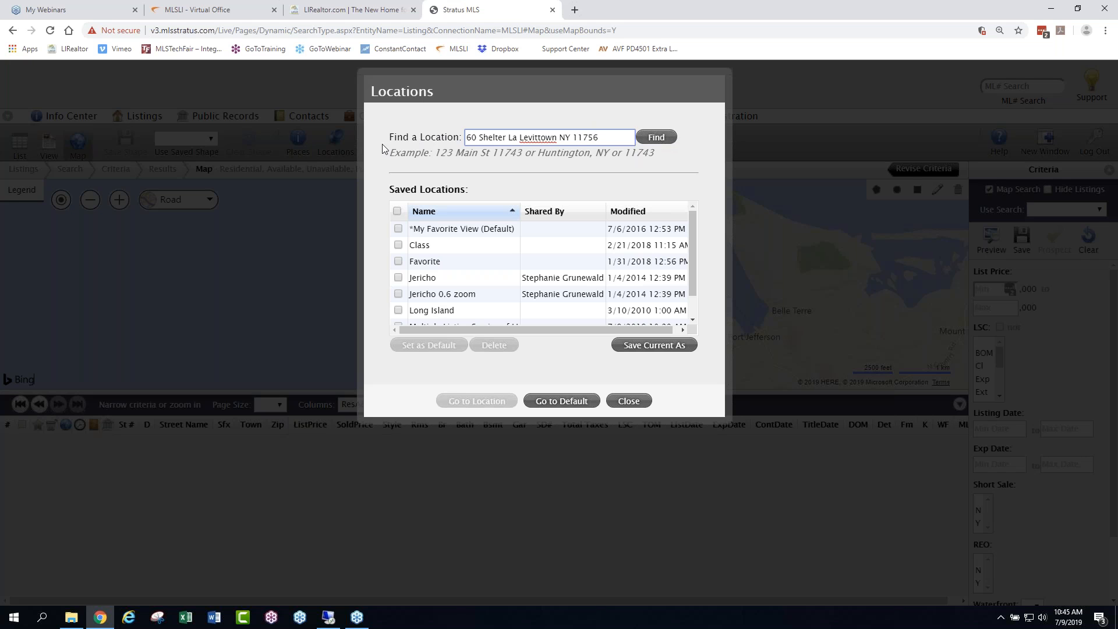
left_click_drag(600, 135, 464, 144)
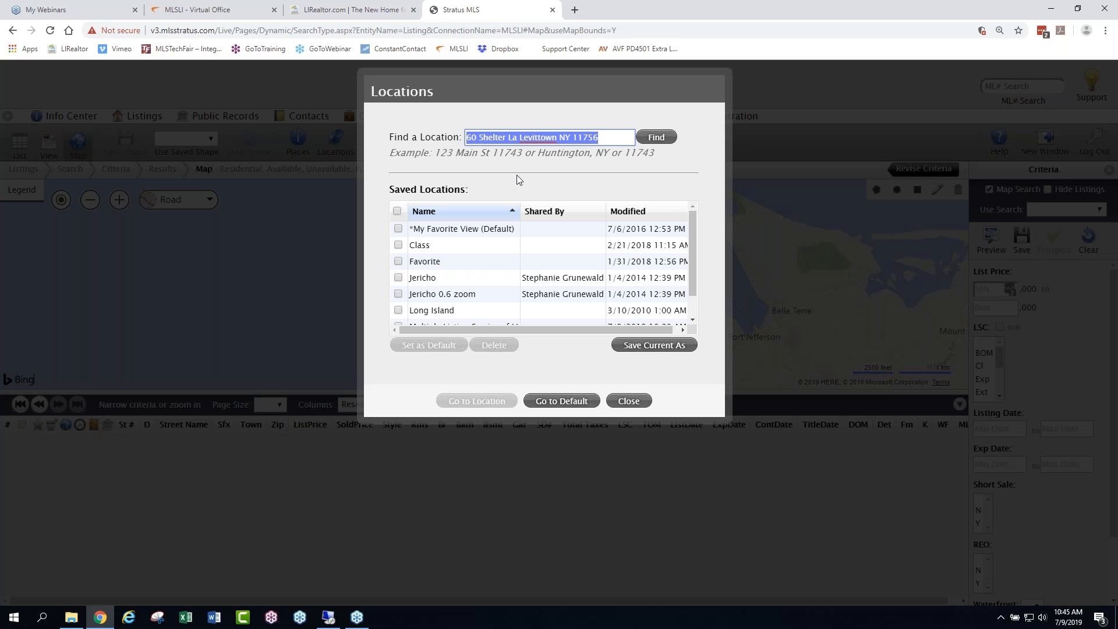
left_click(661, 138)
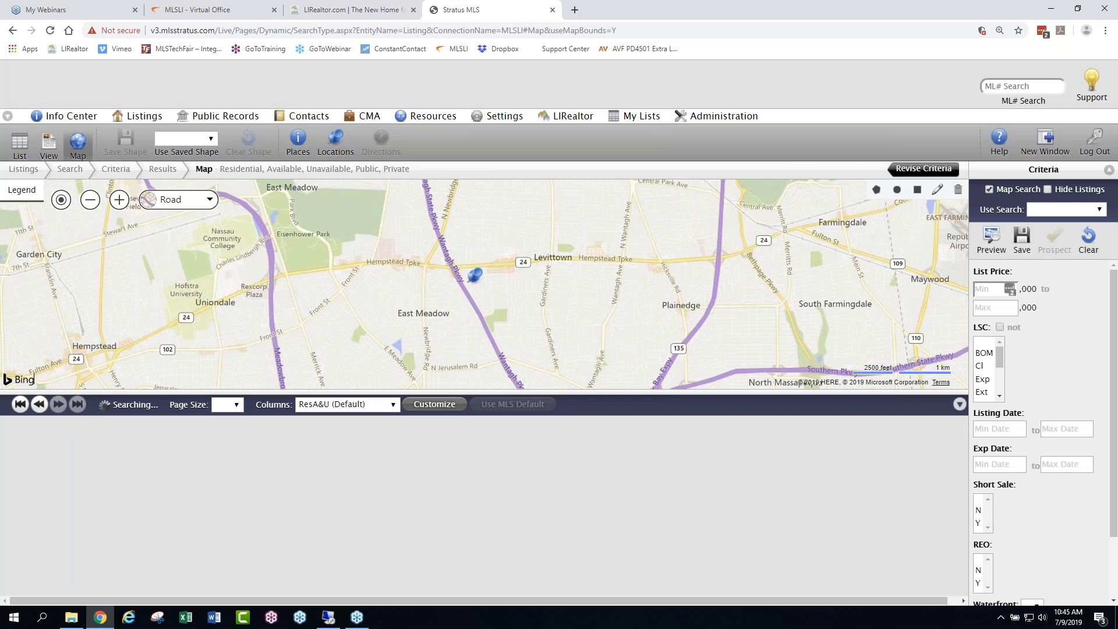
left_click(145, 207)
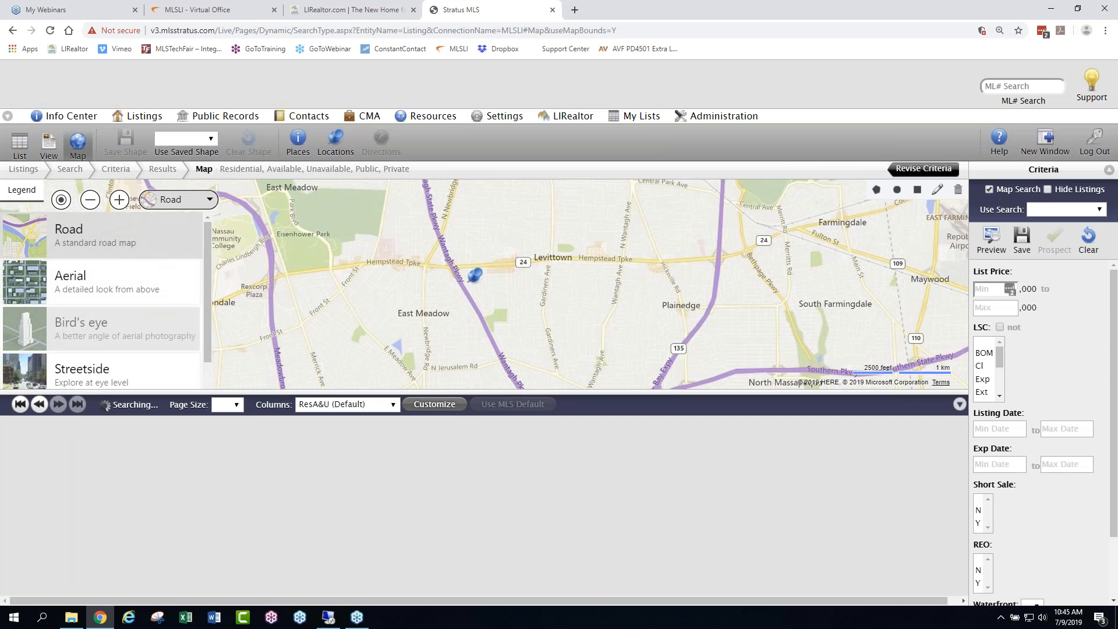
- Examine the listings plotted around the pinned property at close range, preview the nearest ones, and return to the wider Levittown area
left_click(120, 199)
left_click(119, 200)
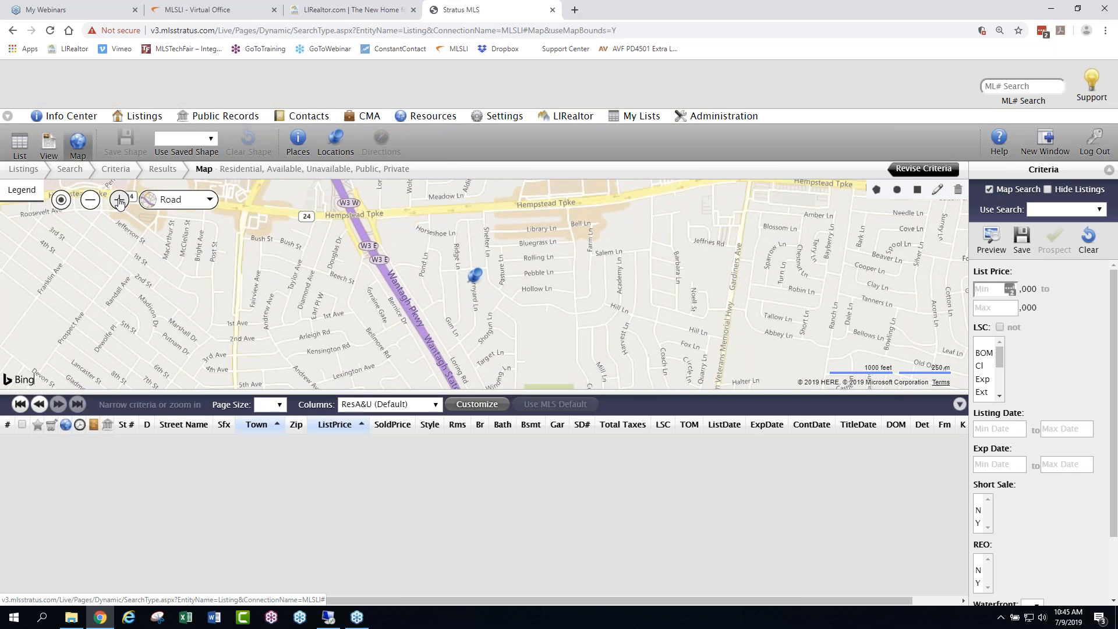
left_click(119, 199)
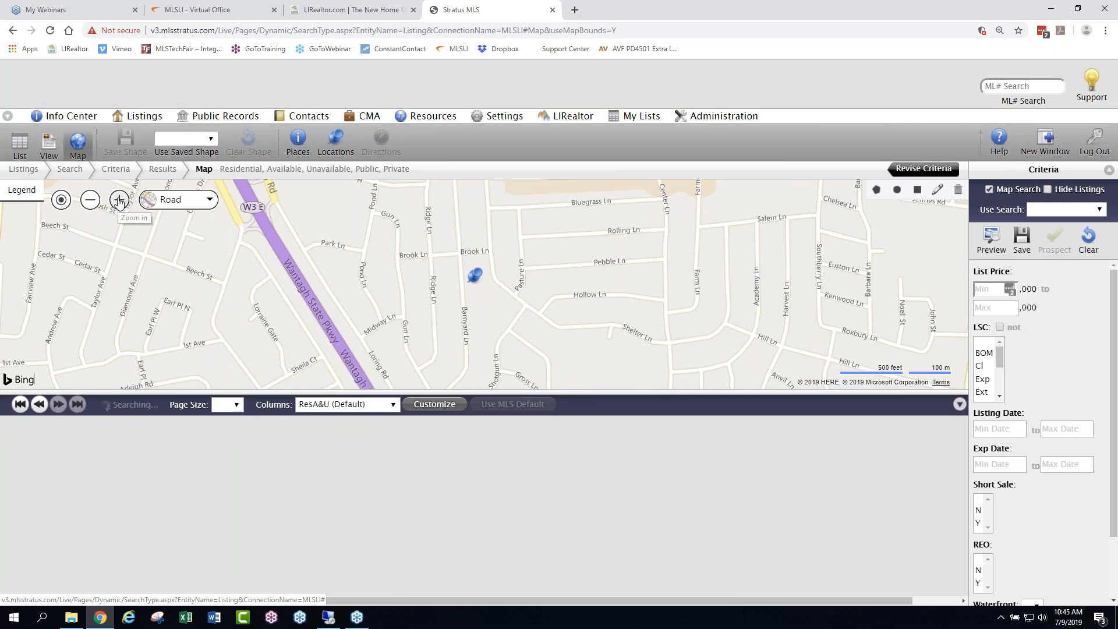
left_click(120, 200)
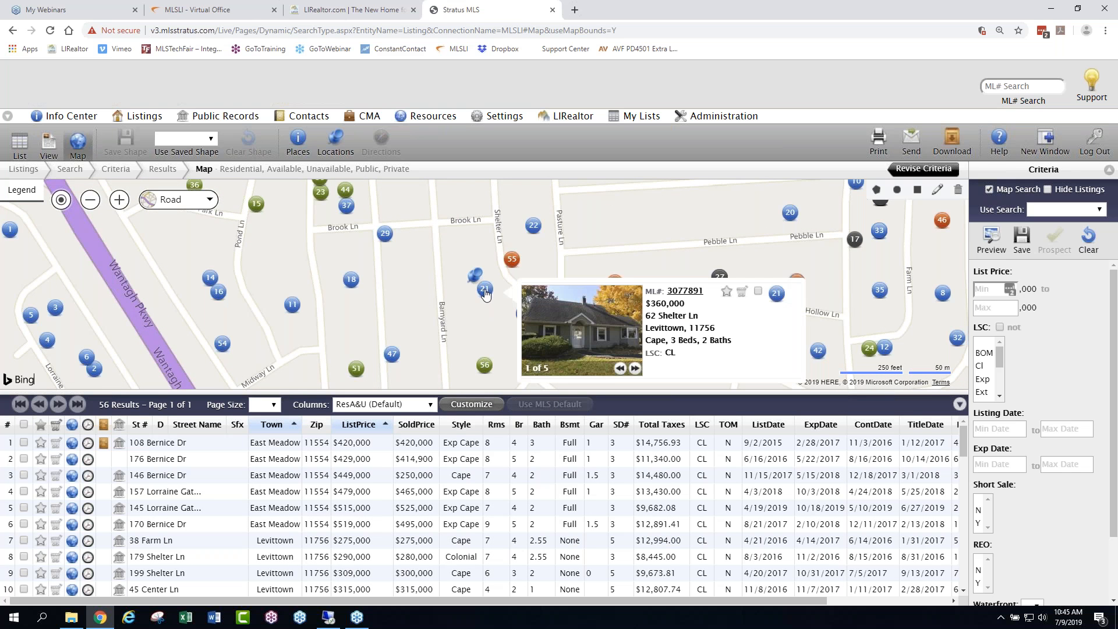
mouse_move(512, 261)
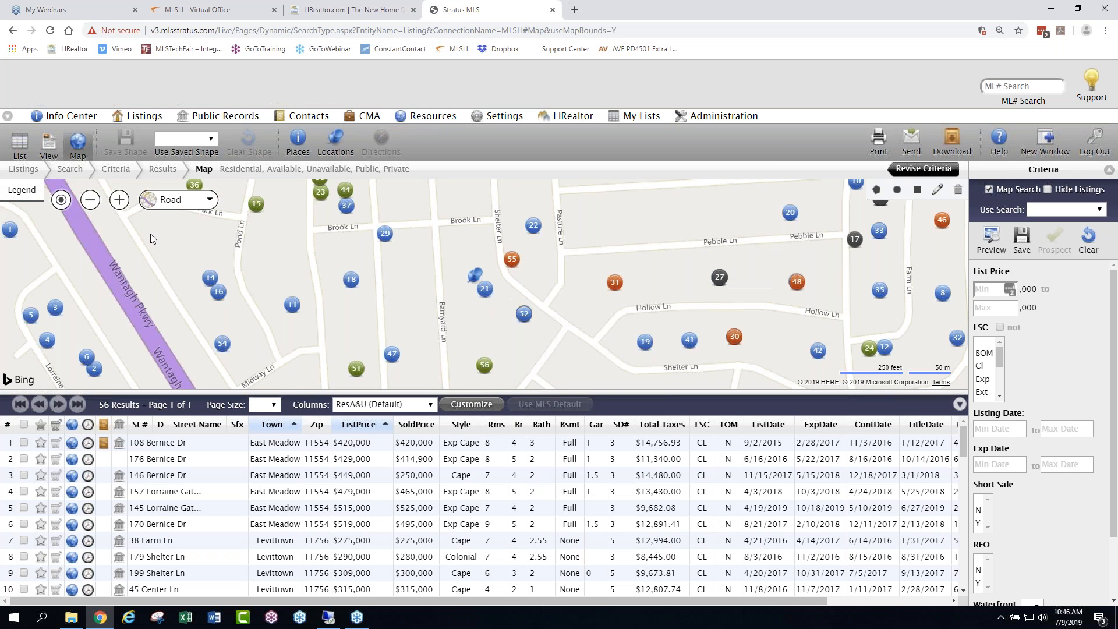
left_click(90, 200)
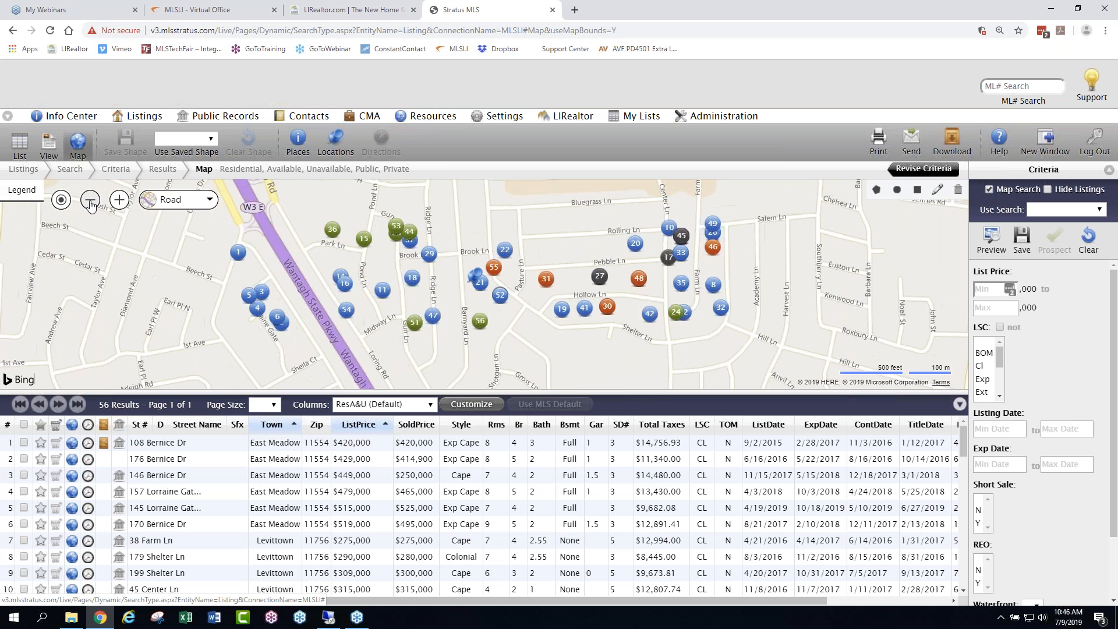
left_click(90, 201)
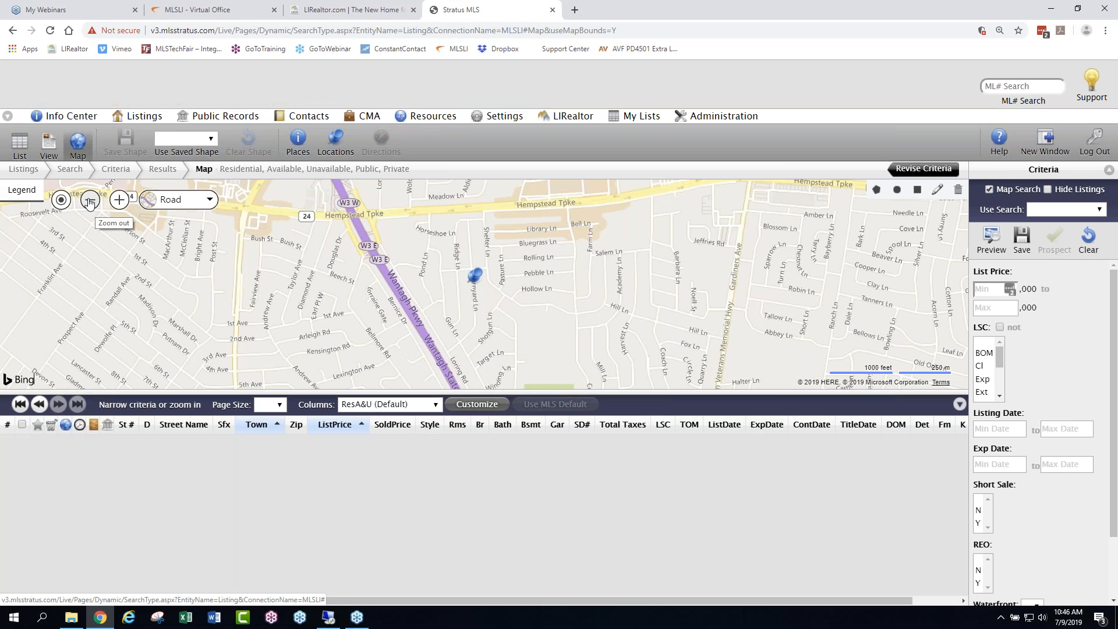
left_click(90, 201)
left_click(90, 204)
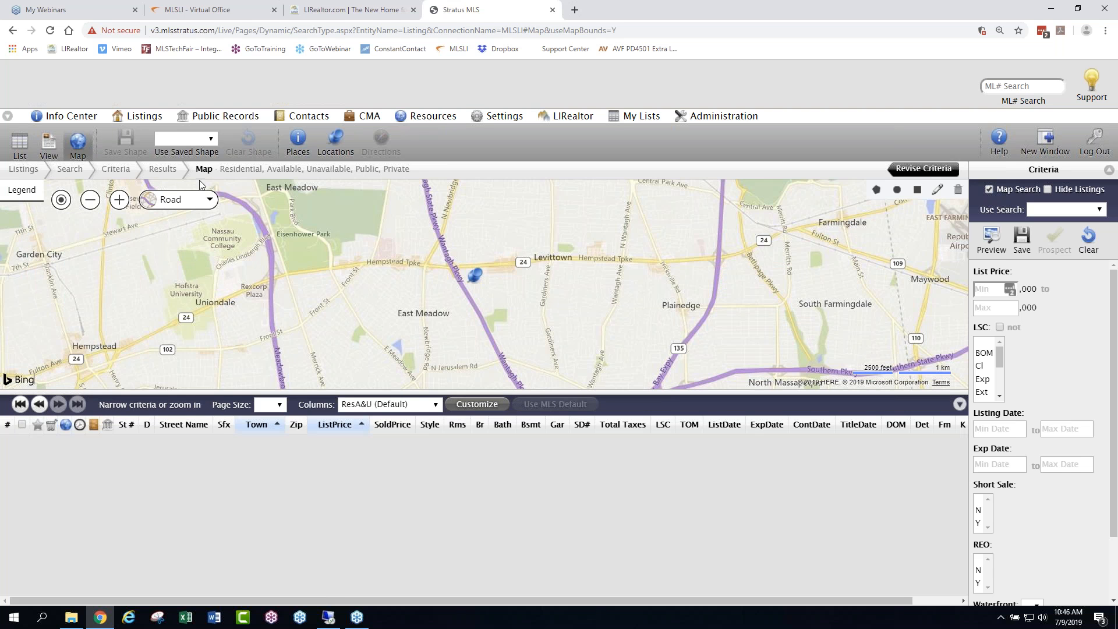
- Focus the map on the streets around the pinned property and enlarge the map area over the results list
left_click(119, 199)
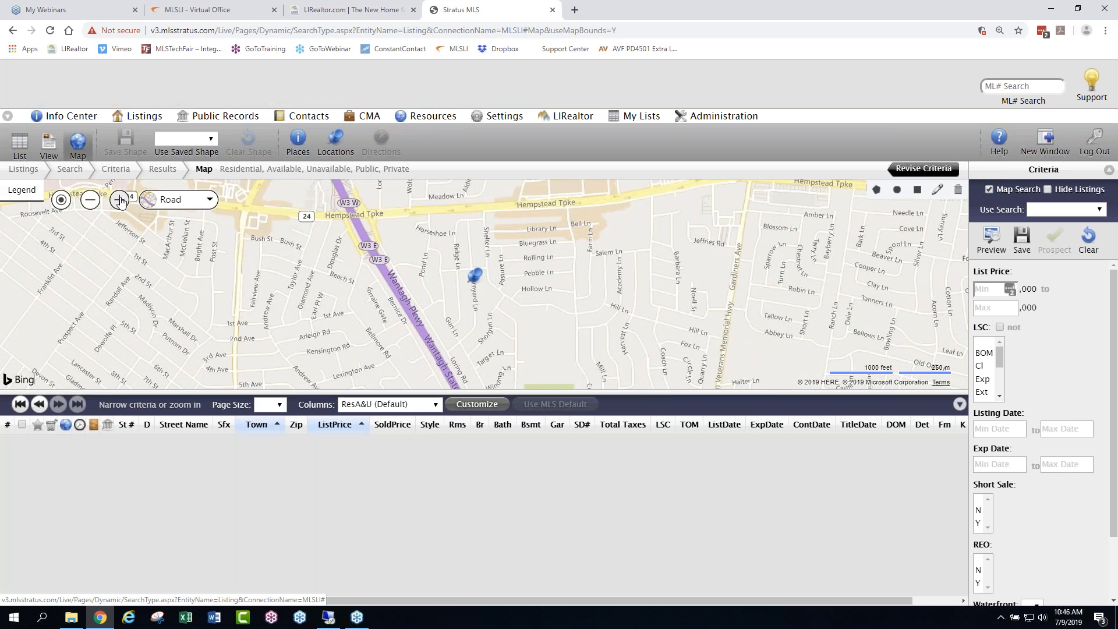
left_click(120, 200)
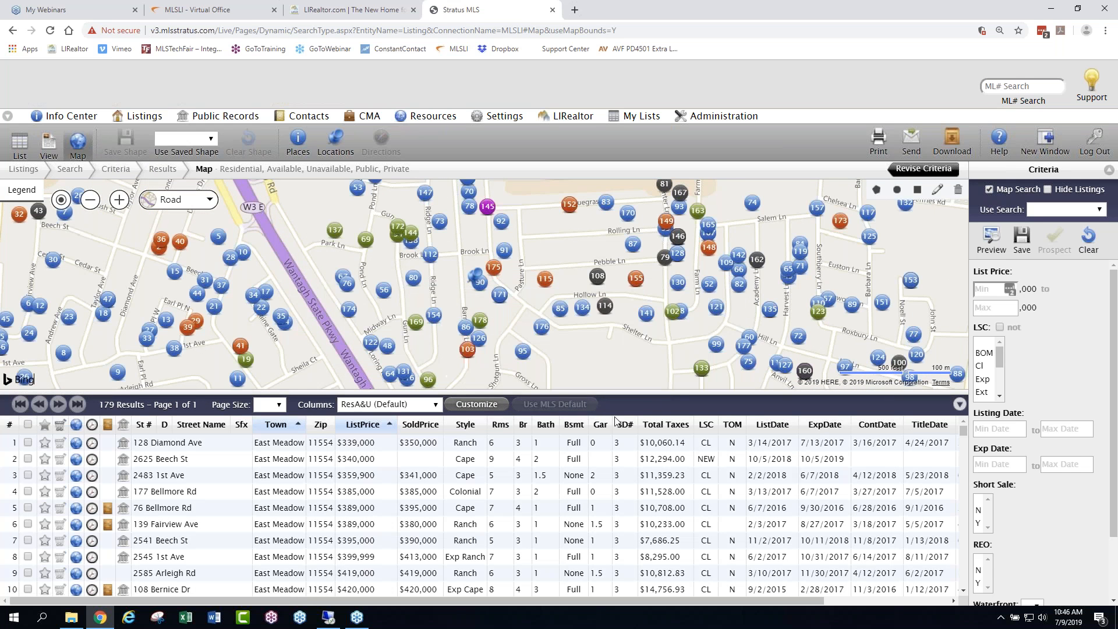
left_click_drag(754, 389, 756, 569)
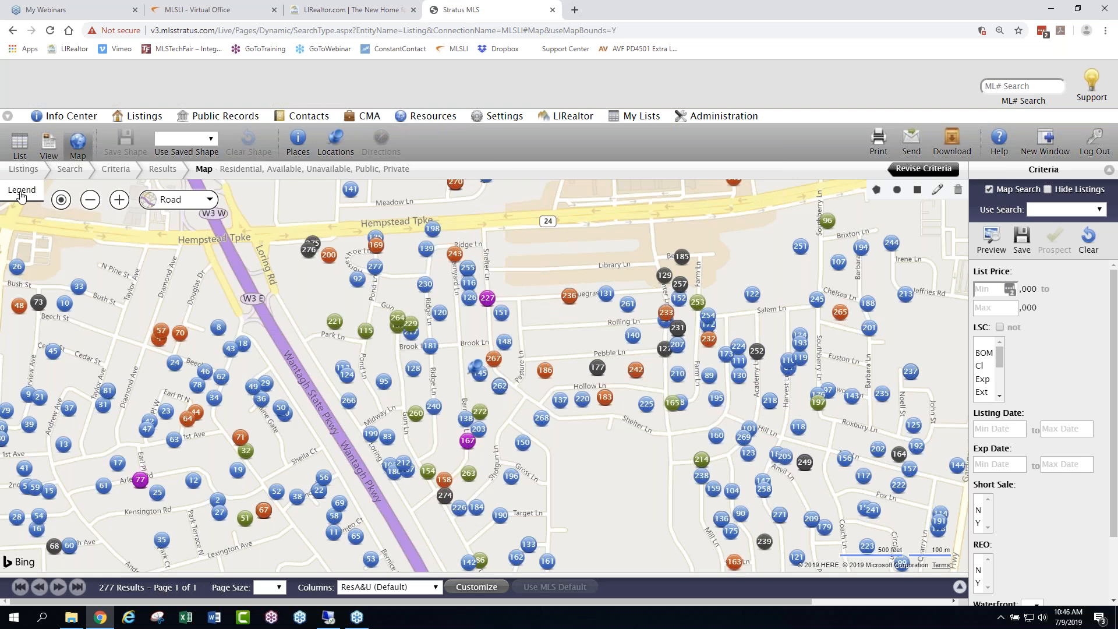
- Review the map legend's status colors and preview several listings plotted around the pinned property
left_click(21, 192)
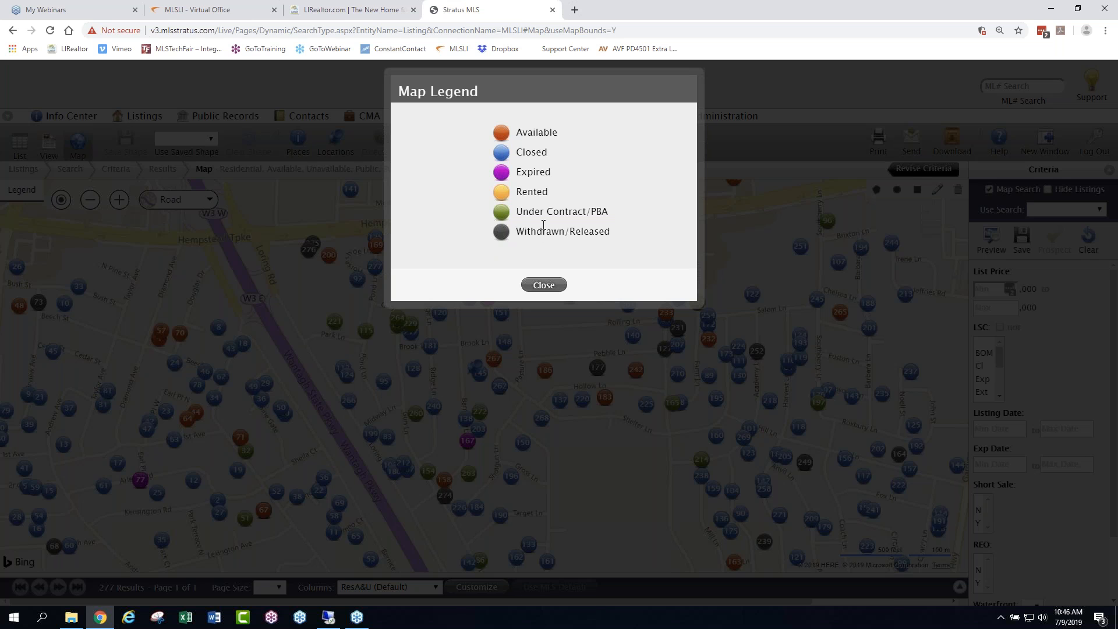
left_click(545, 285)
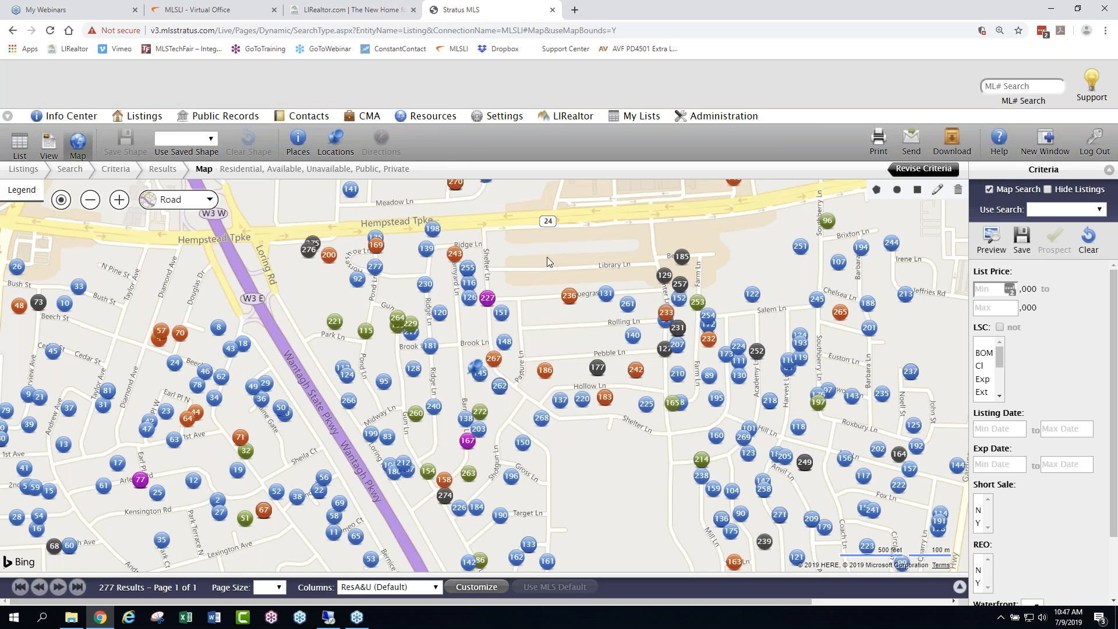
mouse_move(140, 481)
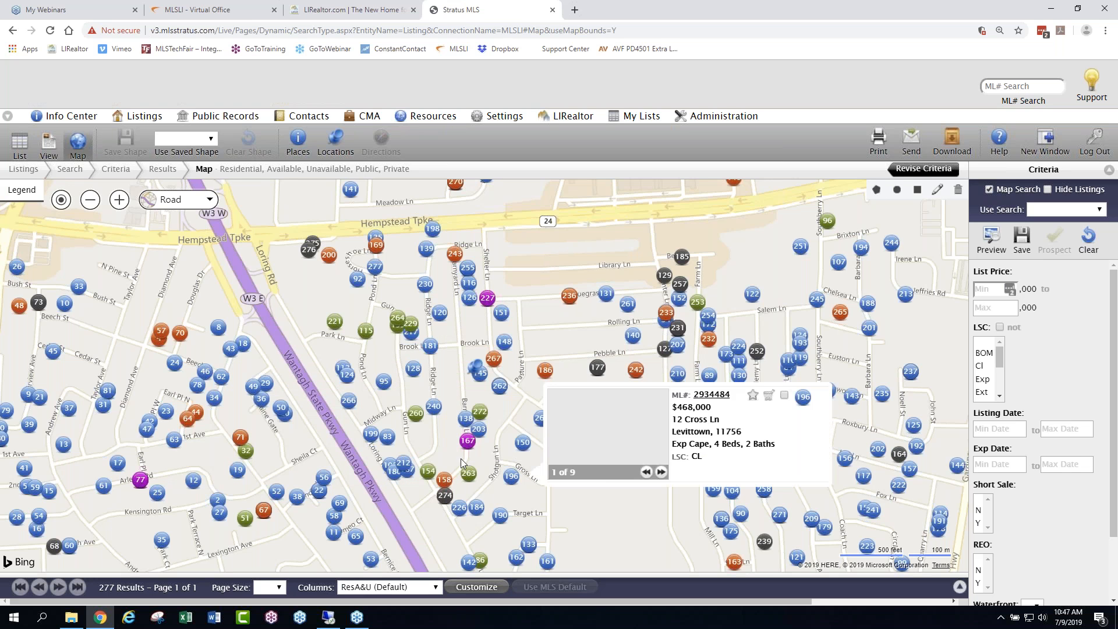
mouse_move(470, 443)
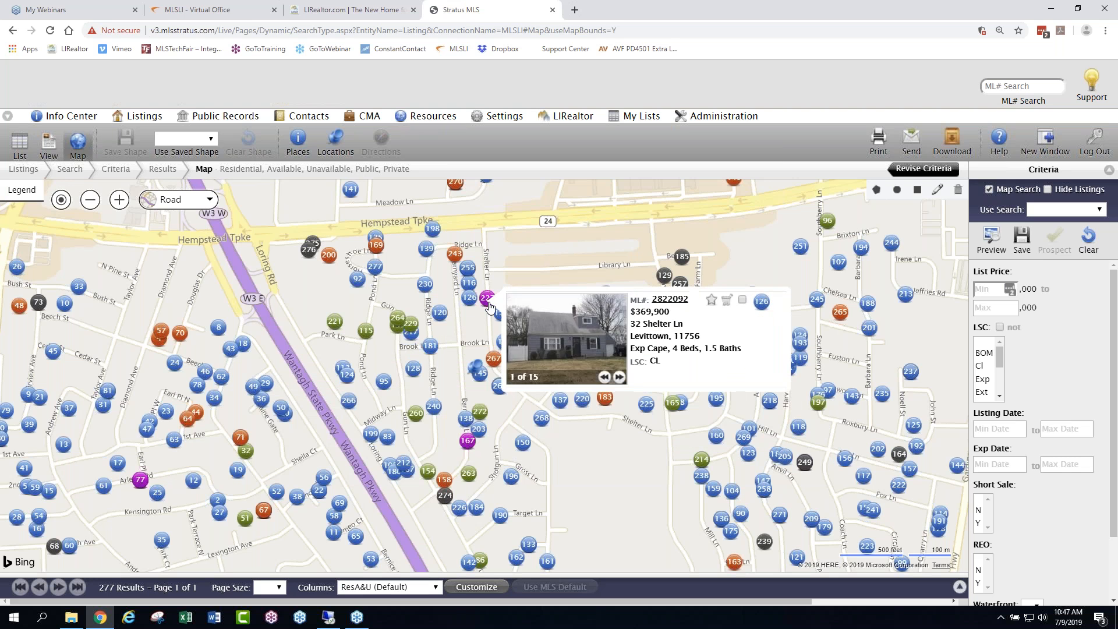
mouse_move(490, 301)
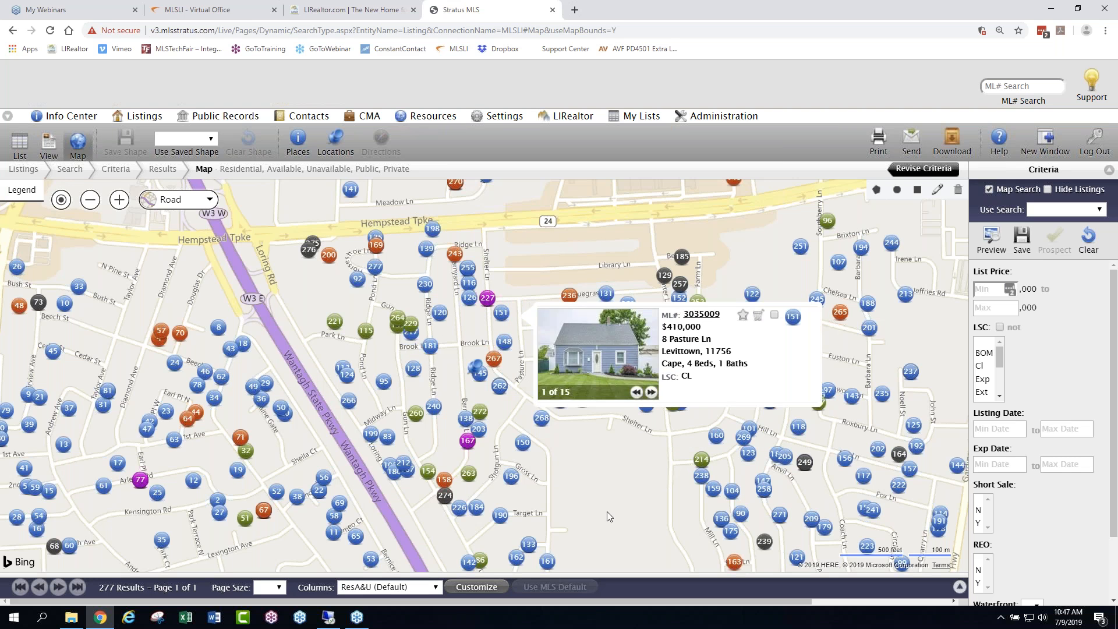
mouse_move(414, 372)
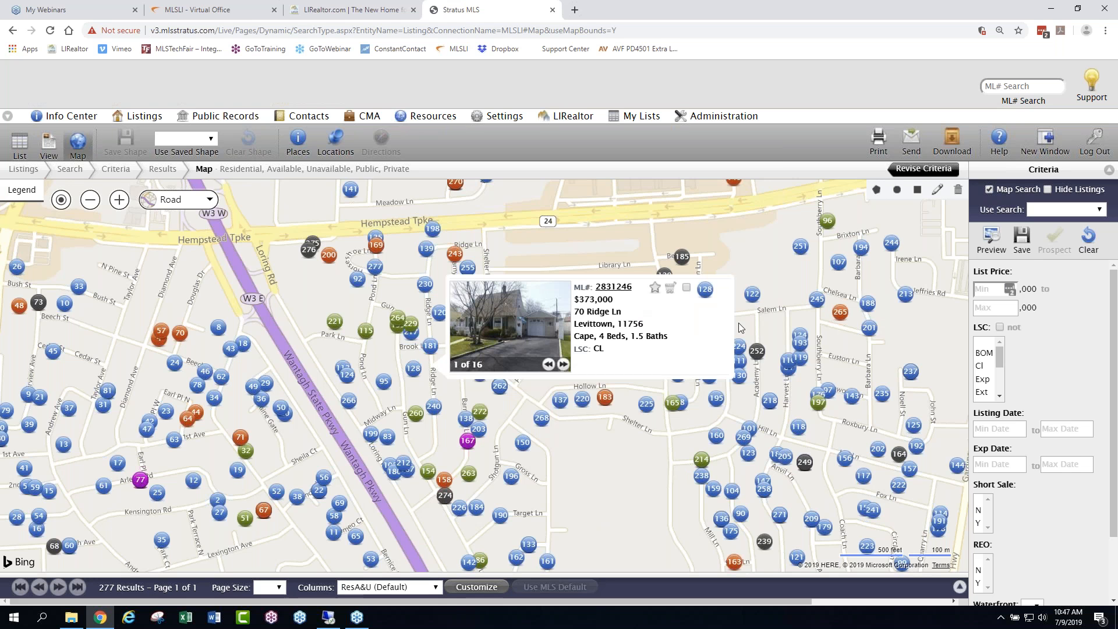
mouse_move(742, 328)
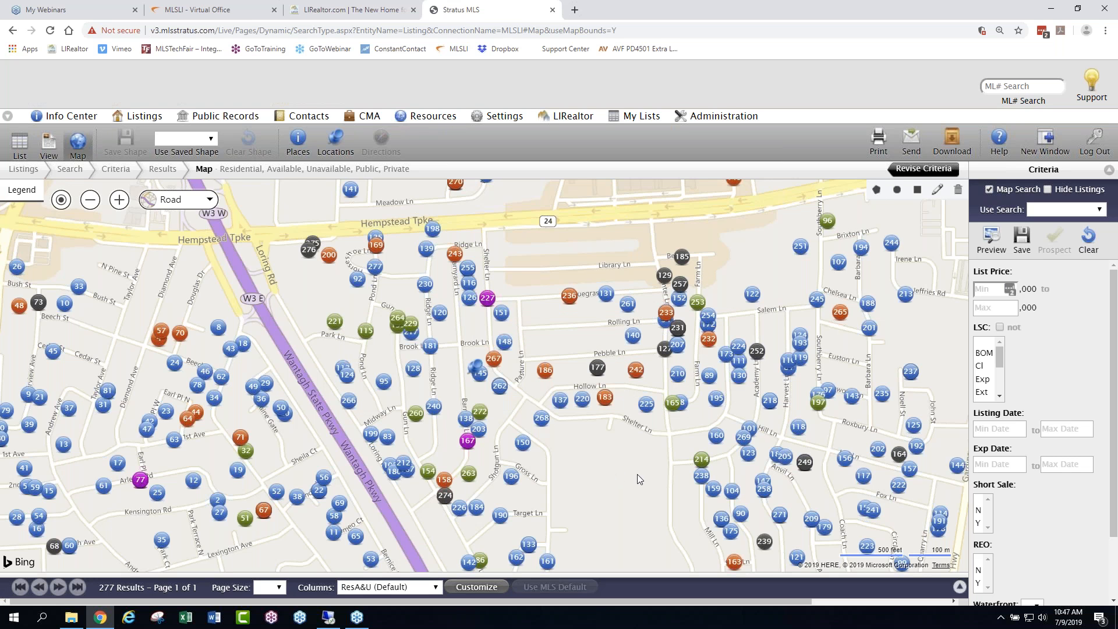
- Draw a circular search area centered on the pinned property, reaching out to about Harvest Ln
left_click_drag(639, 463, 659, 437)
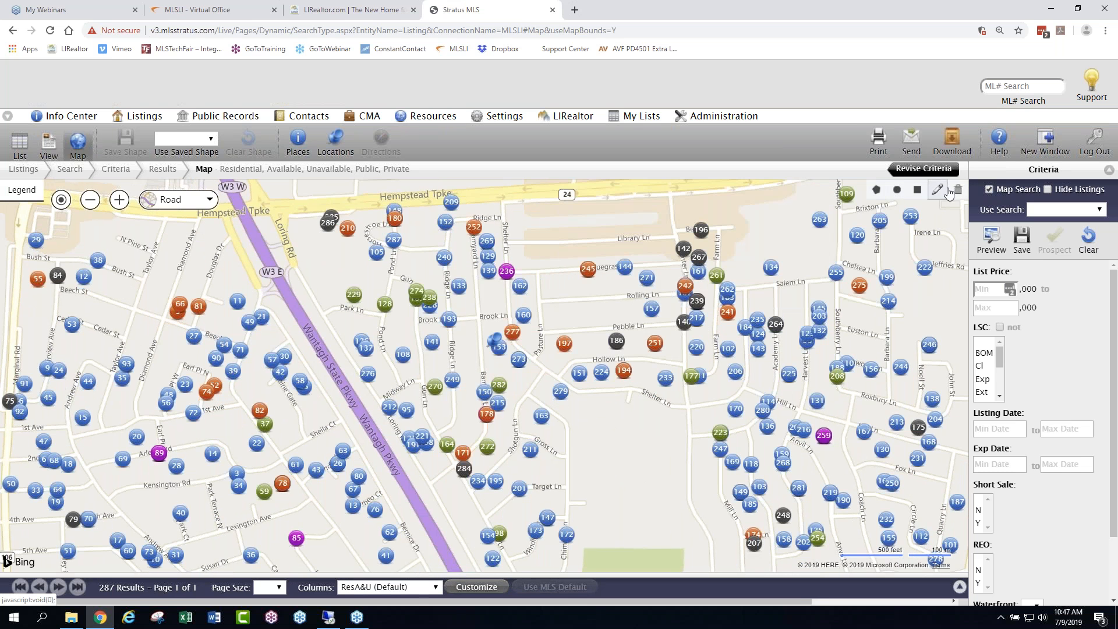
left_click(898, 191)
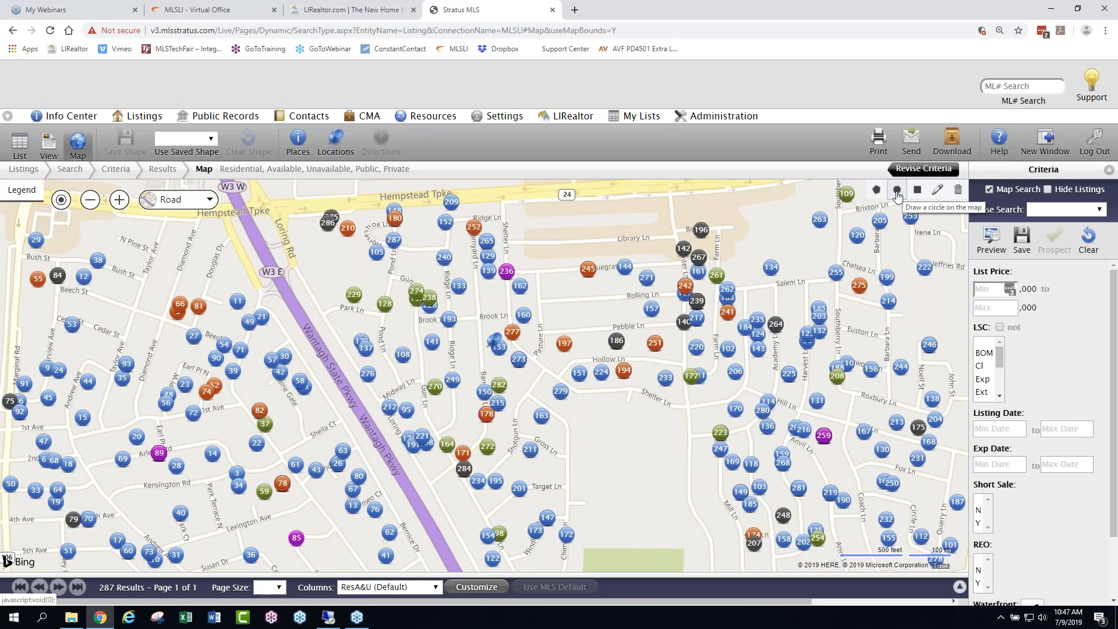
left_click(897, 194)
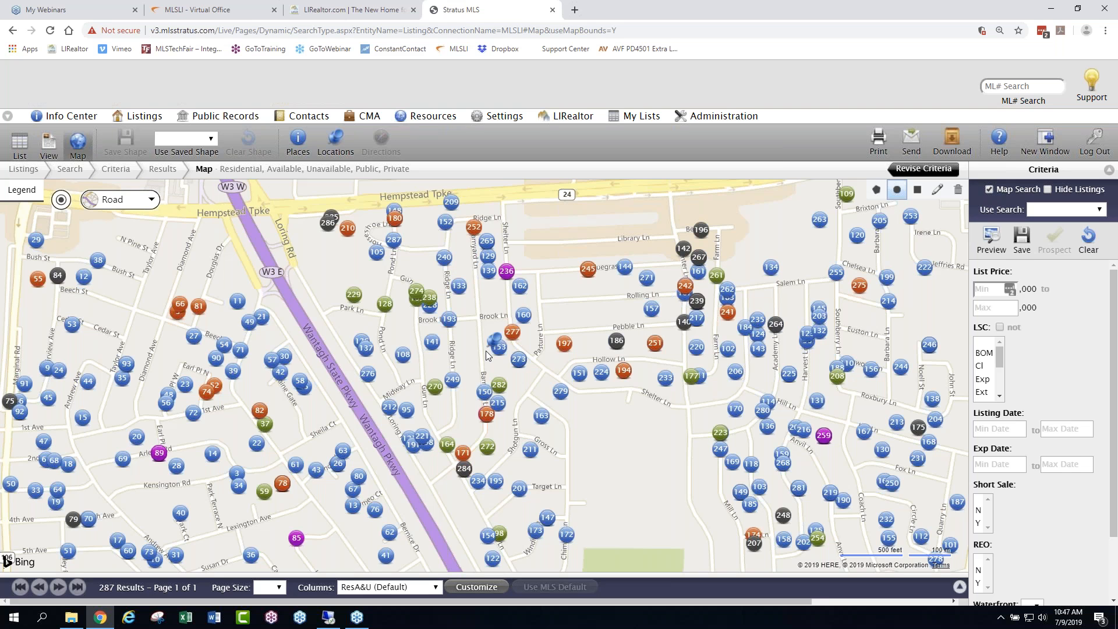
mouse_move(486, 351)
left_mouse_down()
mouse_move(554, 405)
mouse_move(630, 431)
mouse_move(811, 452)
left_mouse_up()
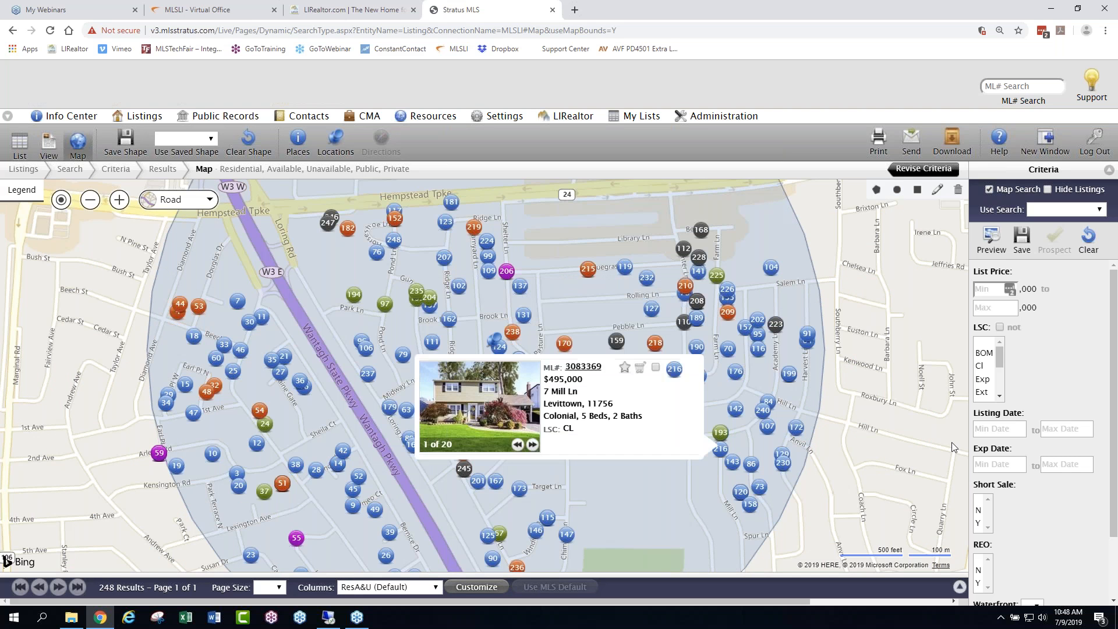
- Shrink the circular search area to a radius of about 0.4 mi, and erase it
left_click(939, 190)
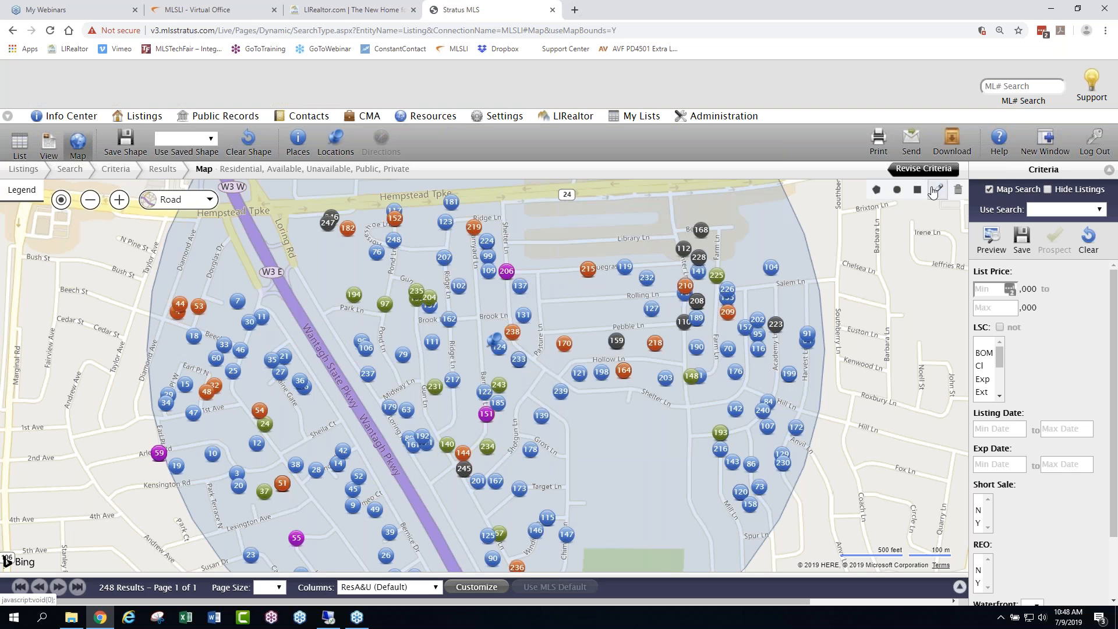
left_click(559, 303)
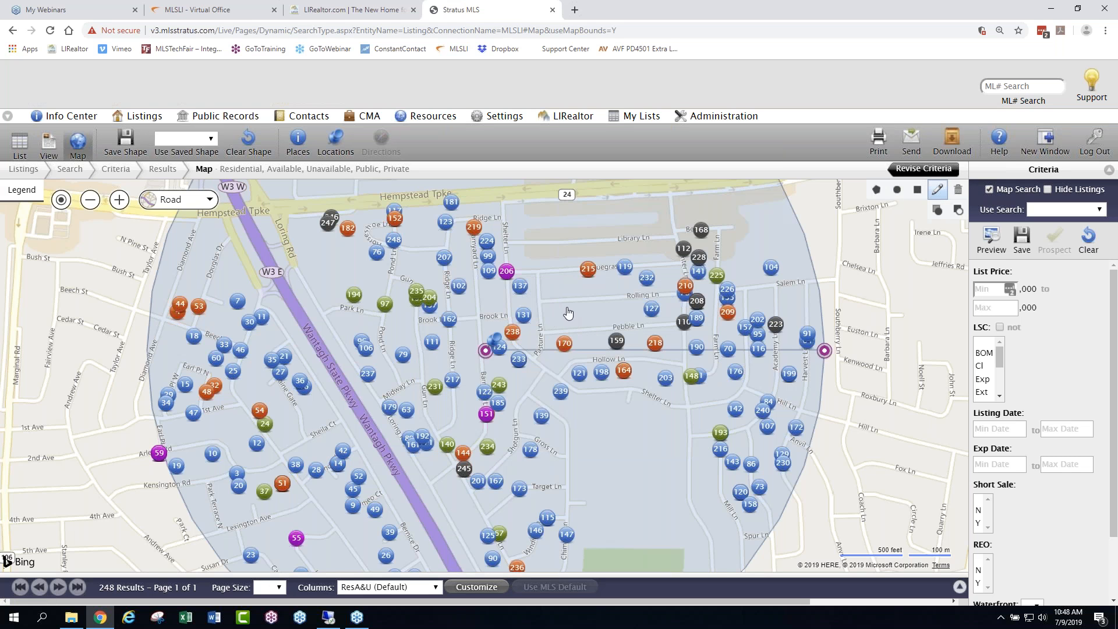
left_click_drag(826, 353, 747, 357)
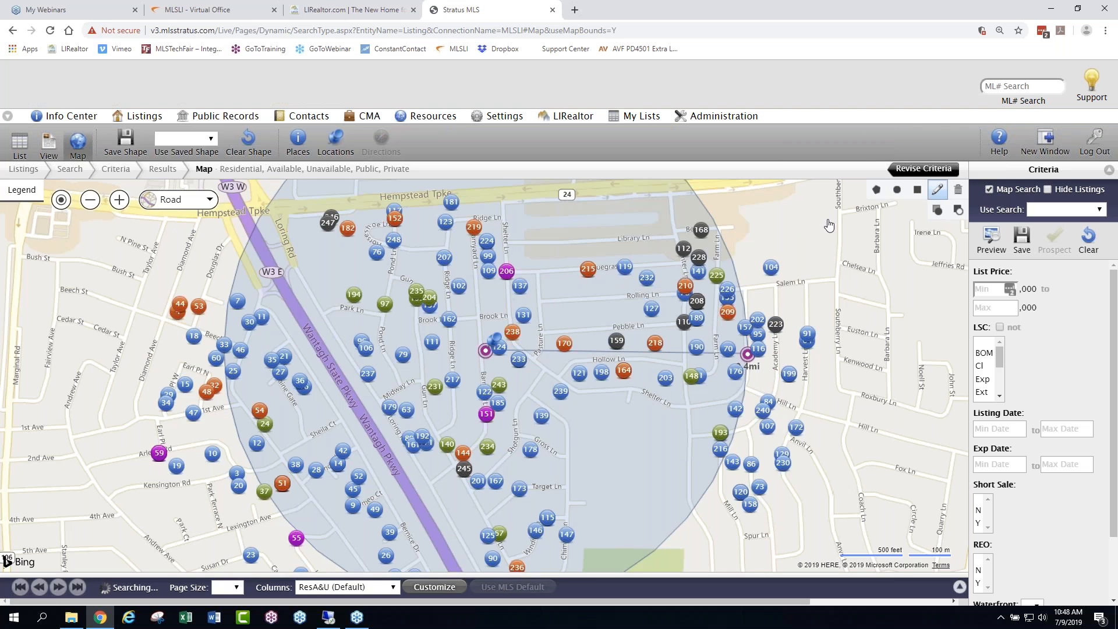
left_click(958, 191)
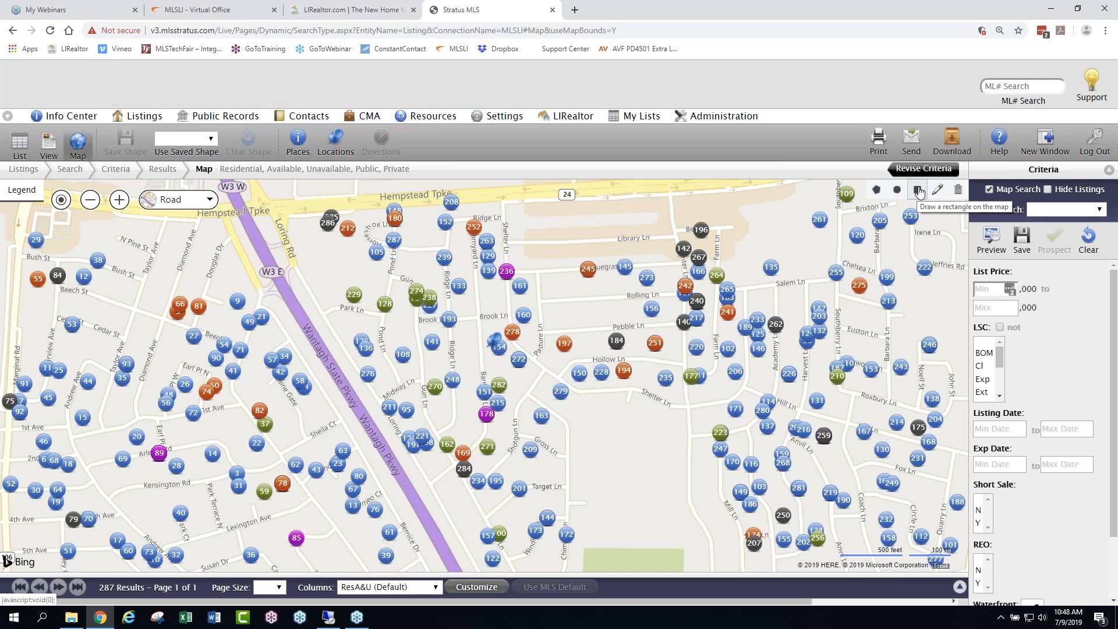
- Draw a wide rectangular search area over the streets north of the pinned property and extend it at two opposite corners
left_click(919, 190)
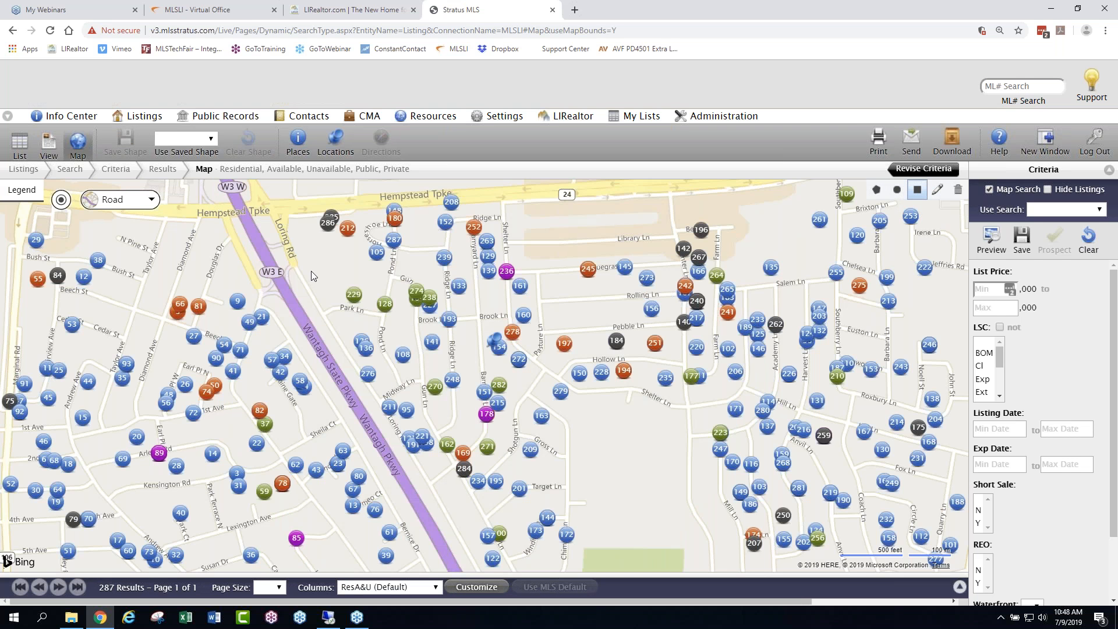
mouse_move(311, 270)
left_mouse_down()
mouse_move(482, 367)
mouse_move(412, 403)
mouse_move(426, 422)
mouse_move(464, 387)
mouse_move(589, 491)
mouse_move(707, 442)
mouse_move(811, 326)
mouse_move(952, 310)
left_mouse_up()
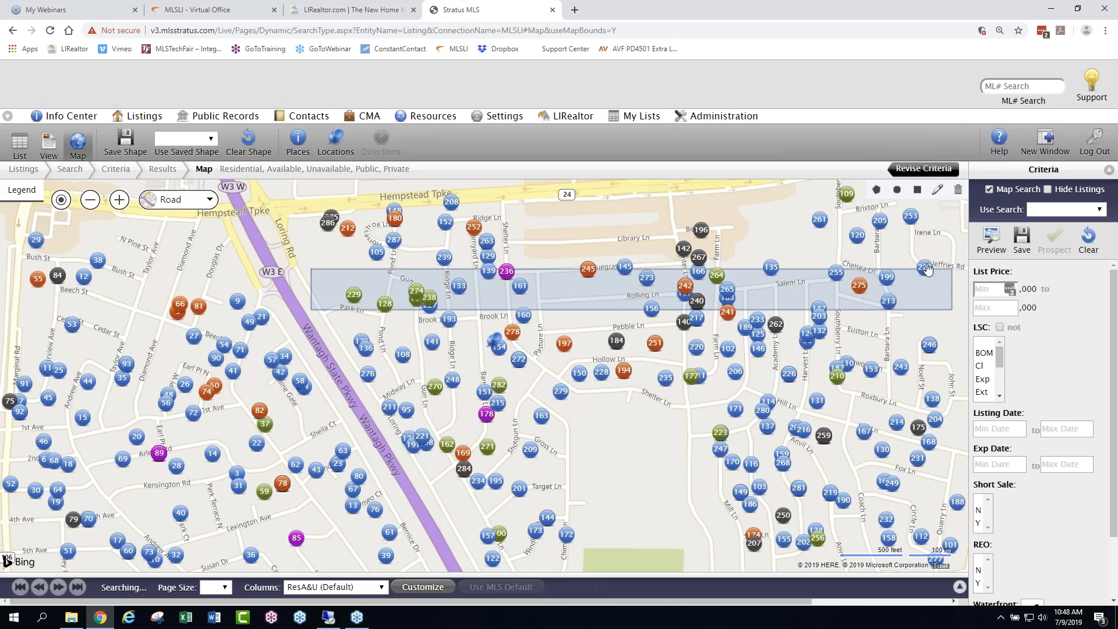
left_click(939, 192)
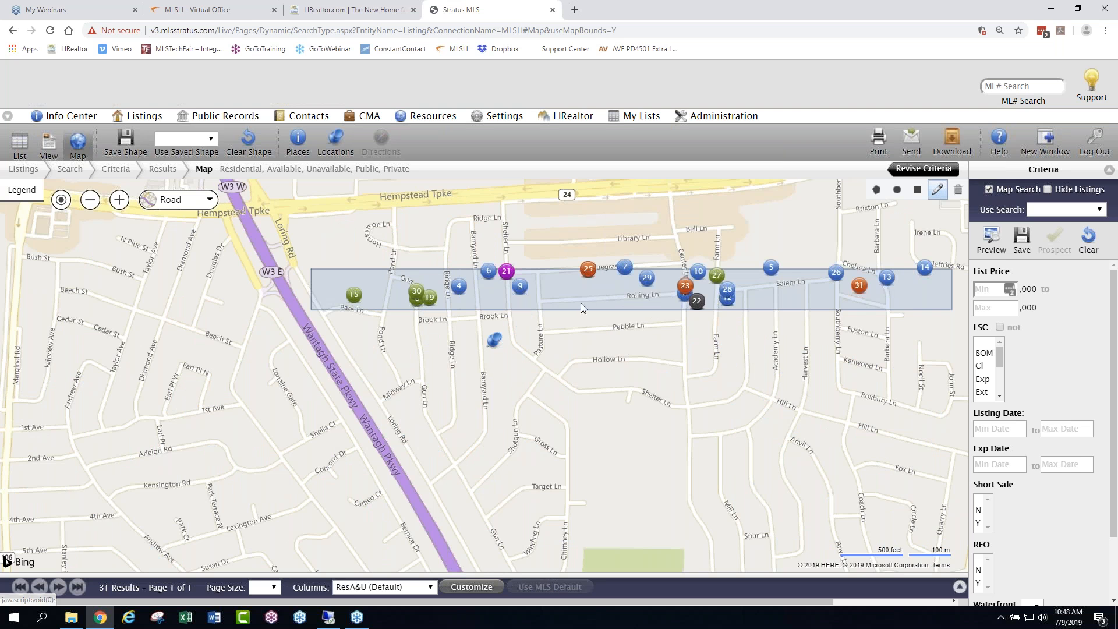
left_click(592, 296)
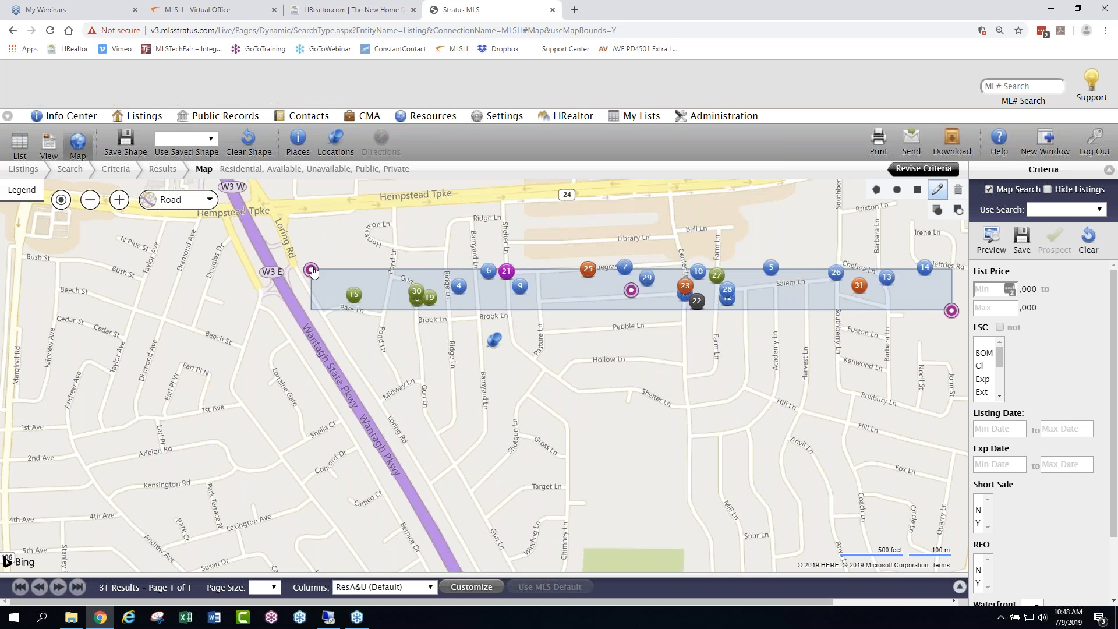
left_click_drag(311, 271, 230, 240)
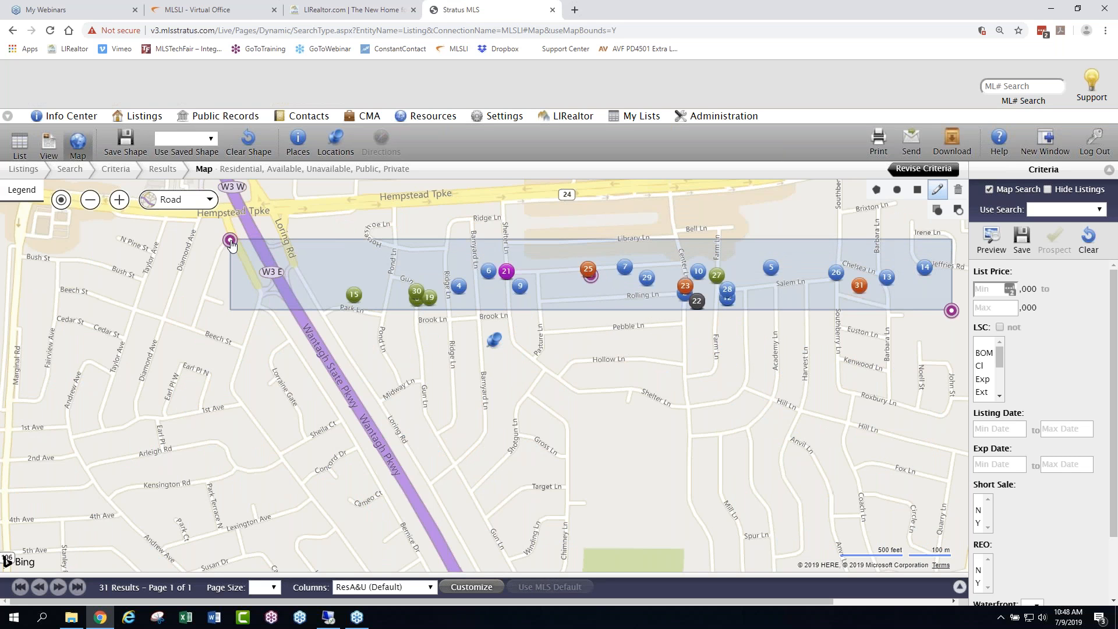
left_click_drag(952, 311, 926, 335)
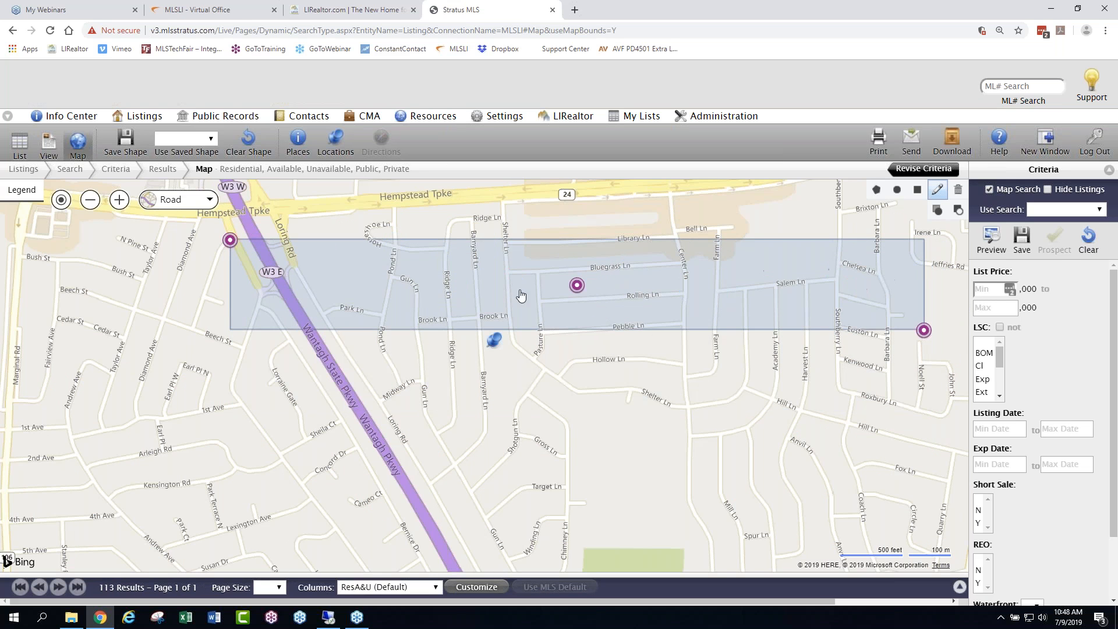
- Move the rectangular search area southwest over Midway Ln and Hollow Ln, and erase it
left_click_drag(579, 287, 437, 386)
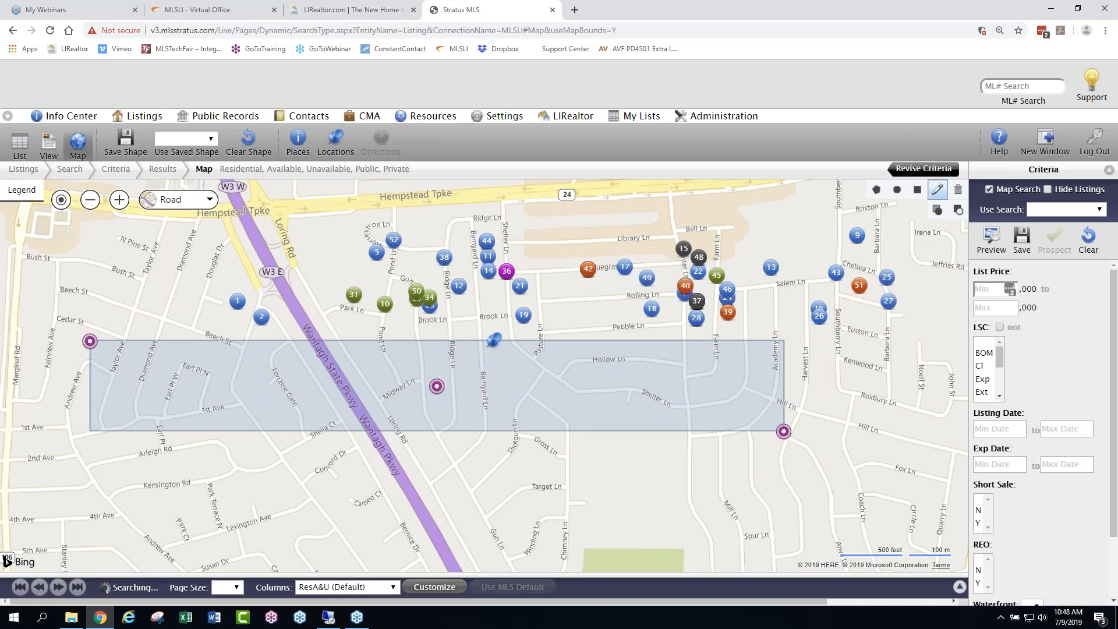
left_click(958, 192)
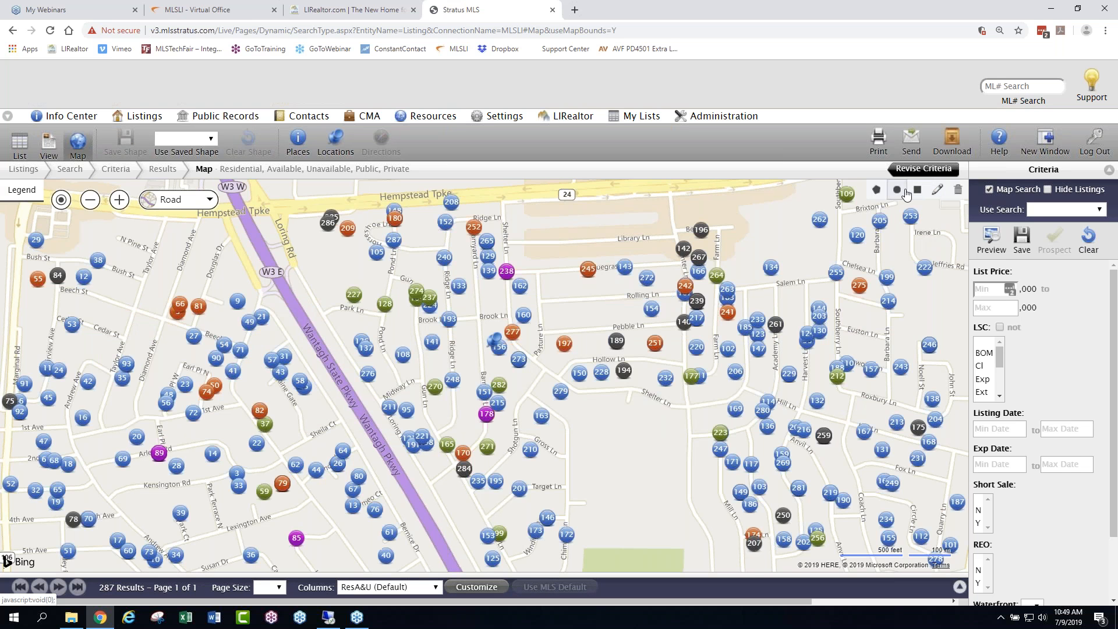
- Draw circular search areas around Salem Ln, Gun Ln and Hollow Ln, plus a rectangular one over Hill Ln
left_click(899, 198)
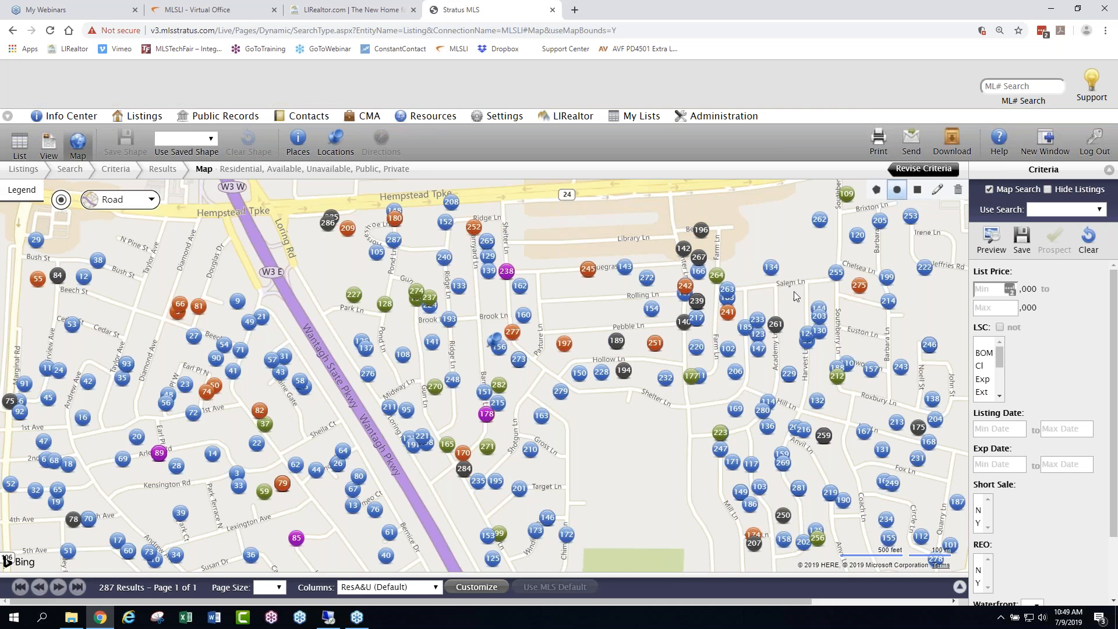
left_click_drag(794, 292, 843, 327)
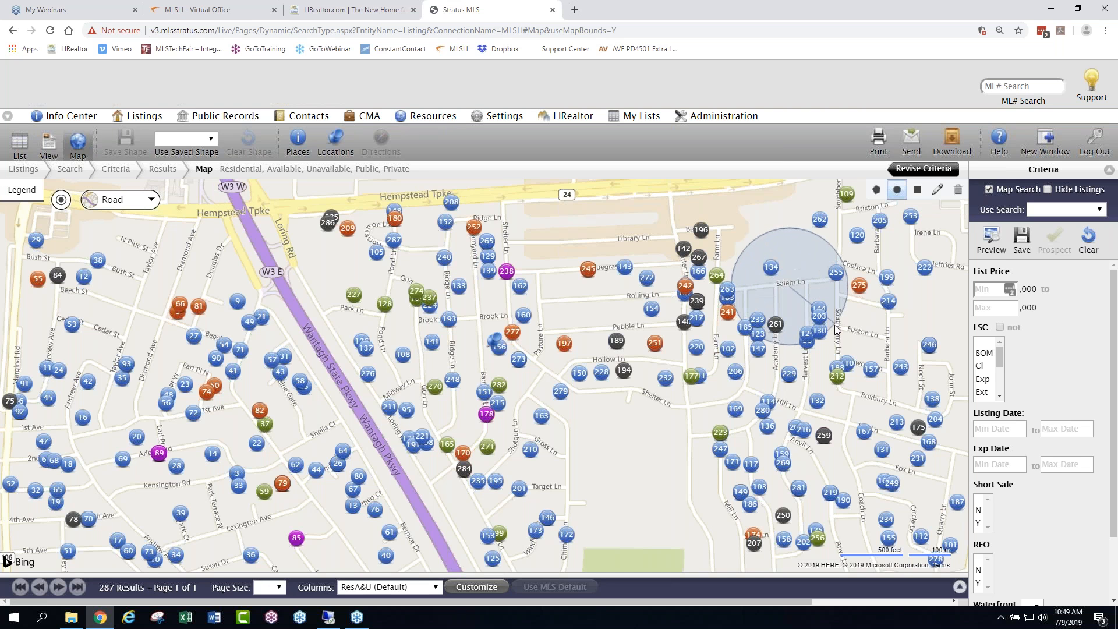
left_click(897, 190)
left_click_drag(415, 286, 456, 311)
left_click(896, 189)
left_click_drag(588, 393, 642, 454)
mouse_move(749, 382)
left_mouse_down()
mouse_move(749, 408)
mouse_move(877, 434)
mouse_move(900, 422)
left_mouse_up()
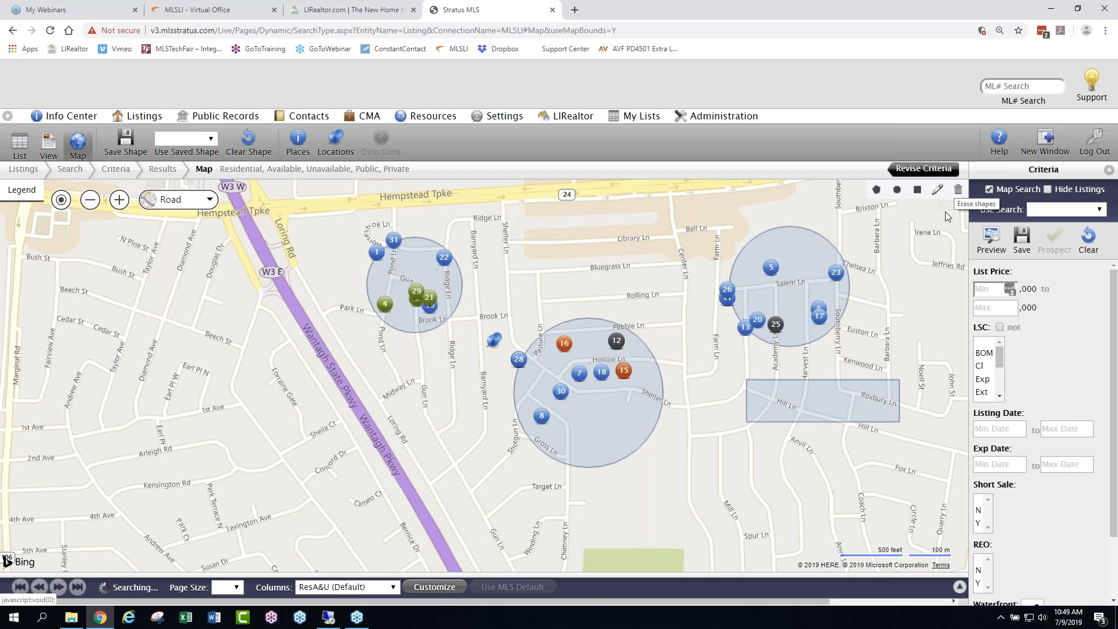
- Open the circle around Salem Ln for editing, and erase all the drawn search areas
left_click(939, 193)
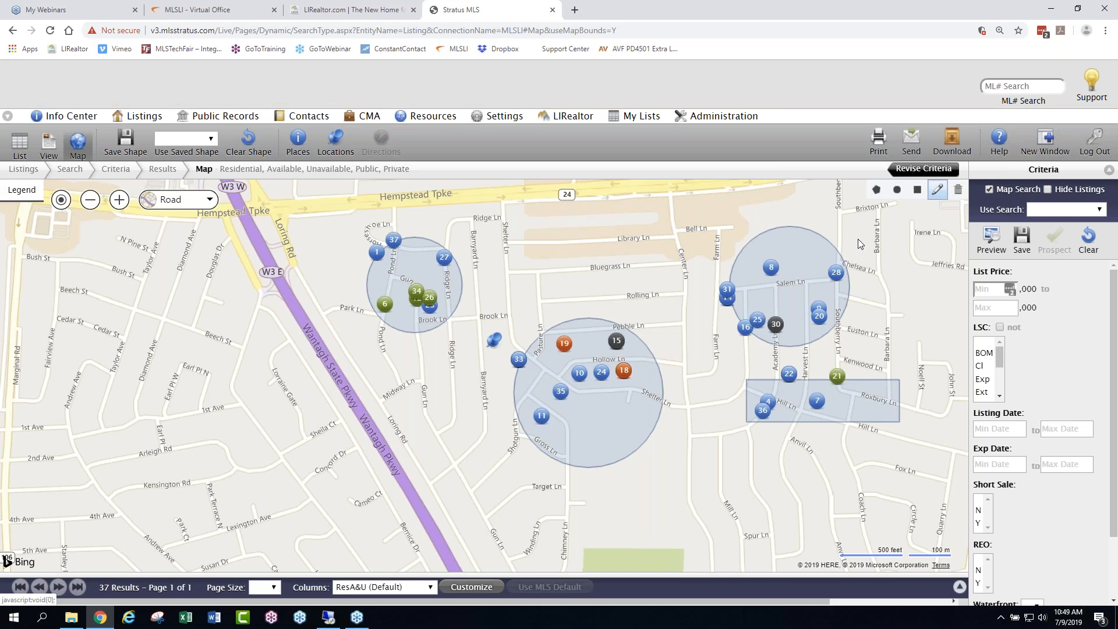
left_click(788, 293)
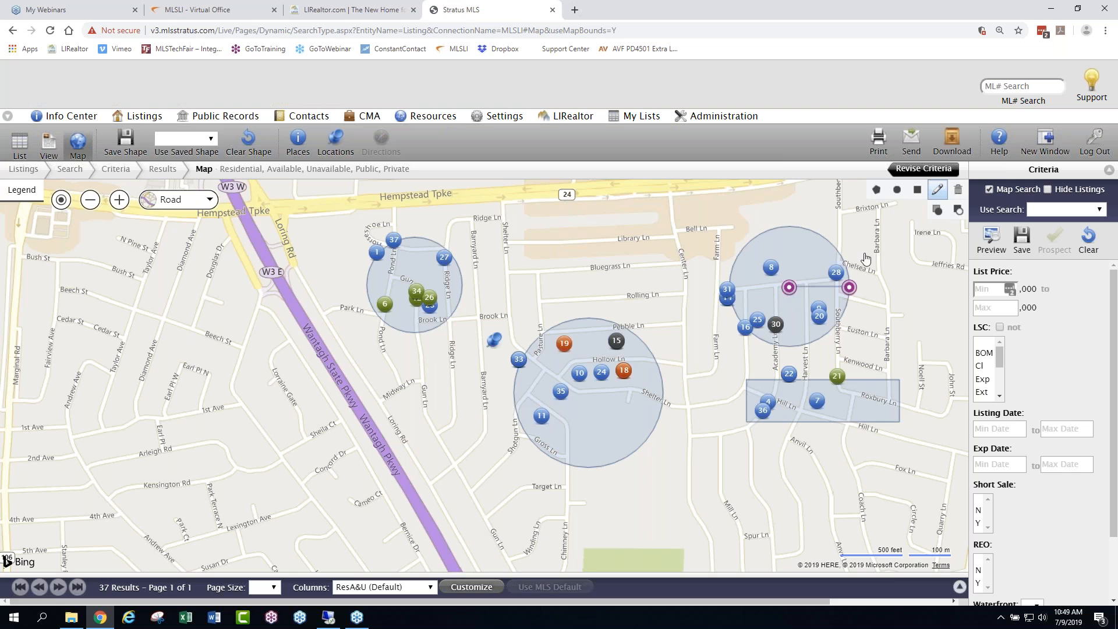
left_click(958, 191)
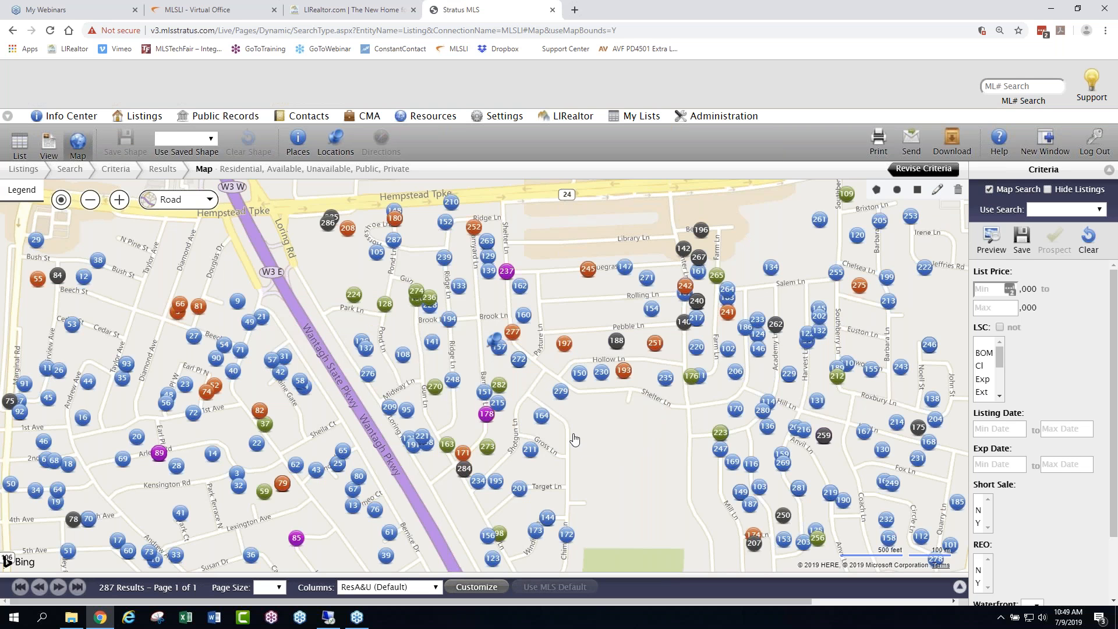
- Draw a polygon search area around the pinned property, from Wantagh State Pkwy east to Shotgun Ln and north to Hempstead Tpke
mouse_move(887, 207)
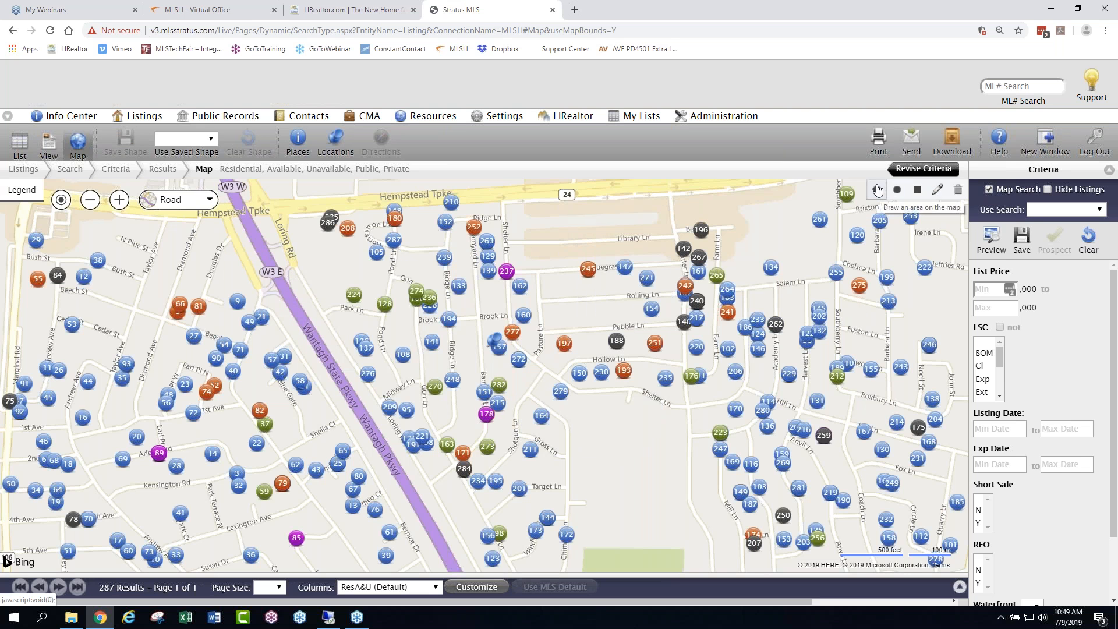
left_click(876, 189)
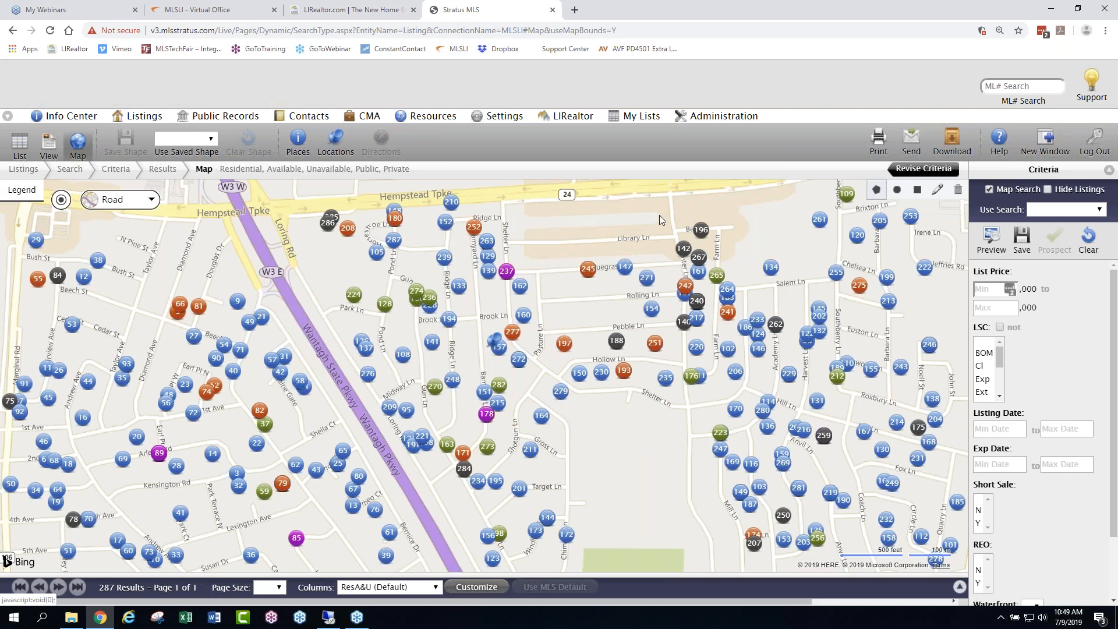
left_click(303, 223)
left_click(307, 309)
left_click(338, 356)
left_click(390, 440)
left_click(414, 480)
left_click(431, 497)
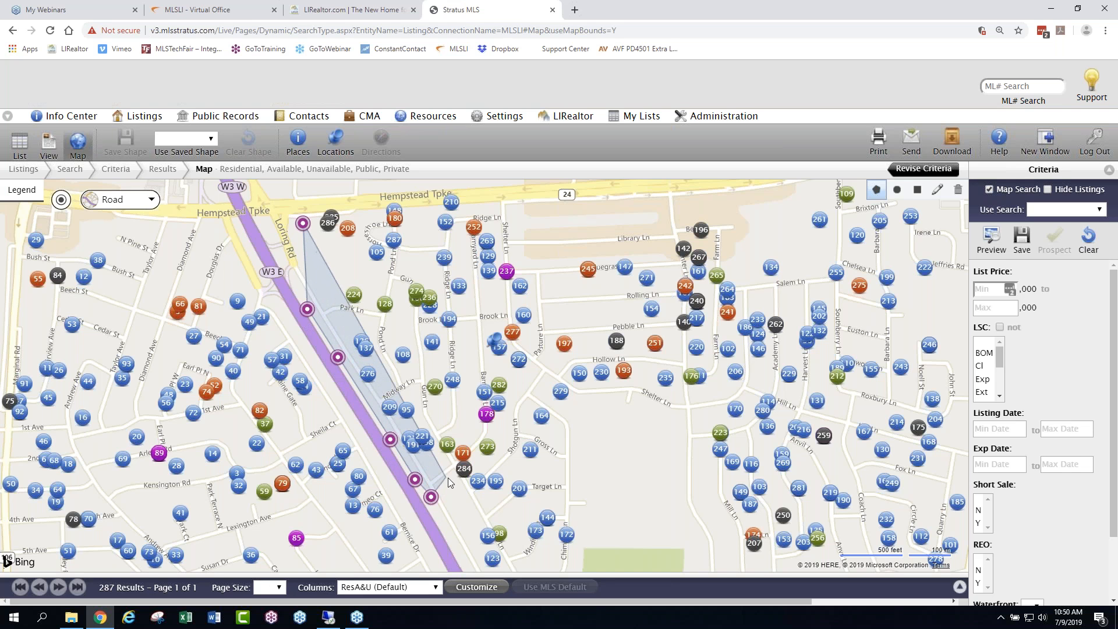
double_click(486, 460)
left_click(449, 477)
left_click(500, 455)
left_click(524, 468)
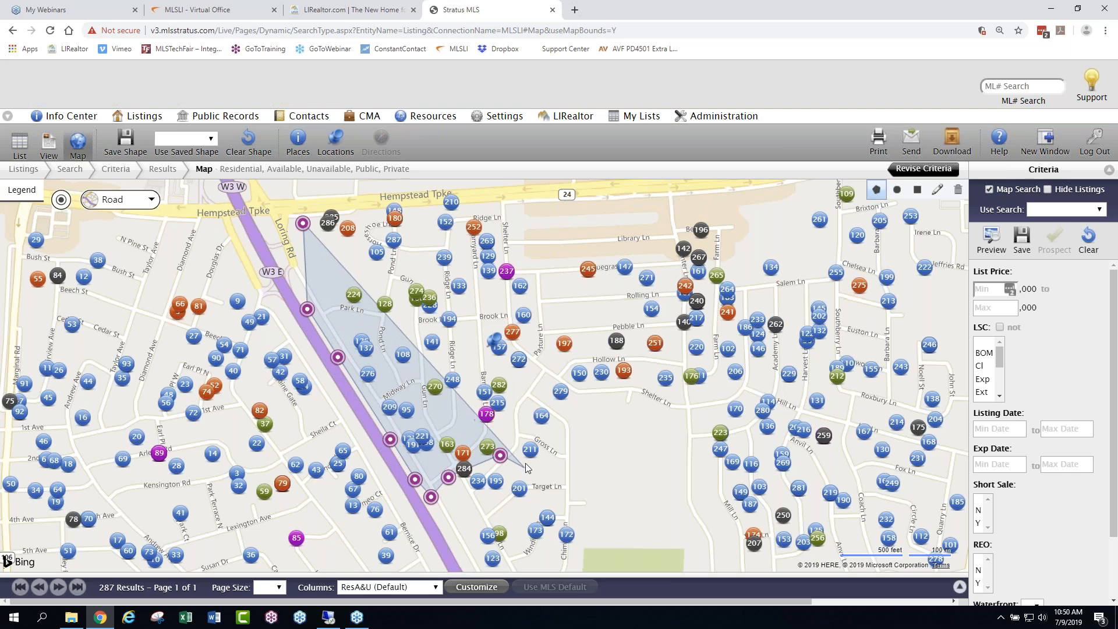
left_click(526, 409)
left_click(547, 375)
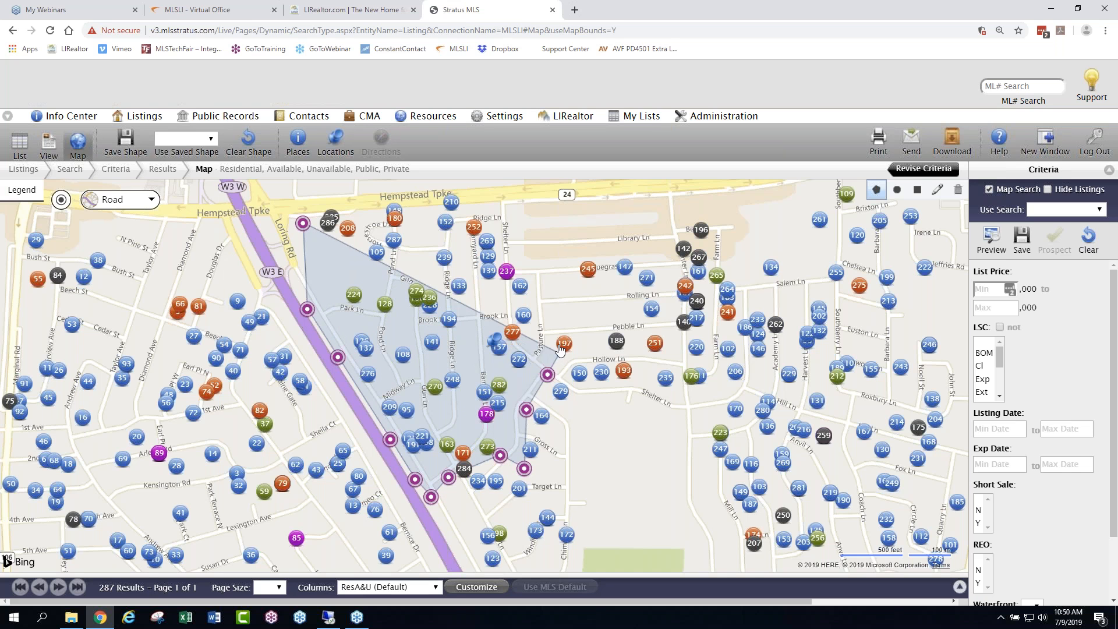
left_click(546, 345)
left_click(546, 280)
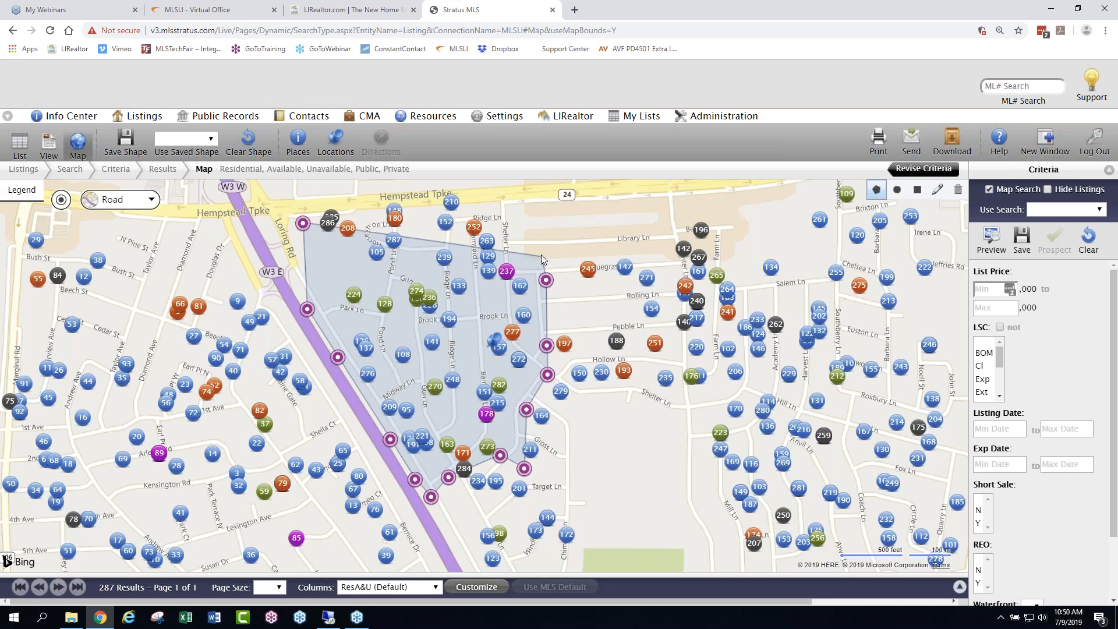
left_click(523, 204)
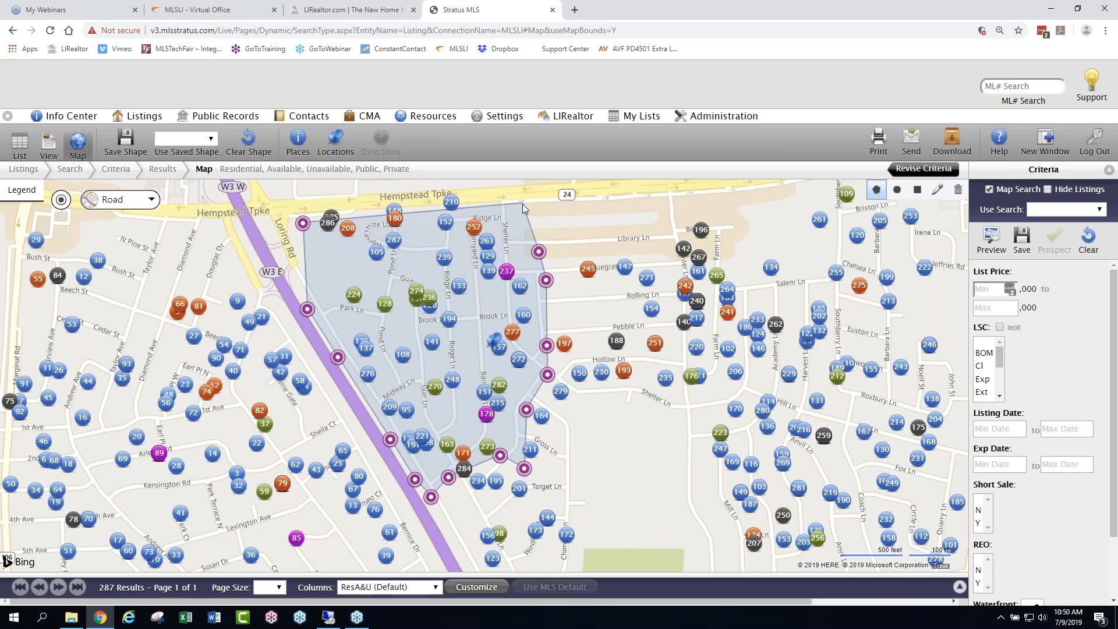
left_click(407, 208)
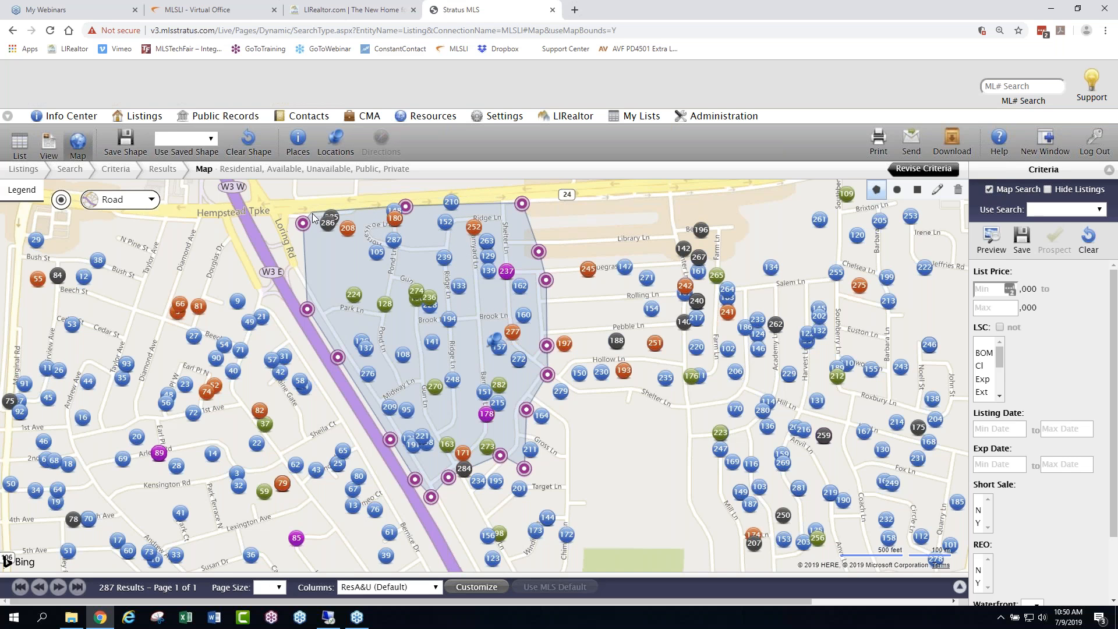
left_click(313, 213)
left_click(303, 224)
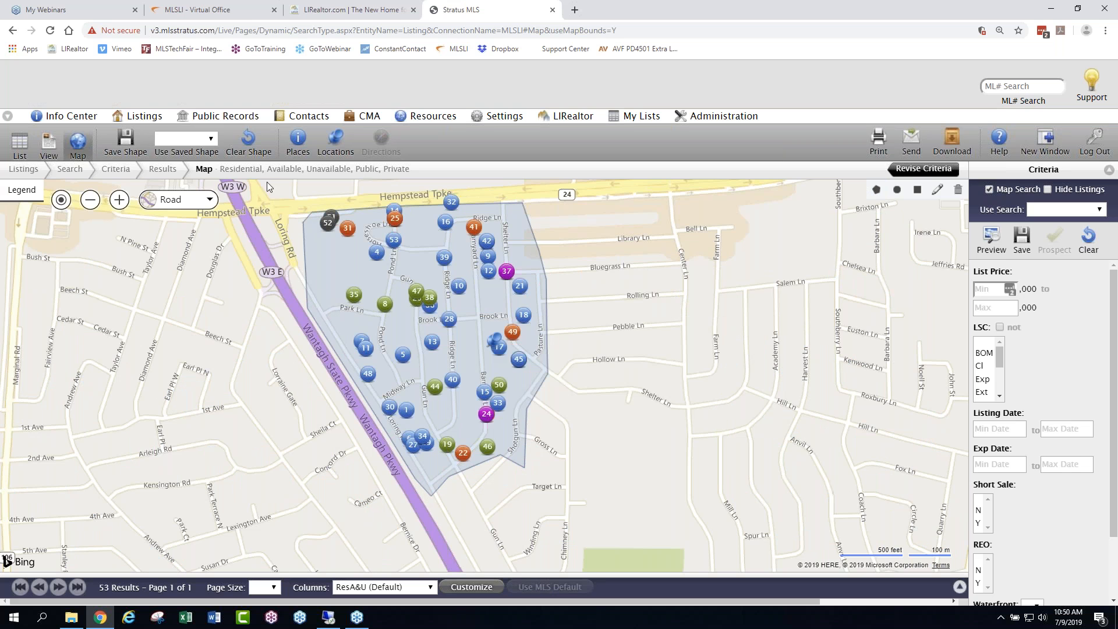
- Save the polygon as a shape named with the client's first name followed by "Levittown CMA", and look through the saved shapes
left_click(127, 143)
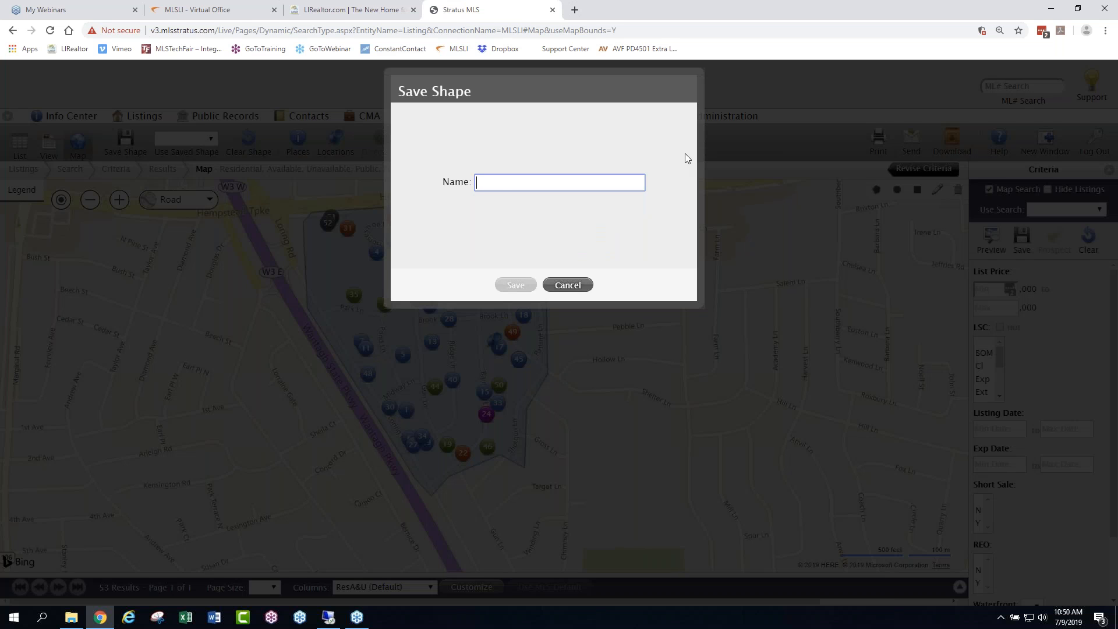
type("Susan Levittowbn")
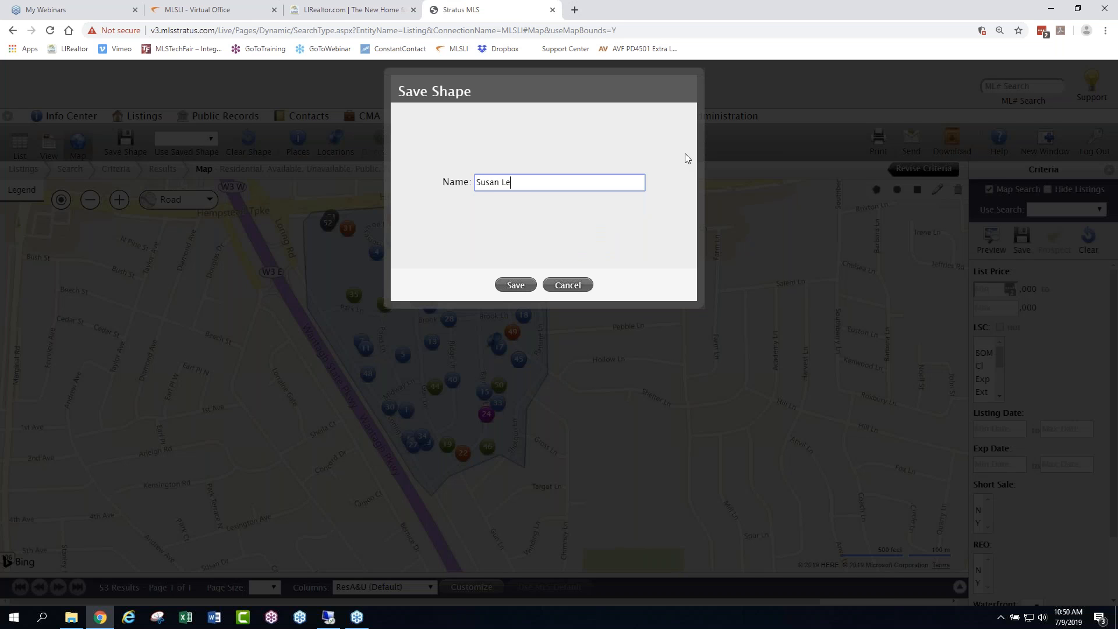
key("BackSpace")
key("BackSpace")
type("n CMA")
left_click(516, 285)
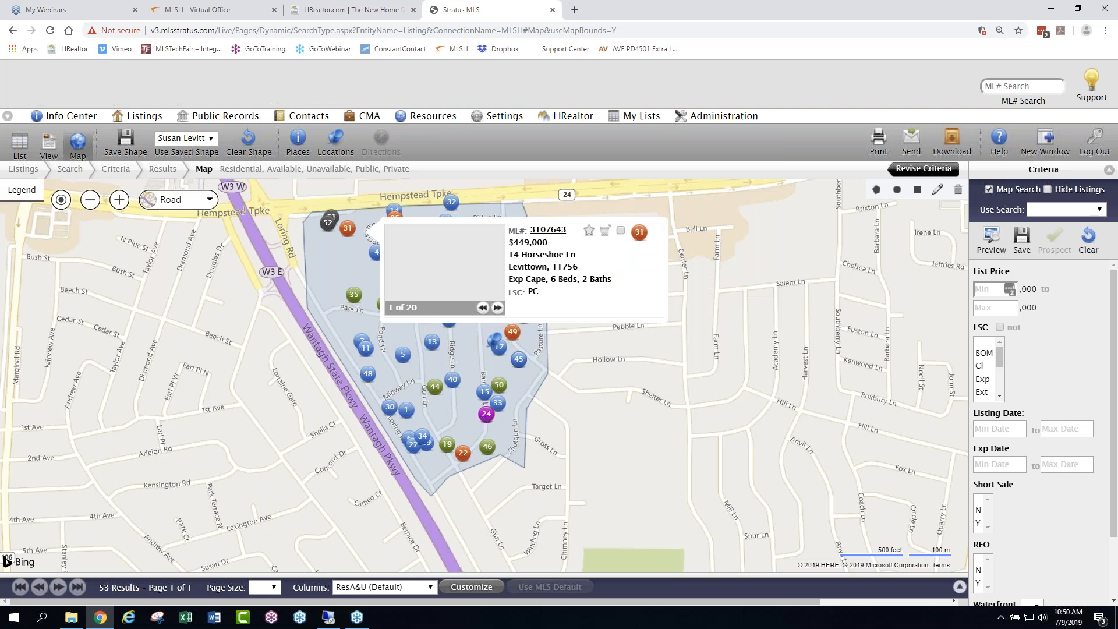
left_click(212, 140)
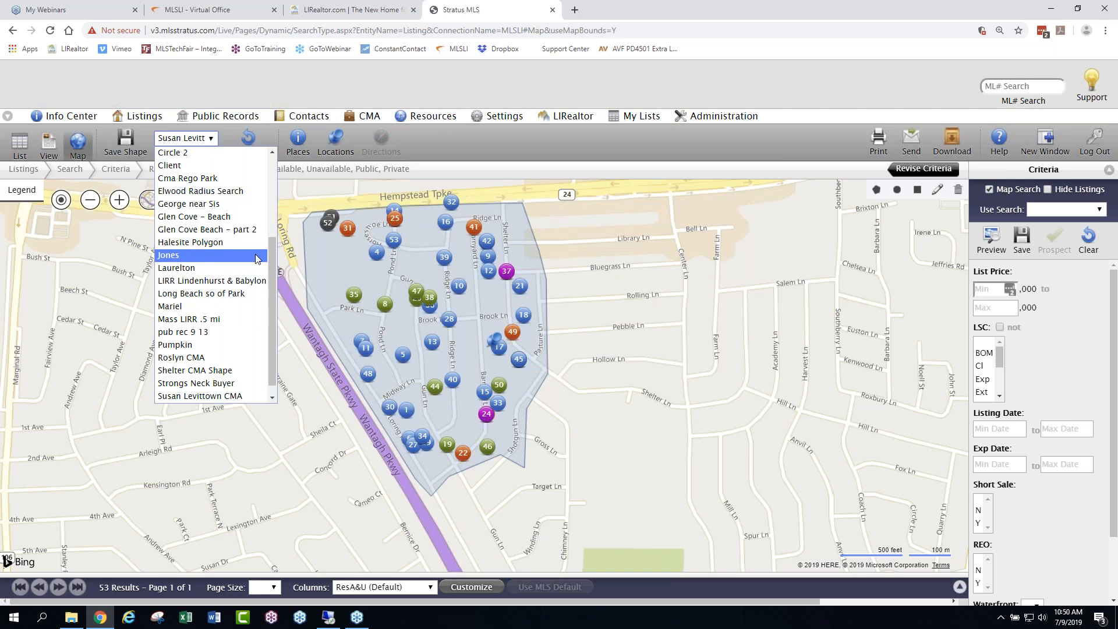
scroll(271, 313, "down", 1)
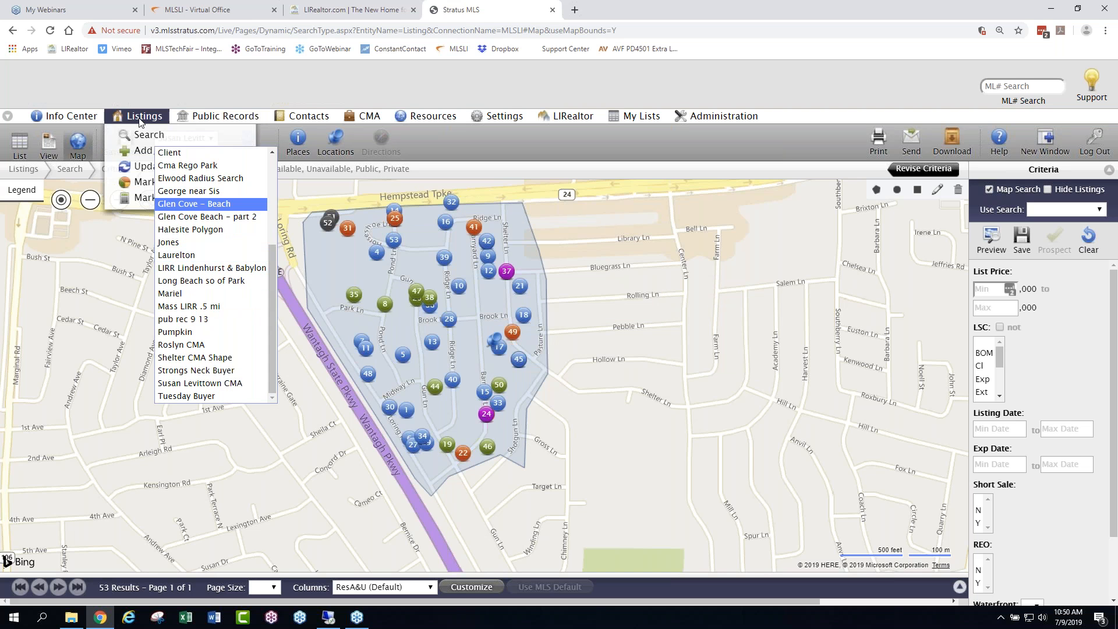
- Run a new map search for available residential listings, starting from the saved Levittown CMA shape
left_click(142, 135)
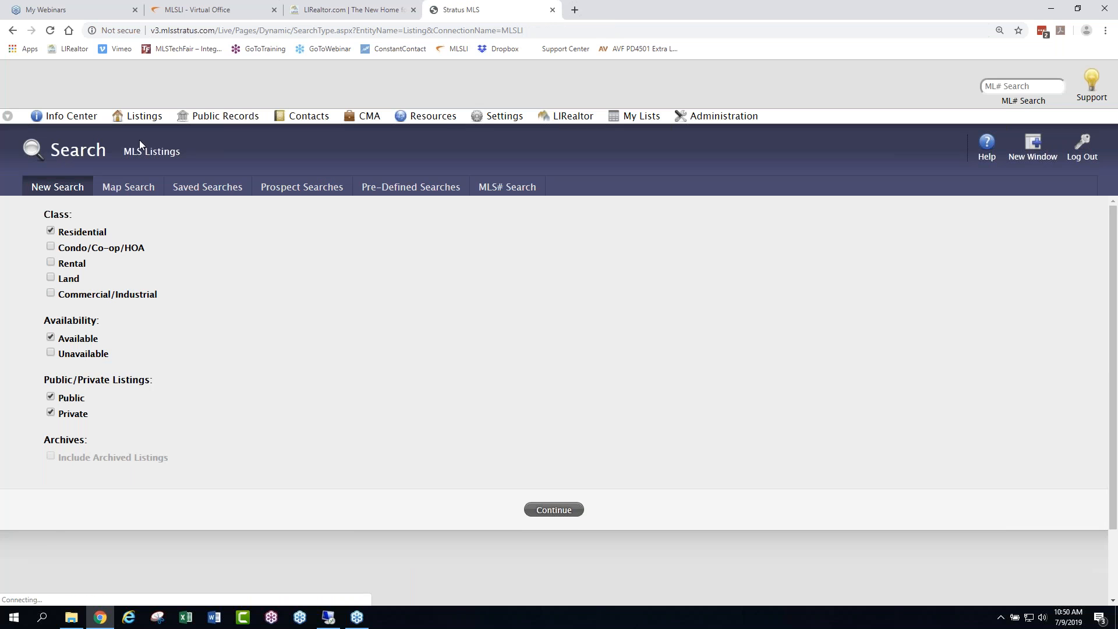
left_click(123, 186)
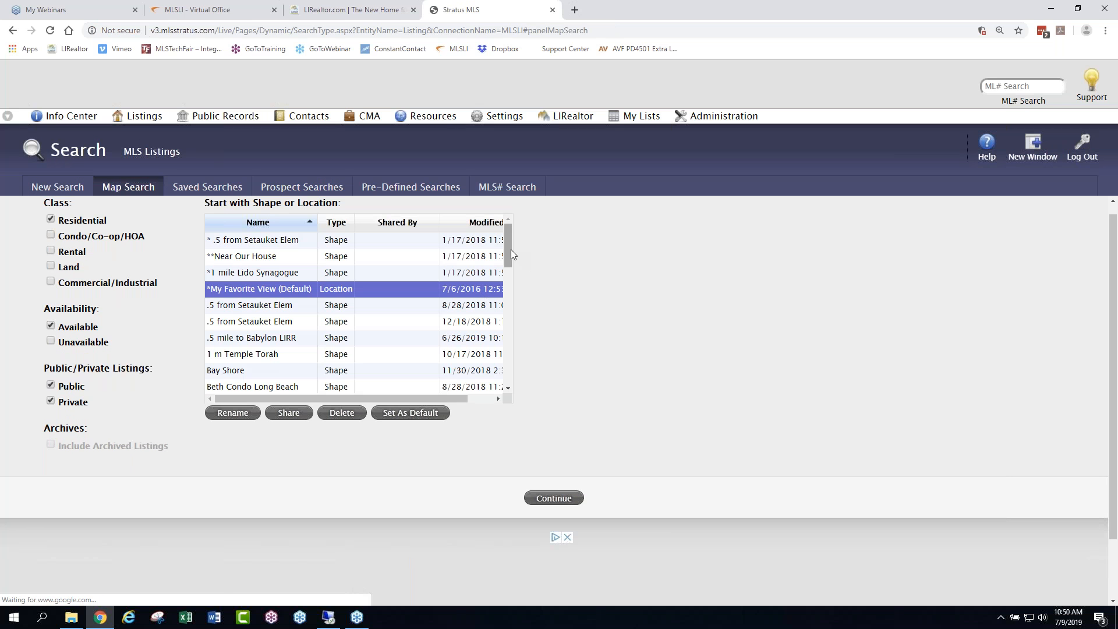
left_click_drag(511, 250, 510, 382)
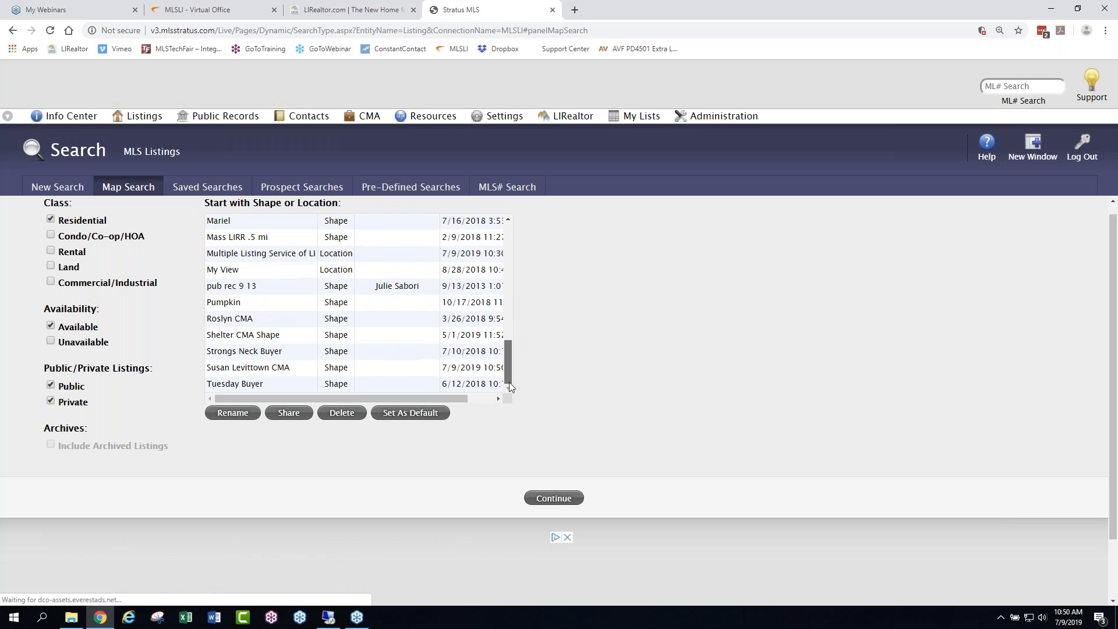
left_click(277, 370)
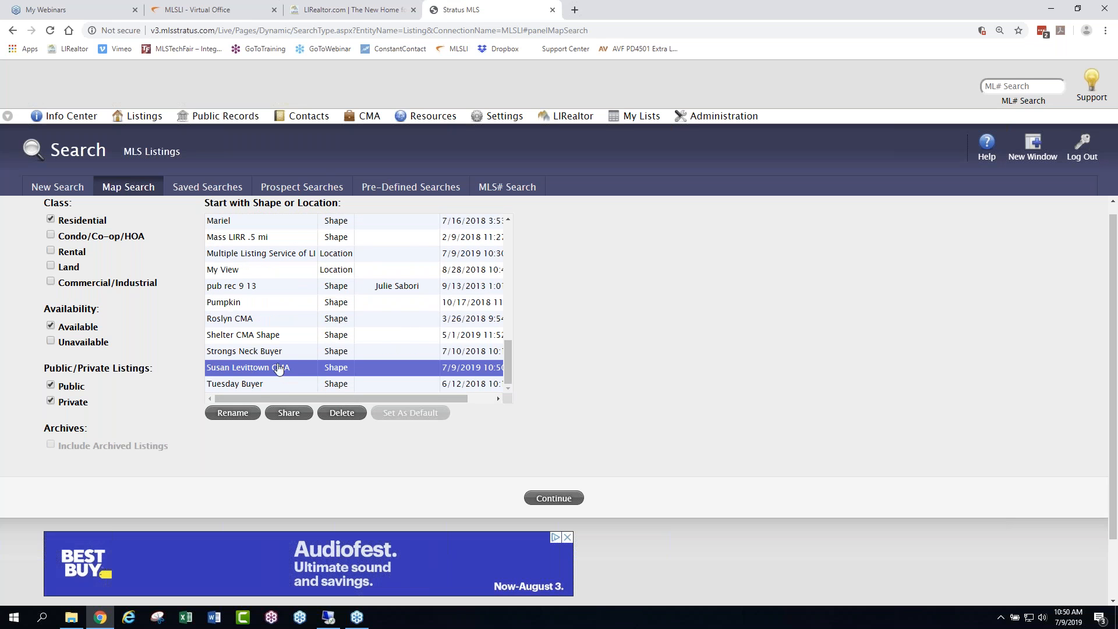
left_click(553, 499)
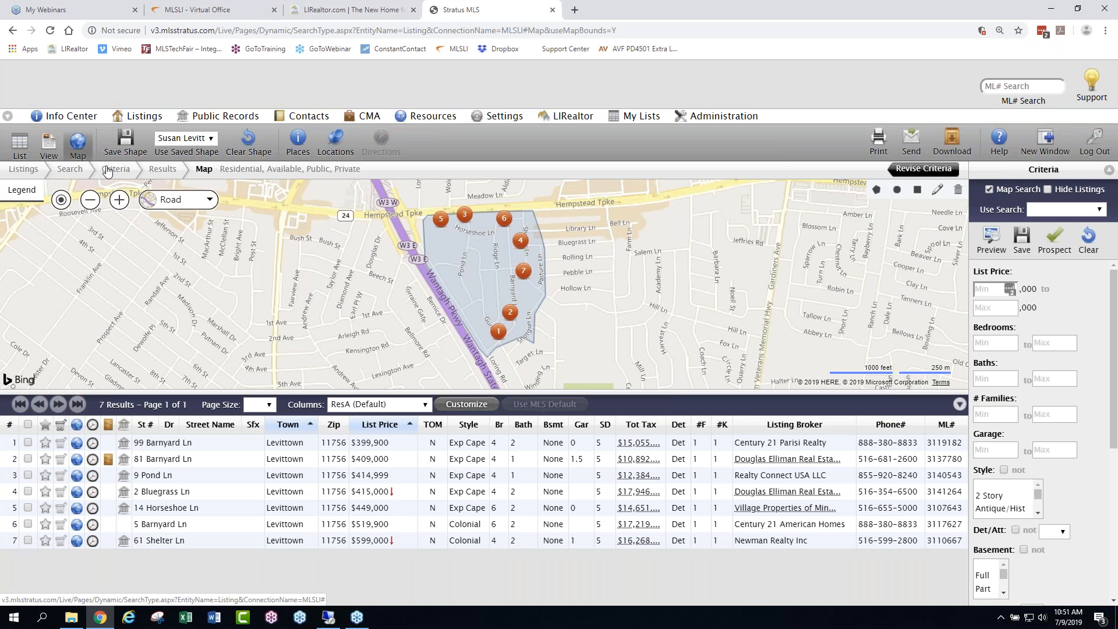
- Rerun the map search from the saved Levittown CMA shape with Unavailable listings included alongside Available ones
left_click(68, 171)
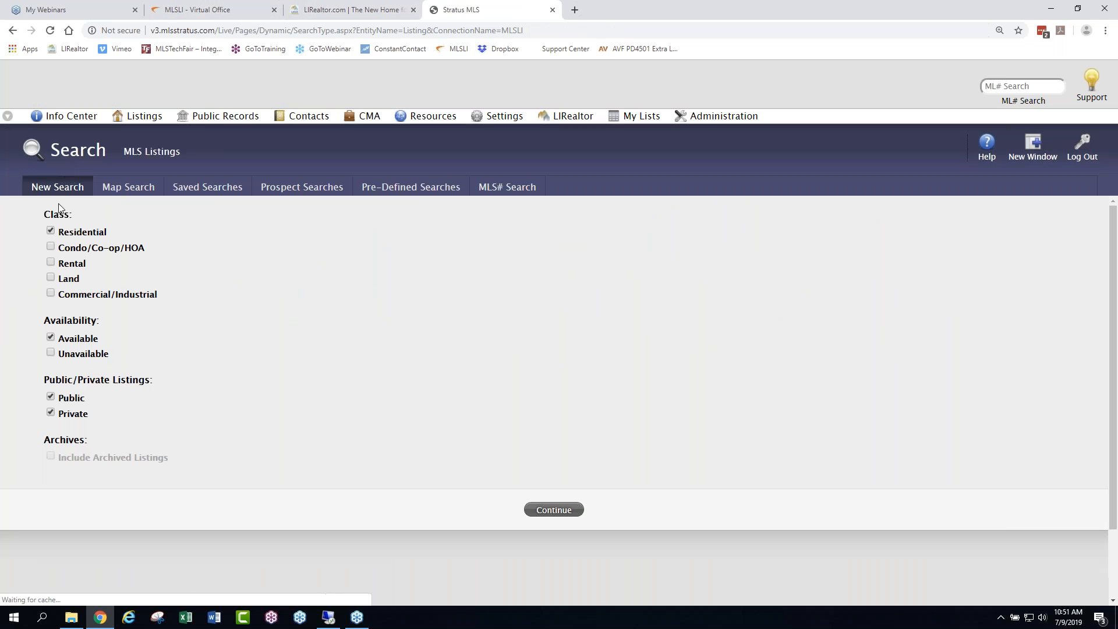
left_click(51, 353)
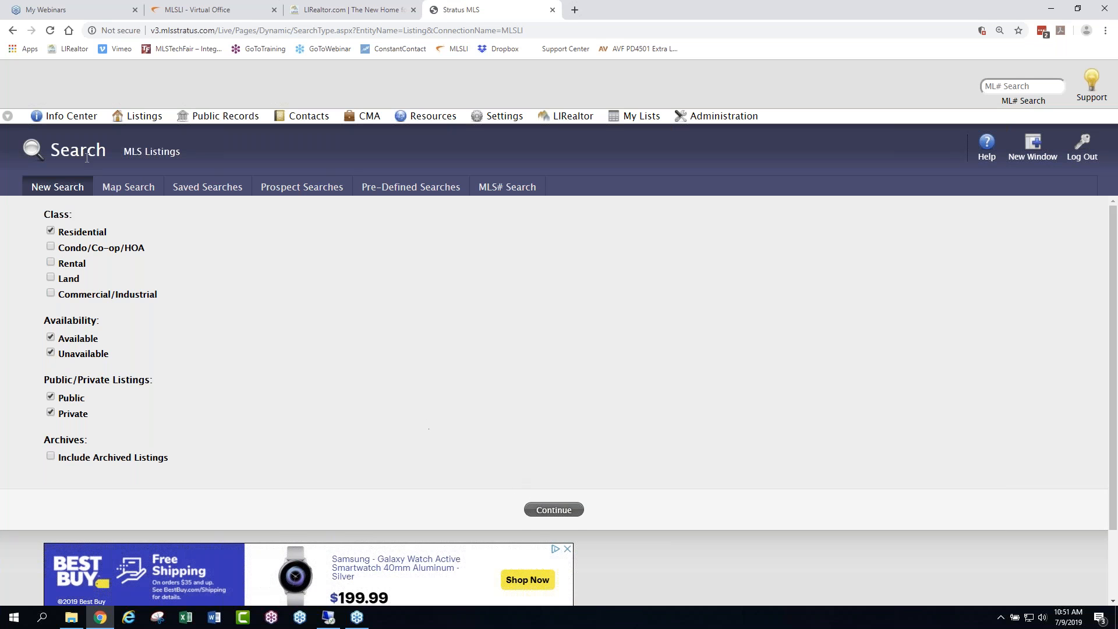
left_click(122, 187)
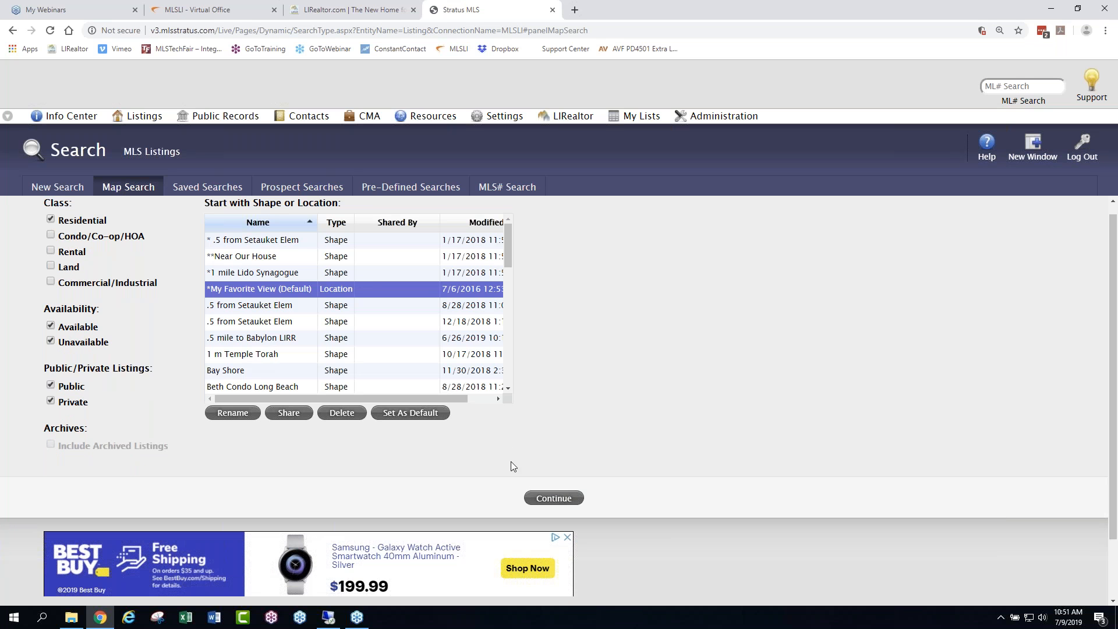
left_click_drag(505, 242, 502, 365)
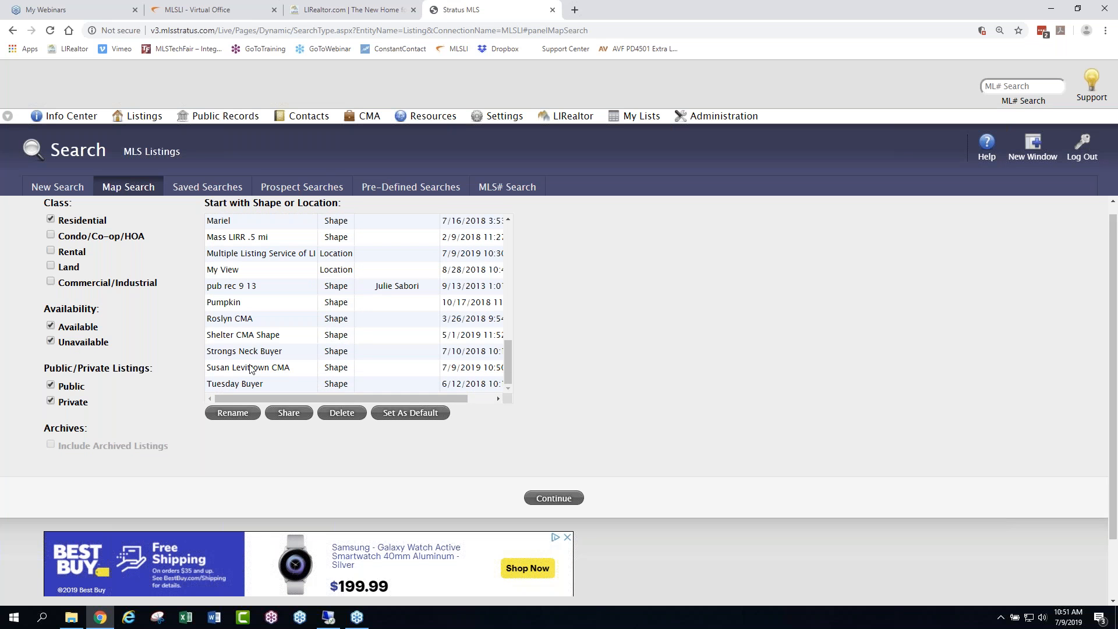
left_click(314, 368)
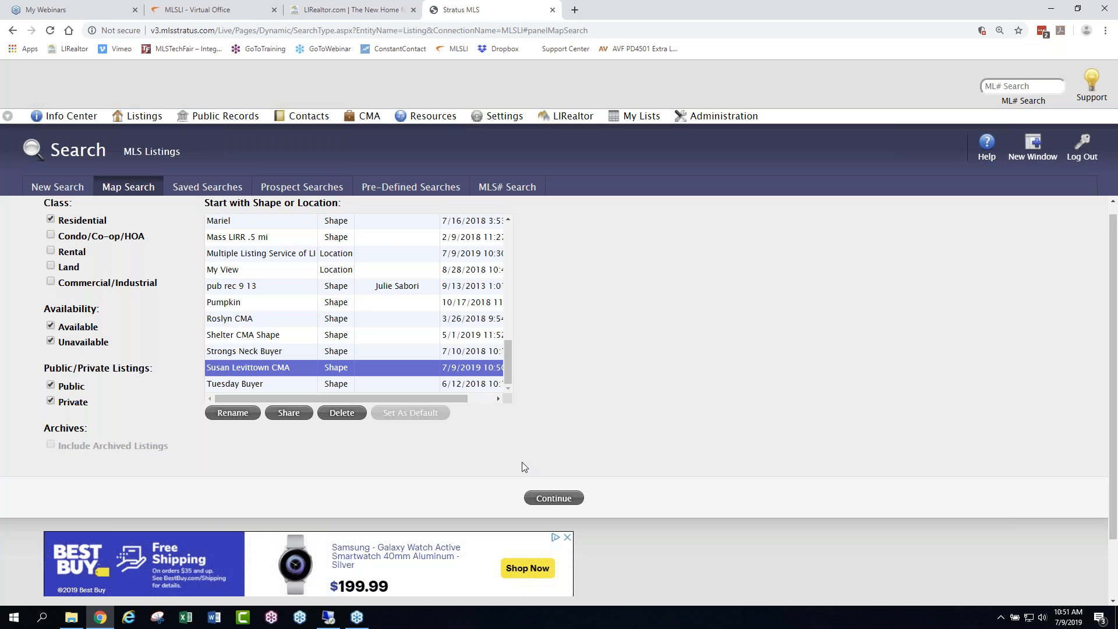
left_click(551, 499)
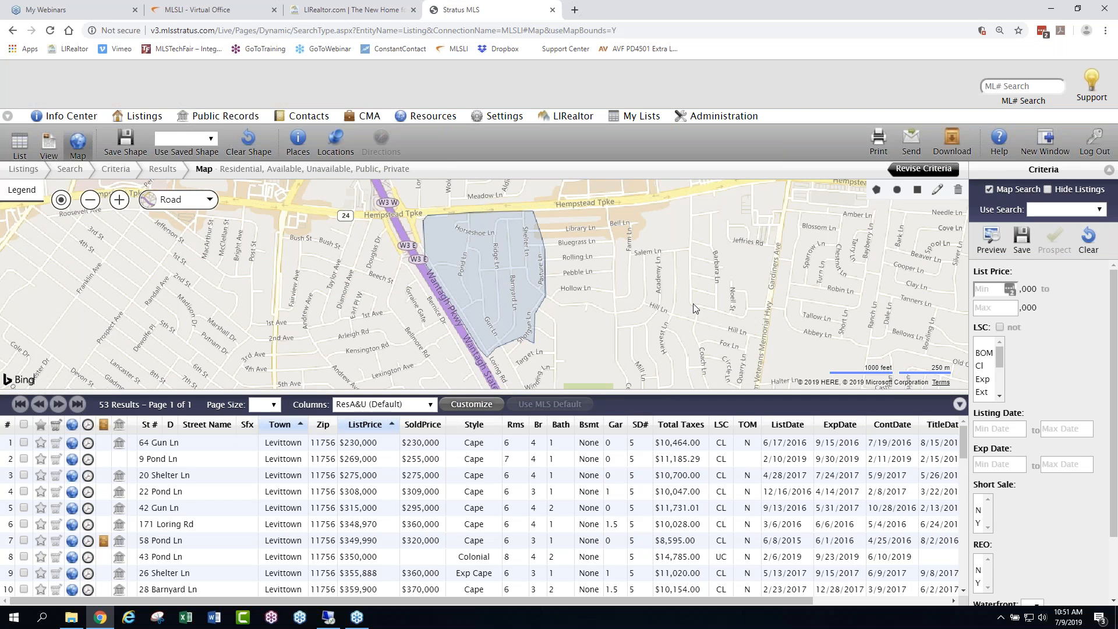
- Look over the search criteria and limit the maximum list price to 375 thousand
left_click_drag(1115, 290, 1116, 376)
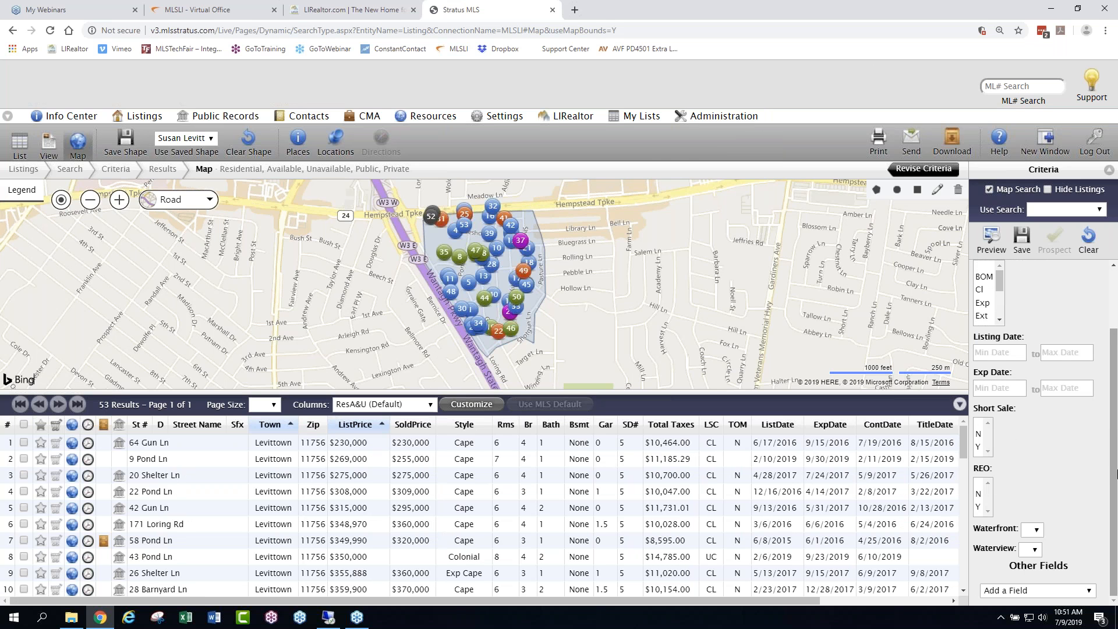
left_click_drag(1117, 474, 1117, 327)
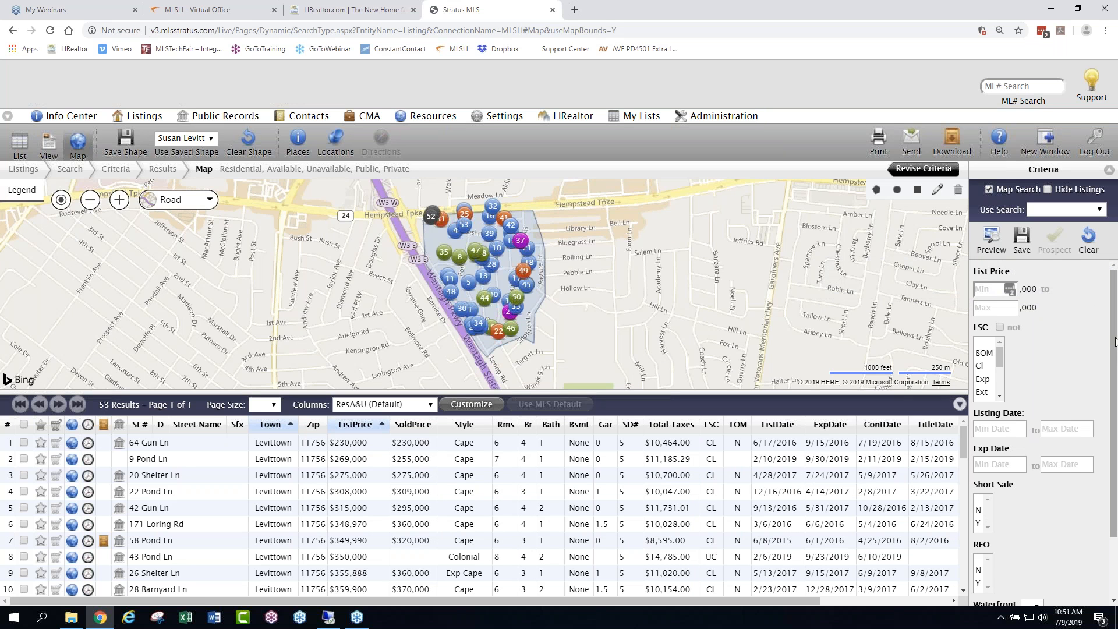
left_click(996, 307)
type("375")
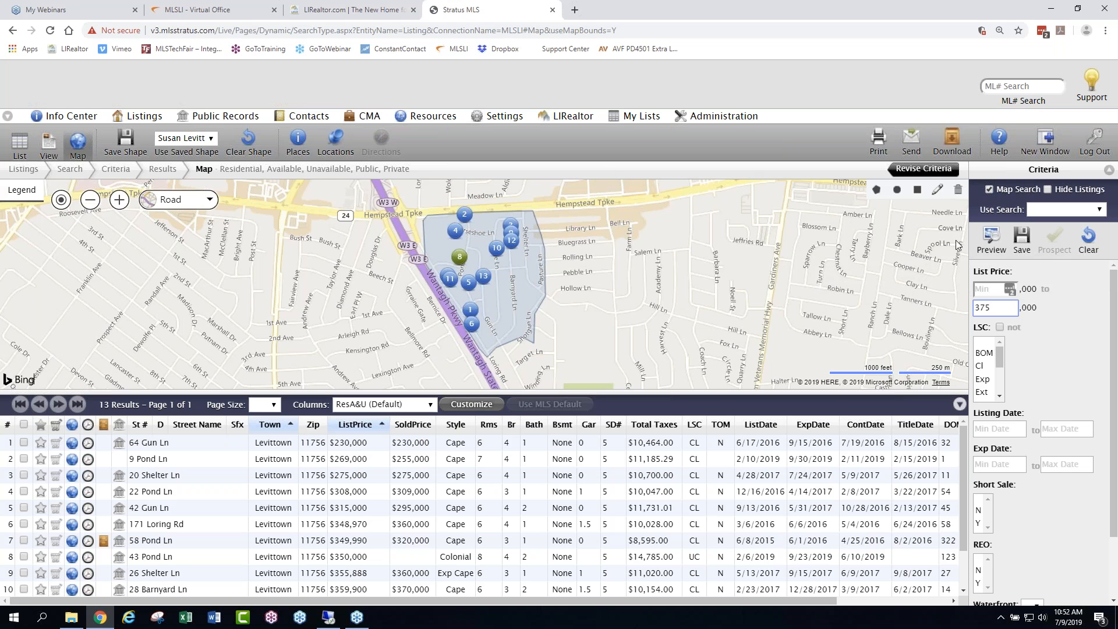
- Open the Stratus support site
left_click(1110, 118)
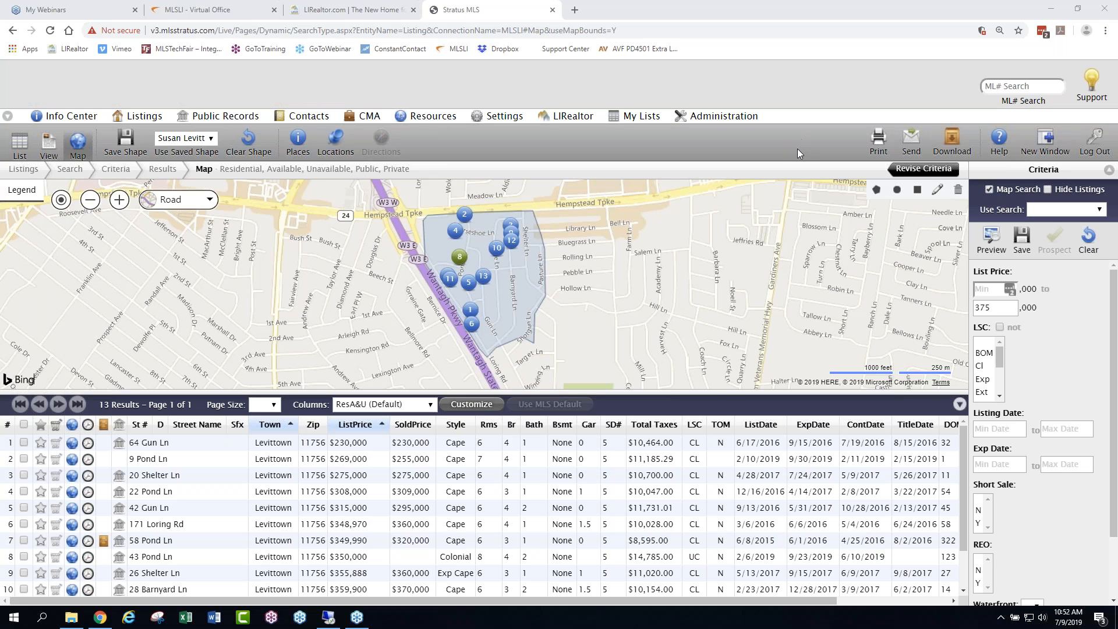
left_click(1091, 83)
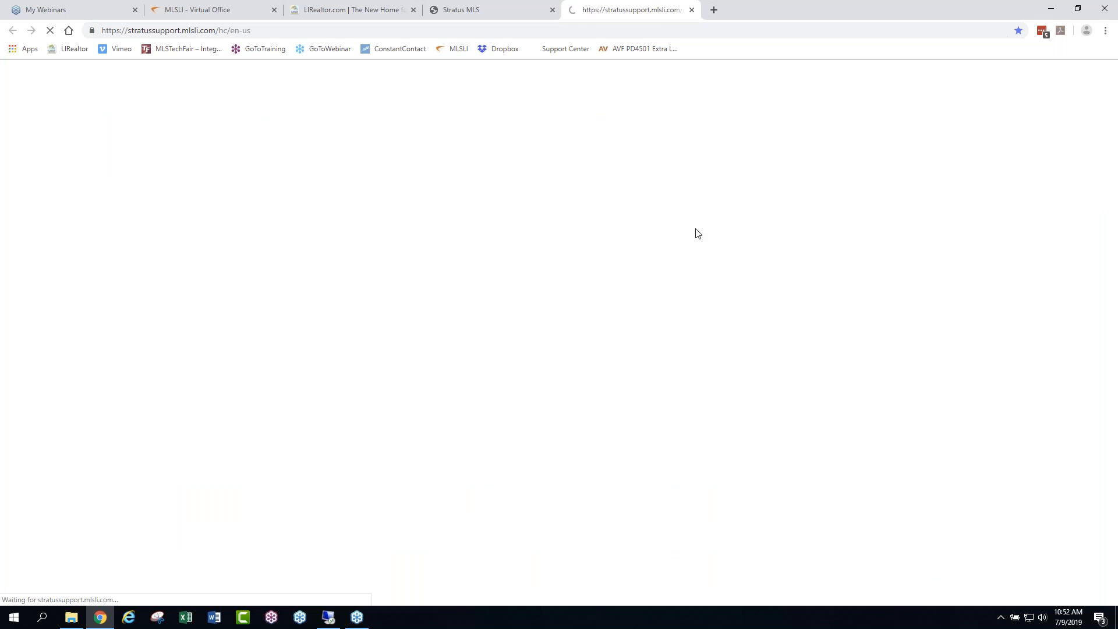
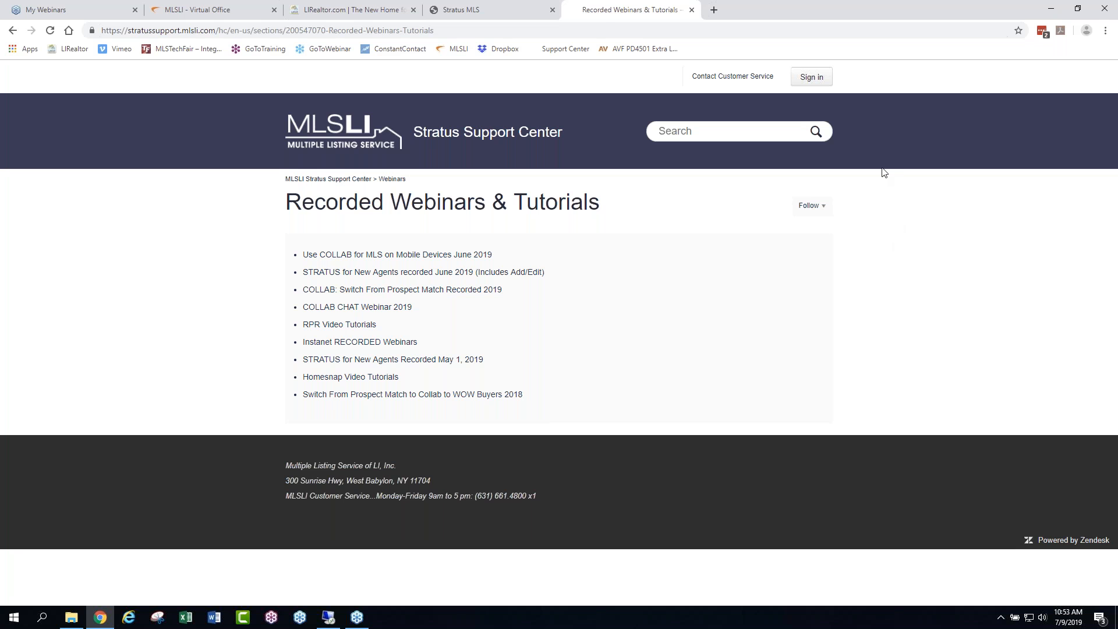
- Open the support center's Training Guides & Videos page and look through its list of guides and tutorials
left_click(446, 12)
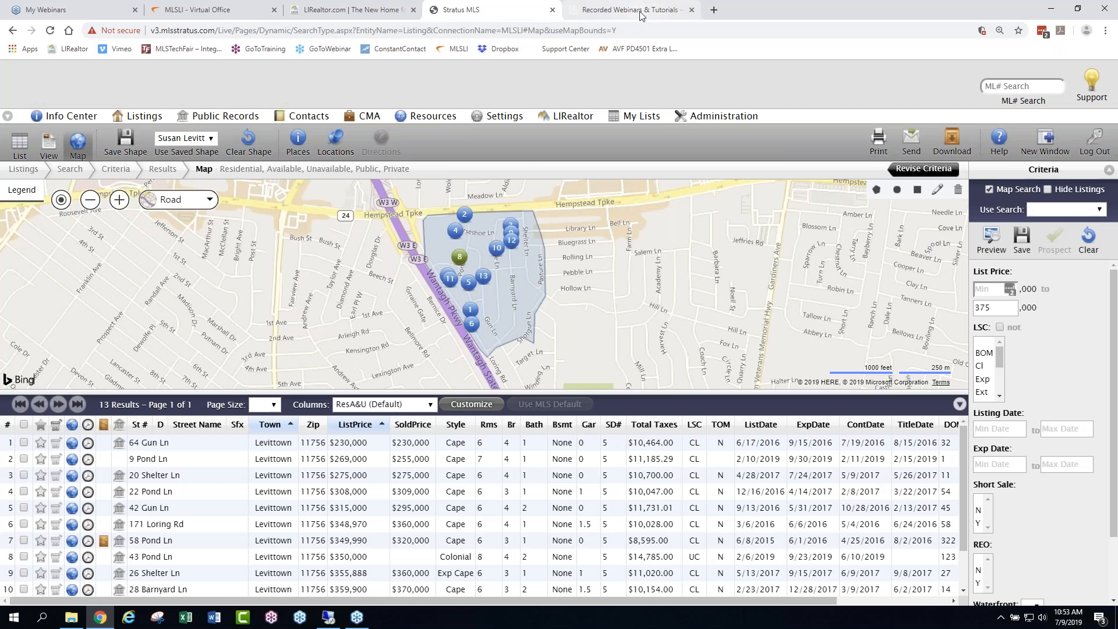
left_click(641, 13)
left_click(365, 135)
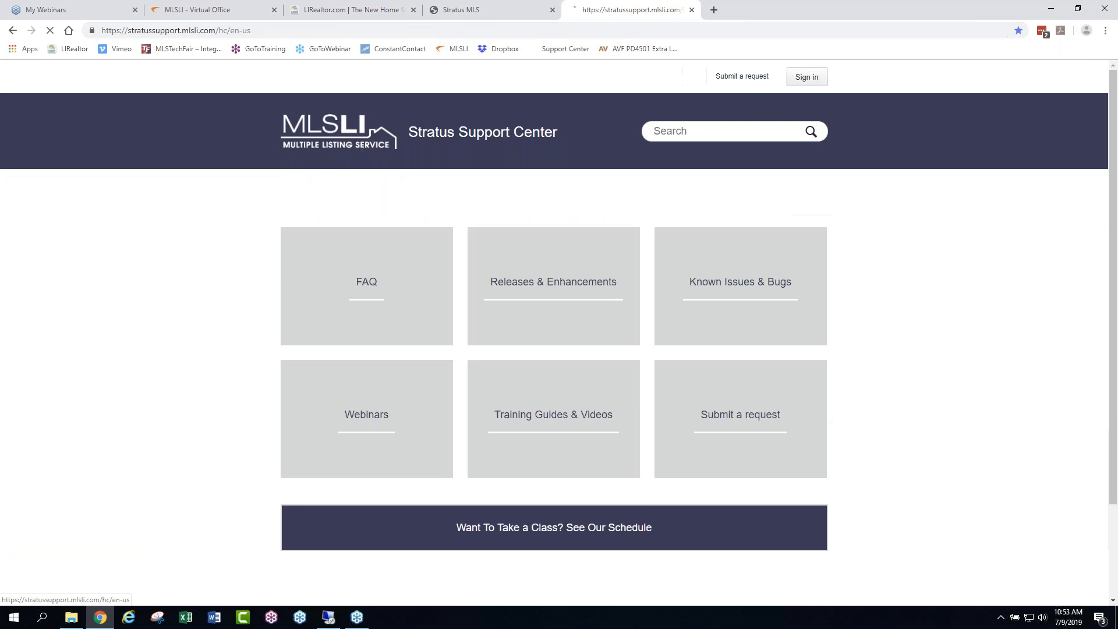
left_click(547, 415)
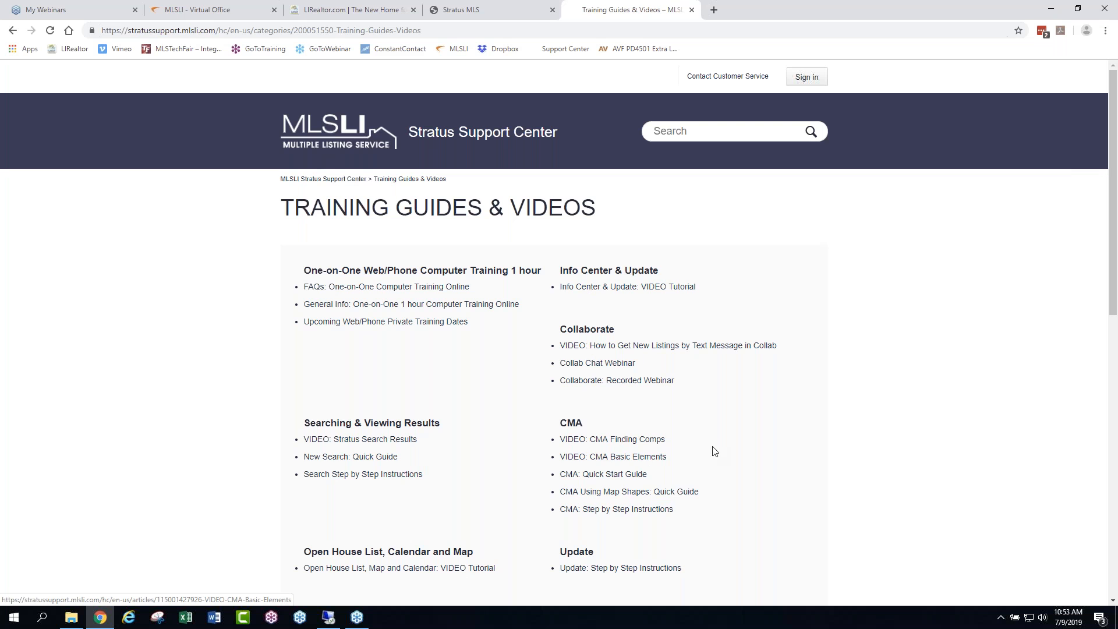
scroll(712, 446, "down", 5)
scroll(711, 442, "down", 5)
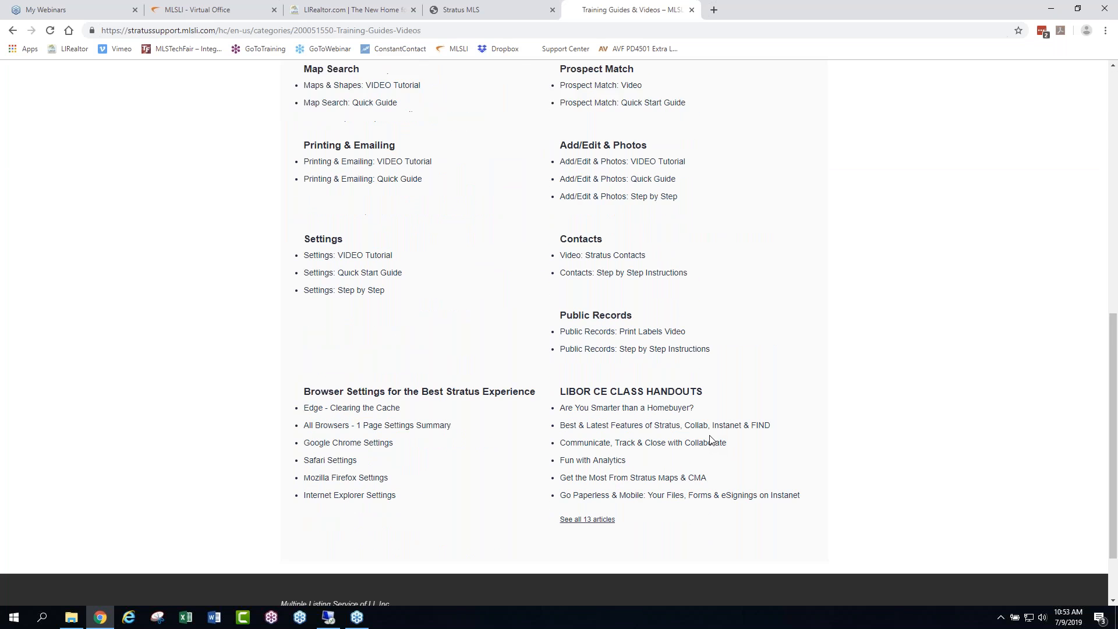
scroll(727, 402, "up", 10)
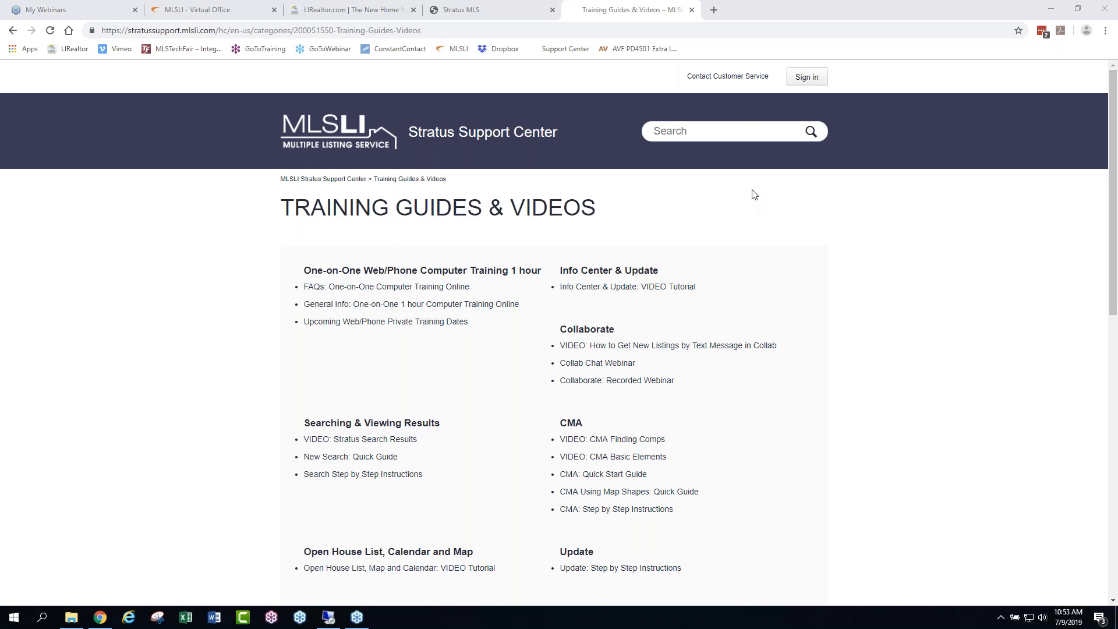
- Return to Stratus MLS and start a new listing search for Residential properties with Available status, public and private
left_click(322, 9)
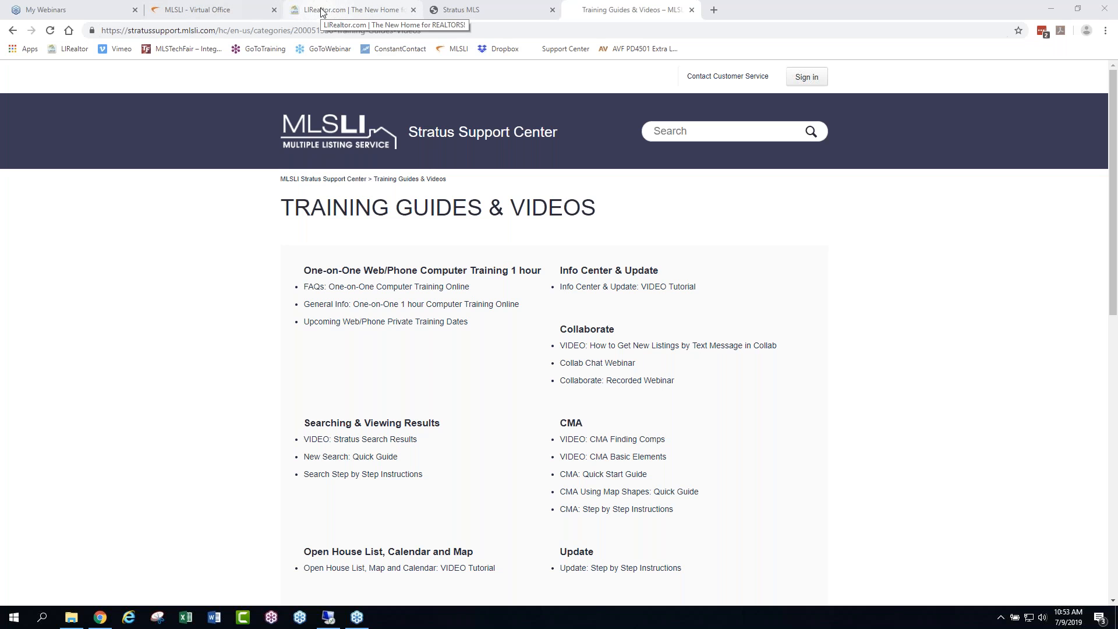
left_click(535, 8)
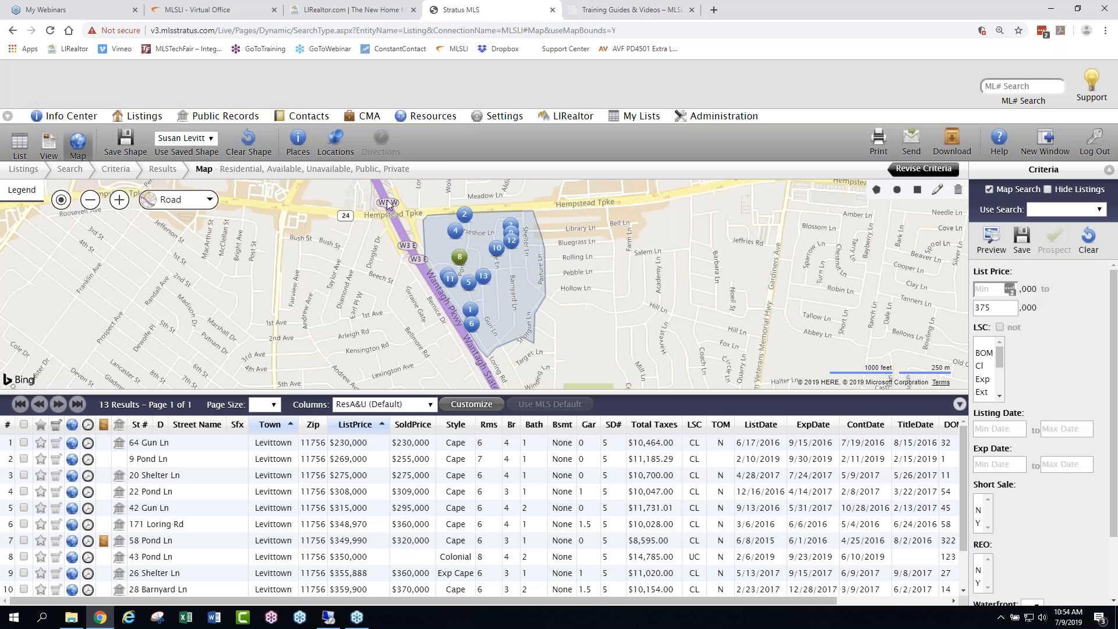
left_click(156, 198)
mouse_move(144, 118)
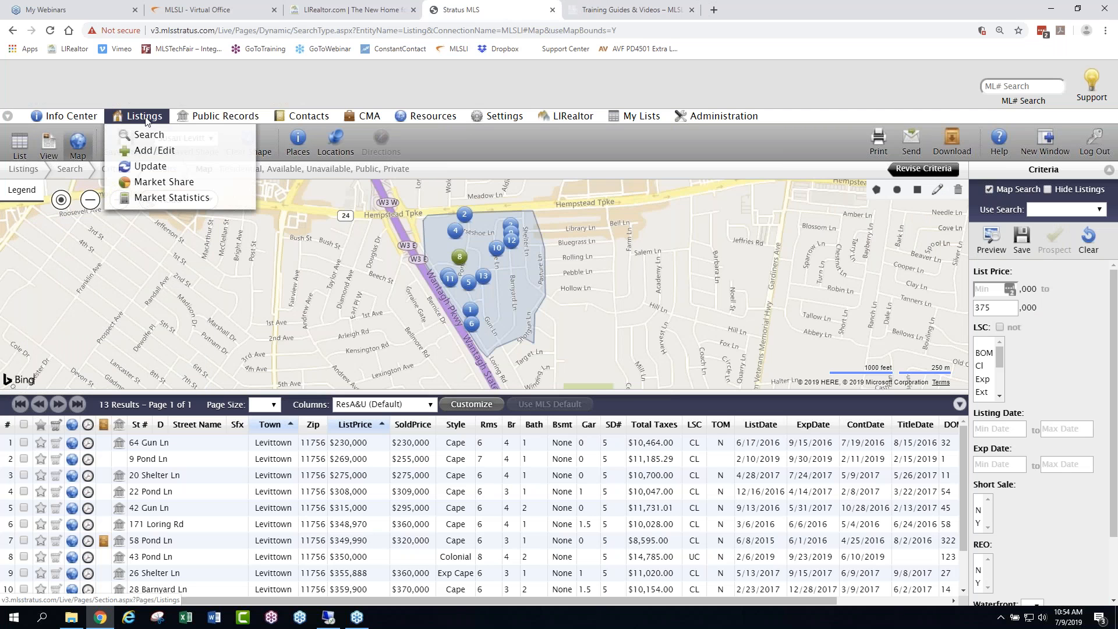
left_click(145, 136)
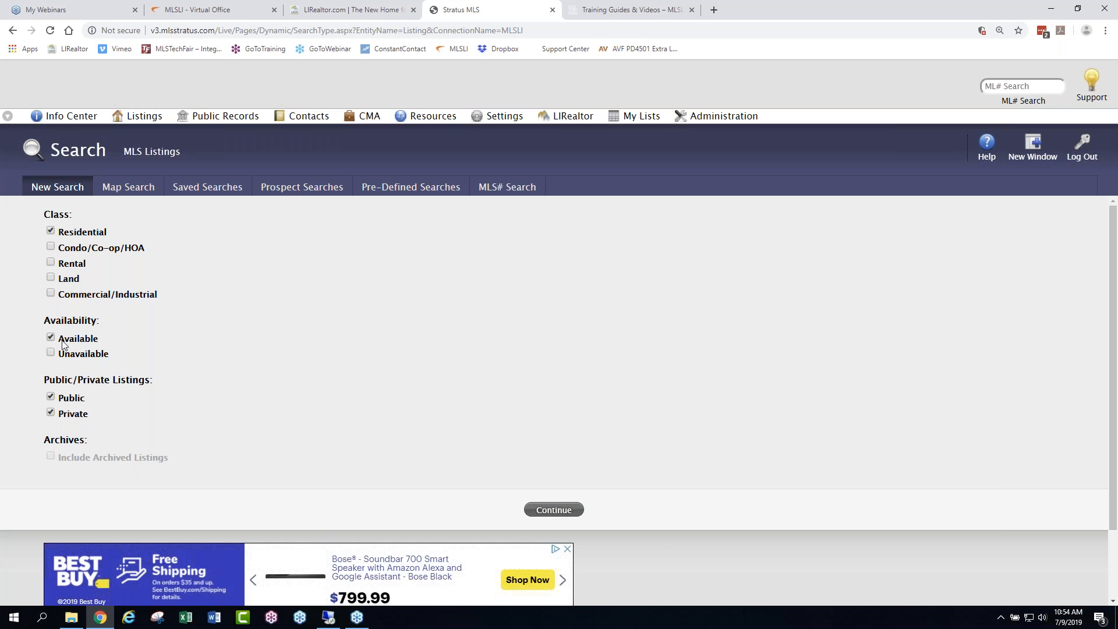
right_click(552, 511)
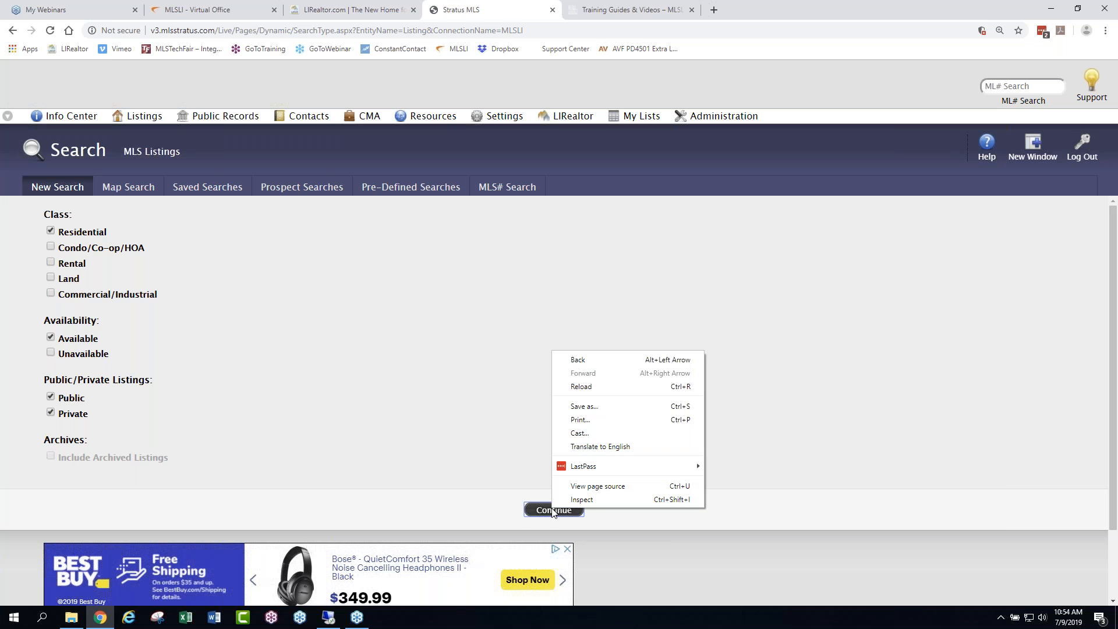
left_click(495, 467)
left_click(552, 510)
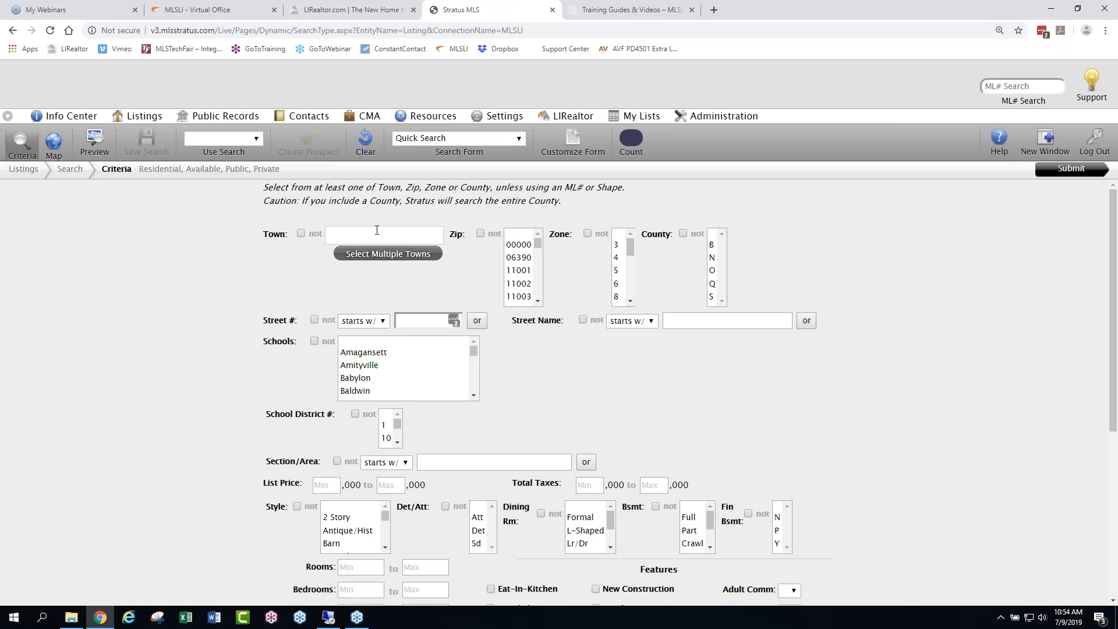
- Set the town criterion of the listing search to Levittown
left_click(378, 232)
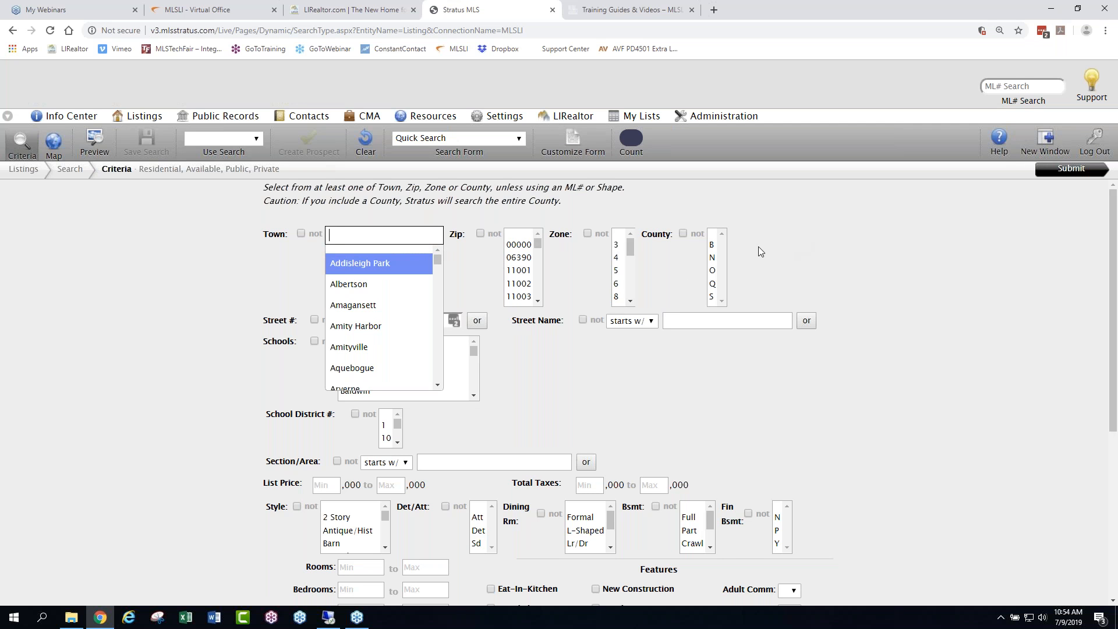
type("lev")
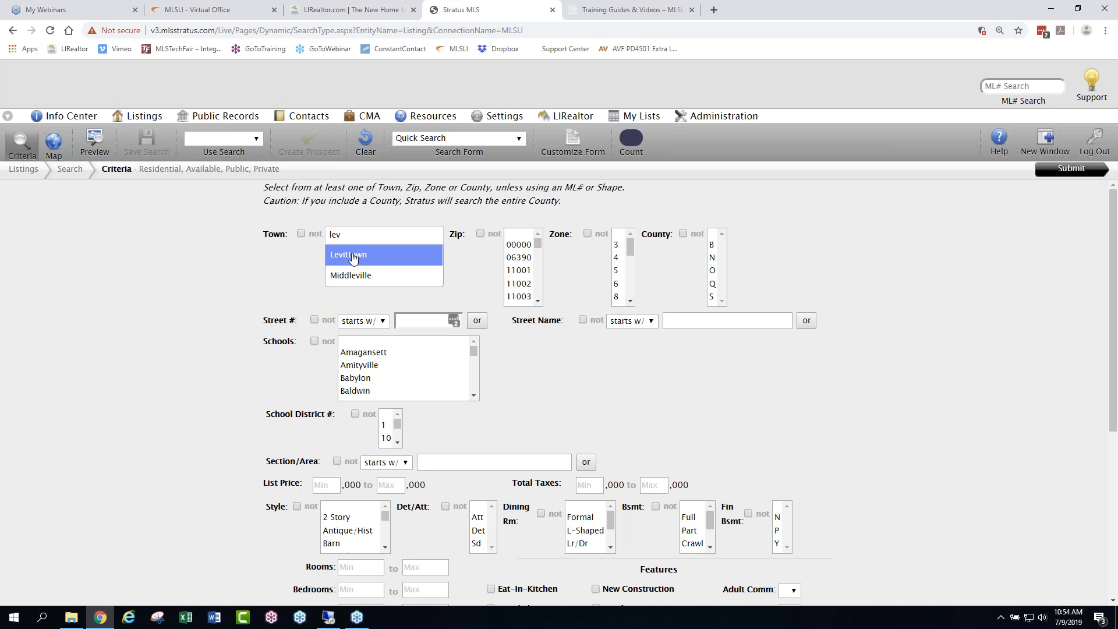
left_click(350, 255)
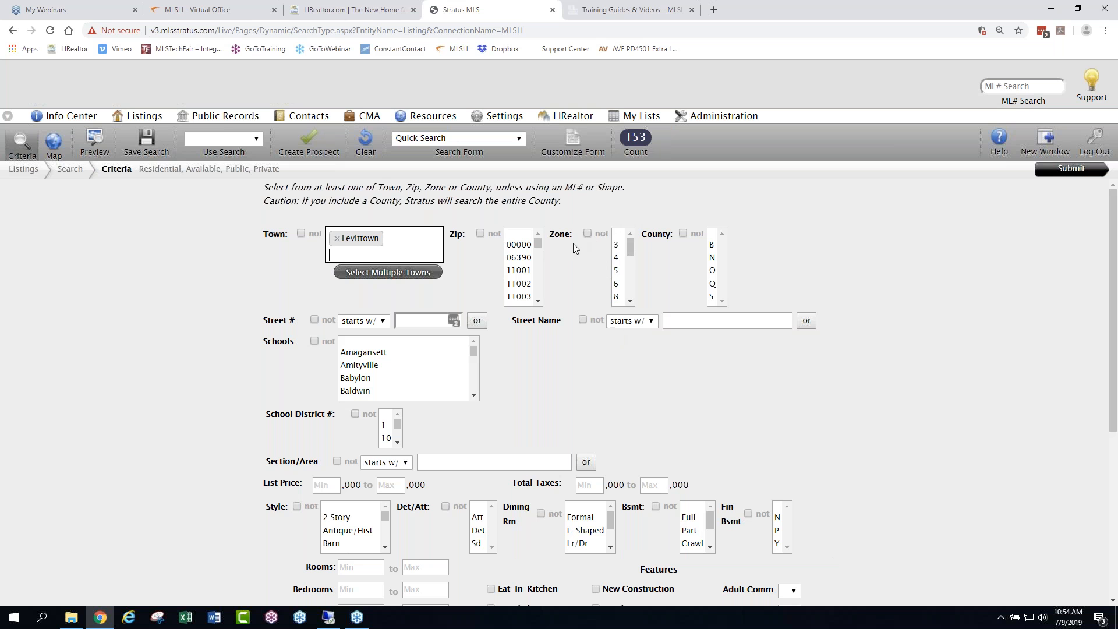
- Look through the Zone options and try adding county N to the Levittown search, clearing the county selection again
left_click_drag(631, 246, 629, 299)
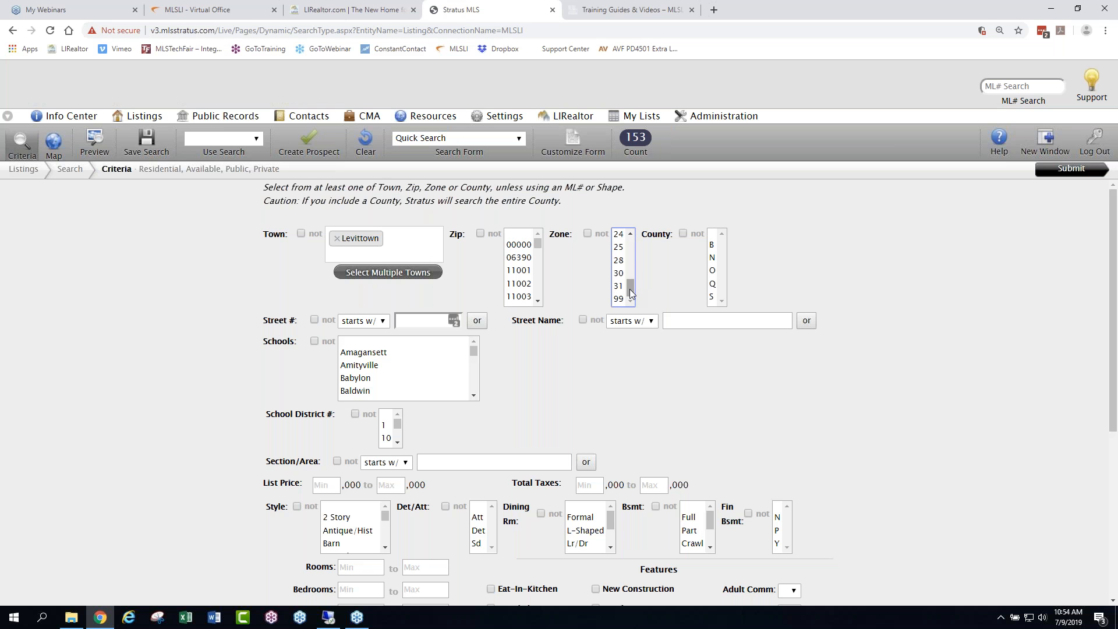
left_click_drag(630, 289, 633, 243)
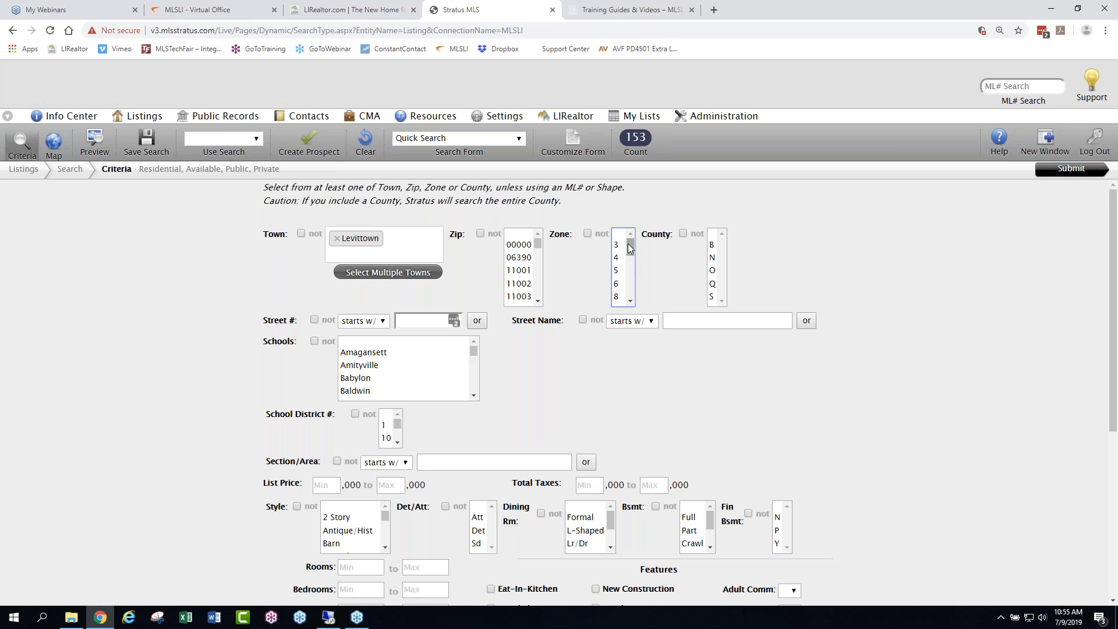
left_click_drag(629, 249, 633, 257)
mouse_move(631, 261)
left_mouse_down()
mouse_move(631, 287)
mouse_move(630, 243)
left_mouse_up()
mouse_move(632, 119)
left_click(712, 258)
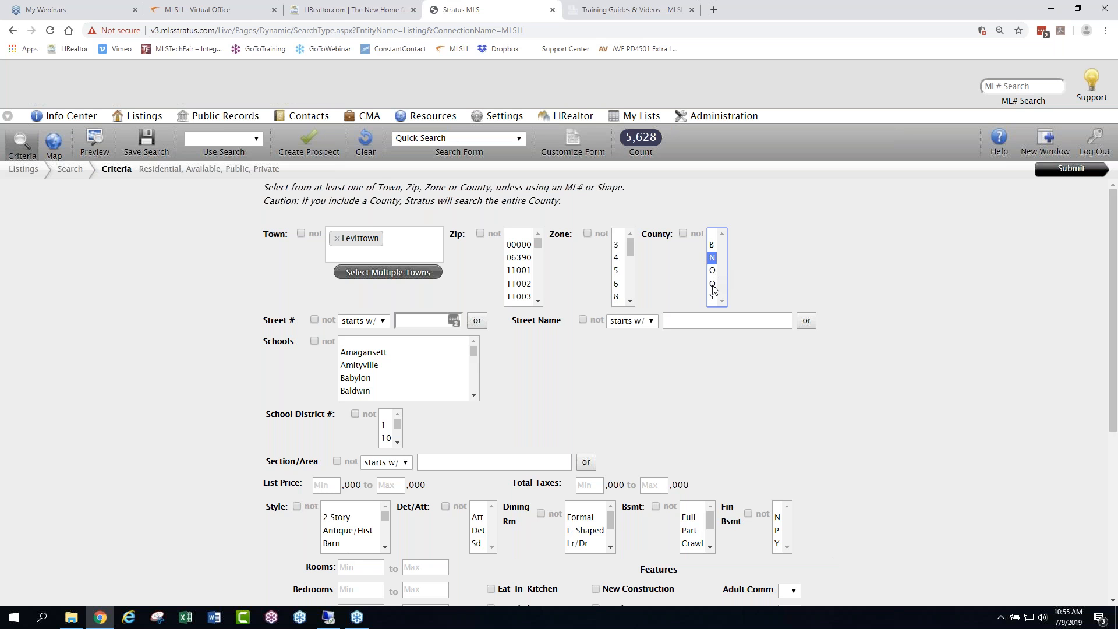
left_click(712, 233)
left_click(434, 320)
type("Shelter")
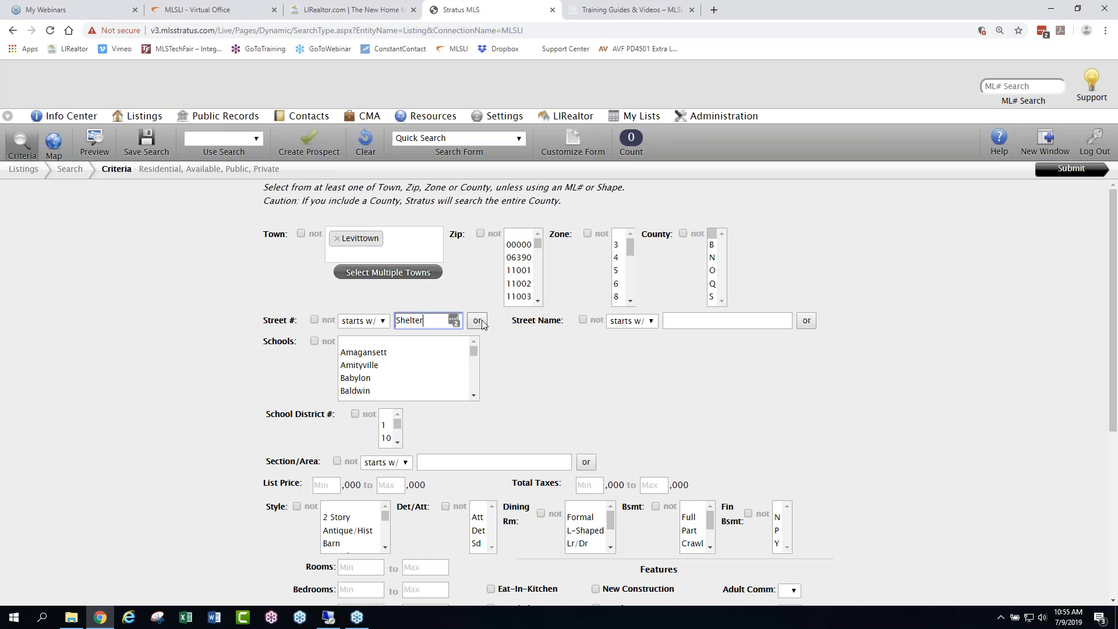
left_click_drag(437, 321, 350, 327)
key("BackSpace")
left_click_drag(298, 322, 250, 327)
left_click_drag(565, 320, 522, 338)
- Limit the Levittown listing search to street names starting with Shelter, Barnyard or Center
left_click(557, 325)
left_click(546, 285)
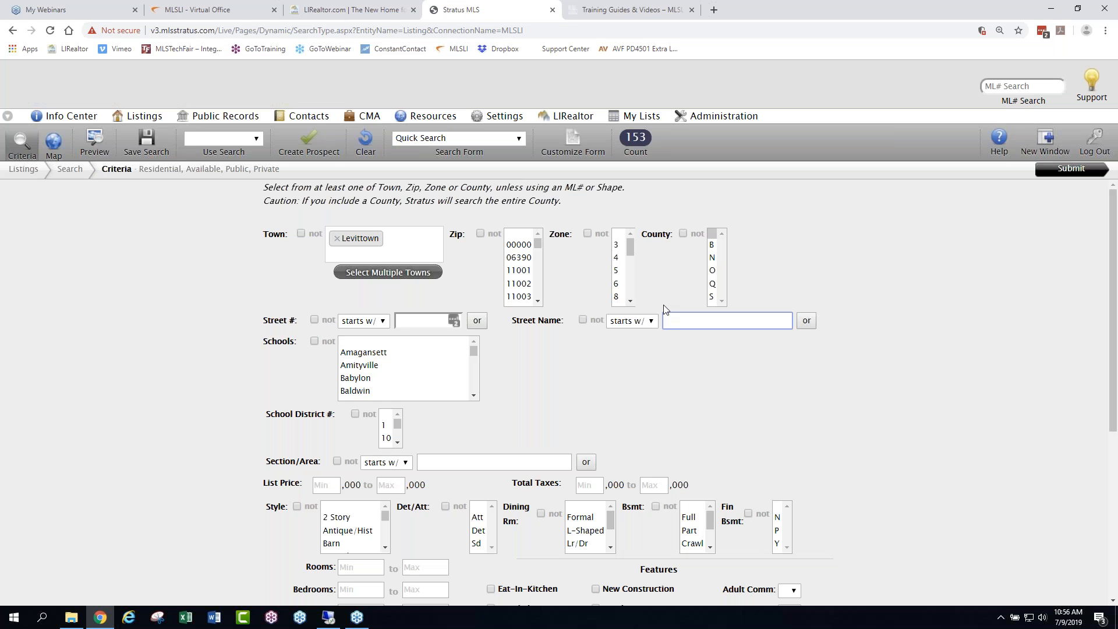
type("Shelter")
left_click(807, 321)
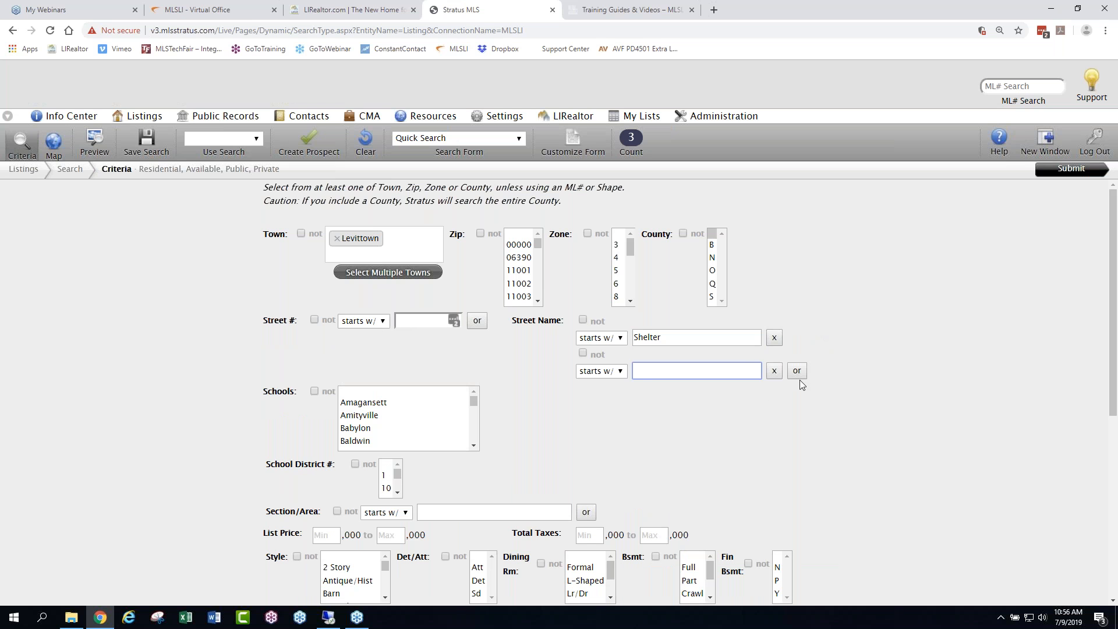
type("Barnyard")
left_click(796, 371)
type("Center")
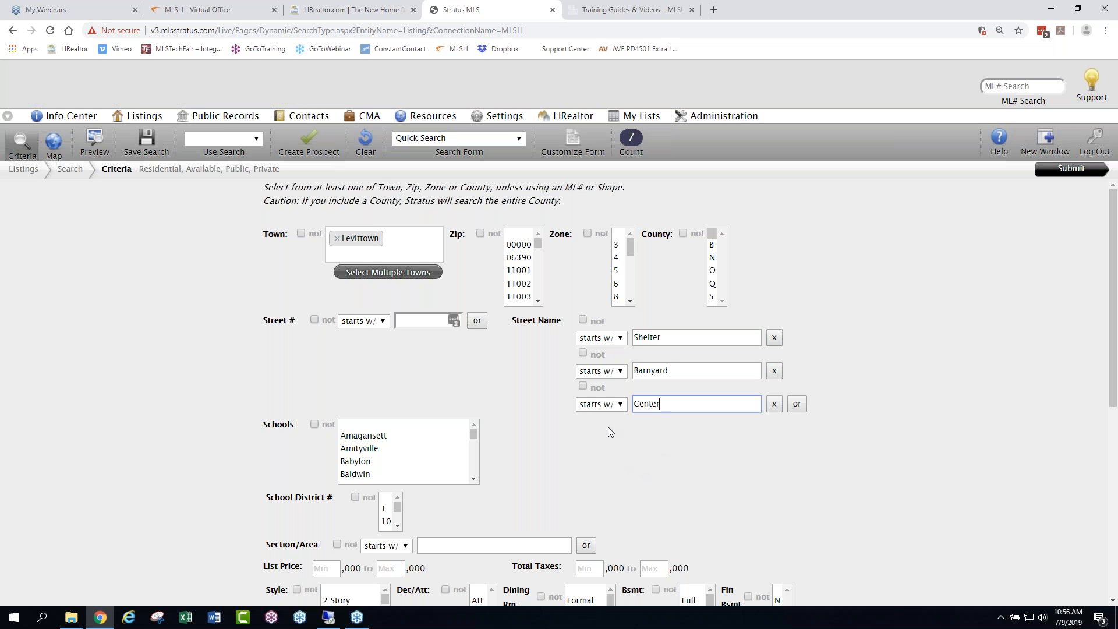
left_click(945, 318)
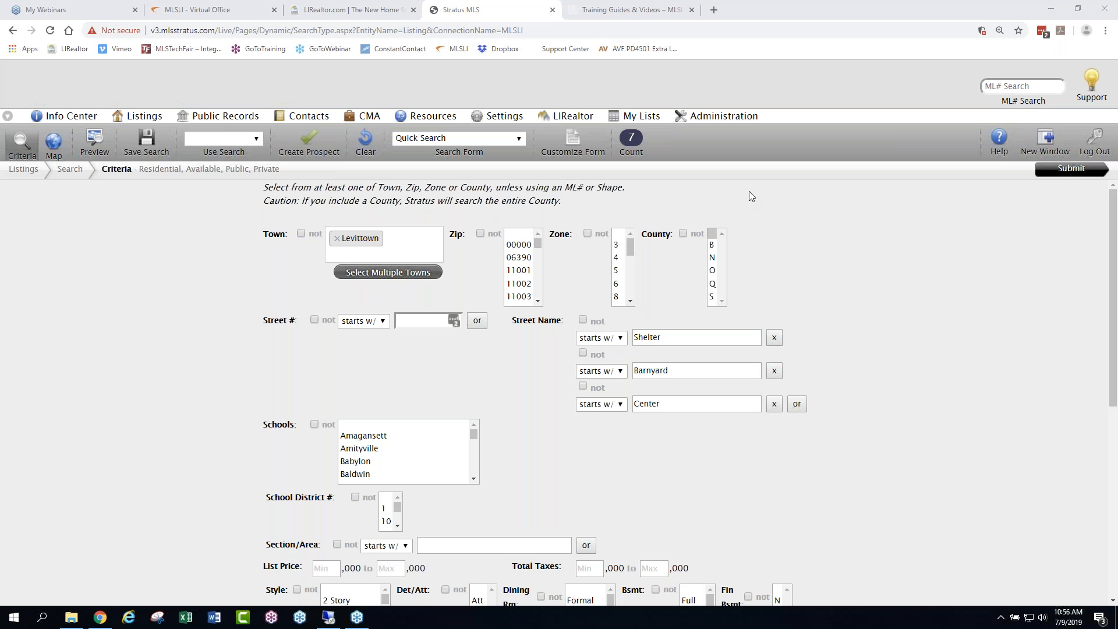
left_click(844, 234)
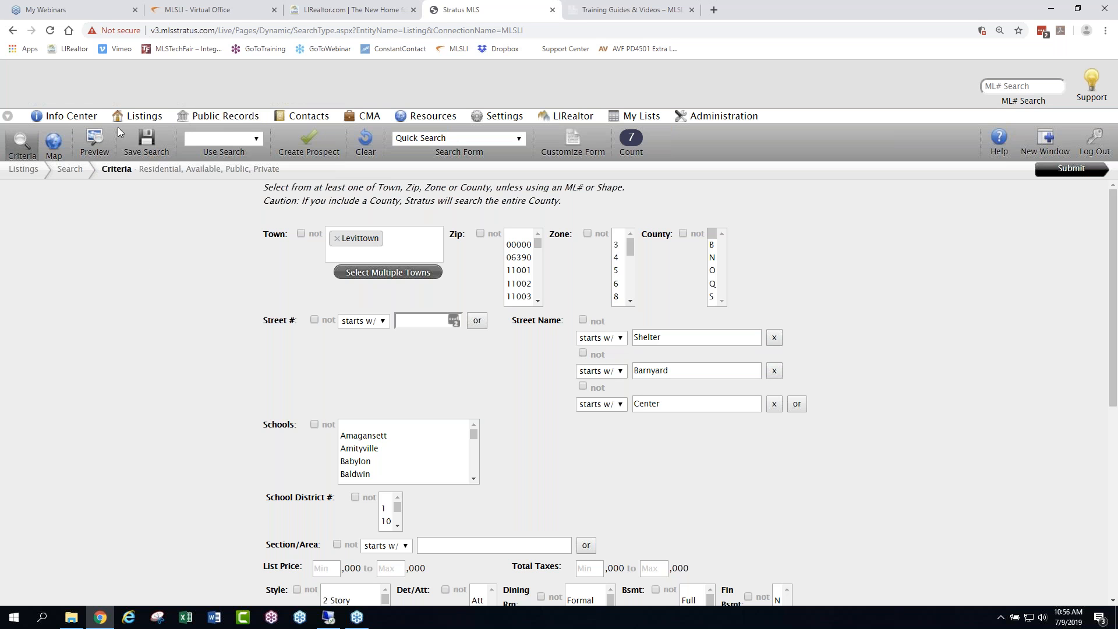
- Start a new public records search for Nassau county and restrict it to zip code 11756
left_click(146, 120)
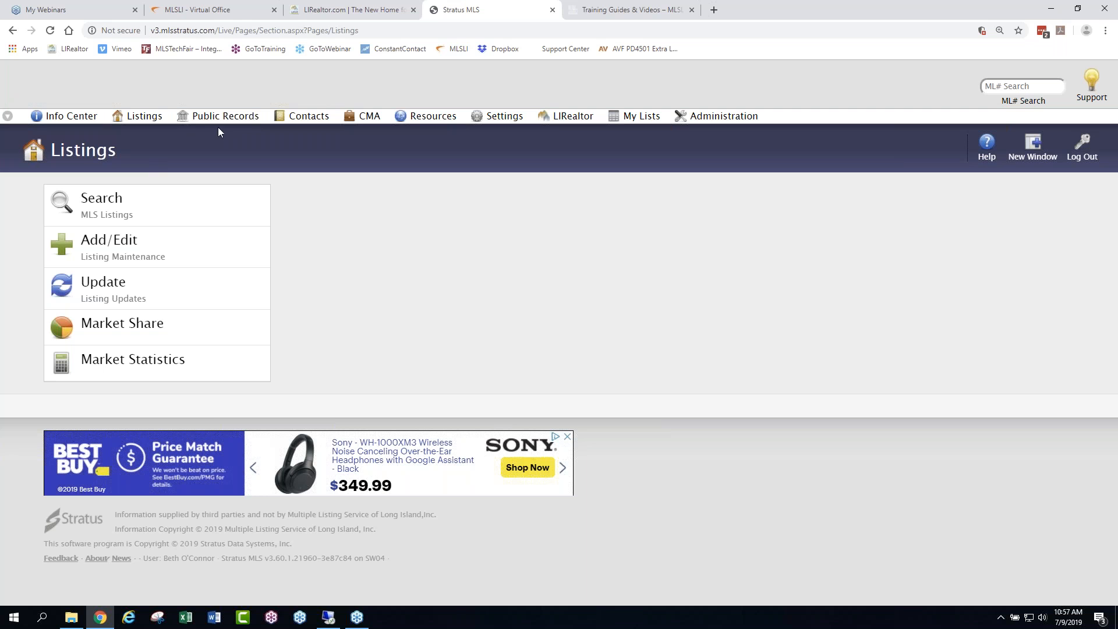
mouse_move(150, 119)
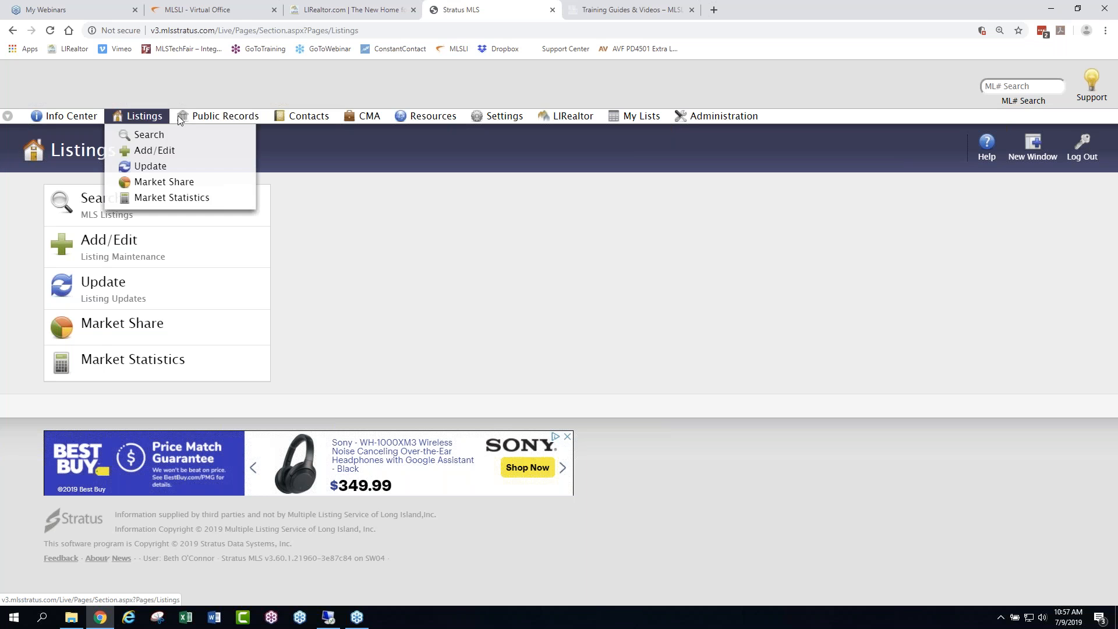
left_click(208, 115)
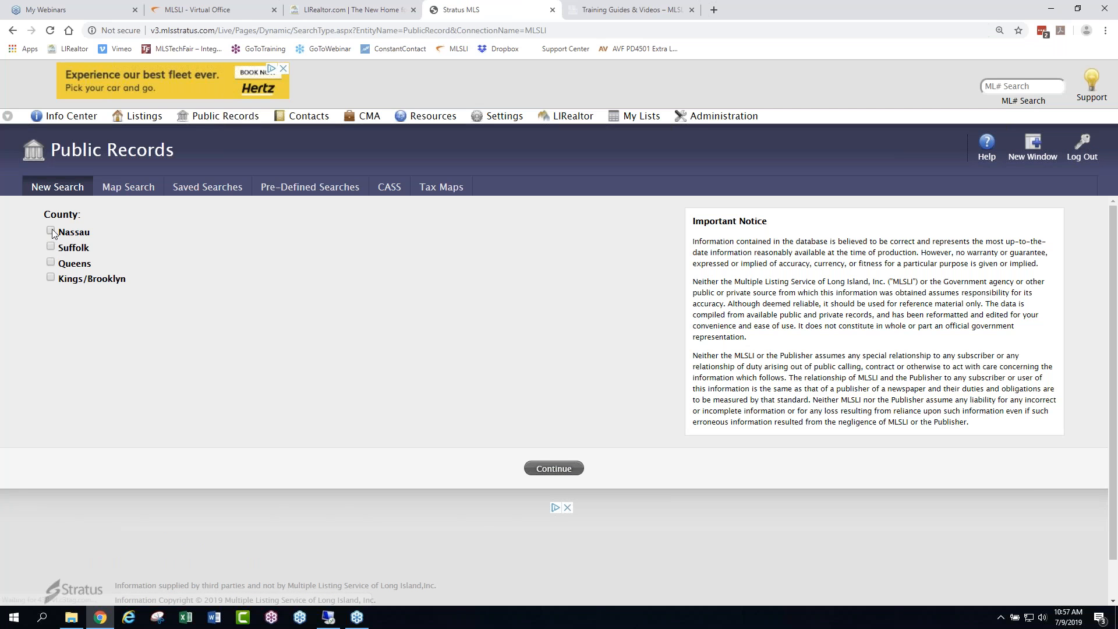
left_click(51, 230)
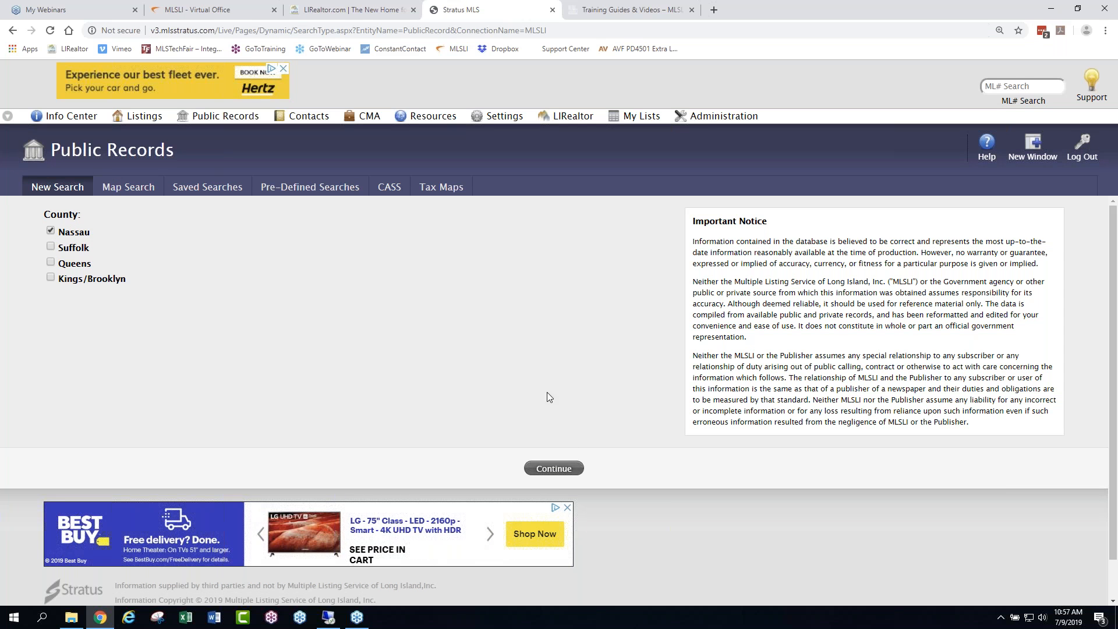
left_click(556, 467)
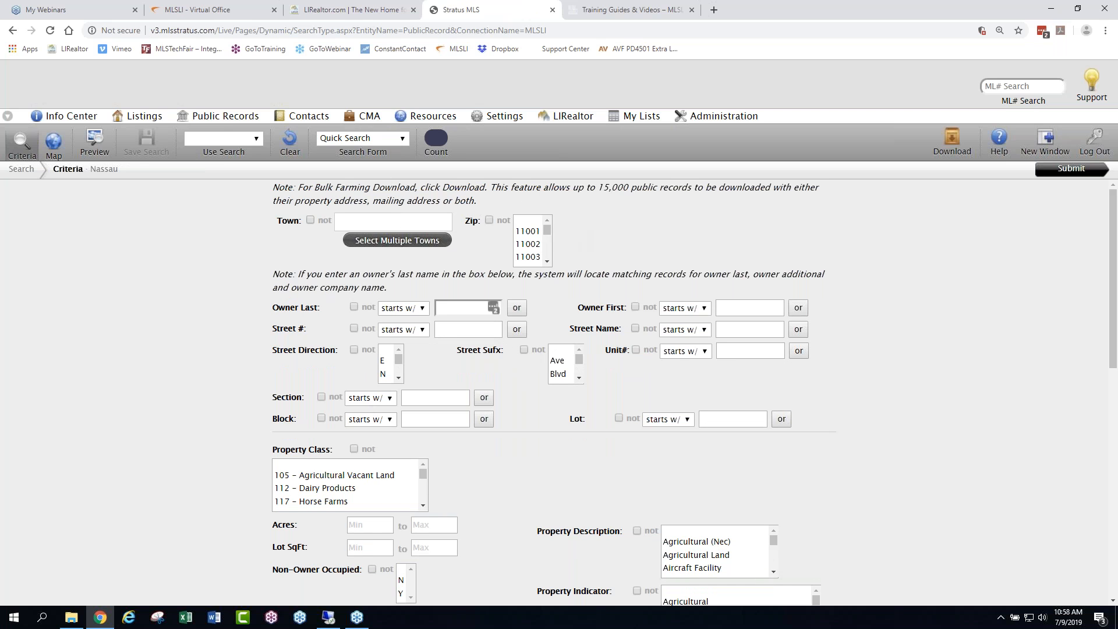
left_click(531, 222)
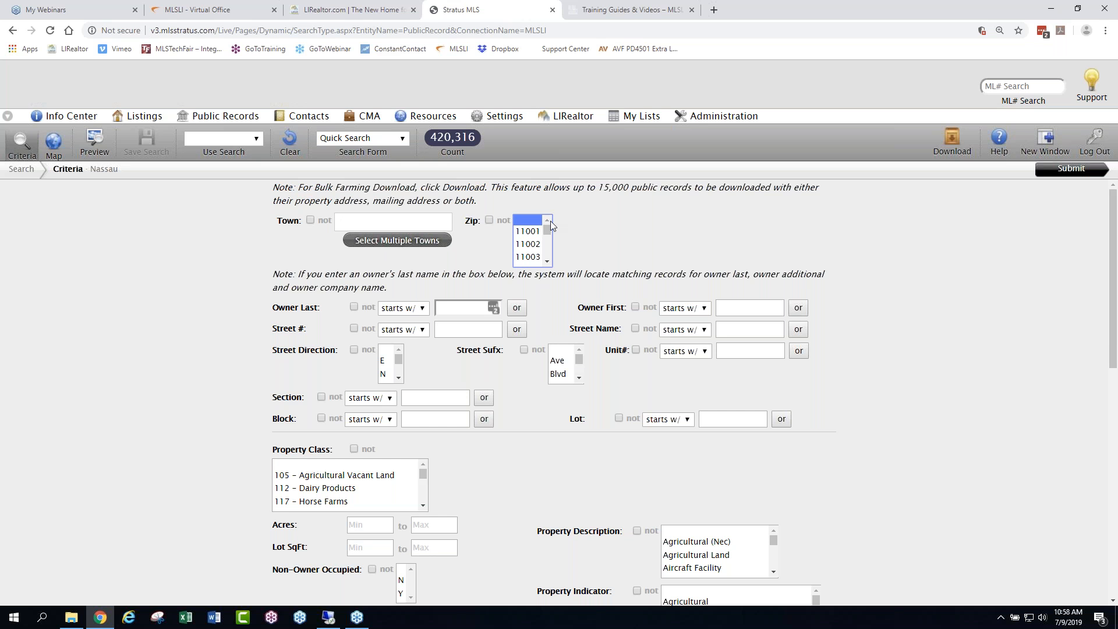
type("11753")
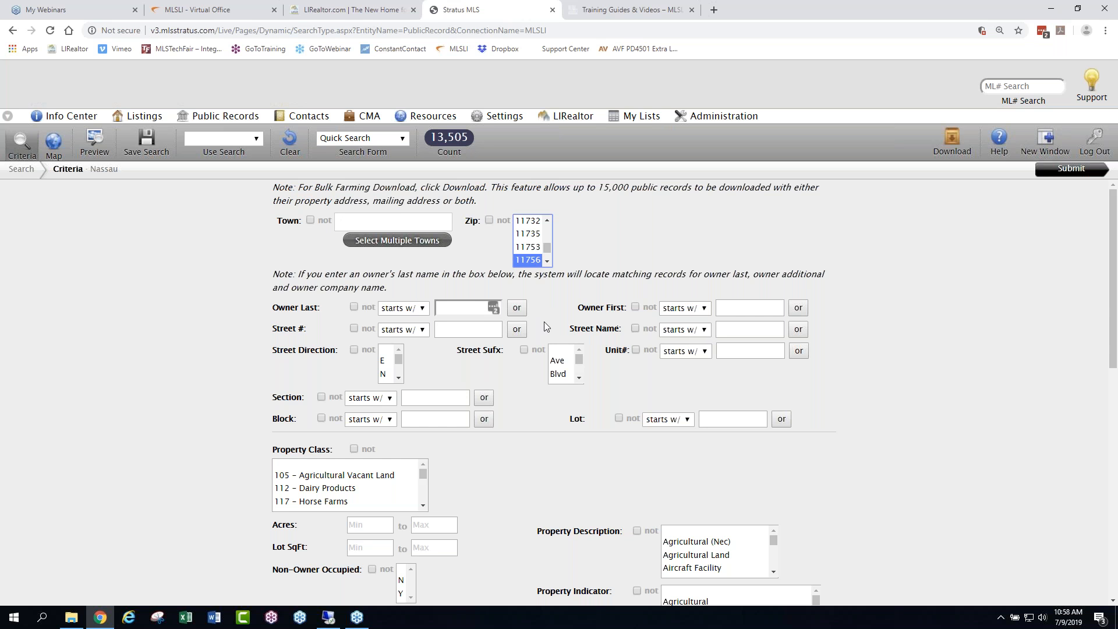
- Limit the public records search to street names starting with Shelter, Center or Barnyard
left_click(735, 327)
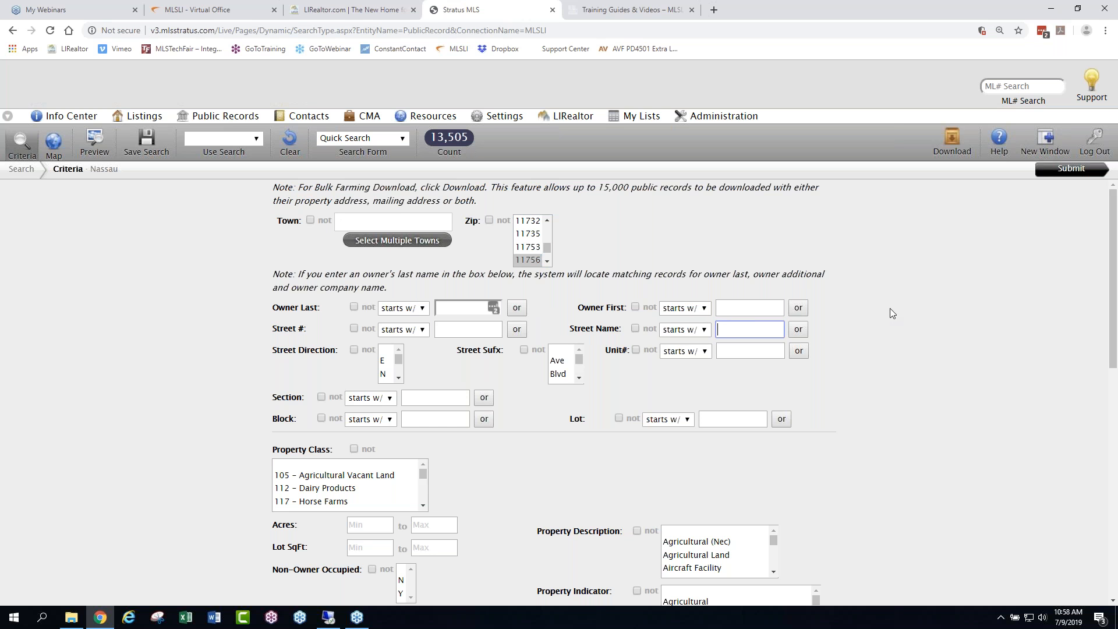
type("Shelter")
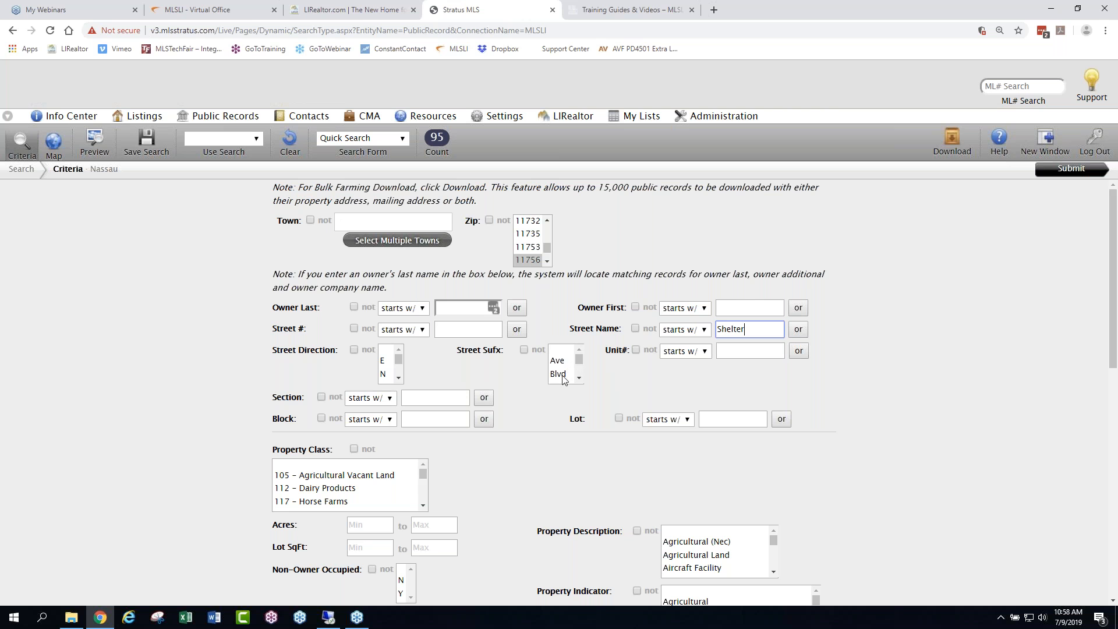
left_click(800, 330)
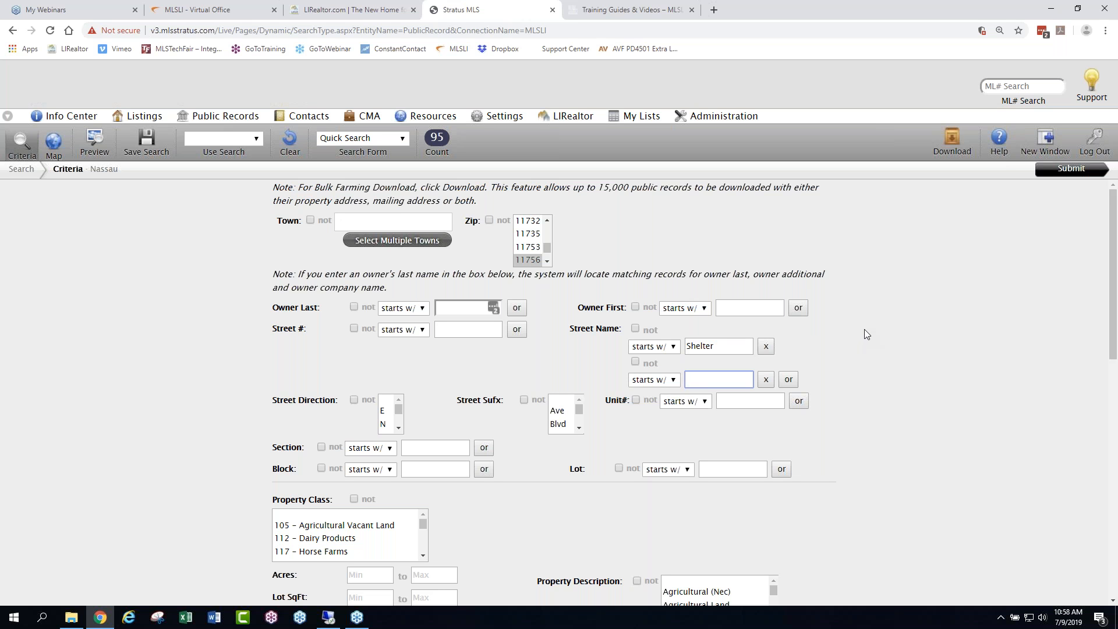
type("Center")
left_click(788, 380)
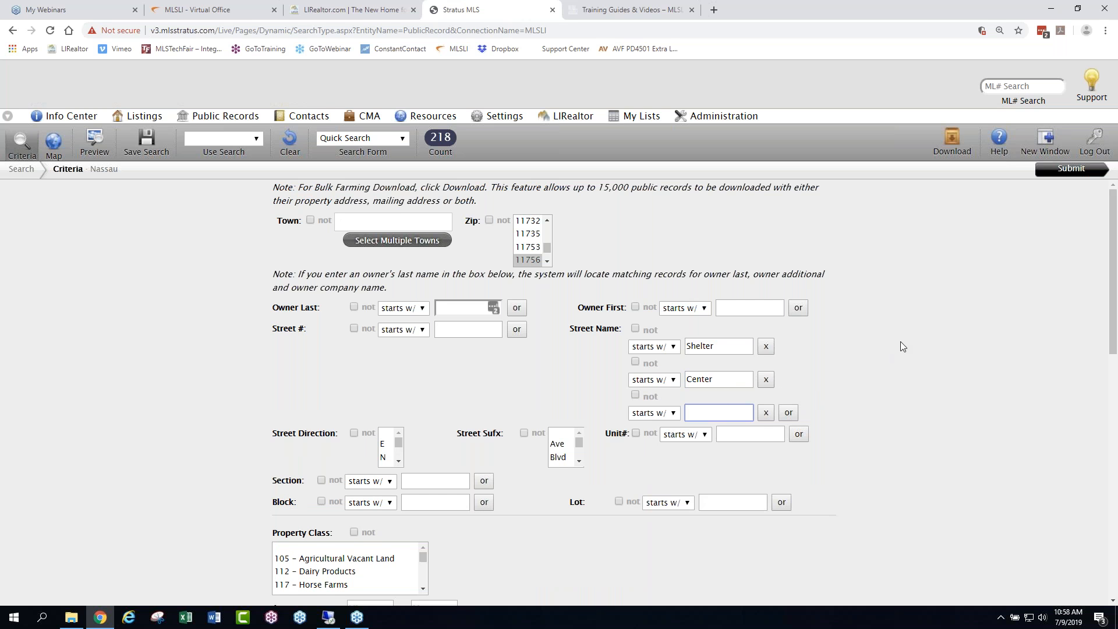
type("Barnyard")
scroll(848, 301, "down", 1)
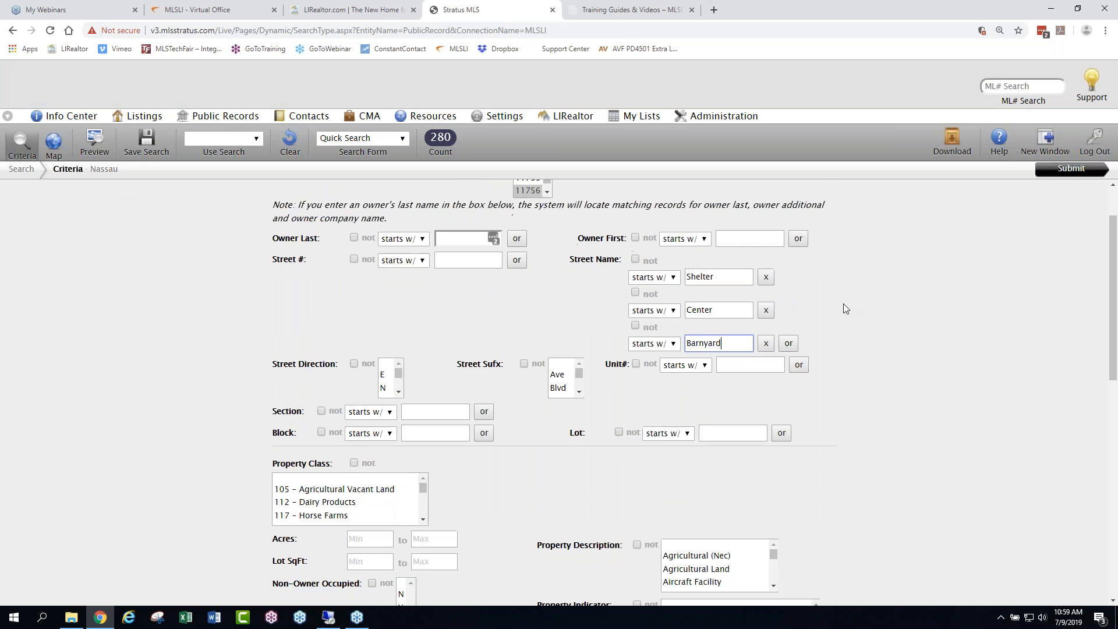
- Try filtering the public records search by property class 210 - Single Family Residence, resetting the property class to blank again
scroll(842, 304, "down", 8)
scroll(840, 304, "up", 5)
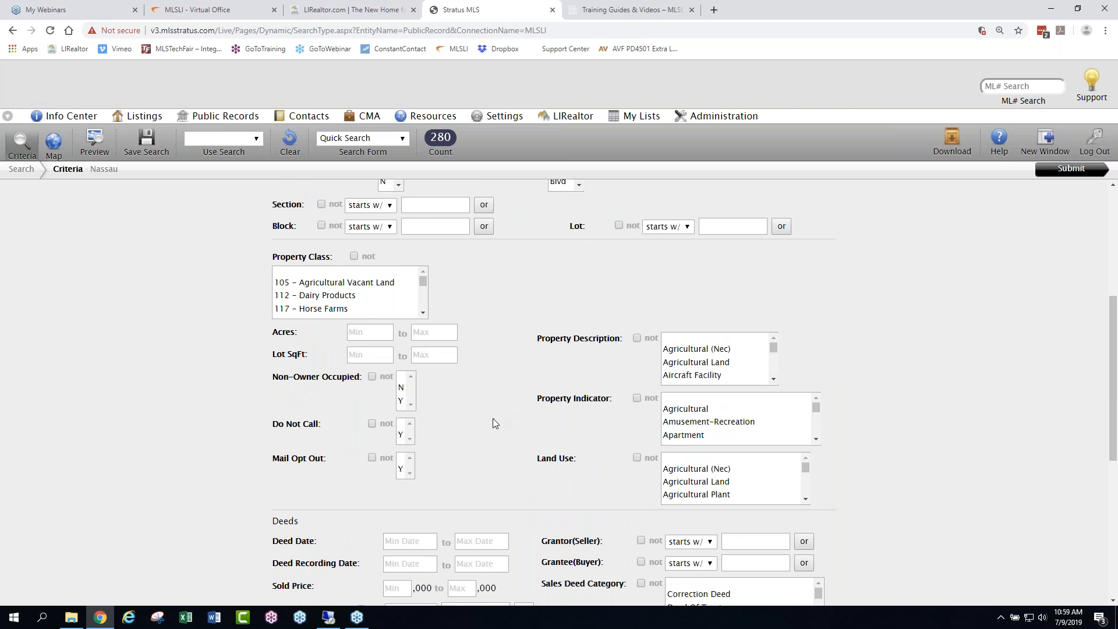
left_click(424, 315)
left_click(424, 270)
left_click(425, 270)
left_click(382, 282)
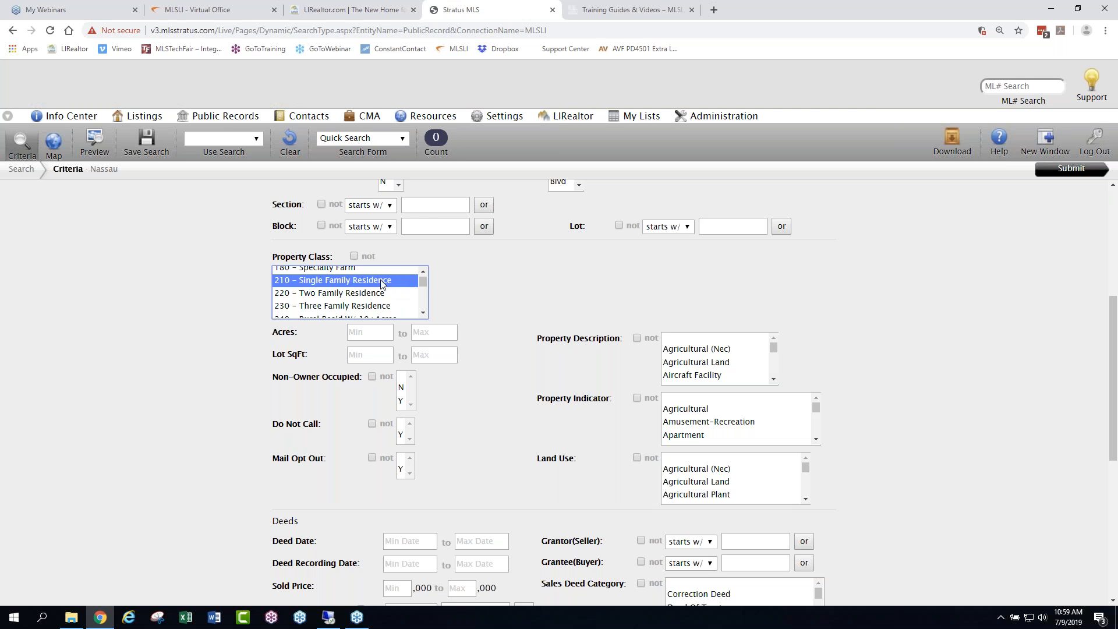
scroll(431, 455, "up", 3)
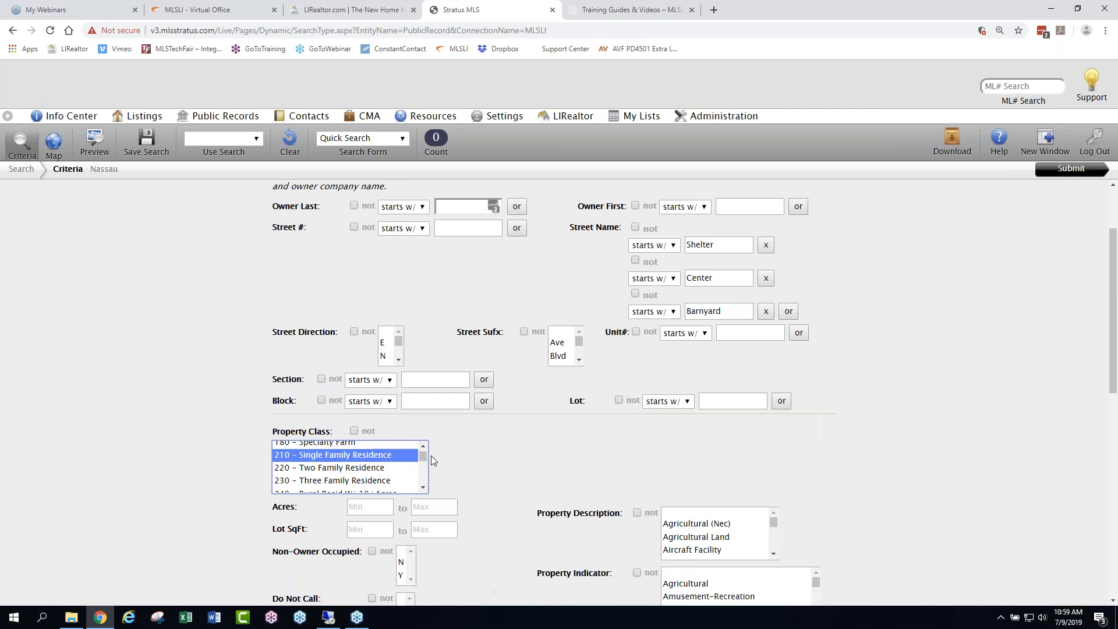
left_click(423, 448)
left_click(423, 449)
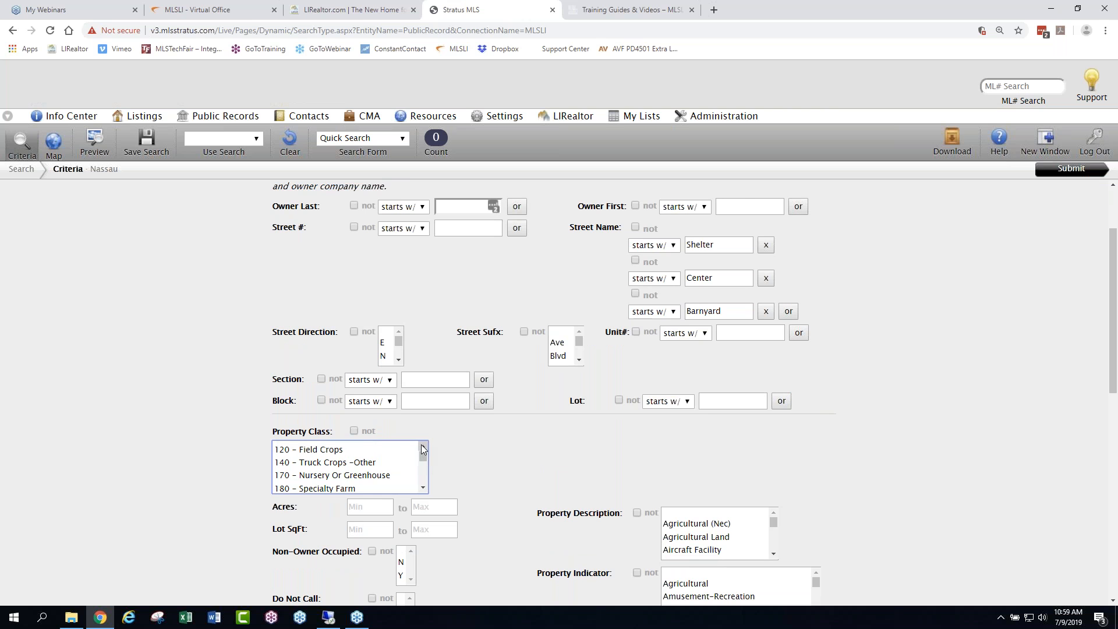
left_click(423, 449)
left_click(398, 447)
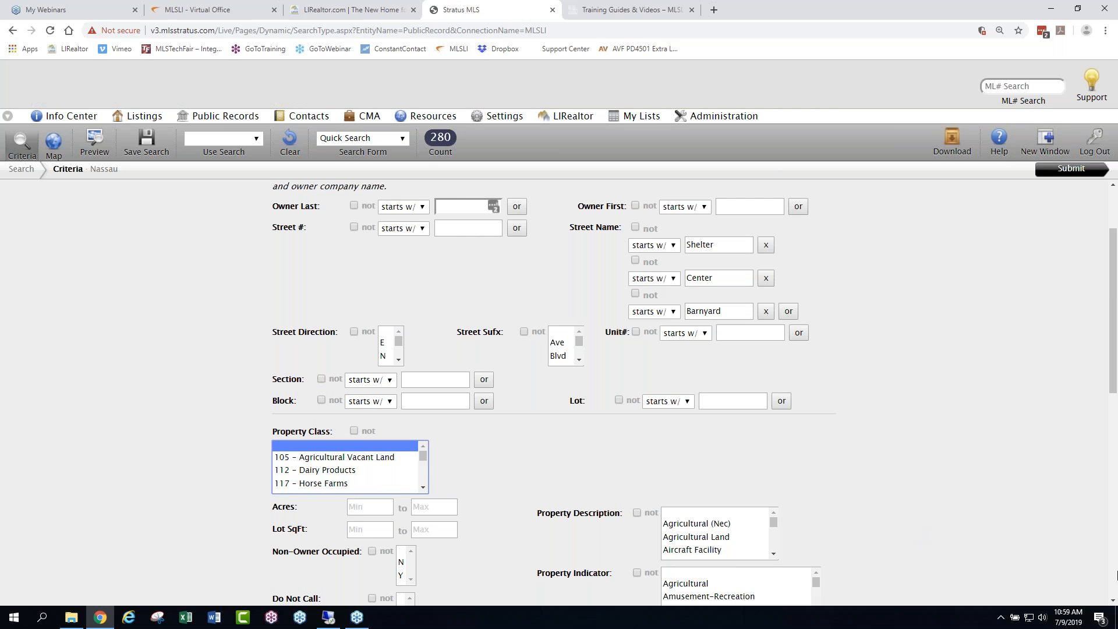
- Try limiting the public records search to the property description Residential (Nec), removing that selection again
scroll(833, 533, "down", 1)
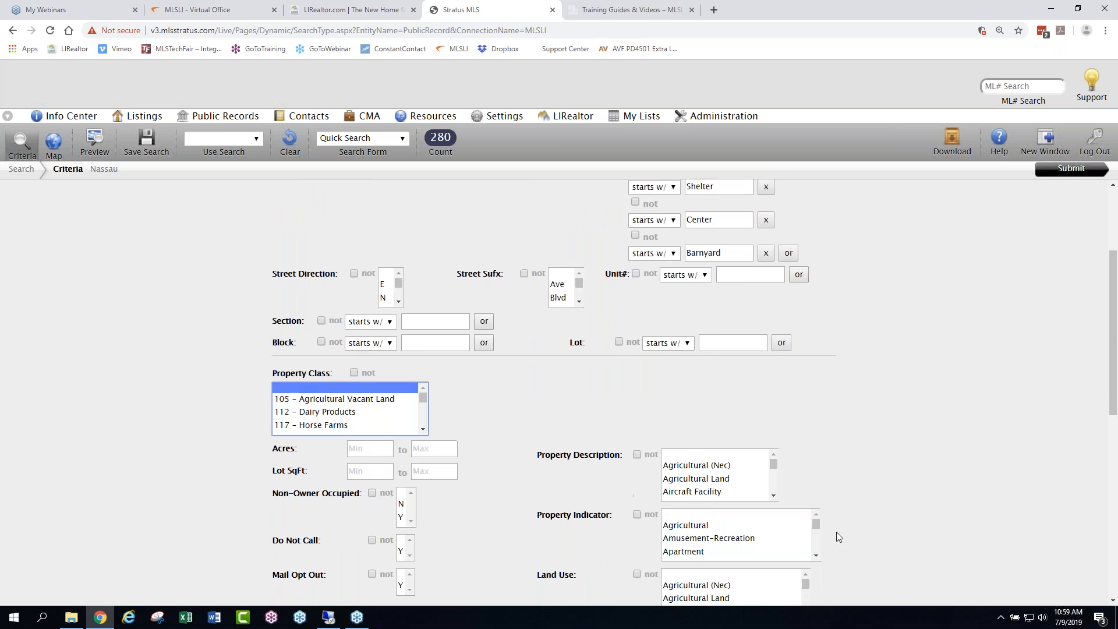
scroll(836, 537, "down", 4)
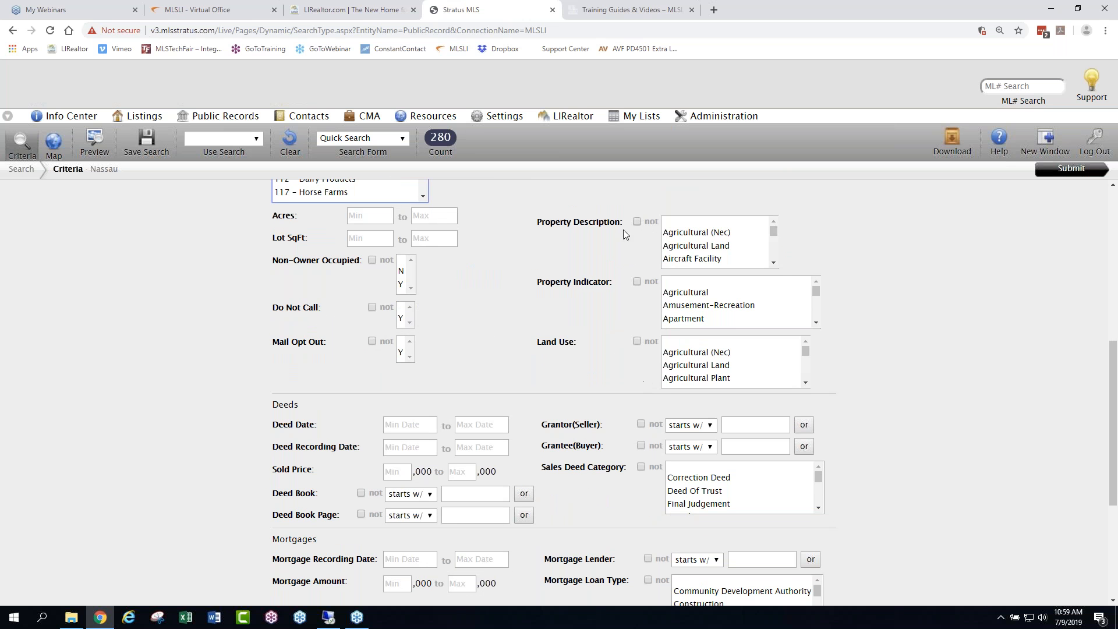
left_click(774, 263)
left_click(773, 264)
left_click(773, 264)
left_click(712, 224)
key("r")
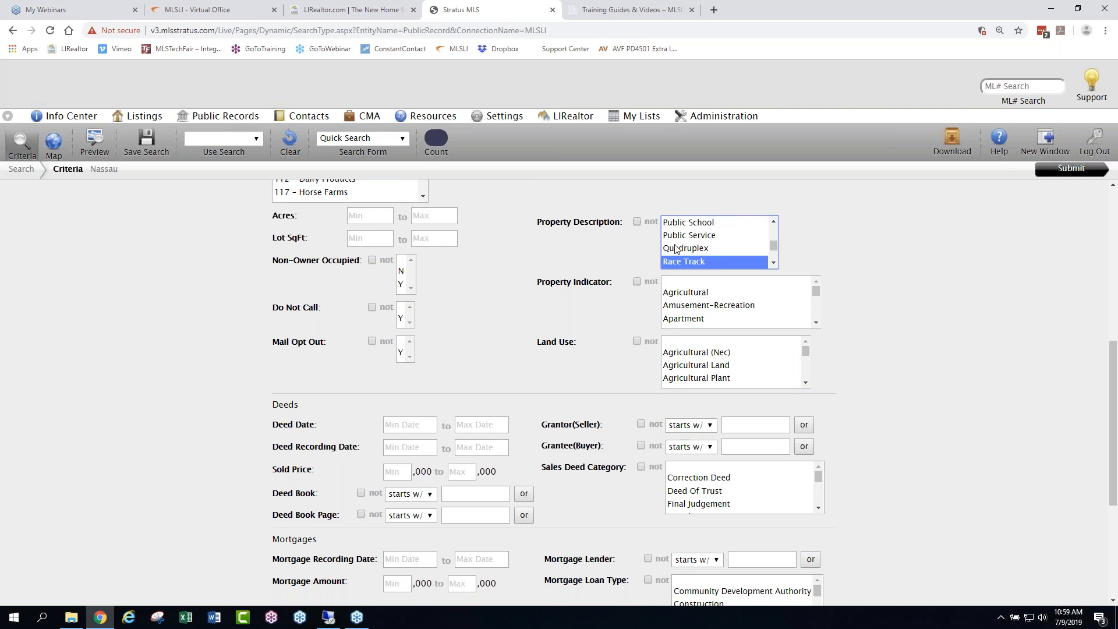
left_click(773, 263)
left_click(774, 264)
left_click(773, 263)
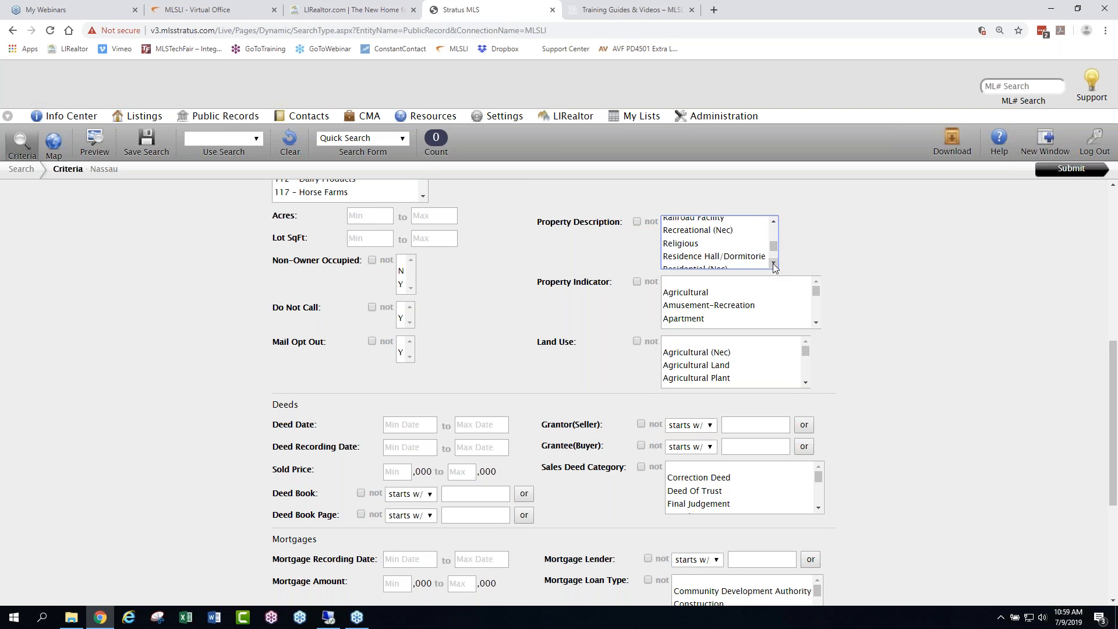
left_click(774, 263)
left_click(773, 264)
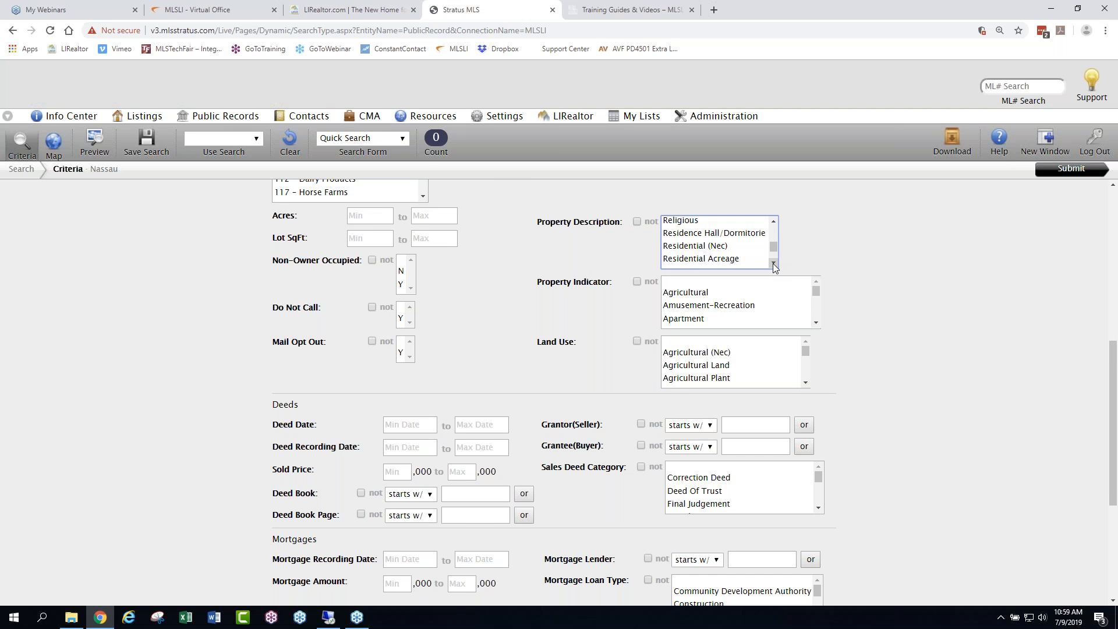
left_click(717, 247)
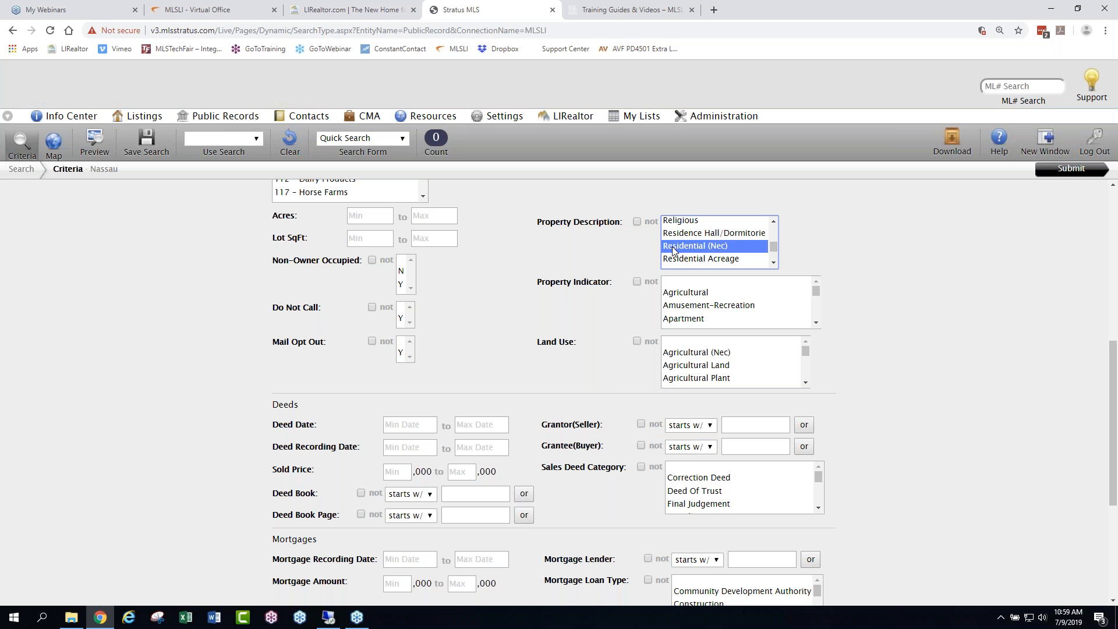
left_click(734, 245, "ctrl")
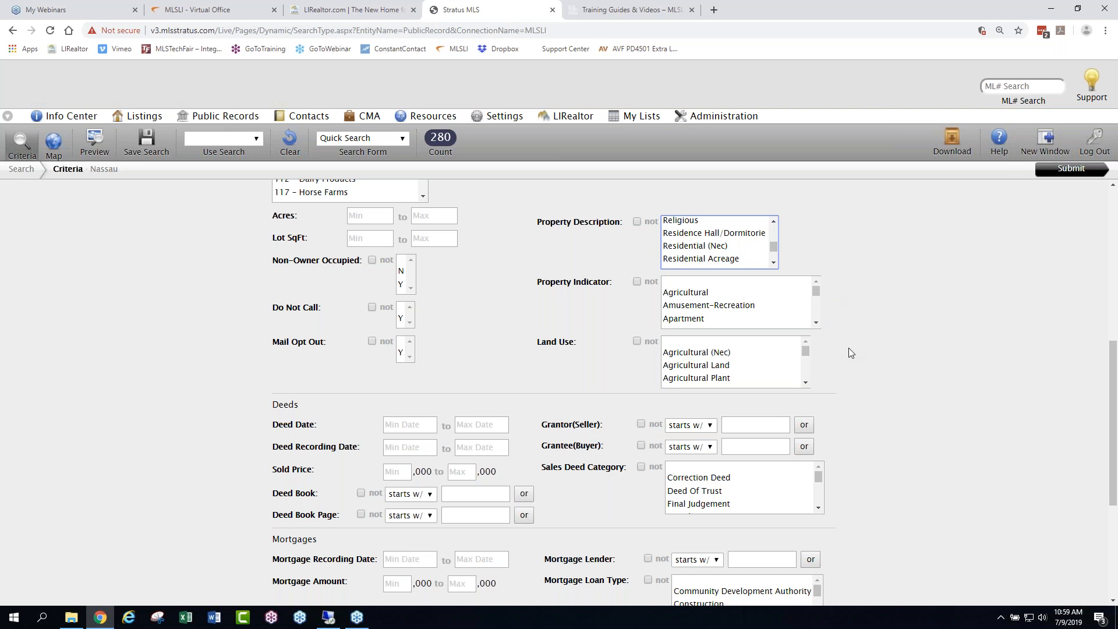
- Set Lis Pendens to Y and try a minimum Lis Pendens date of 1/1/2019, clearing the date again
scroll(848, 348, "down", 3)
scroll(841, 344, "down", 1)
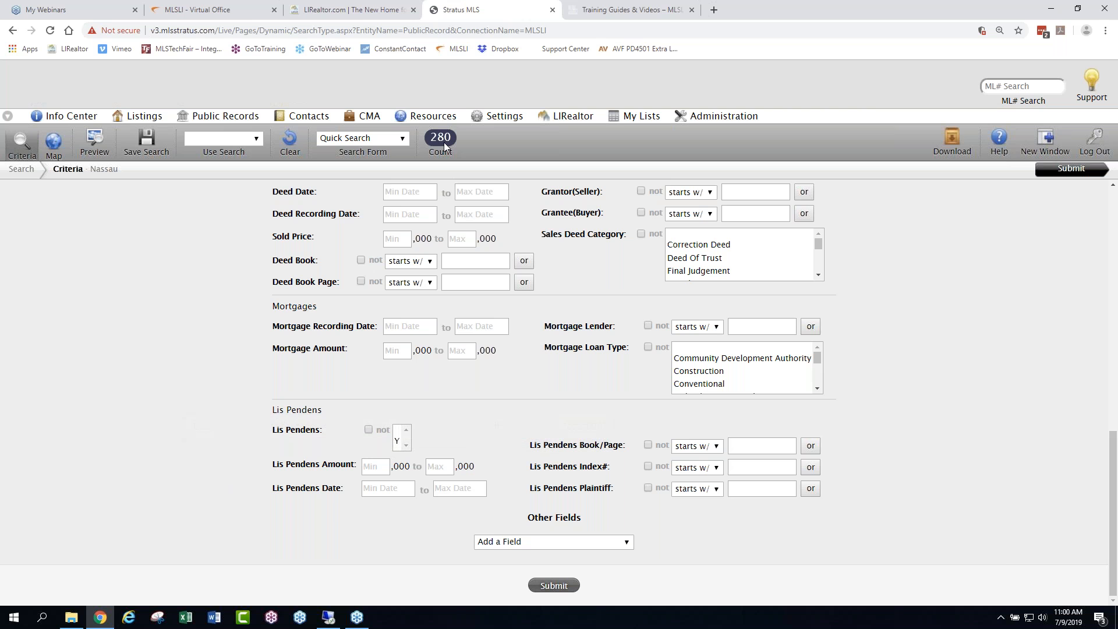
left_click(397, 442)
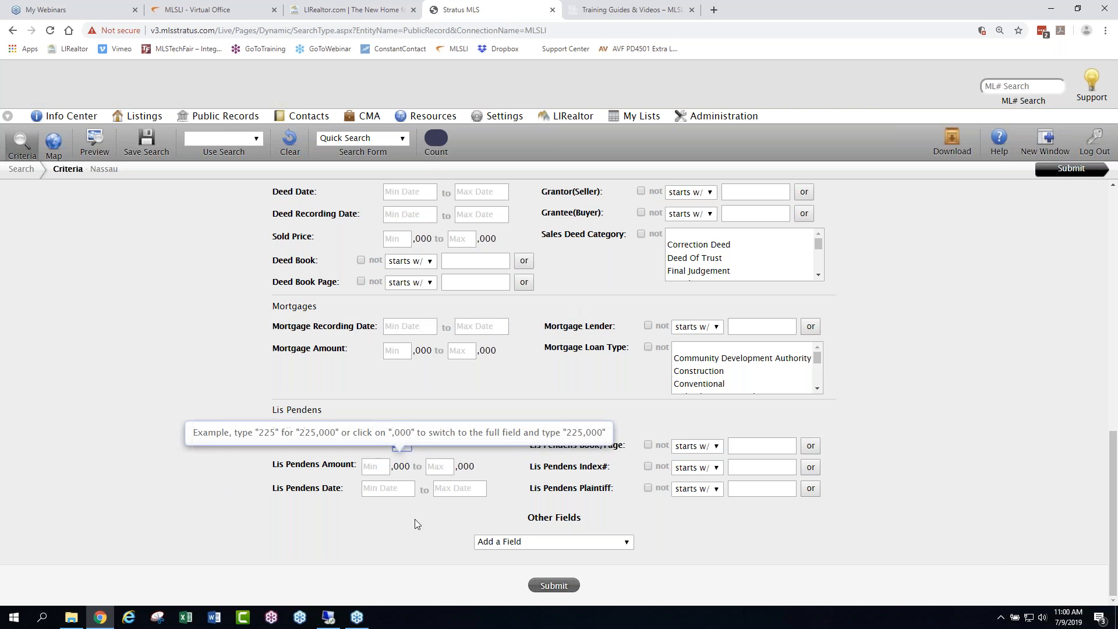
left_click(392, 490)
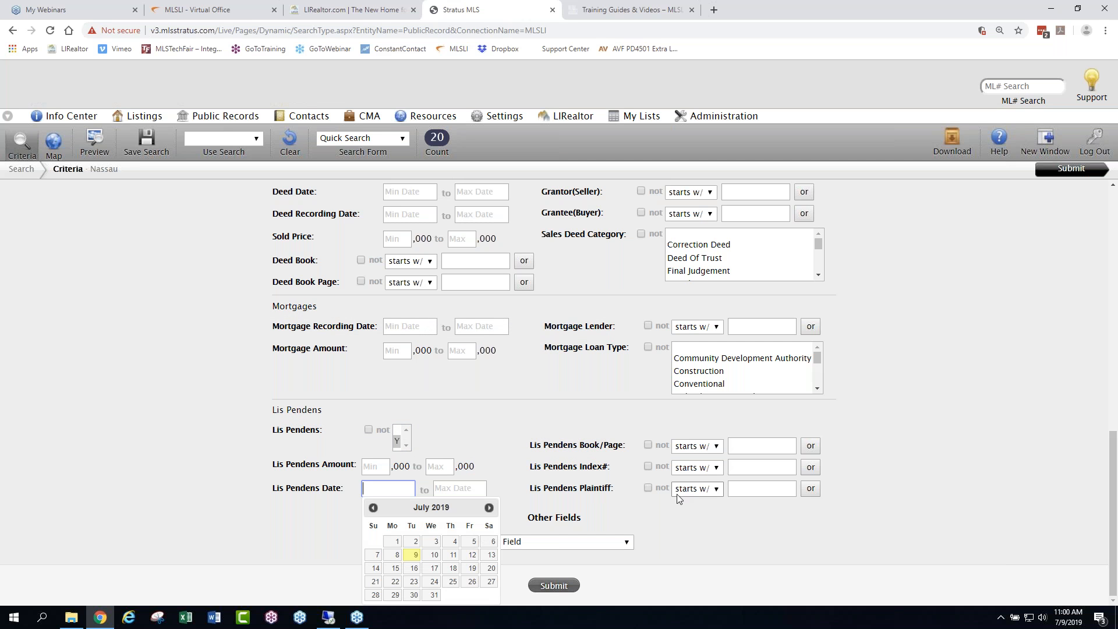
type("1/1/2019")
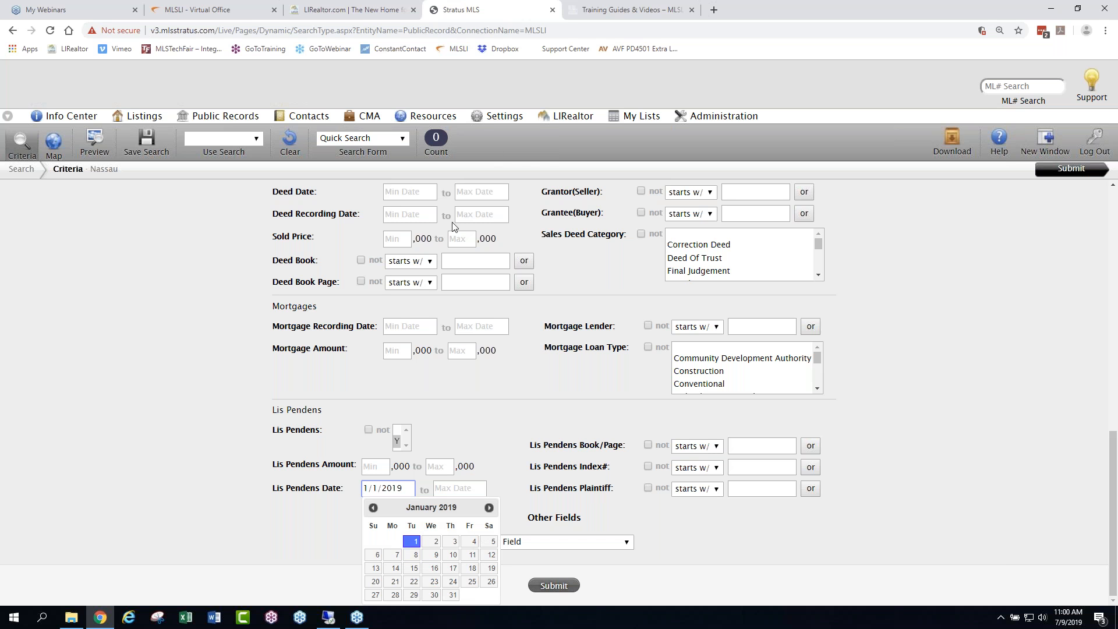
left_click_drag(404, 489, 361, 489)
key("BackSpace")
left_click(752, 568)
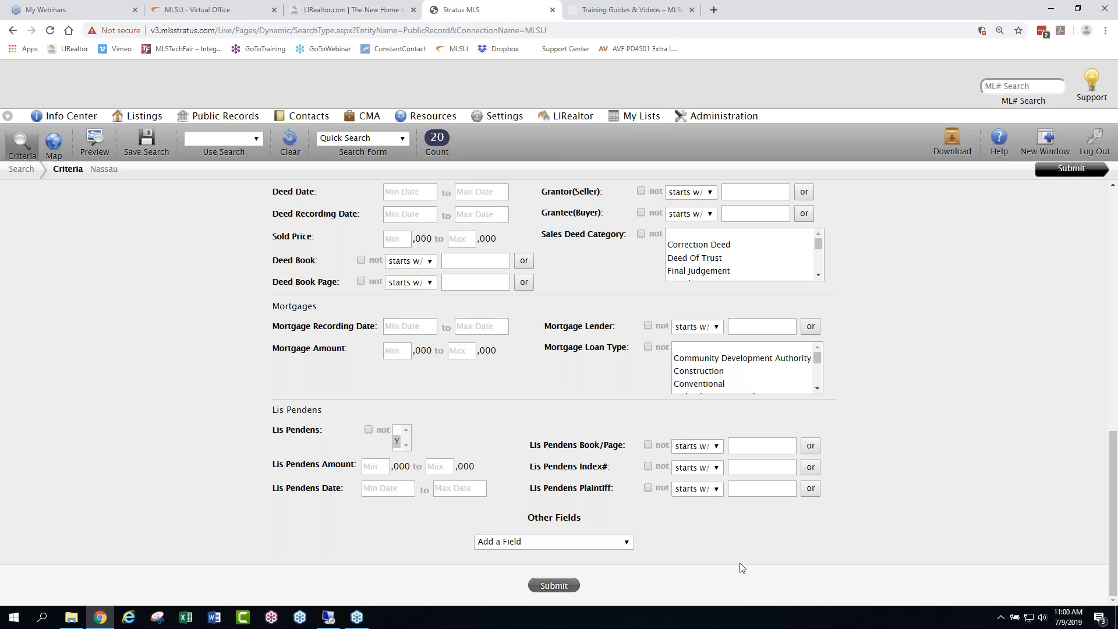
- Review the public records criteria and remove the Lis Pendens Y filter
scroll(448, 521, "up", 15)
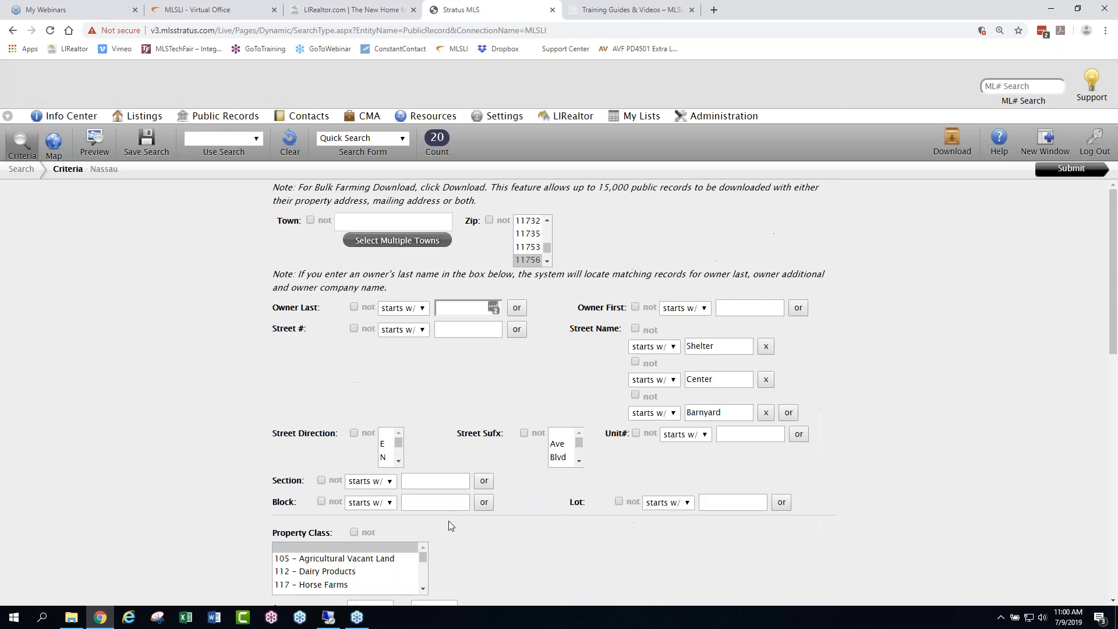
scroll(448, 521, "down", 8)
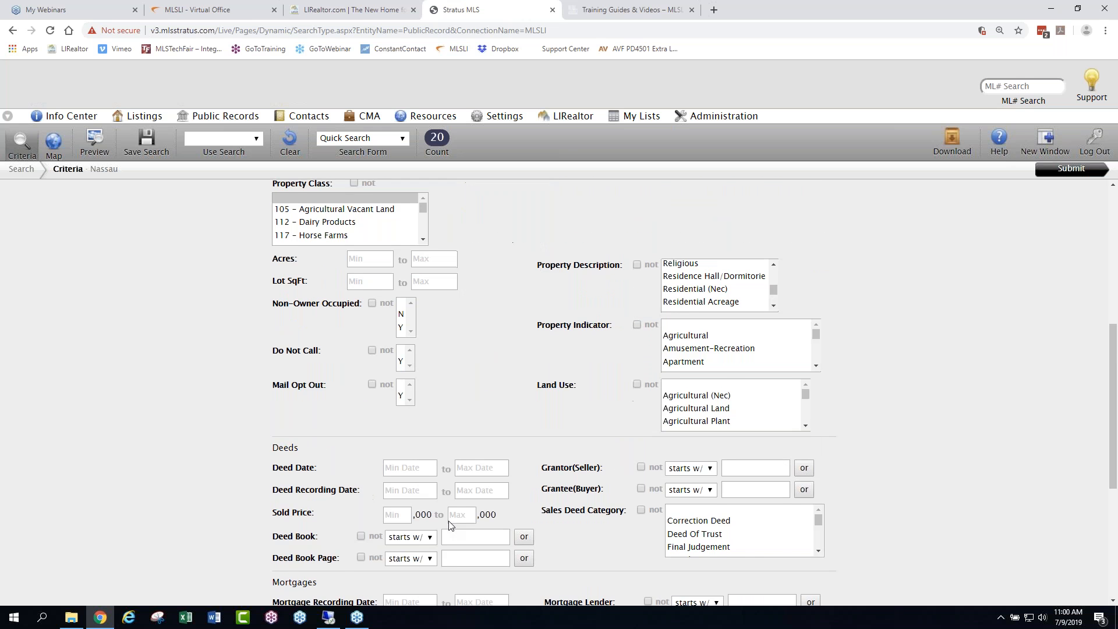
scroll(448, 521, "down", 2)
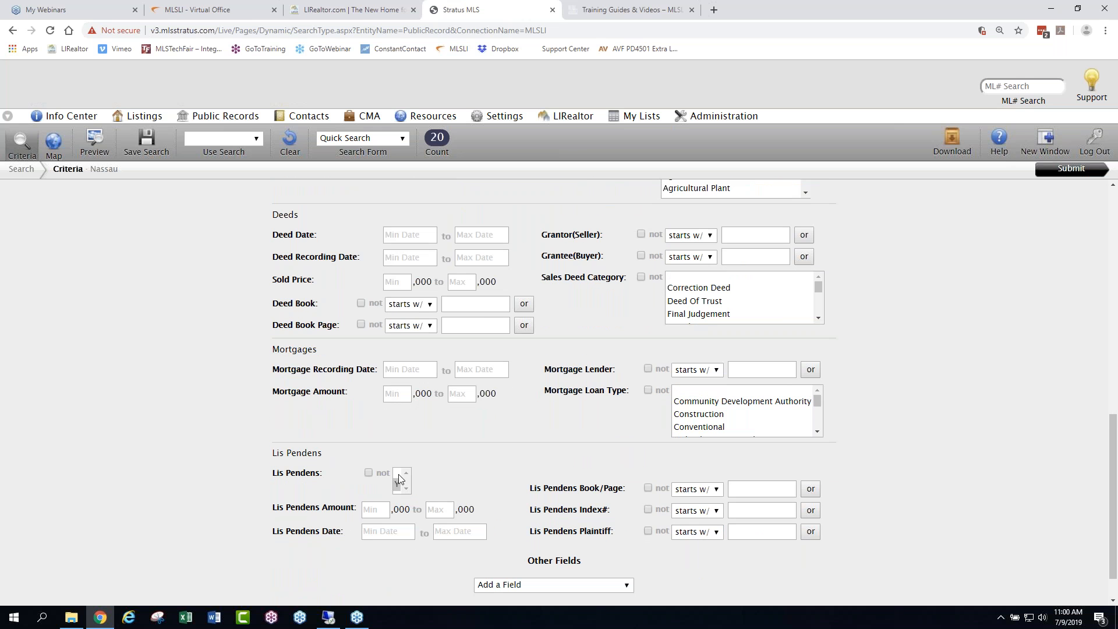
left_click(399, 474)
scroll(470, 467, "up", 8)
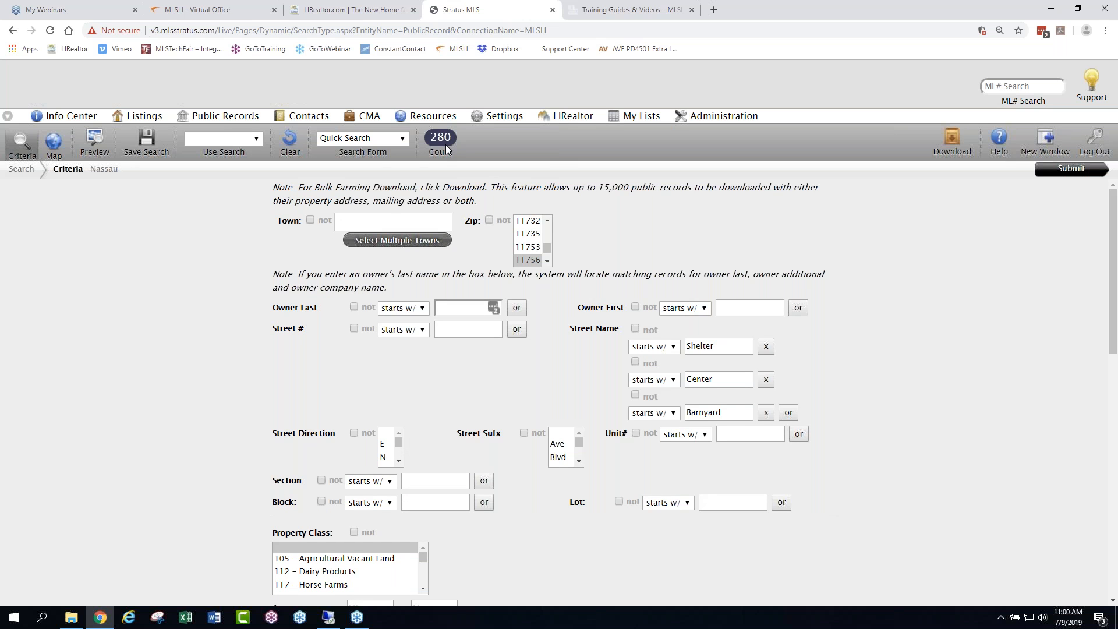
- Review the remaining criteria and submit the Nassau public records search
scroll(758, 511, "down", 3)
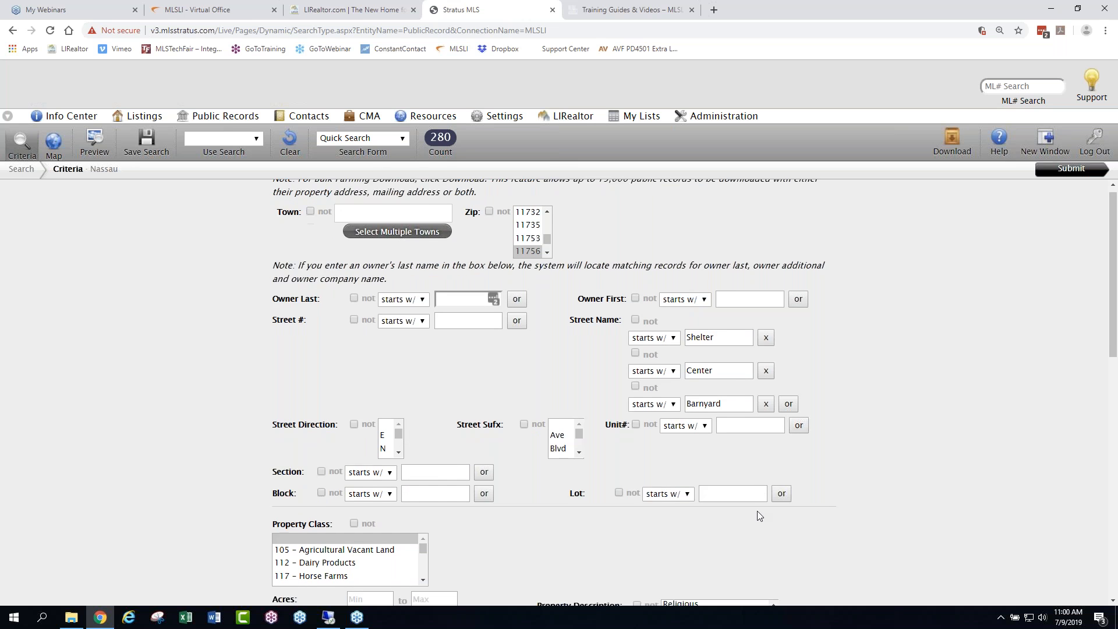
scroll(750, 531, "down", 3)
scroll(914, 500, "down", 6)
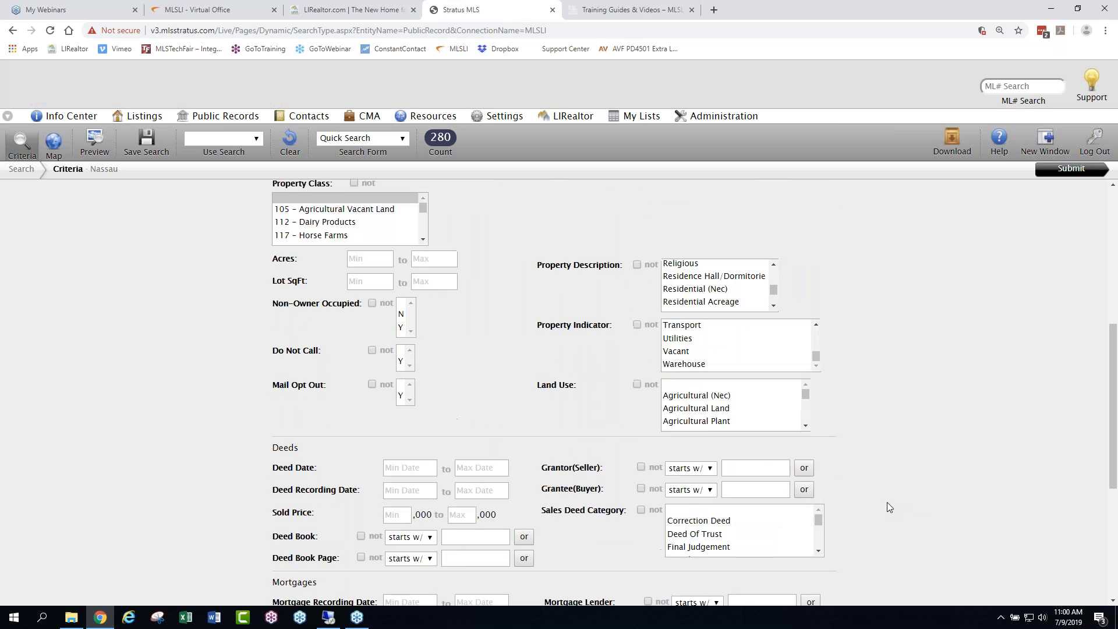
scroll(913, 500, "down", 2)
left_click(555, 585)
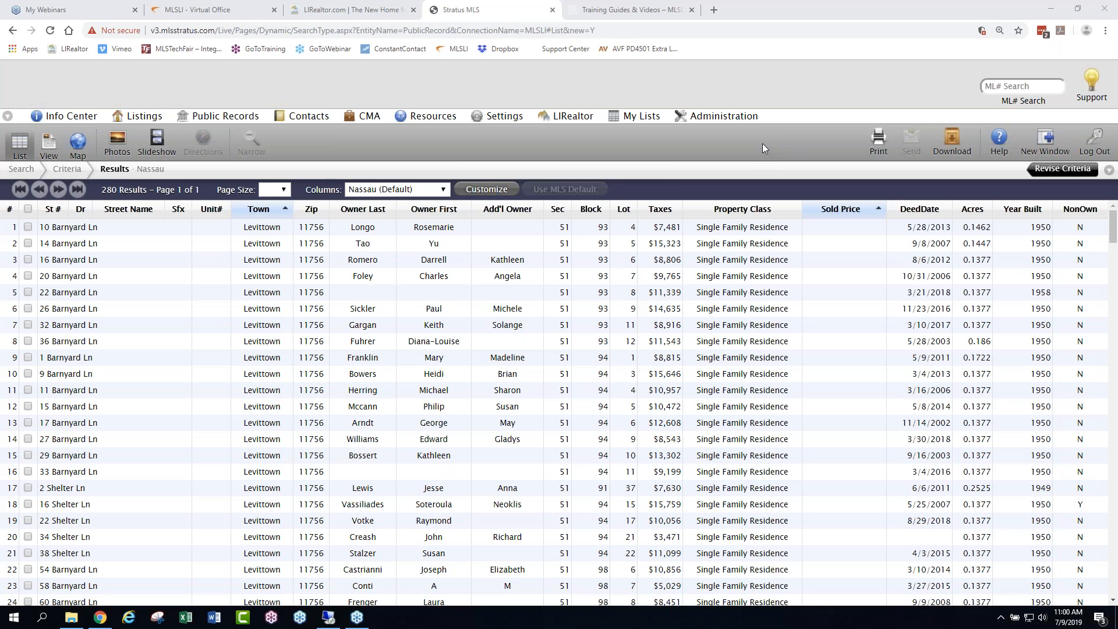
- Generate a print preview of all found public records as property address labels in Avery 5160 (3 across) format
left_click(877, 137)
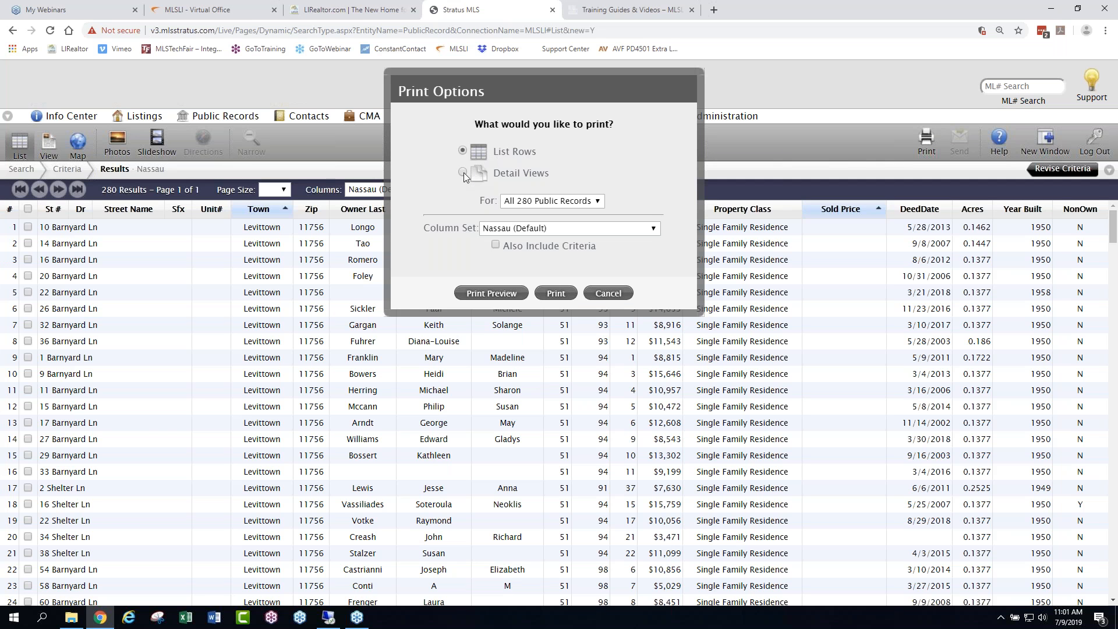
left_click(463, 173)
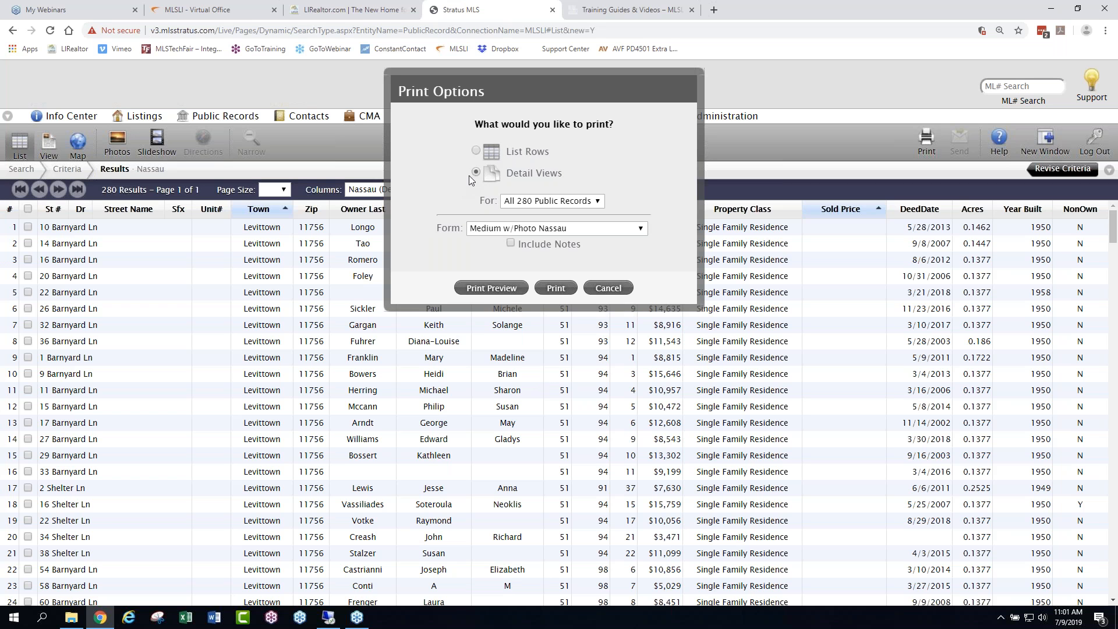
left_click(627, 231)
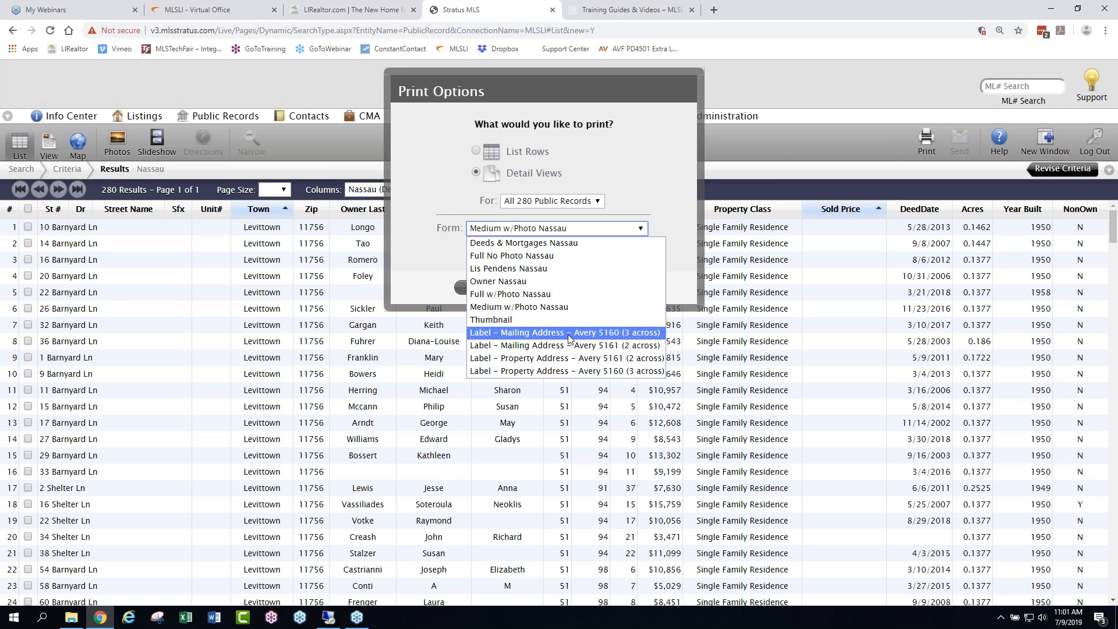
left_click(550, 372)
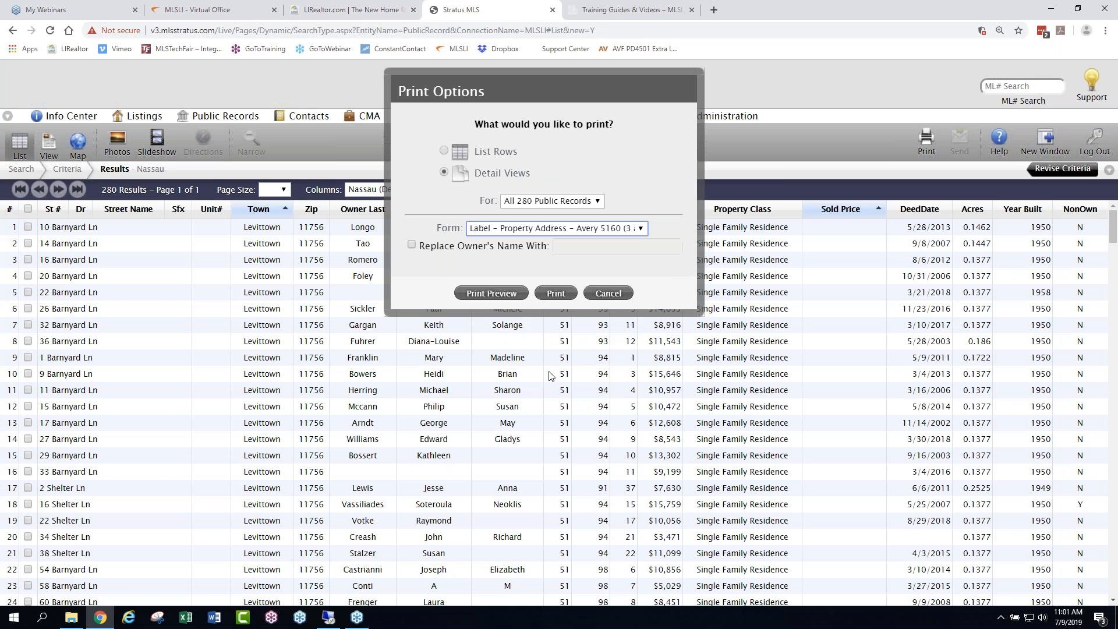
left_click(490, 294)
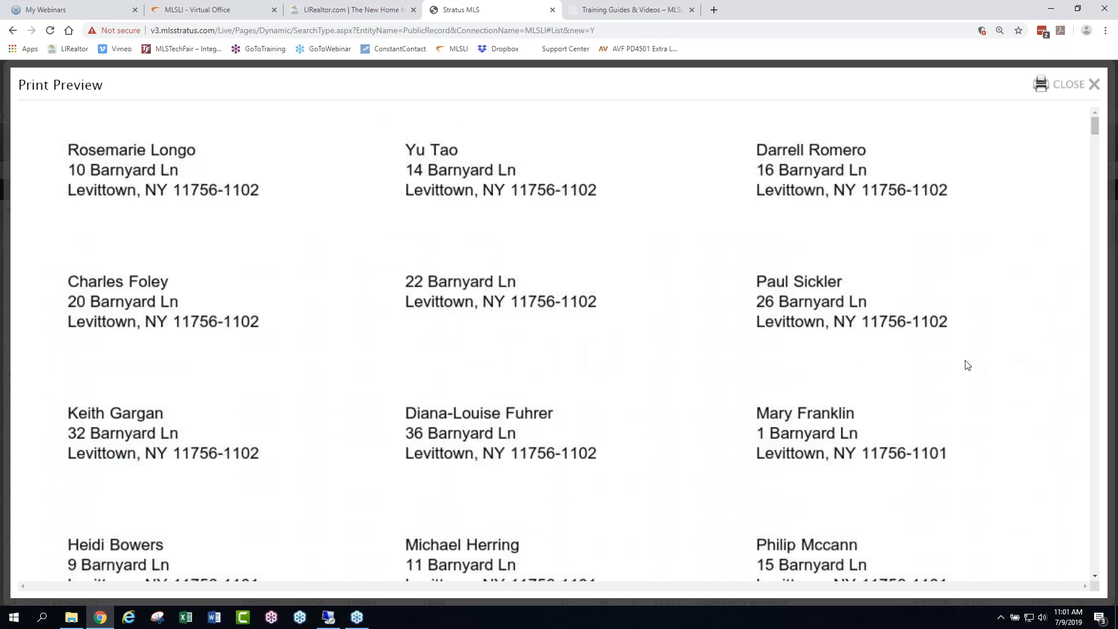
- Look through the address labels in the print preview and close it
scroll(926, 405, "down", 2)
scroll(912, 410, "down", 15)
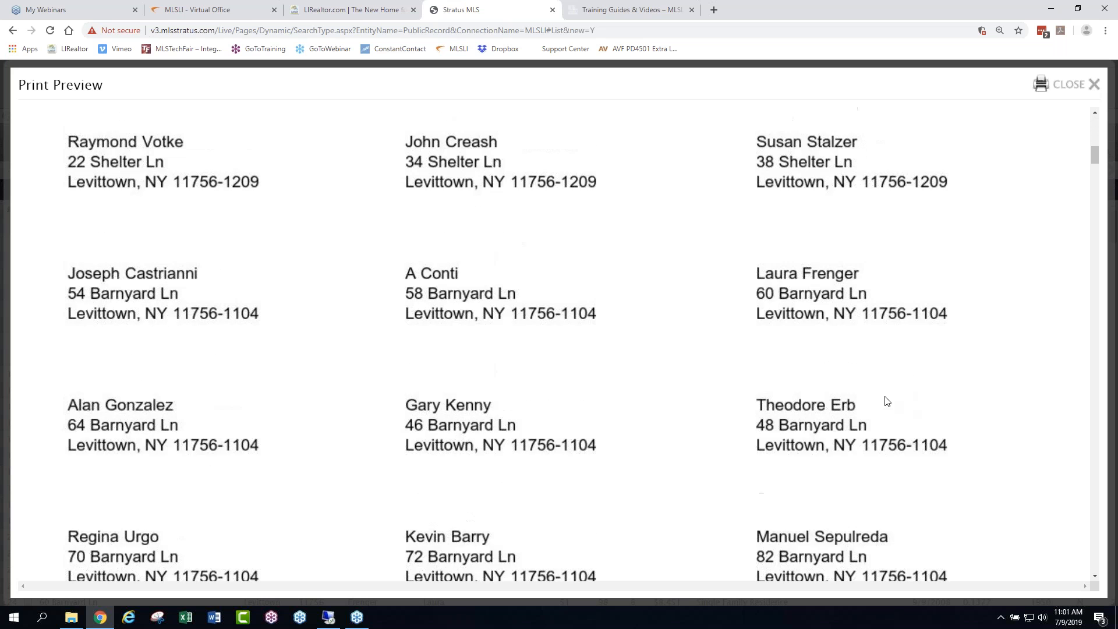
scroll(982, 333, "up", 5)
scroll(974, 330, "up", 12)
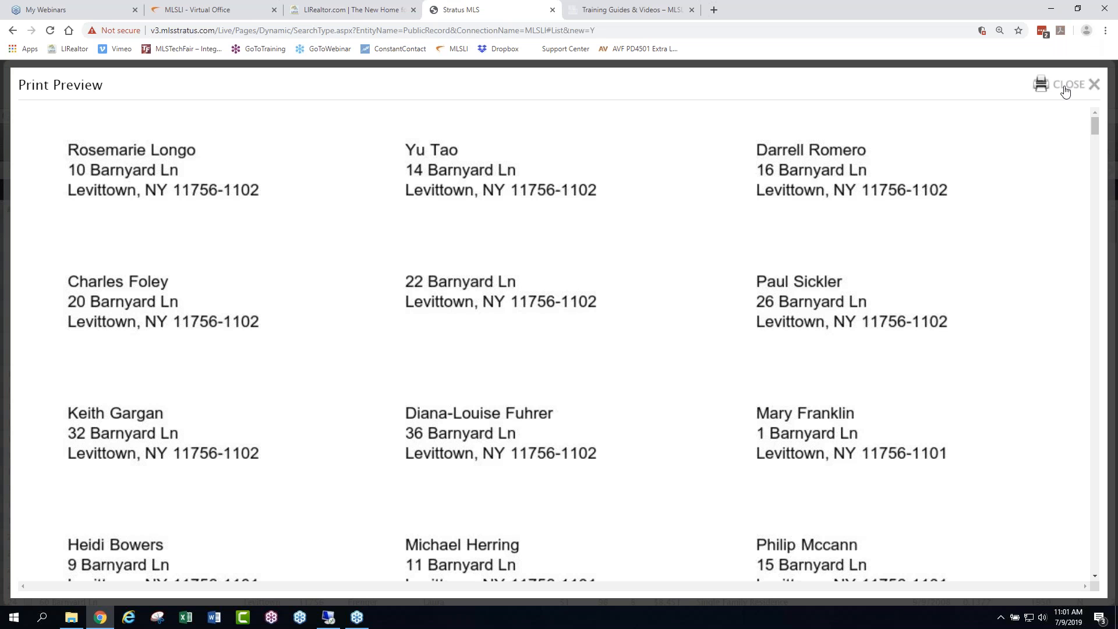
left_click(1065, 84)
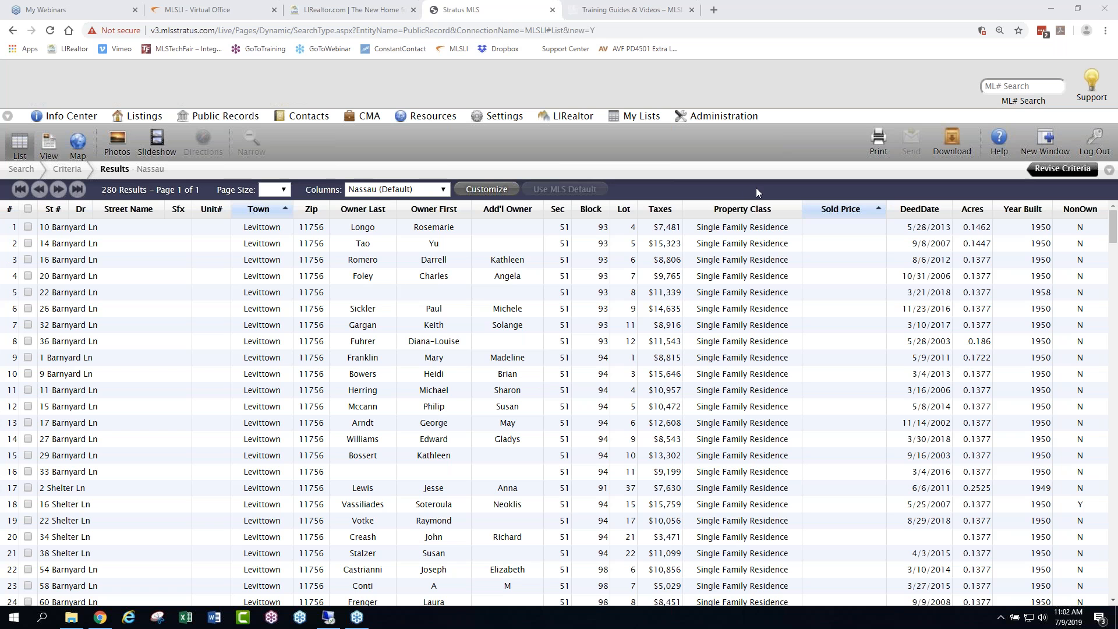
- Try the side navigation layout and restore the horizontal menu layout
left_click(9, 115)
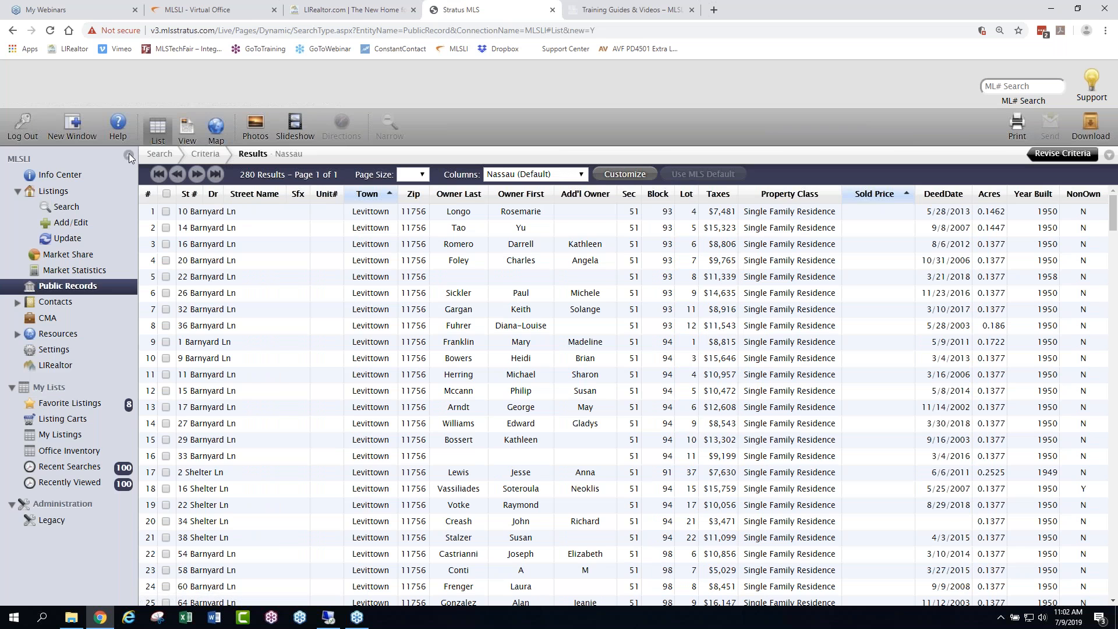
left_click(129, 156)
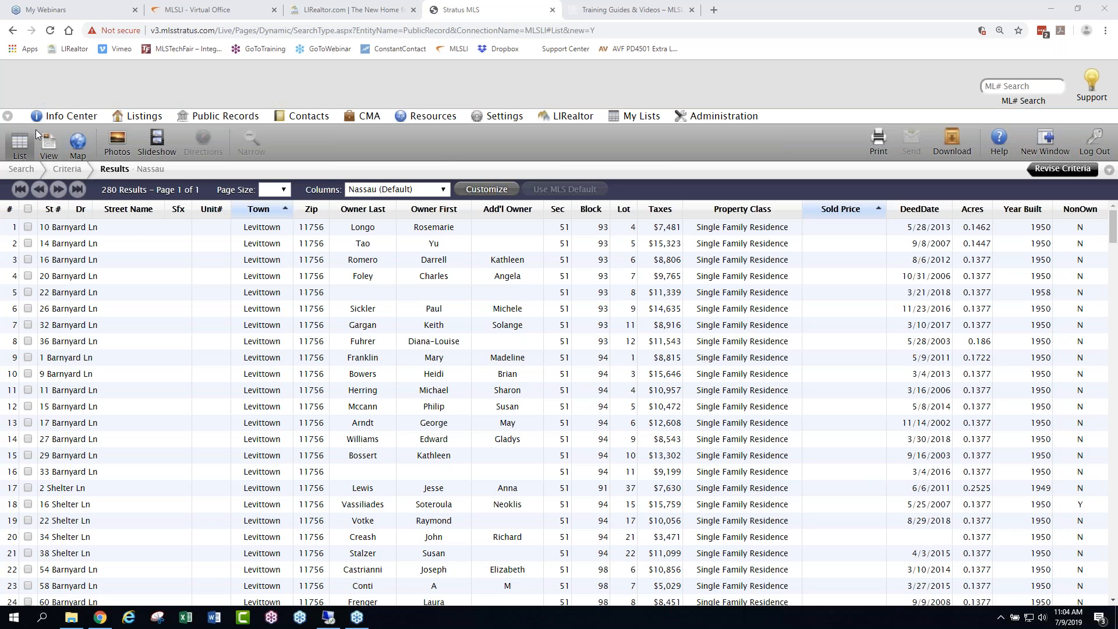
- Switch to the LIRealtor site, open its classroom CE courses, and search them for "stratus"
left_click(322, 15)
mouse_move(319, 133)
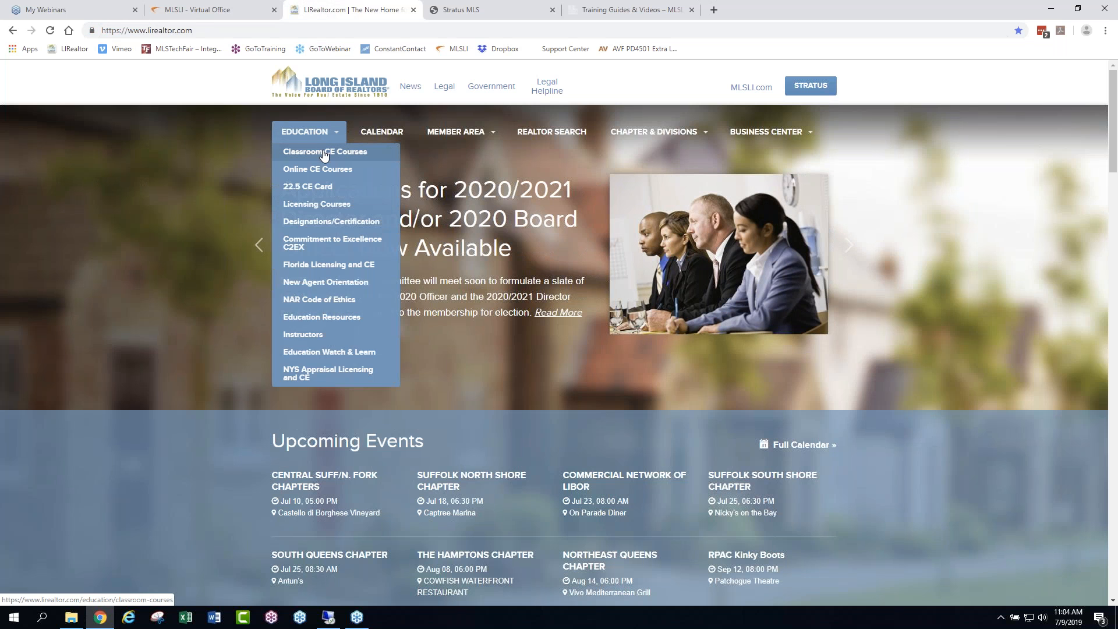
left_click(324, 153)
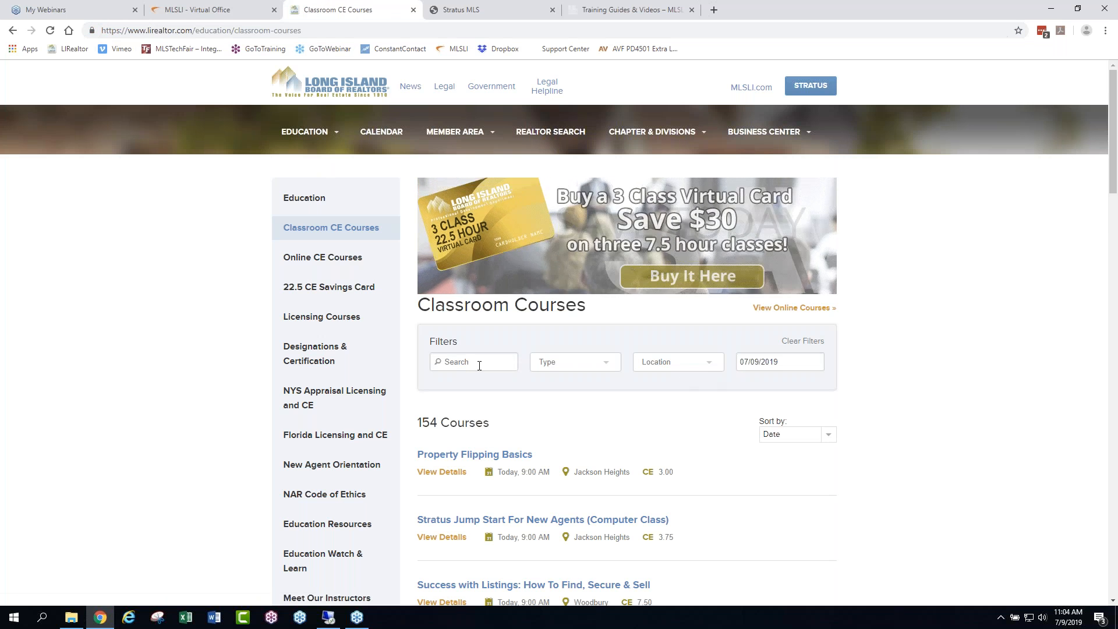
left_click(479, 363)
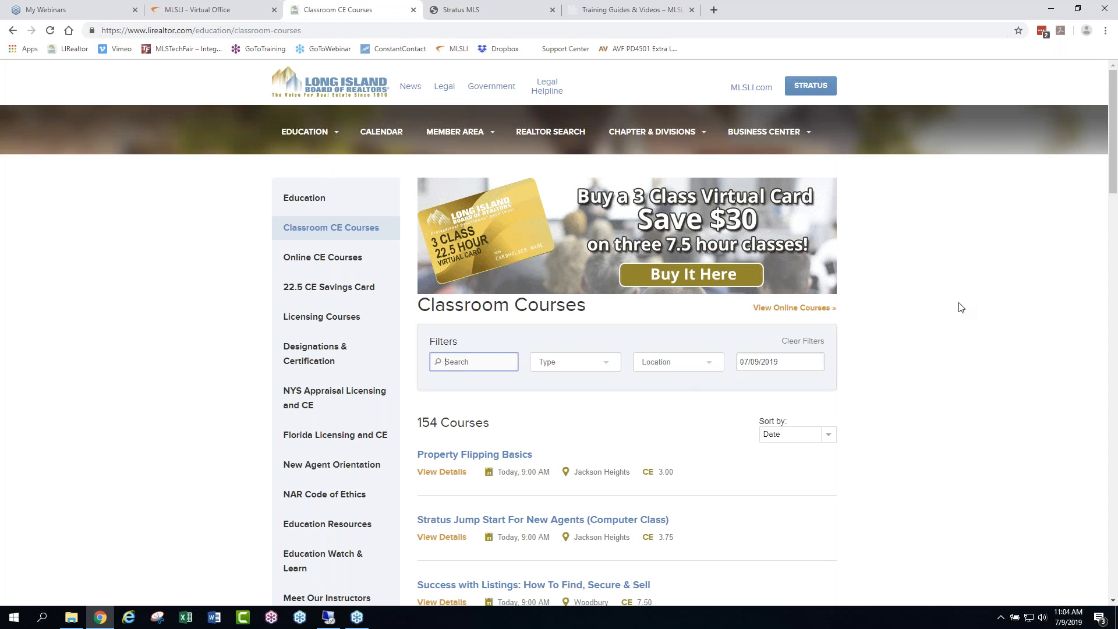
type("stratus")
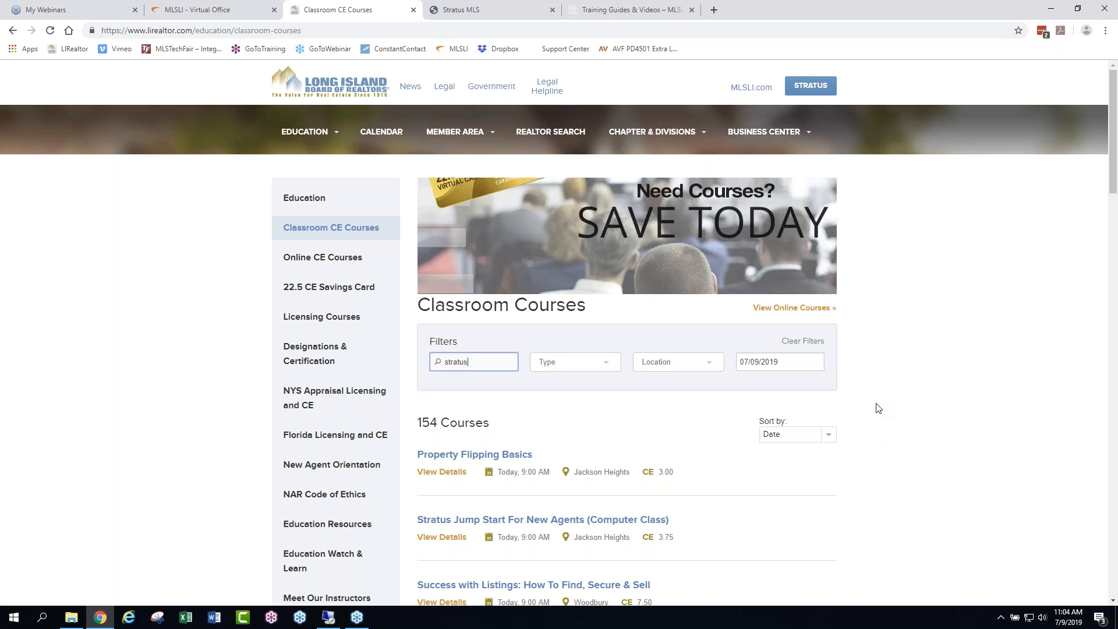
key("Return")
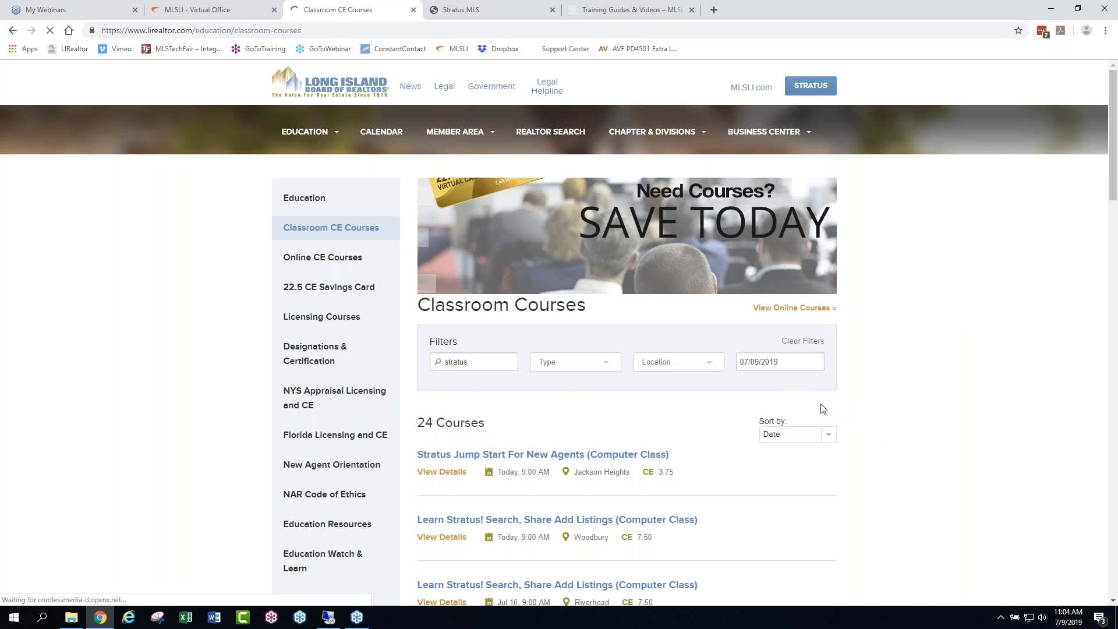
- View the course details for Best & Latest Features of Stratus,Collab, Instanet & Find, and return to the course results
scroll(886, 419, "down", 4)
scroll(884, 422, "up", 2)
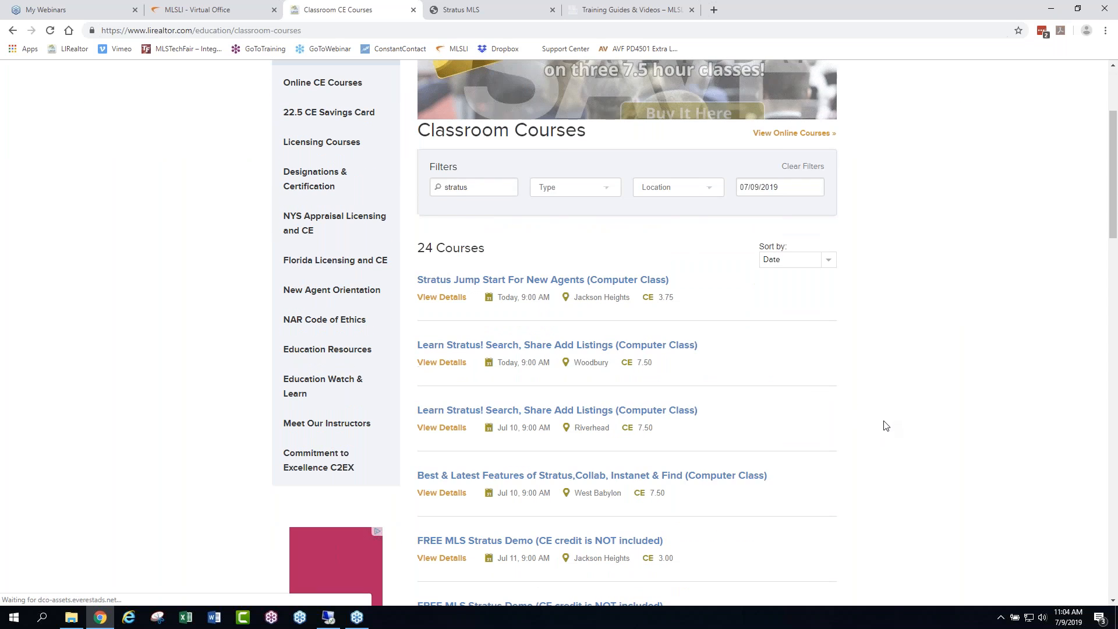
scroll(884, 421, "down", 1)
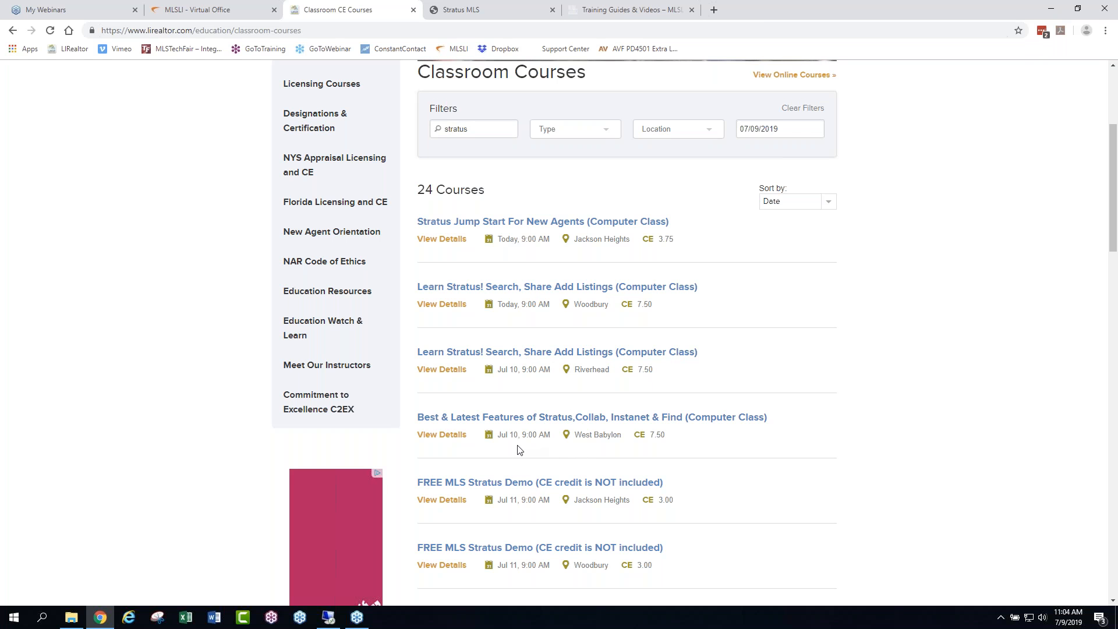
left_click(558, 418)
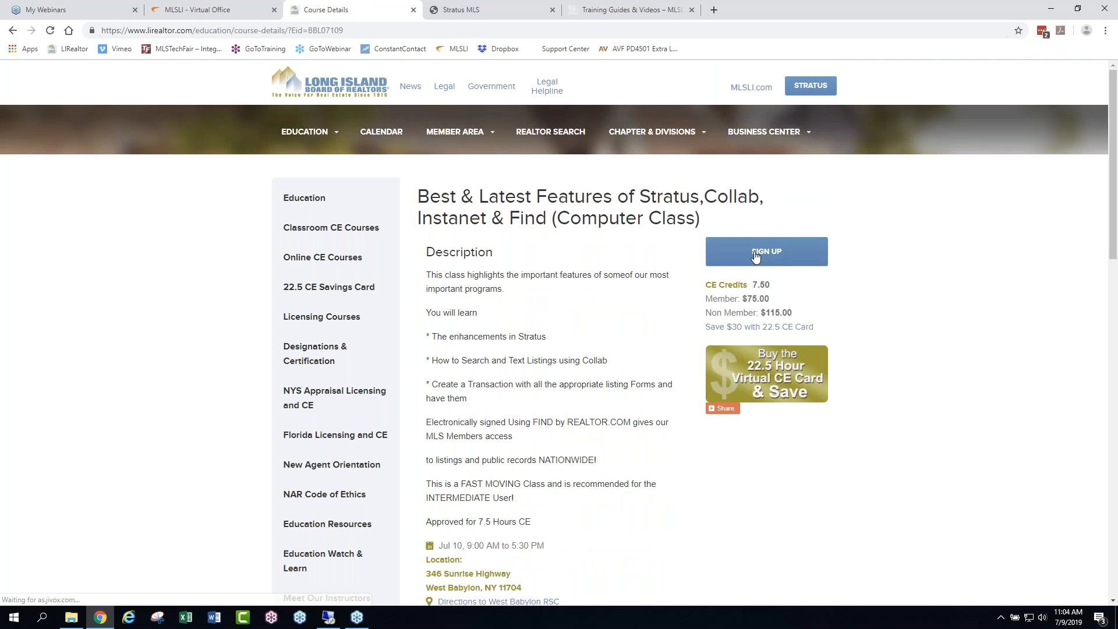
left_click(12, 30)
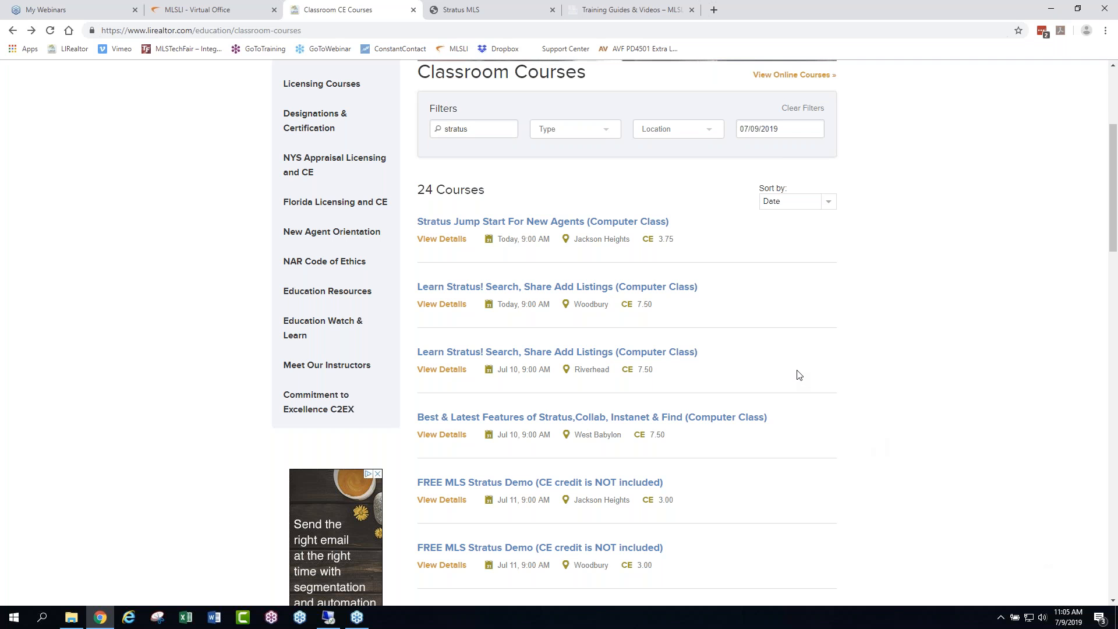
- Look through the Stratus classroom courses, examining their dates, locations, and CE credits
scroll(482, 302, "down", 3)
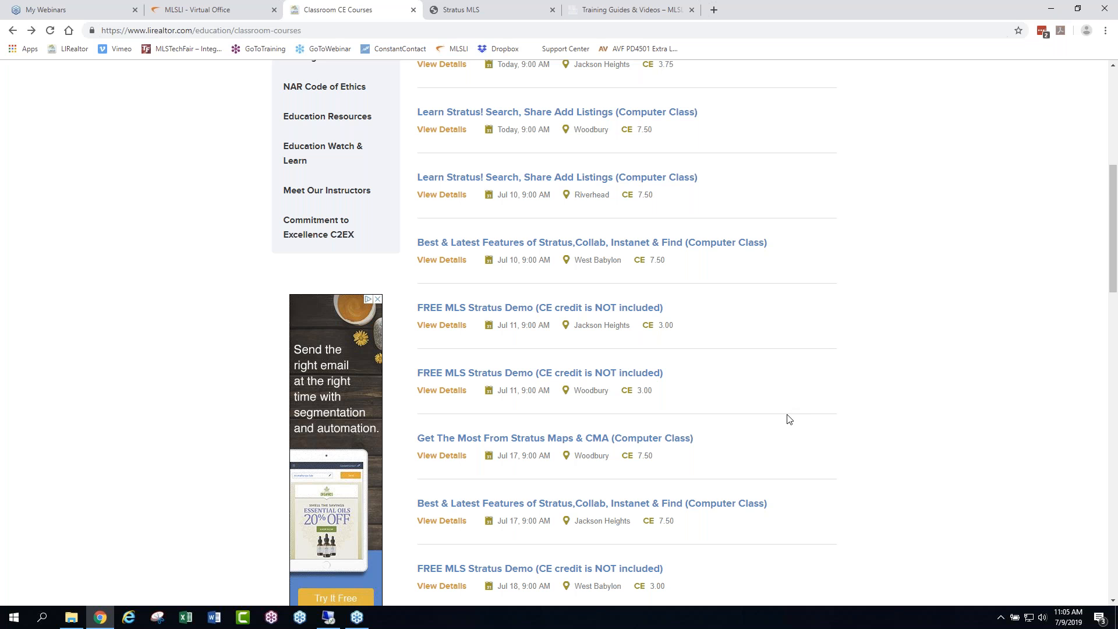
scroll(789, 417, "down", 2)
scroll(809, 431, "up", 1)
scroll(825, 445, "down", 1)
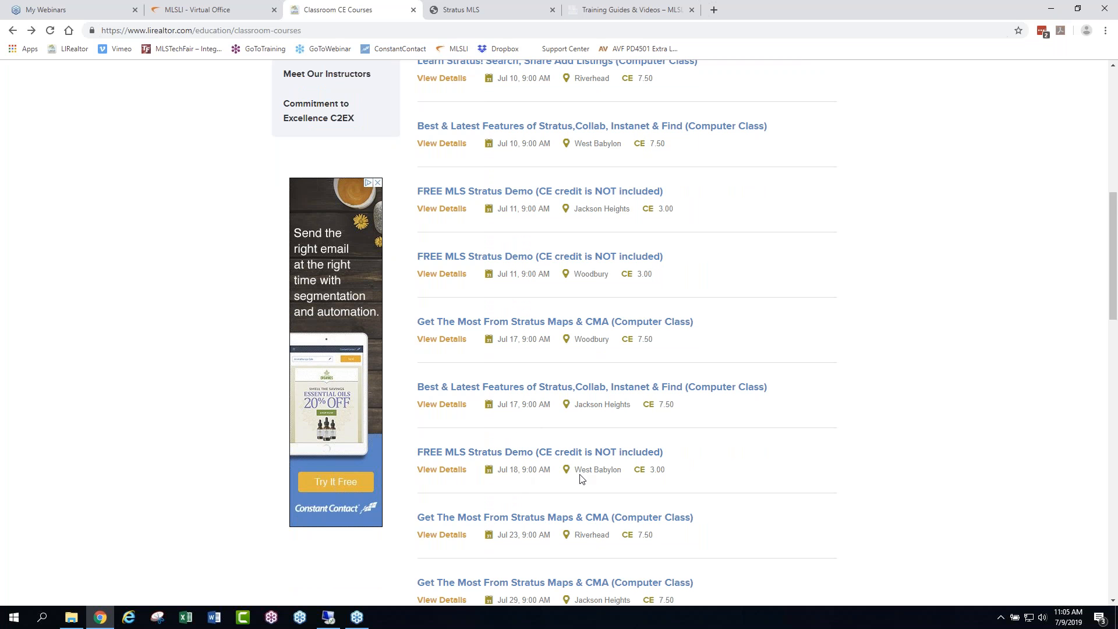
scroll(804, 490, "down", 4)
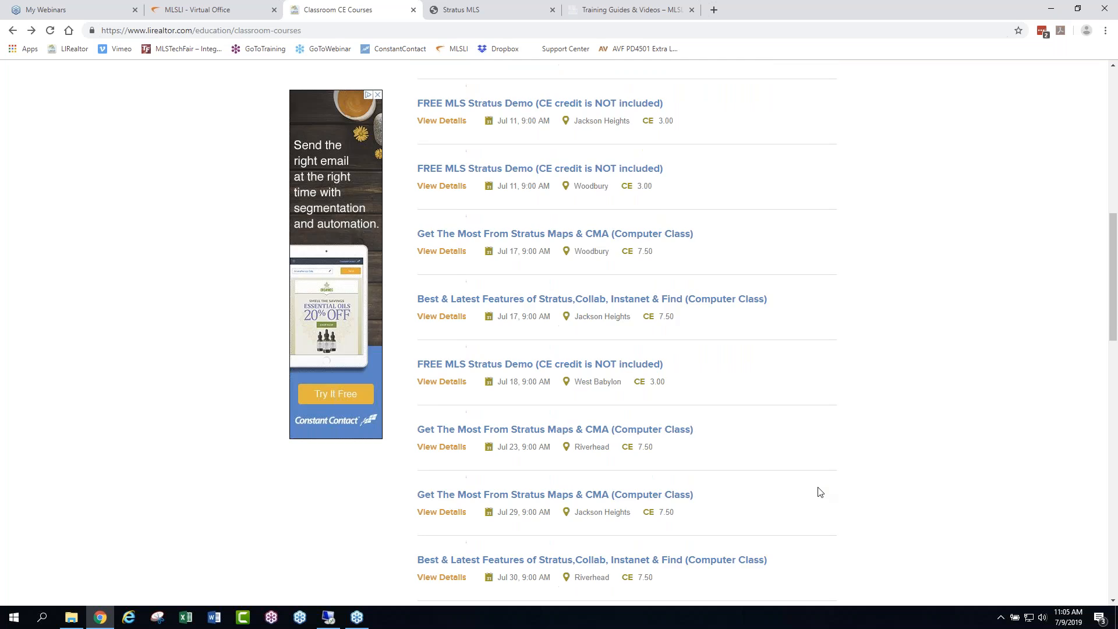
scroll(821, 492, "down", 3)
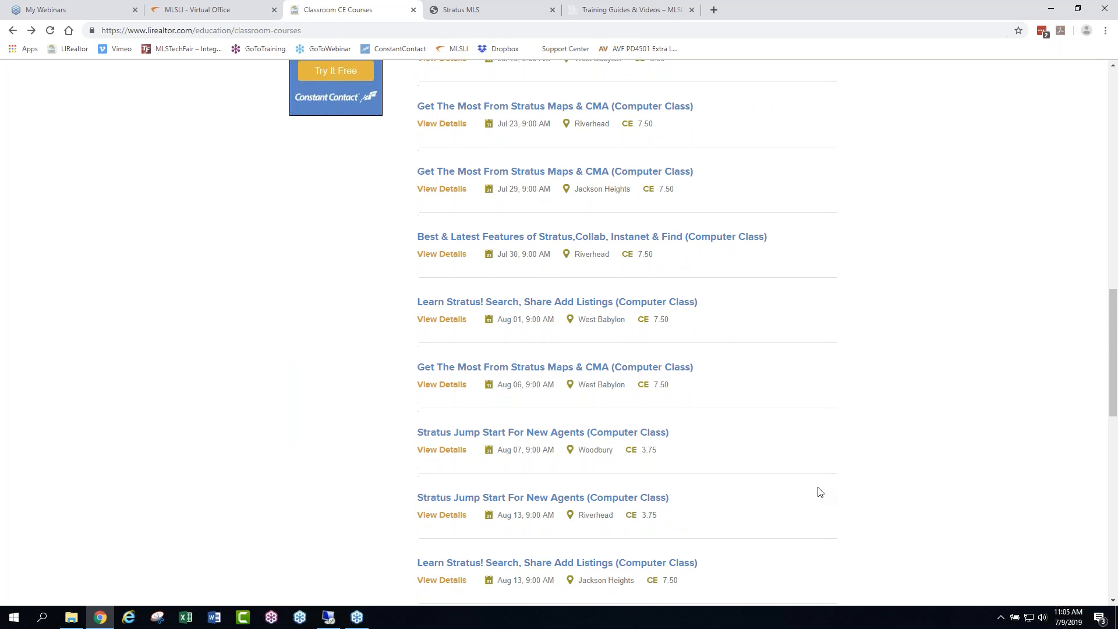
scroll(820, 493, "down", 2)
scroll(819, 493, "down", 2)
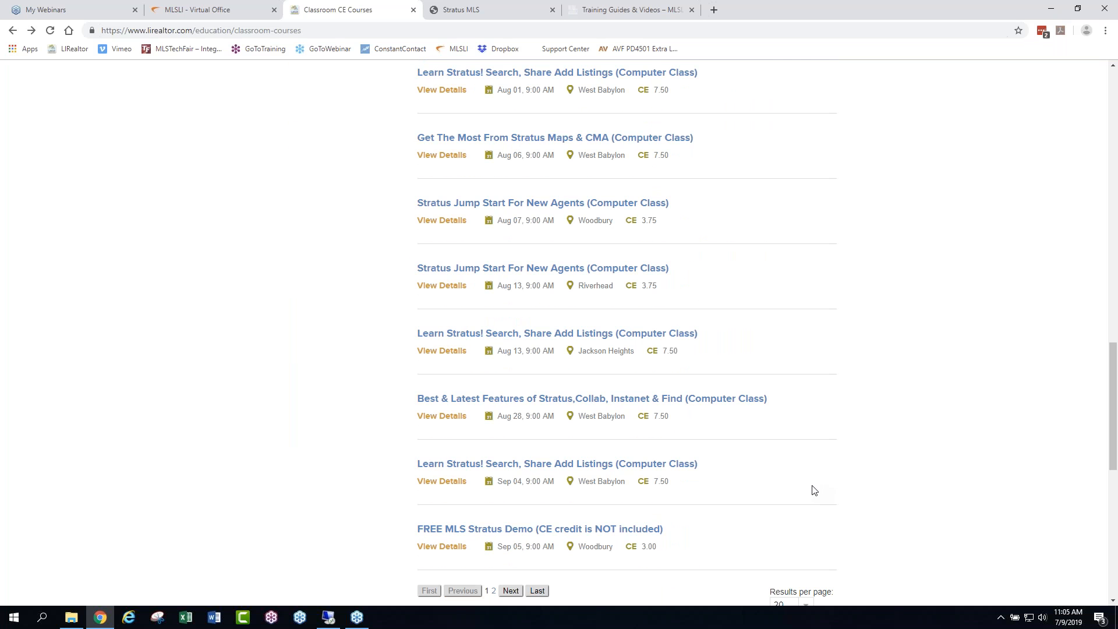
scroll(814, 490, "up", 6)
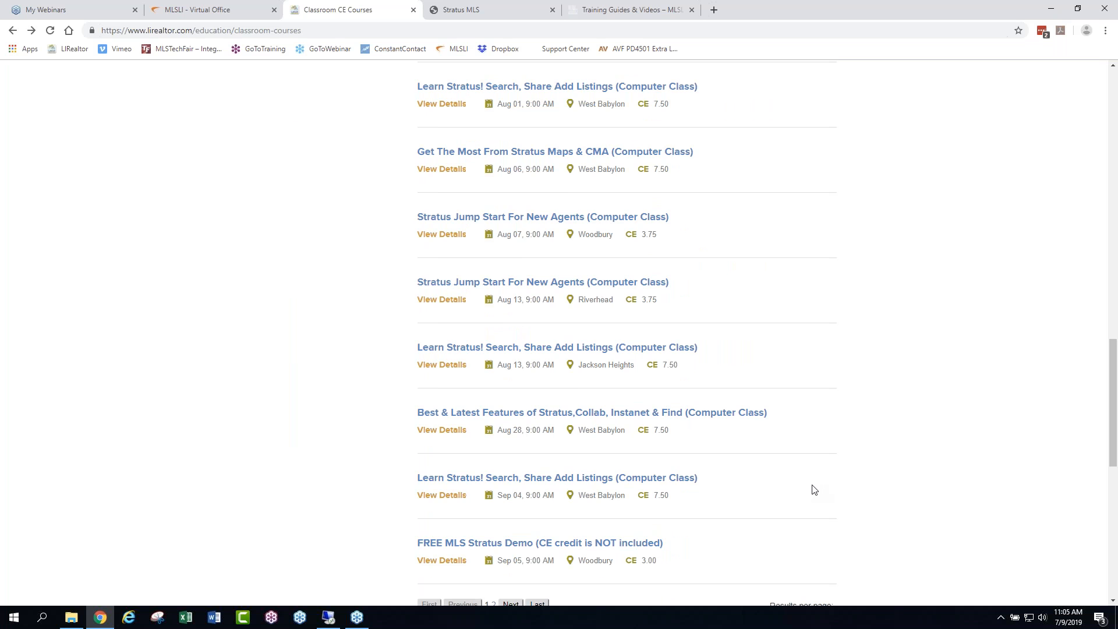
scroll(814, 490, "up", 14)
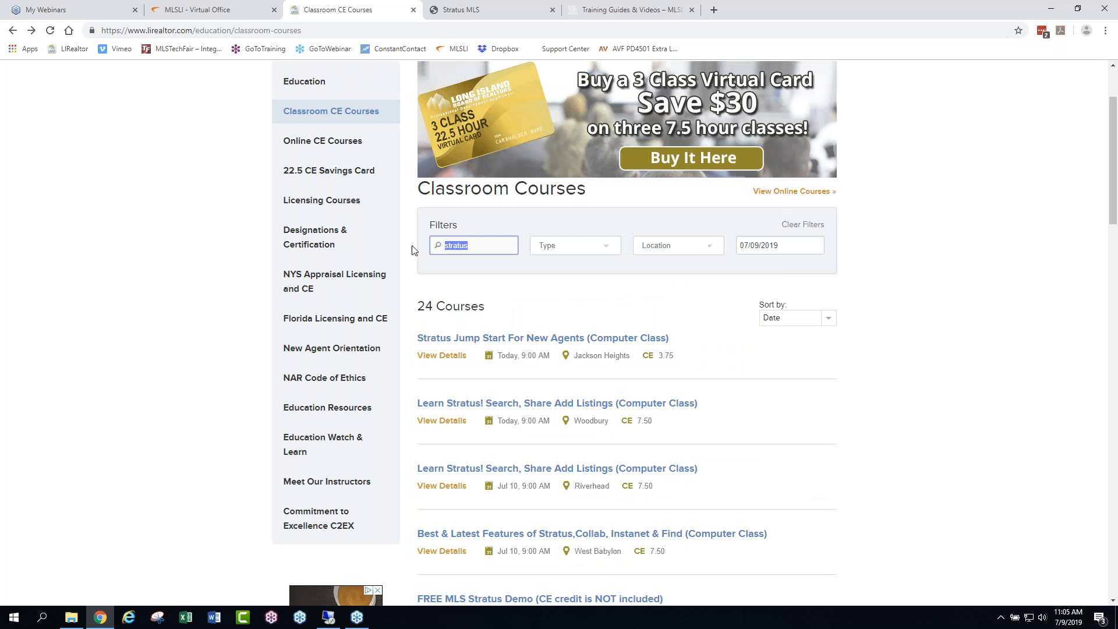
- Clear the course search text, filter the classroom courses by the Stratus and Tech CE type, and look through them
left_click(552, 245)
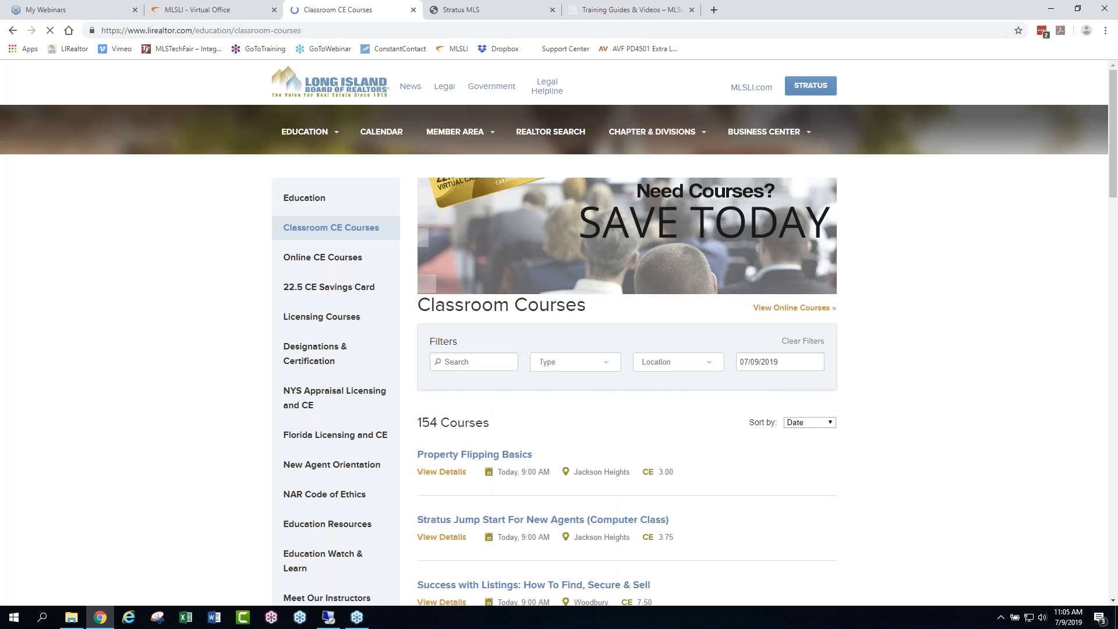
left_click(602, 364)
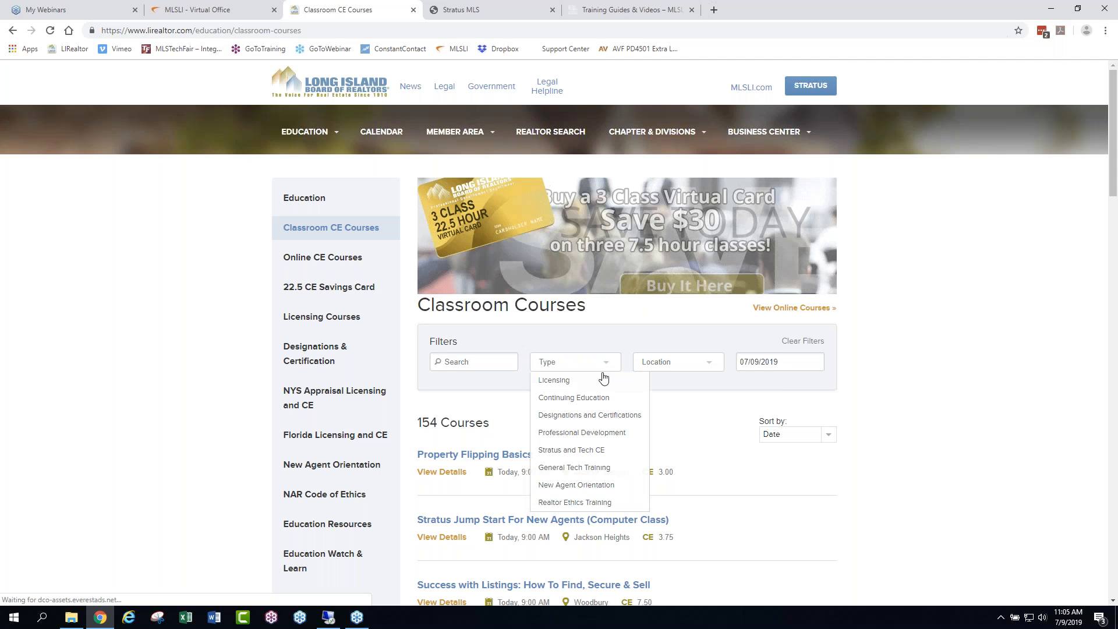
left_click(579, 451)
scroll(926, 396, "down", 10)
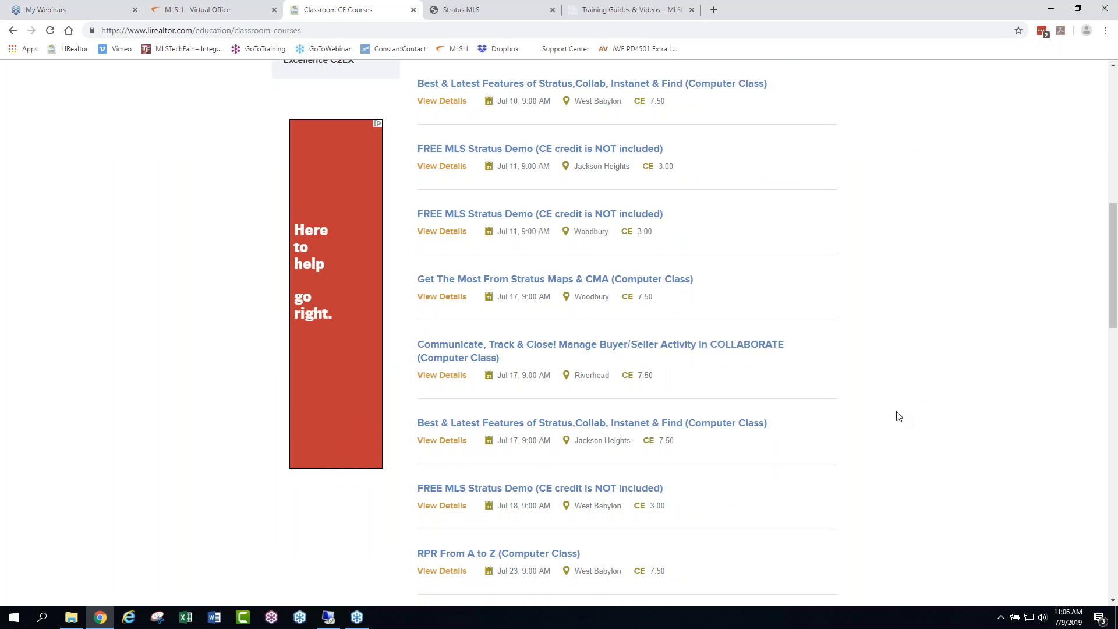
scroll(897, 421, "down", 1)
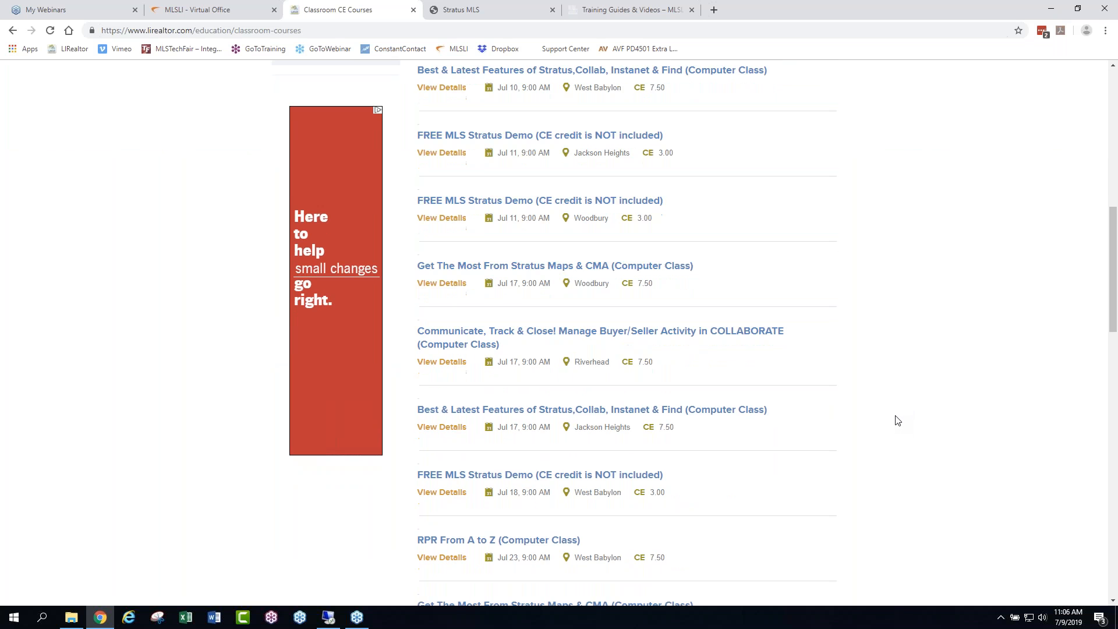
scroll(906, 376, "up", 10)
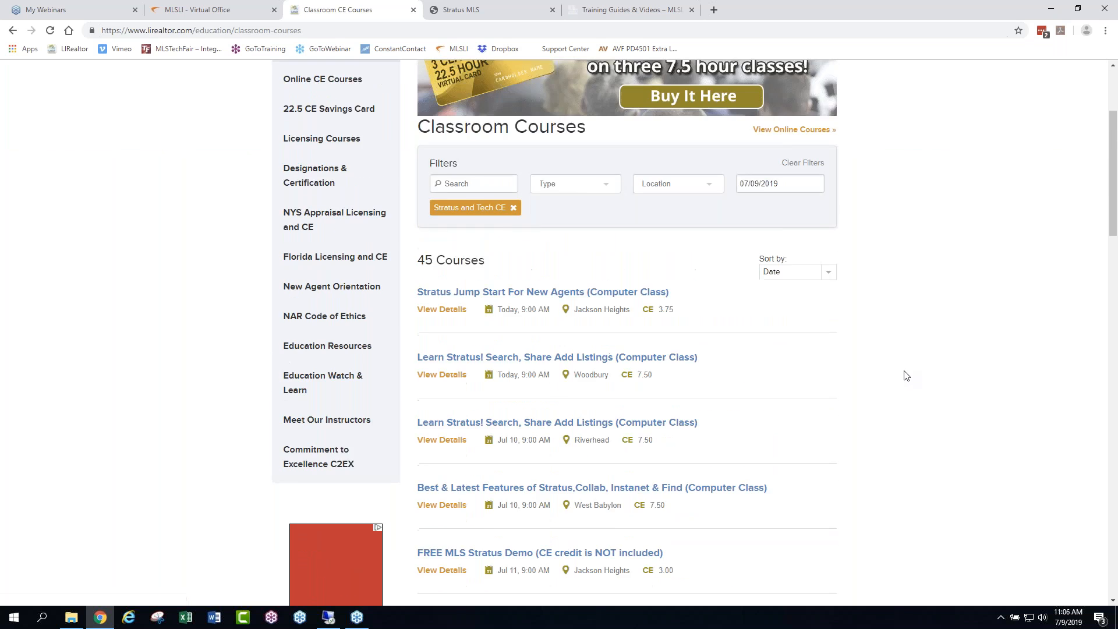
- Switch to Stratus MLS, return to the Info Center, and open Collaborate from the MLS/LIBOR links
left_click(463, 10)
left_click(58, 116)
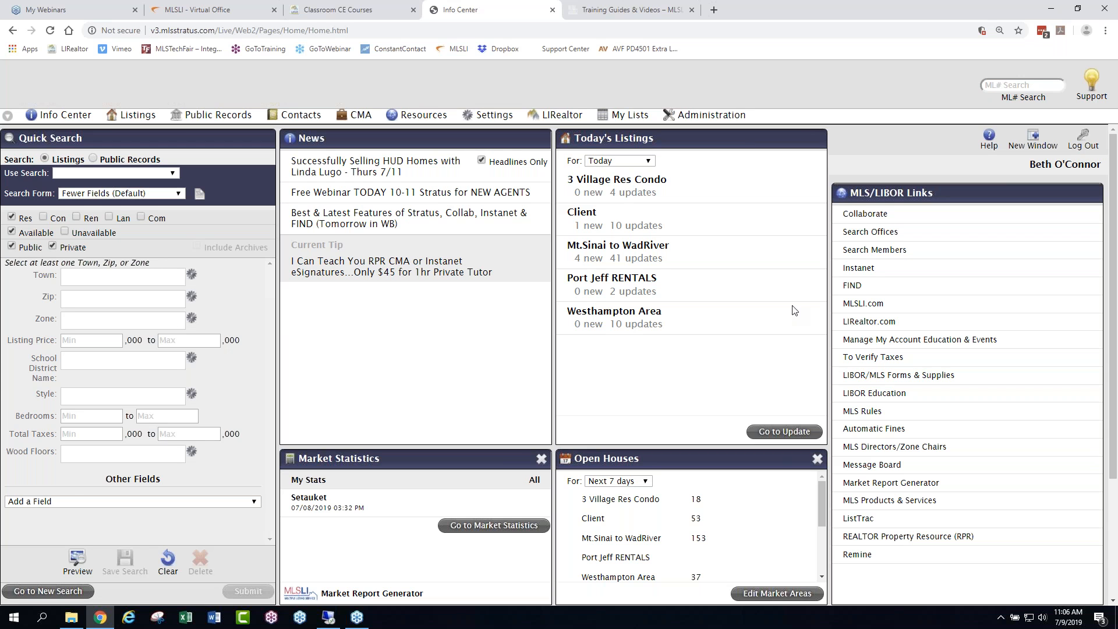
left_click(857, 215)
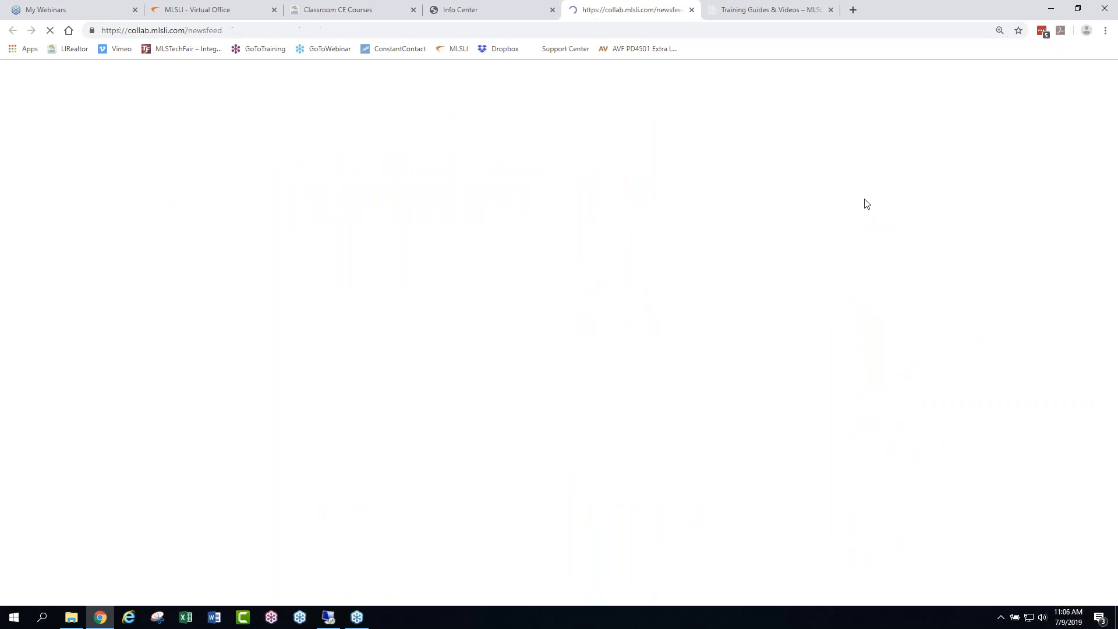
- Shrink the browser window showing the Collab news feed, reposition it on the desktop, and maximize it again
left_click(1079, 7)
mouse_move(906, 21)
left_mouse_down()
mouse_move(763, 24)
mouse_move(697, 45)
mouse_move(895, 28)
left_mouse_up()
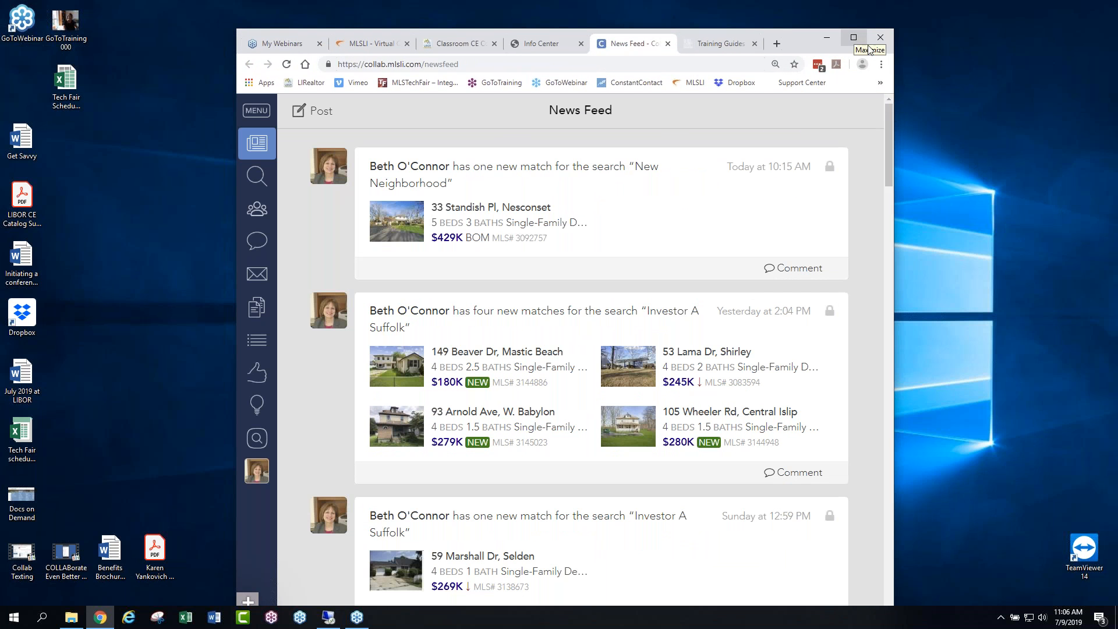
left_click(973, 526)
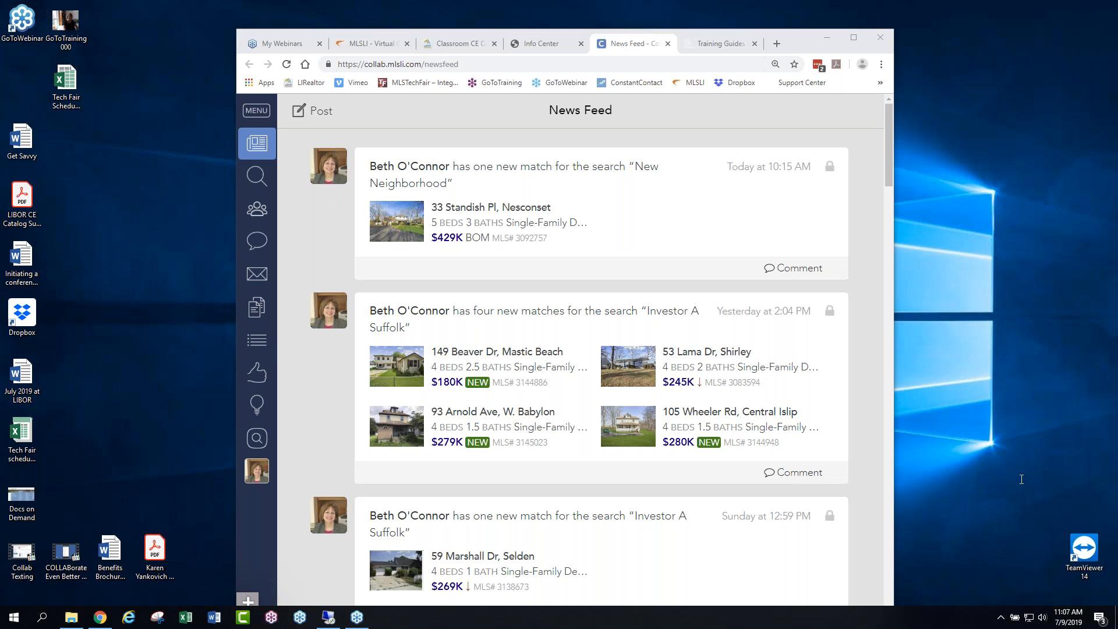
left_click(853, 34)
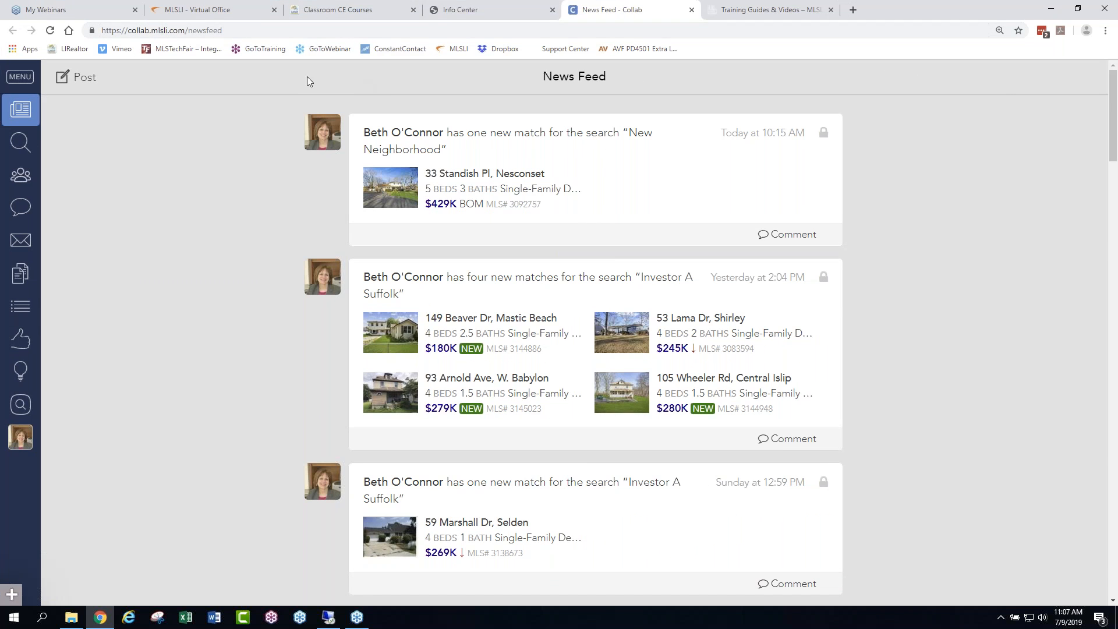
- Open the full webinar list from the Info Center's free New Agents webinar news item, and go to the Stratus Support Center home page
left_click(457, 10)
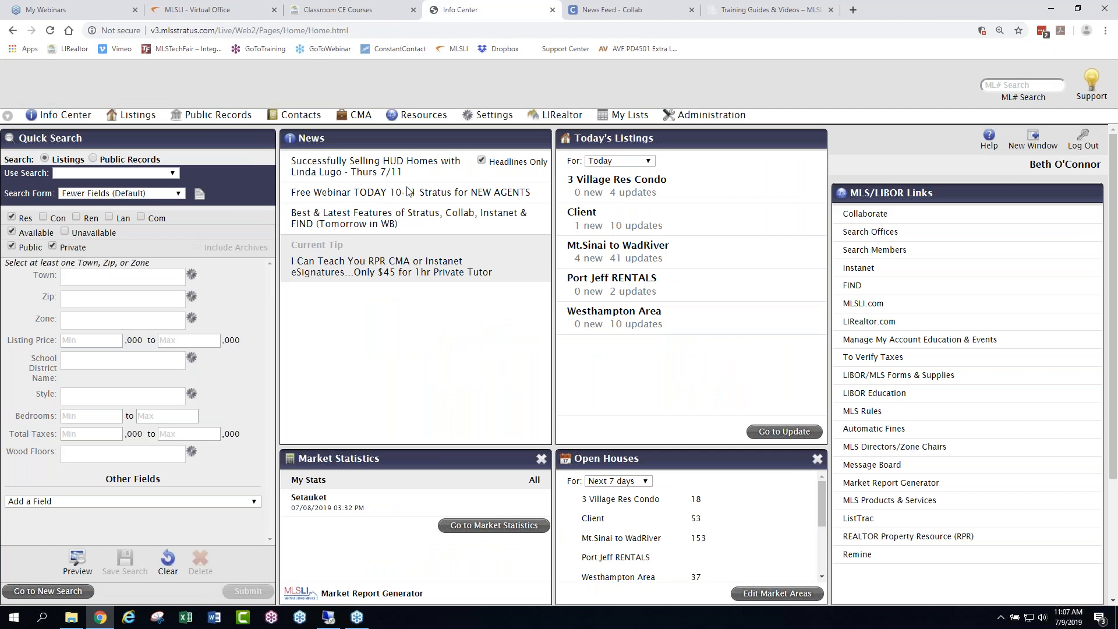
left_click(449, 195)
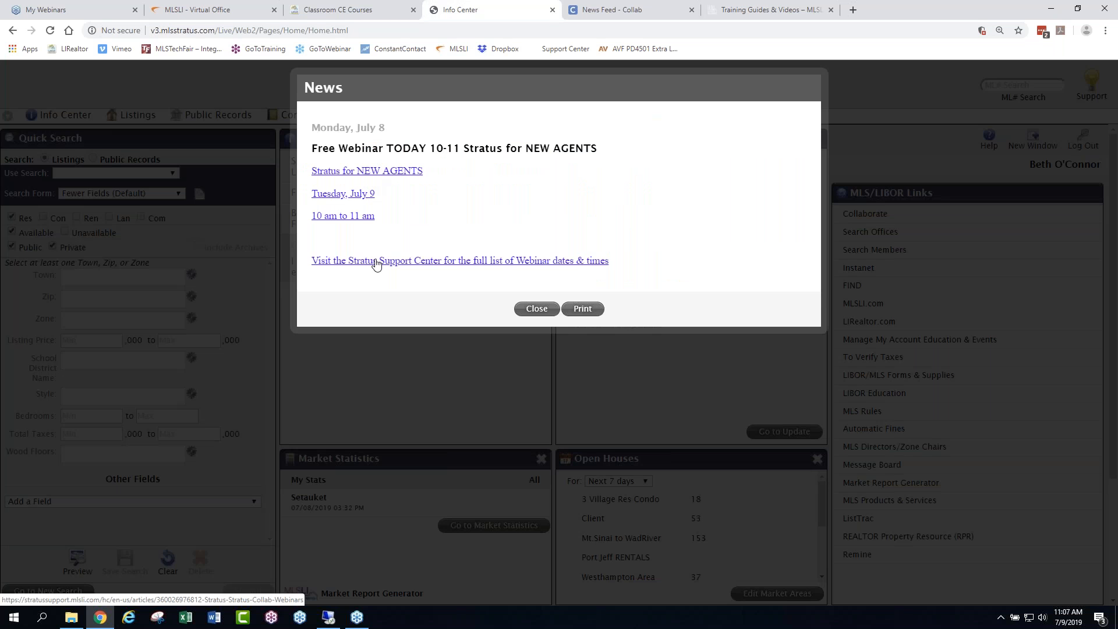
left_click(375, 262)
scroll(544, 382, "down", 2)
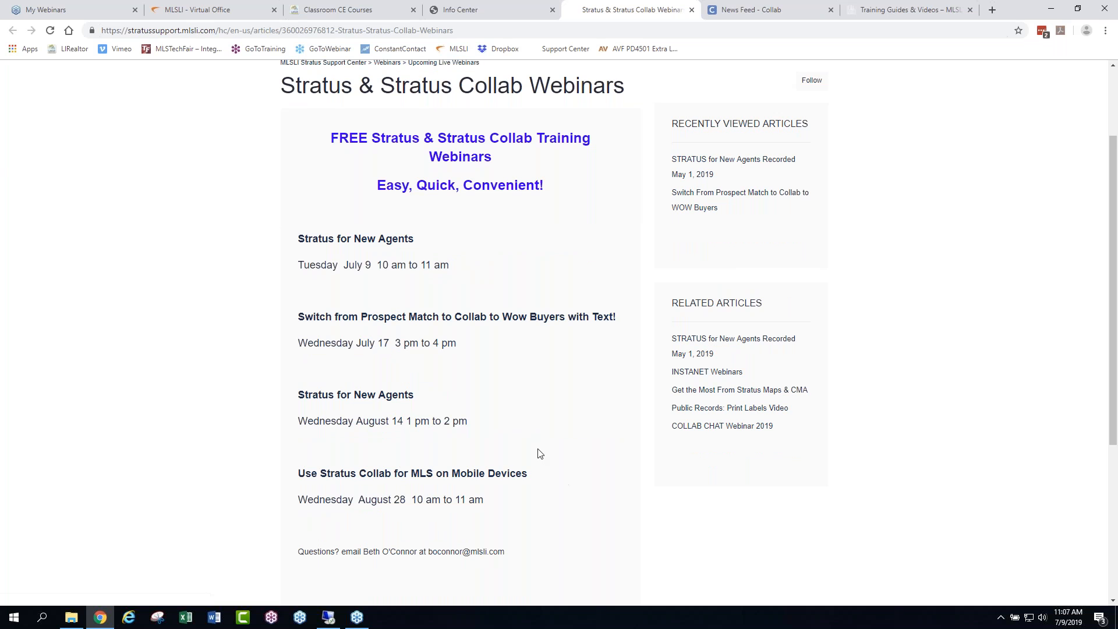
scroll(536, 452, "up", 2)
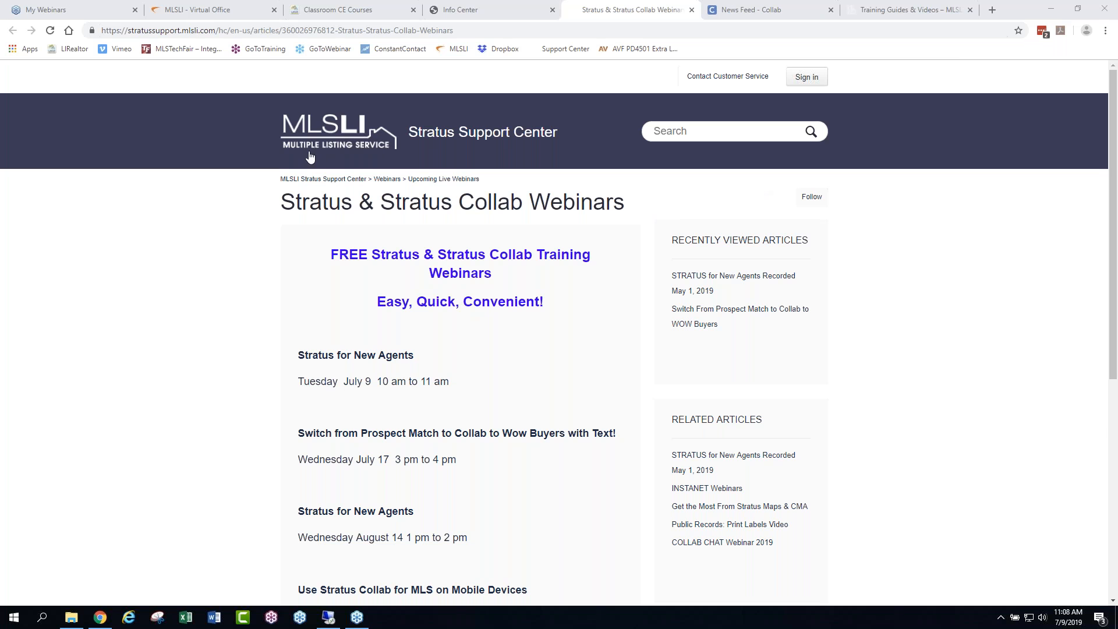
left_click(343, 129)
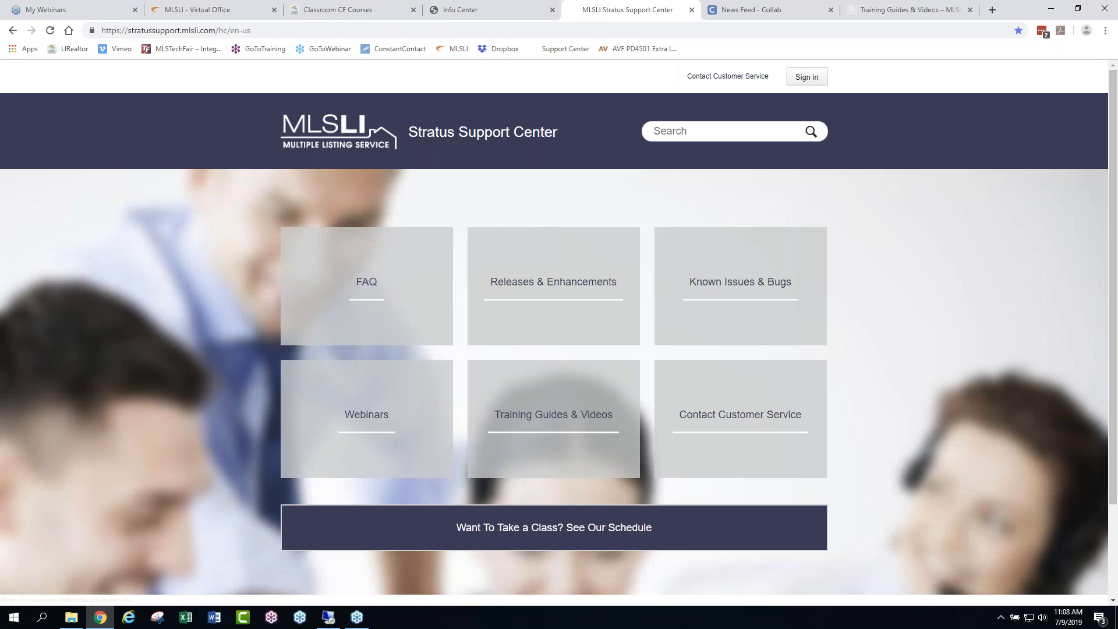